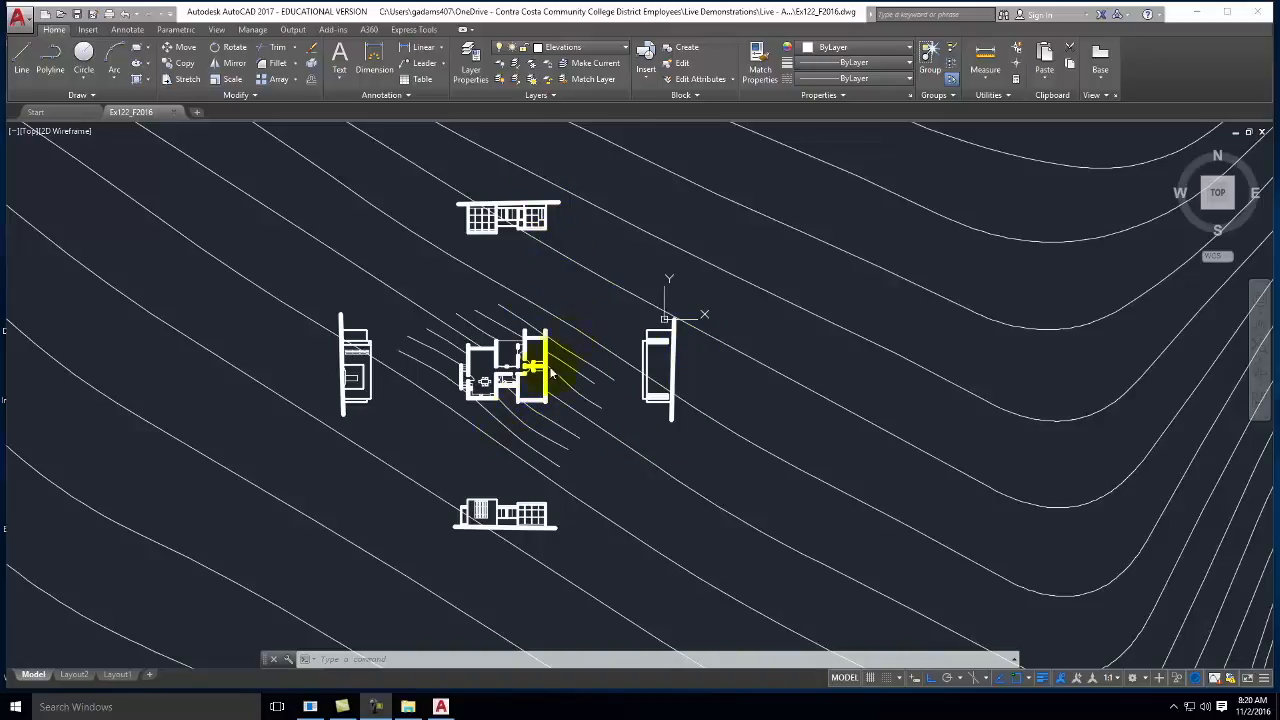
Move Layout1 ahead of Layout2 so it directly follows Model in the layout order
scroll(548, 370, "up", 4)
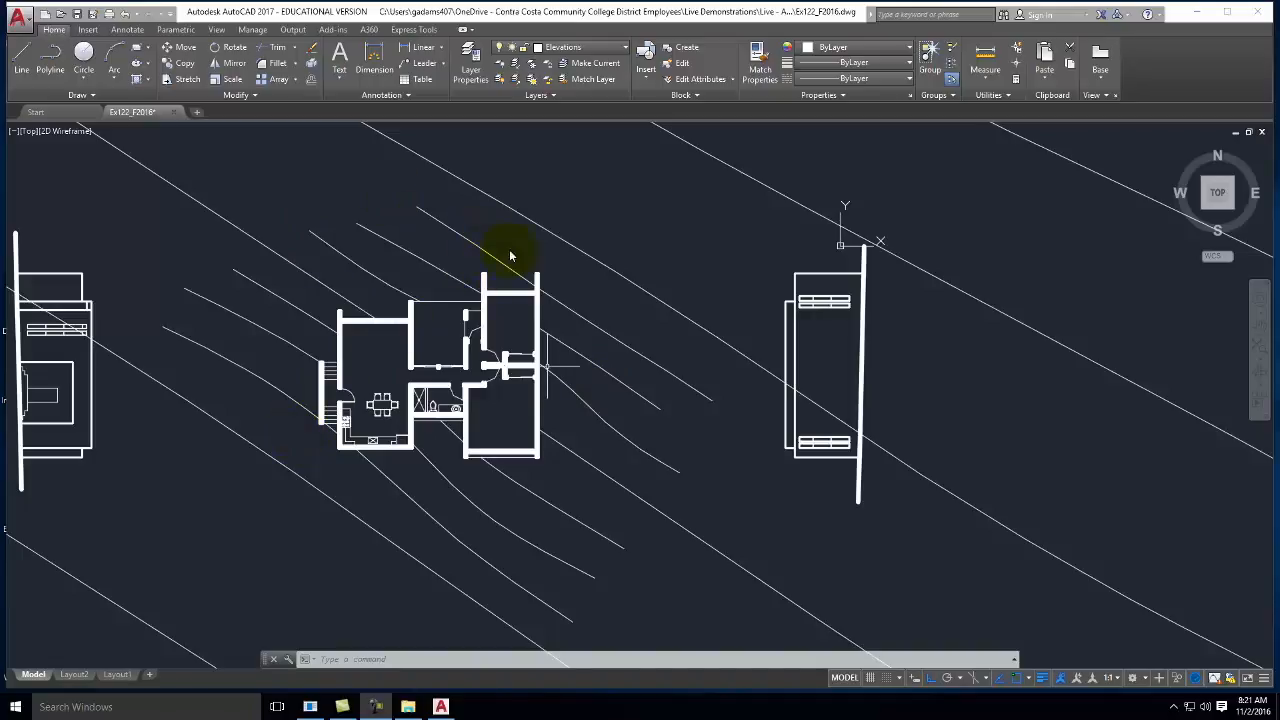
left_click(82, 97)
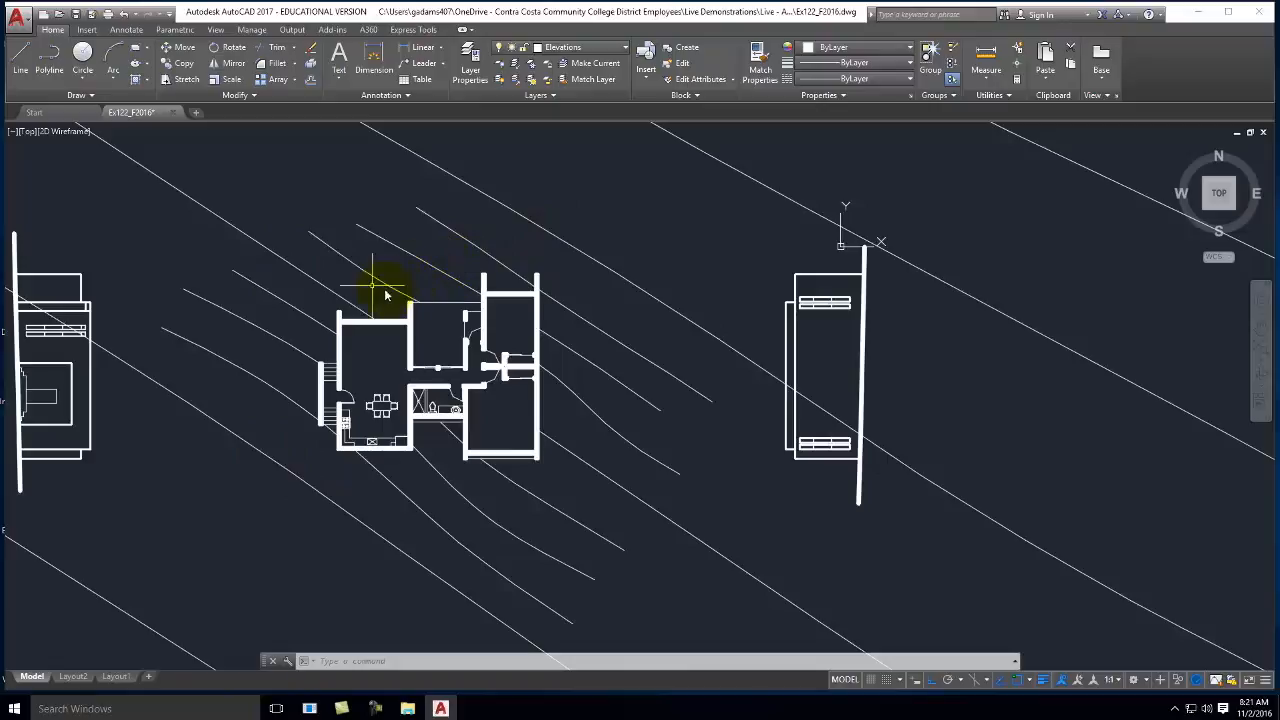
mouse_move(347, 303)
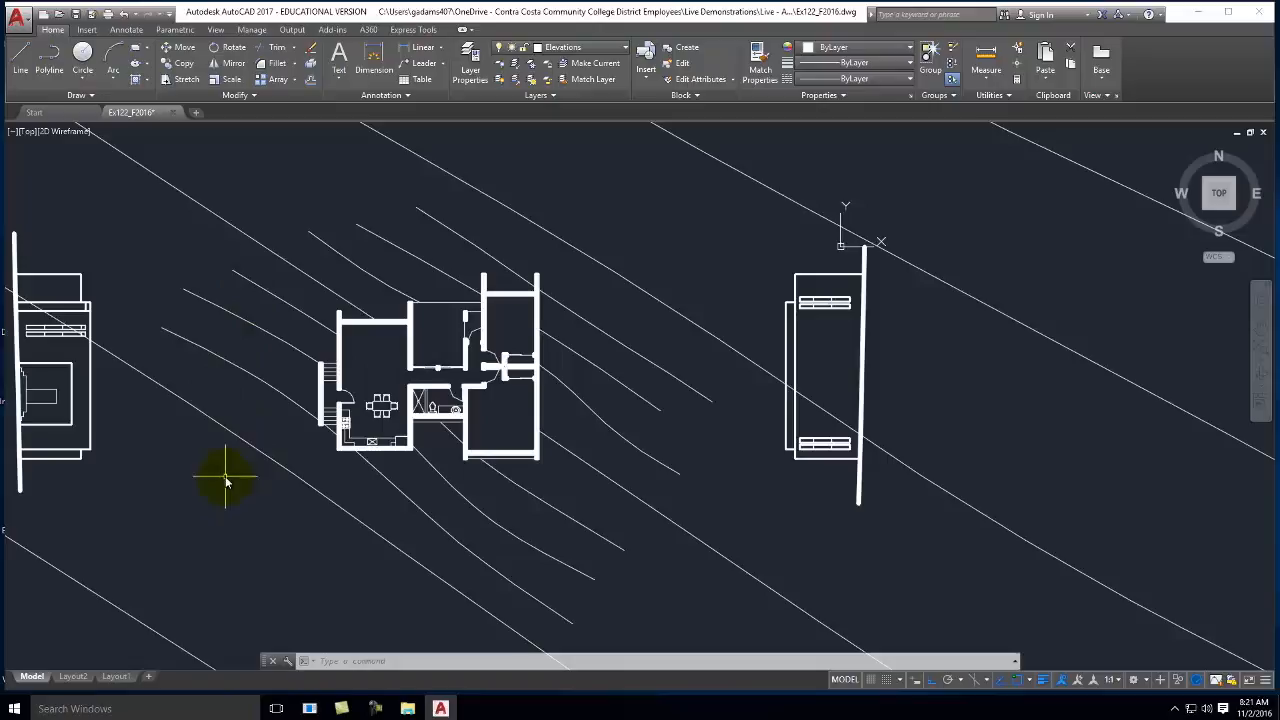
mouse_move(57, 680)
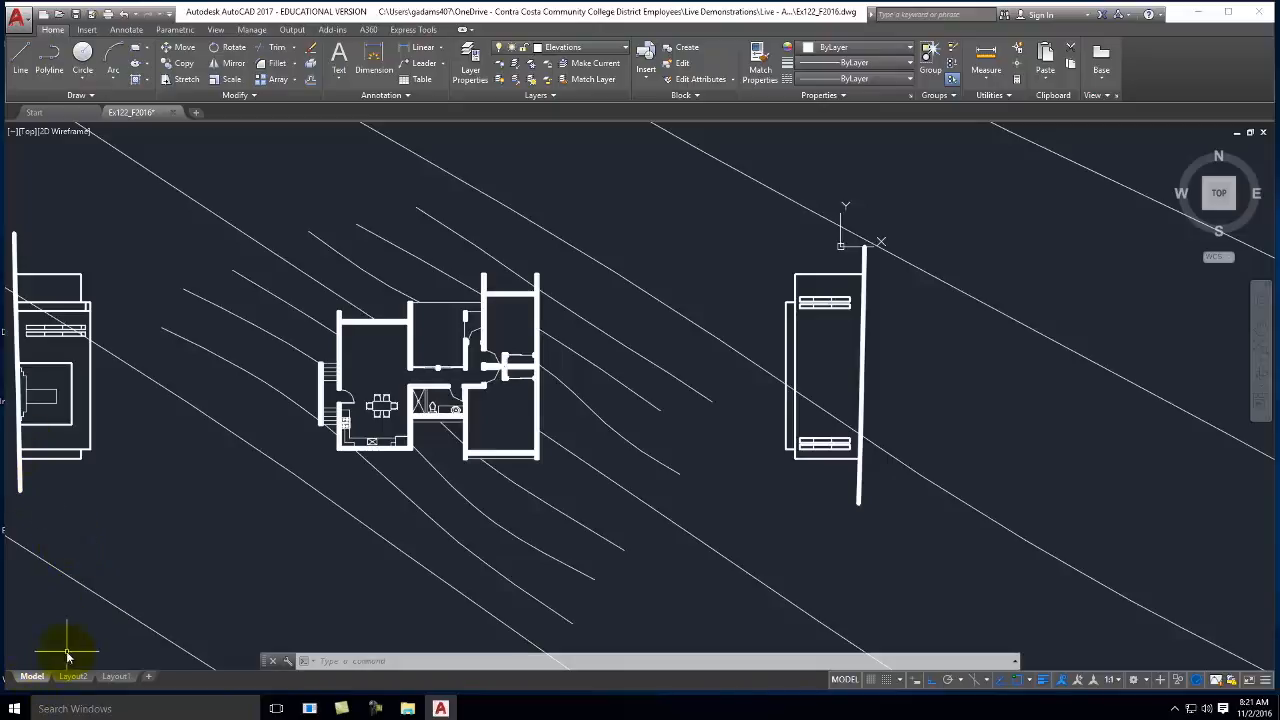
left_click_drag(171, 662, 70, 660)
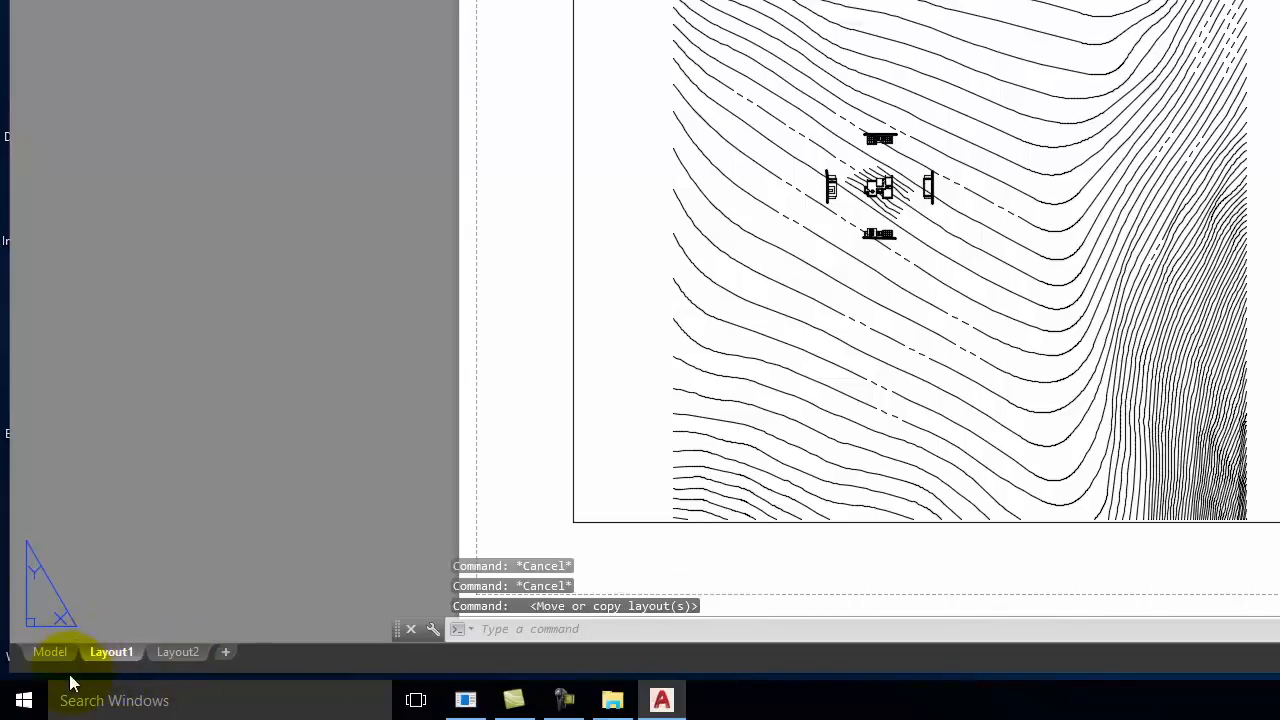
Return to model space briefly and open the Layout1 paper space sheet
mouse_move(117, 651)
left_click(65, 651)
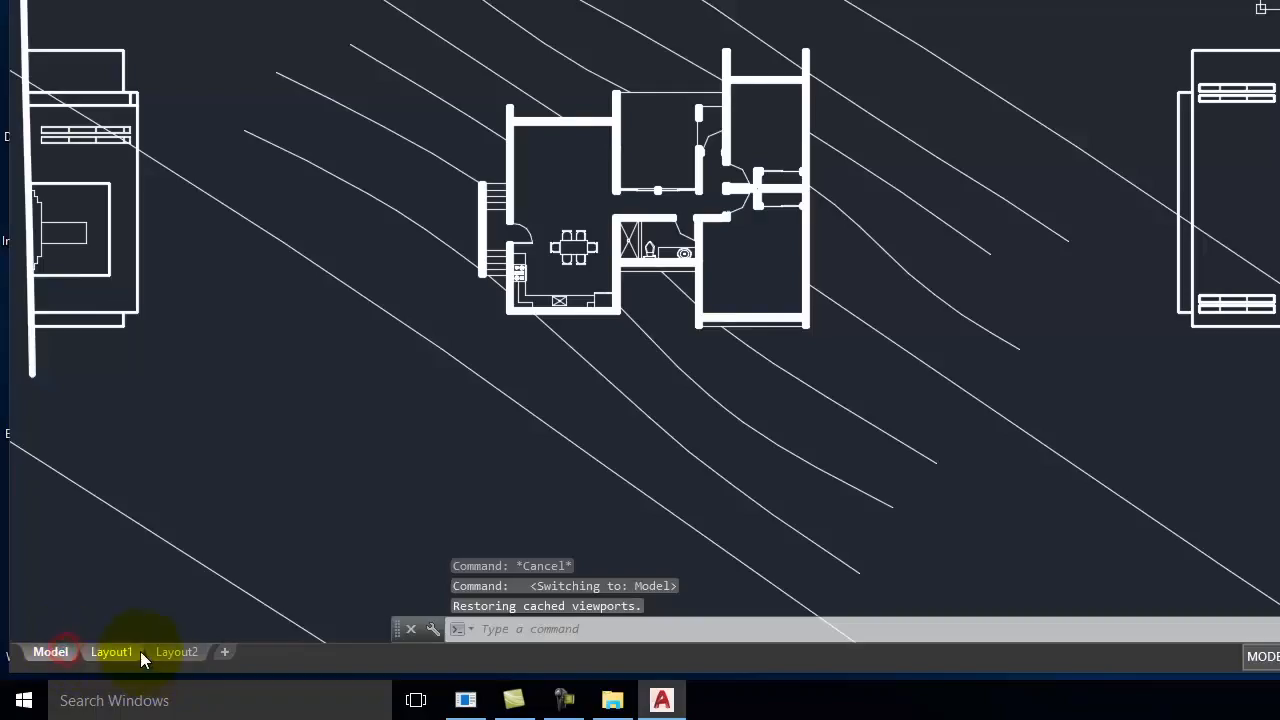
mouse_move(180, 651)
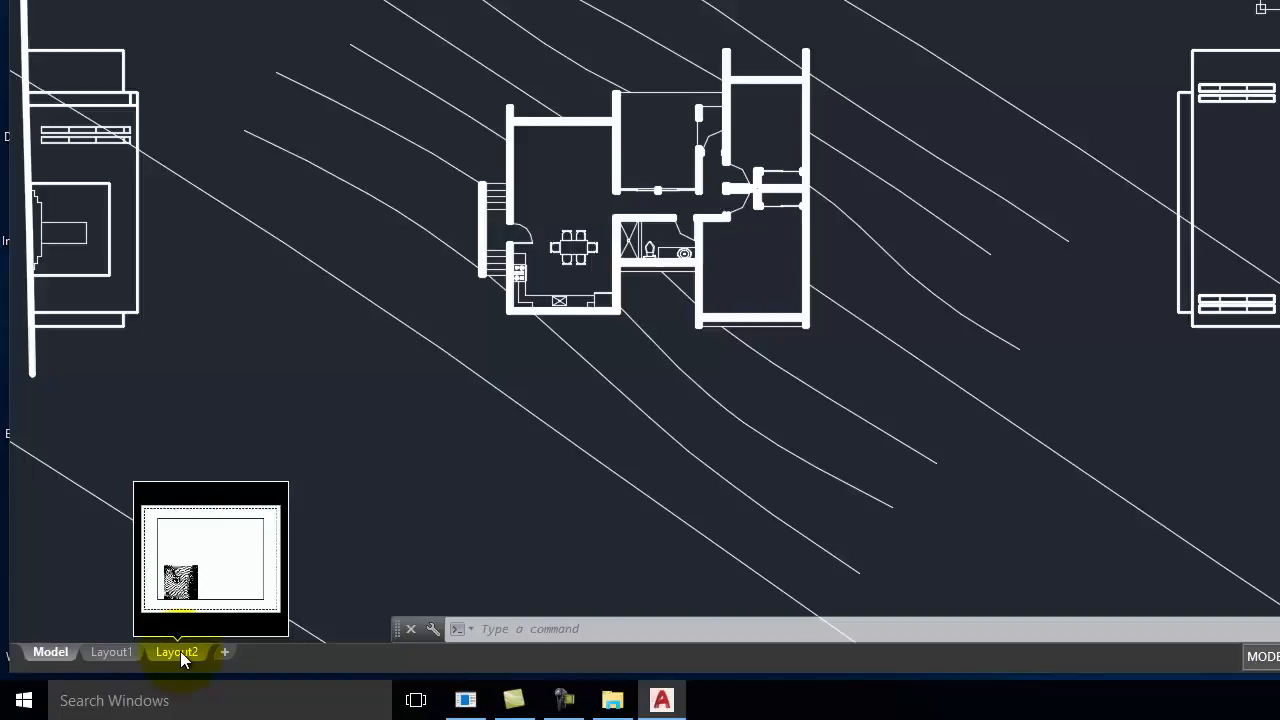
mouse_move(112, 651)
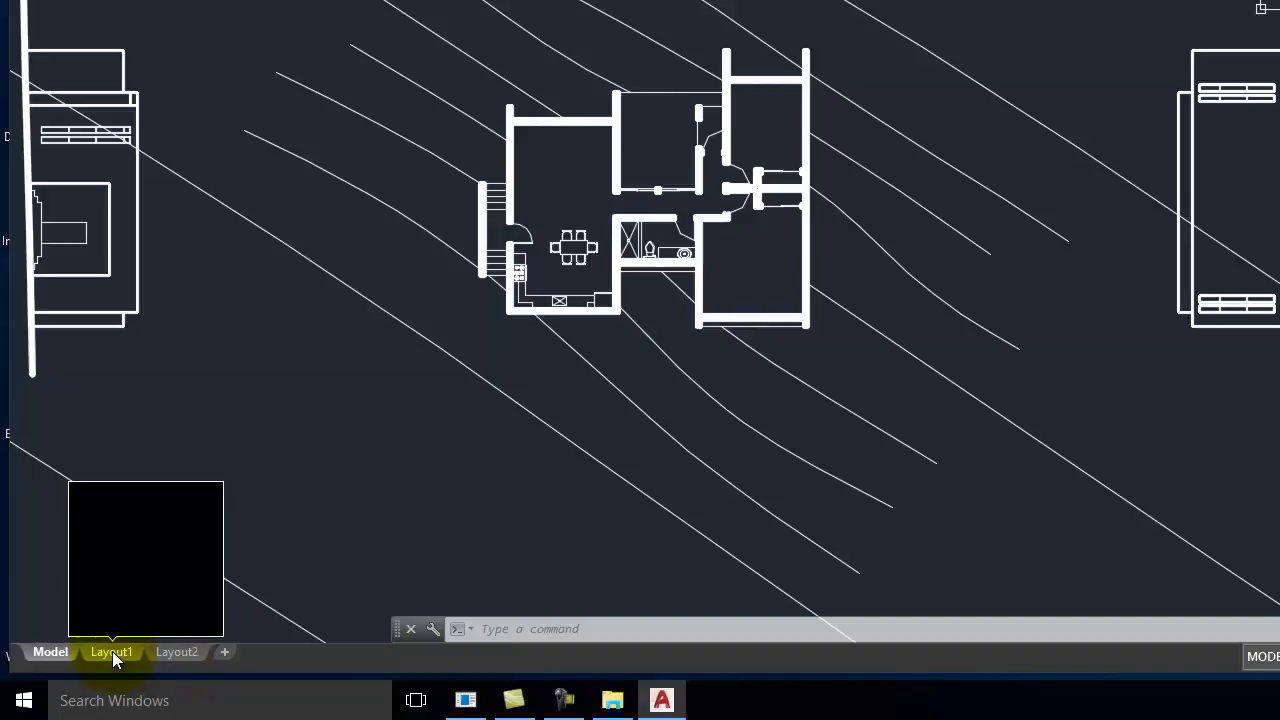
left_click(112, 651)
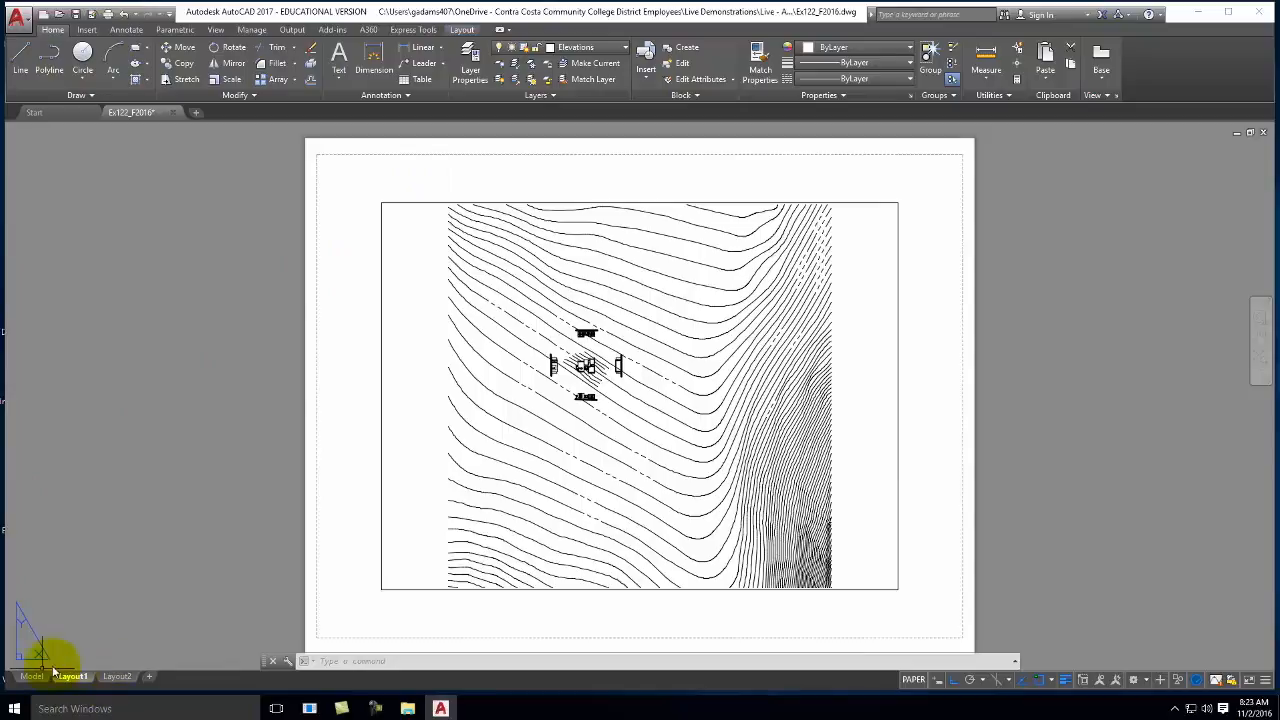
Modify Layout1's page setup to use the DWG To PDF.pc3 plotter
mouse_move(73, 680)
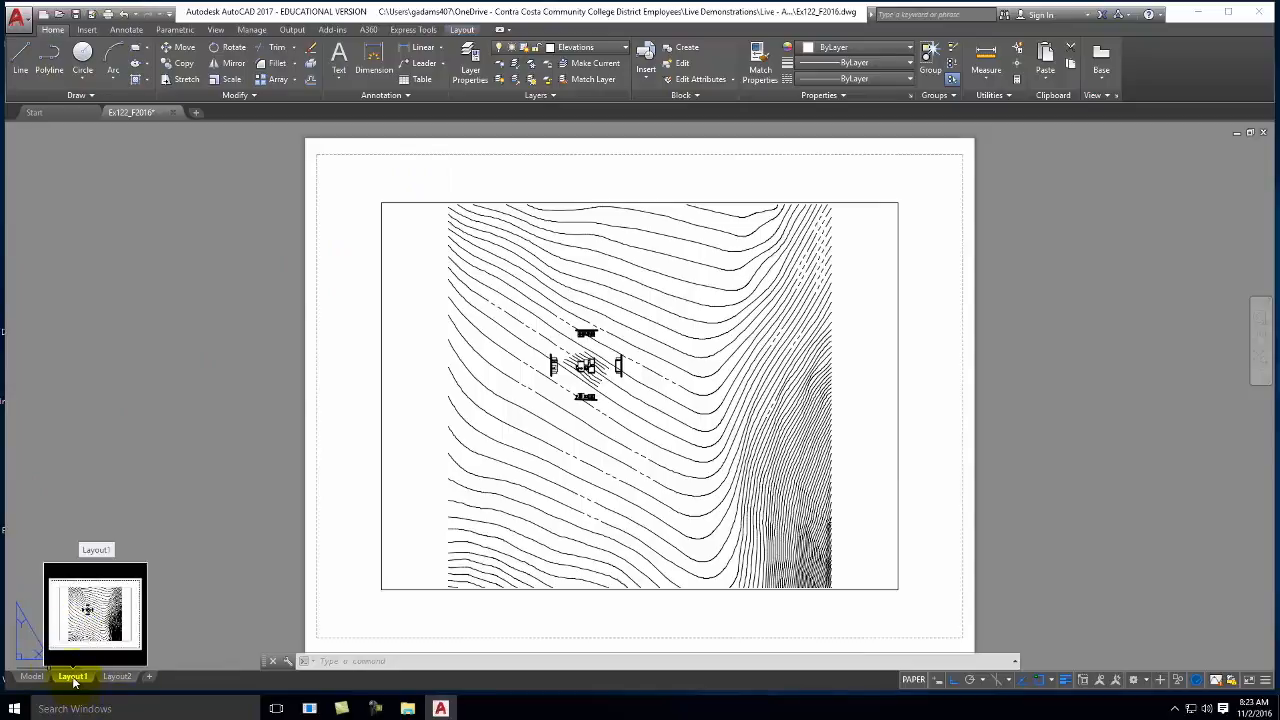
right_click(73, 680)
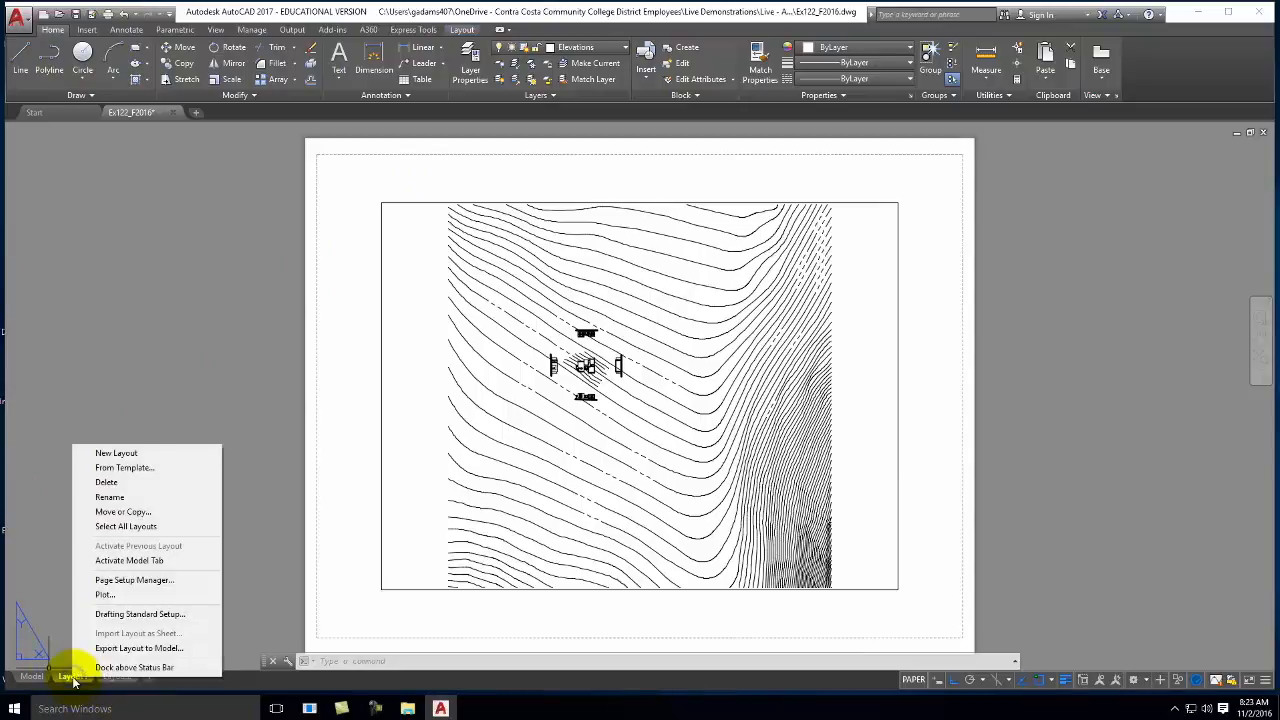
left_click(167, 583)
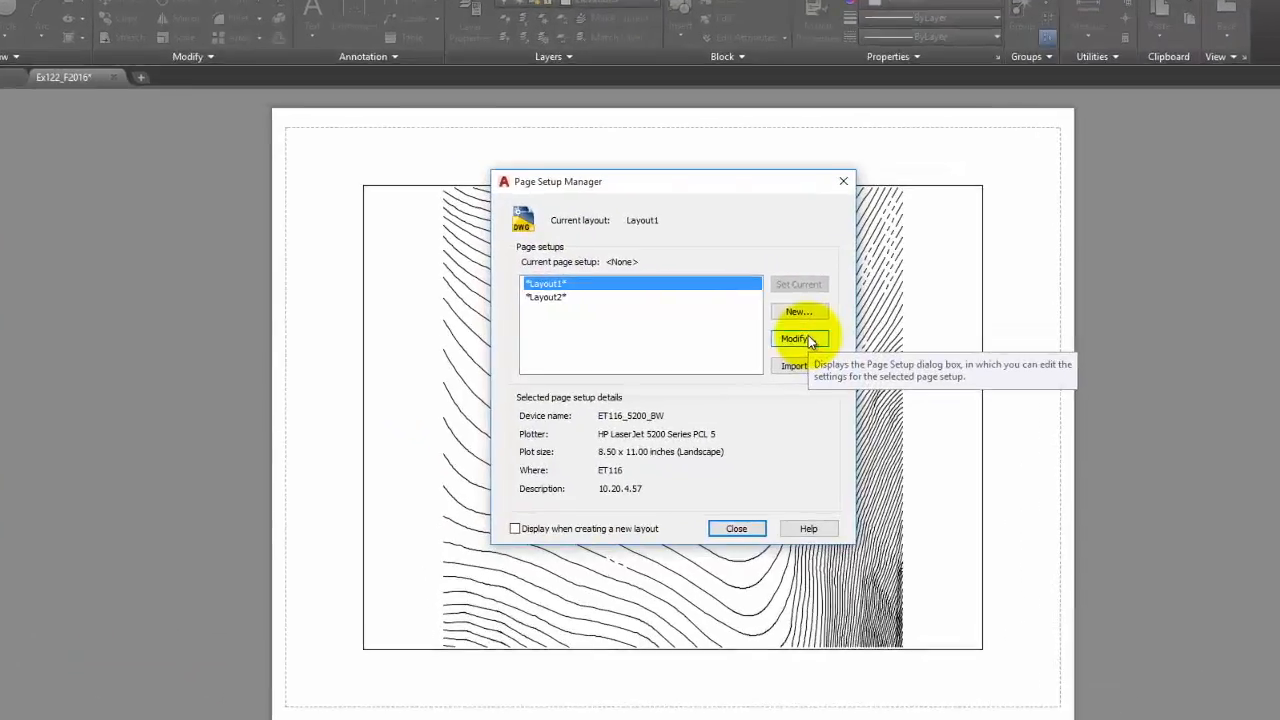
left_click(800, 339)
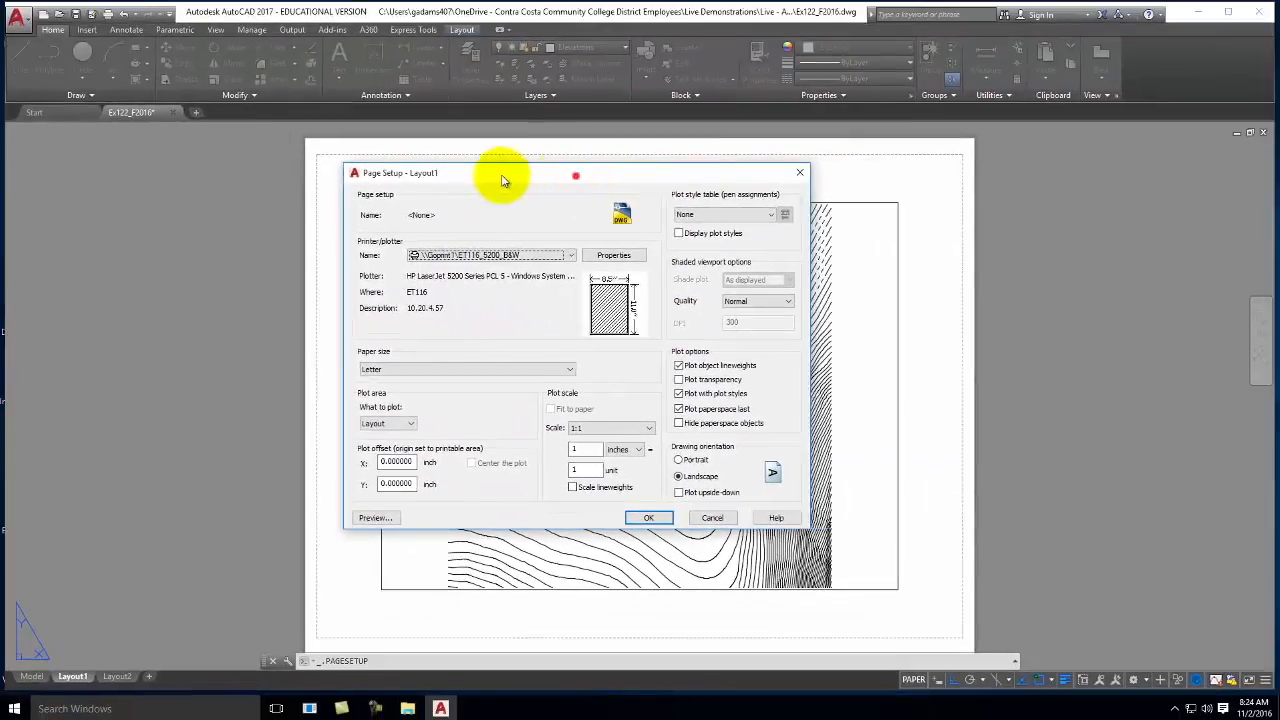
left_click_drag(600, 134, 655, 160)
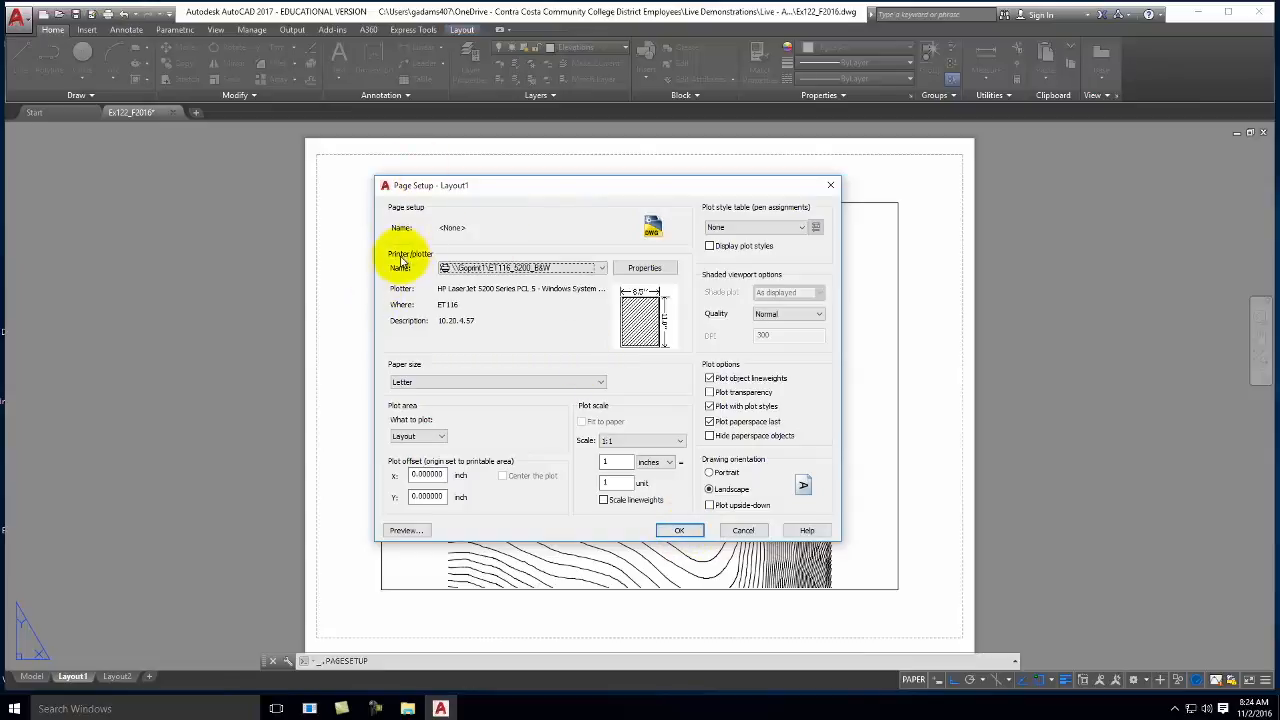
left_click(493, 265)
scroll(505, 330, "up", 1)
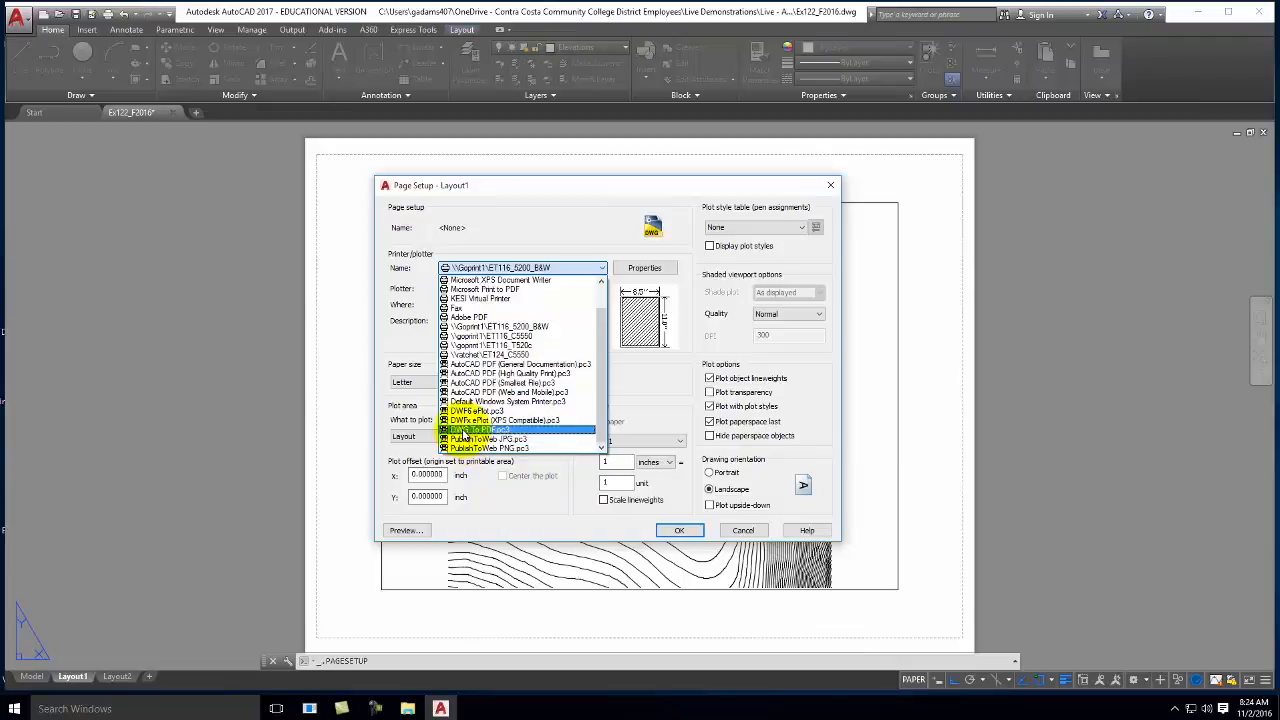
left_click(464, 432)
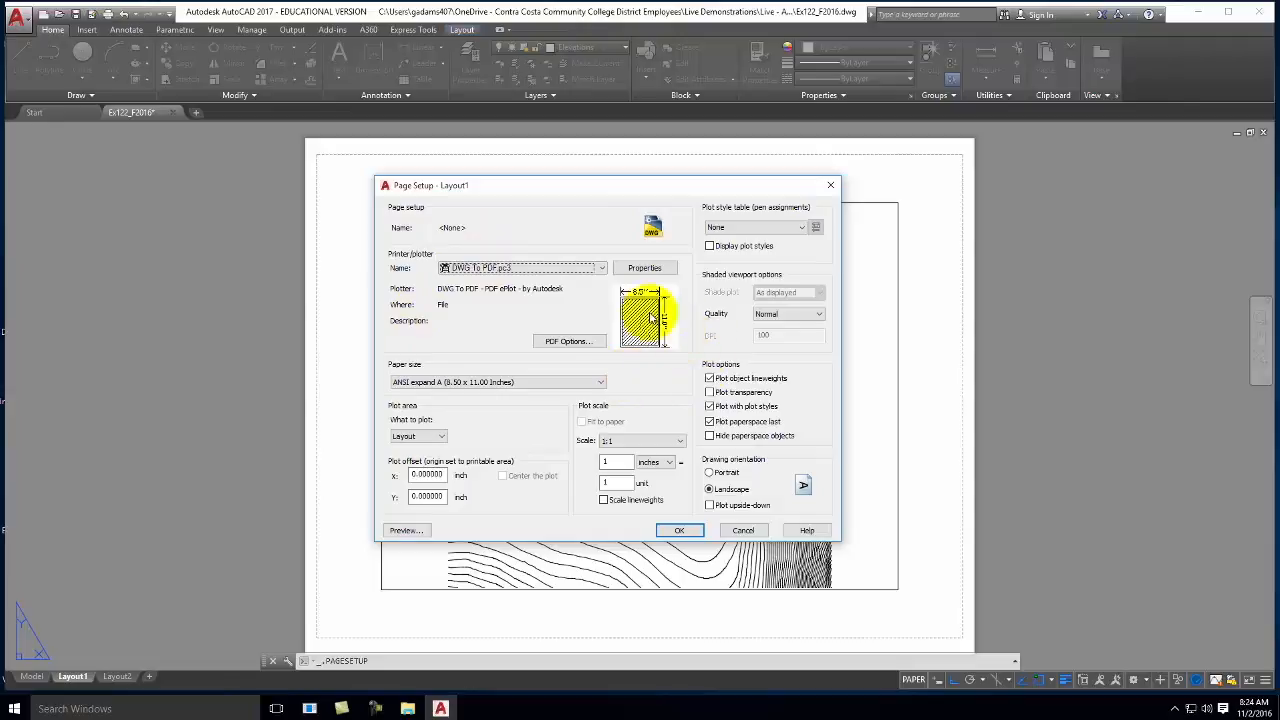
Set the paper size of Layout1's page setup to ARCH D (36.00 x 24.00 Inches)
mouse_move(648, 340)
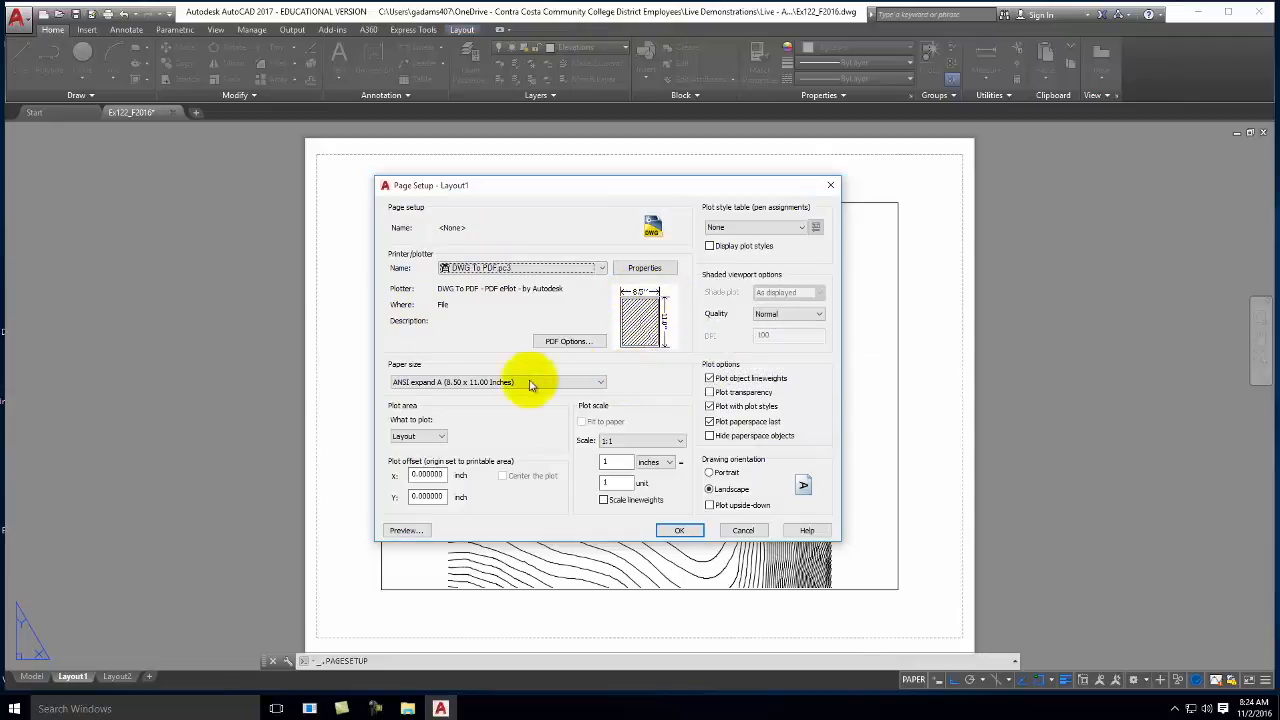
left_click(486, 381)
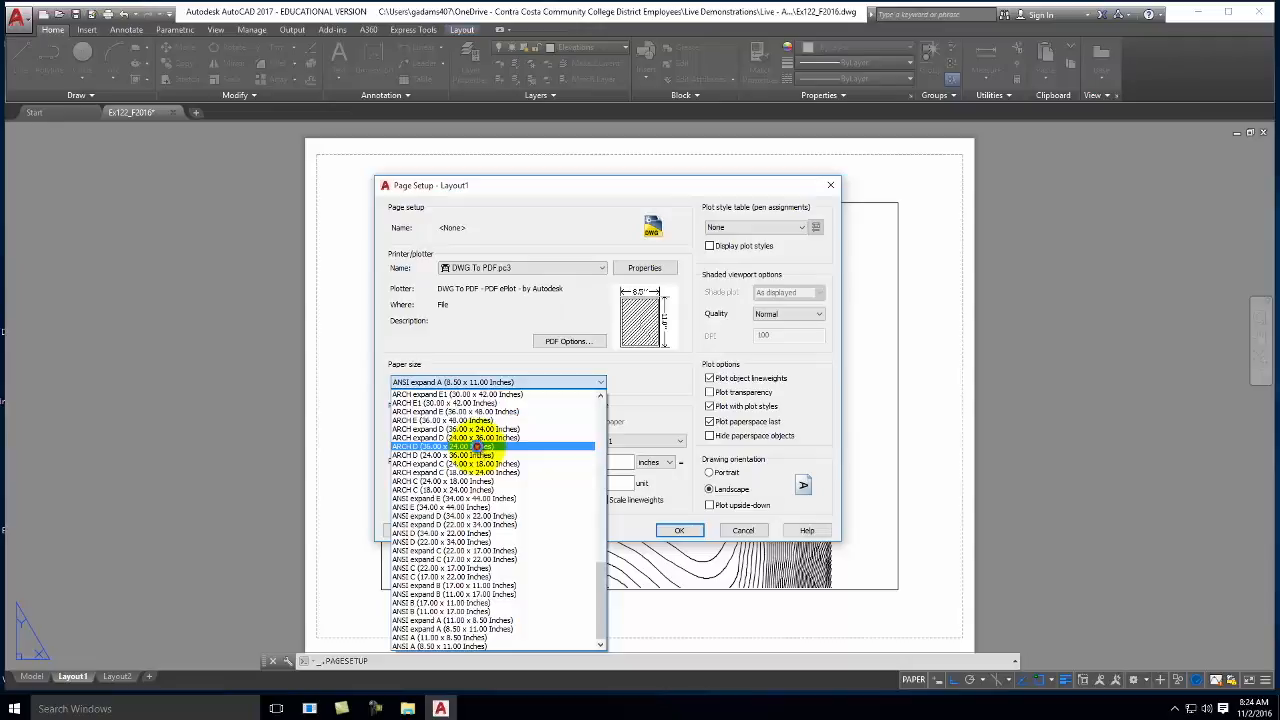
left_click(478, 447)
mouse_move(653, 325)
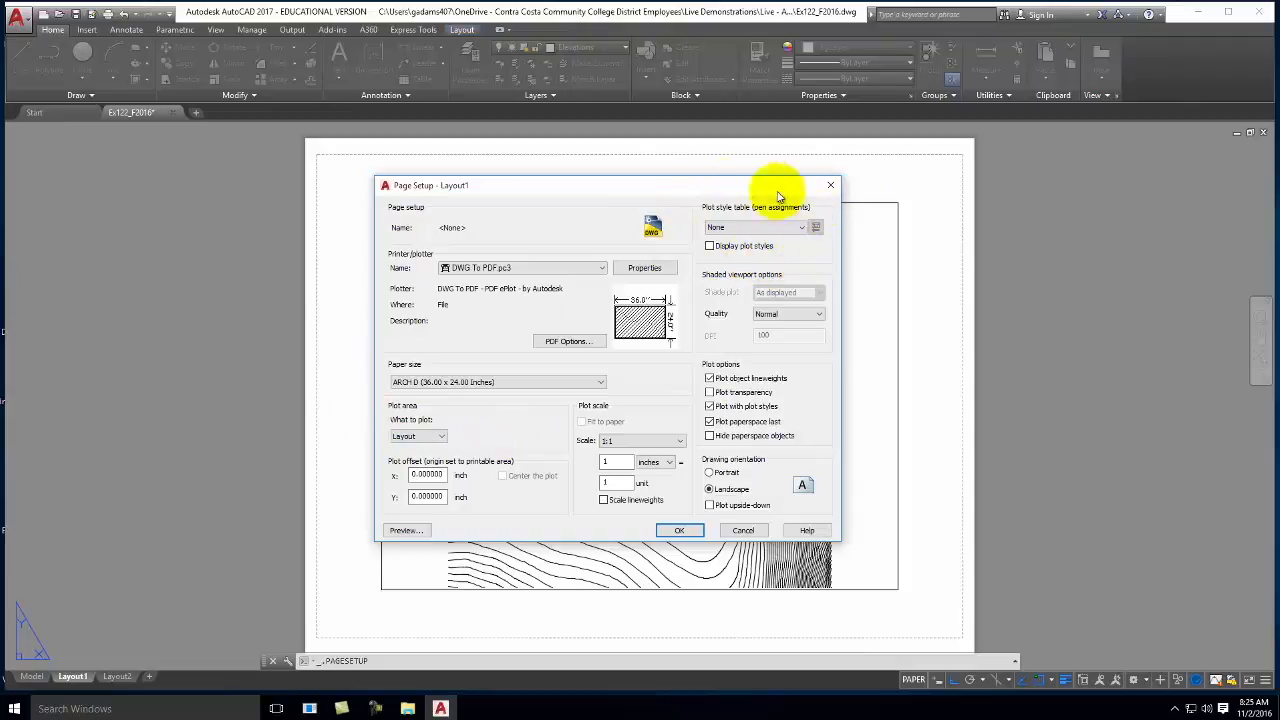
Assign the acad.ctb plot style table and Maximum shaded viewport quality, and apply the page setup to Layout1
left_click(742, 230)
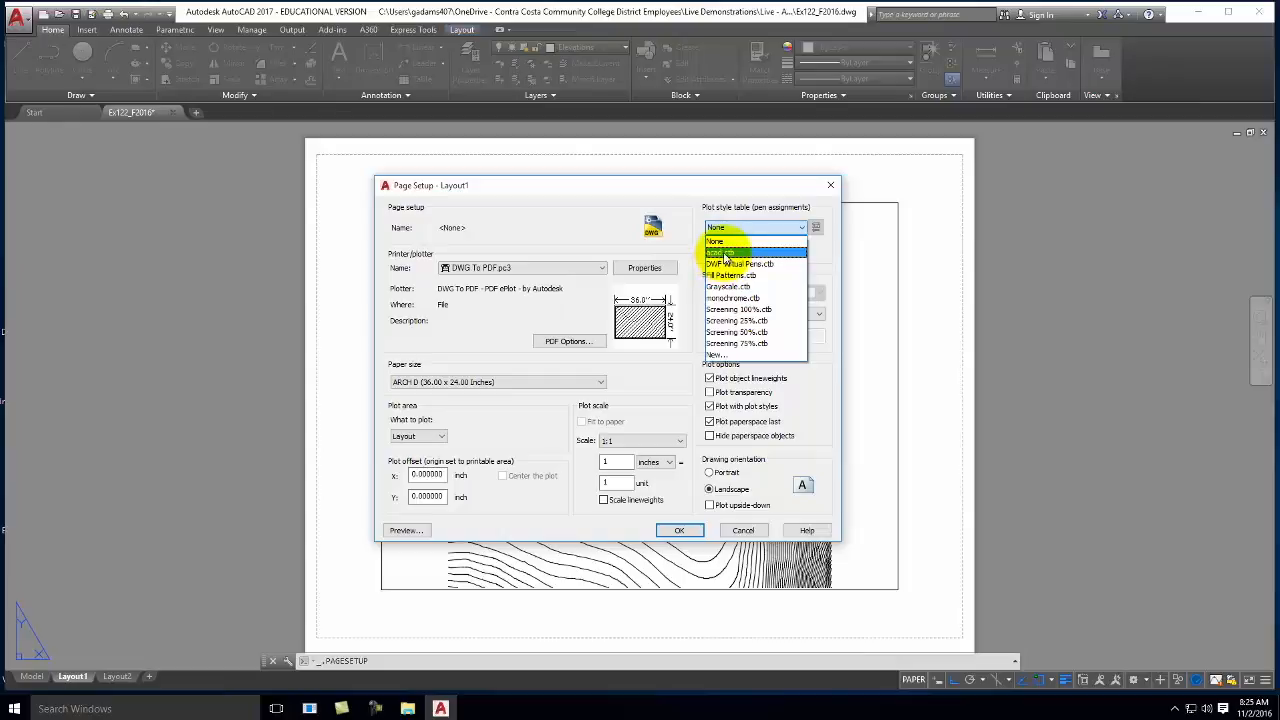
left_click(724, 254)
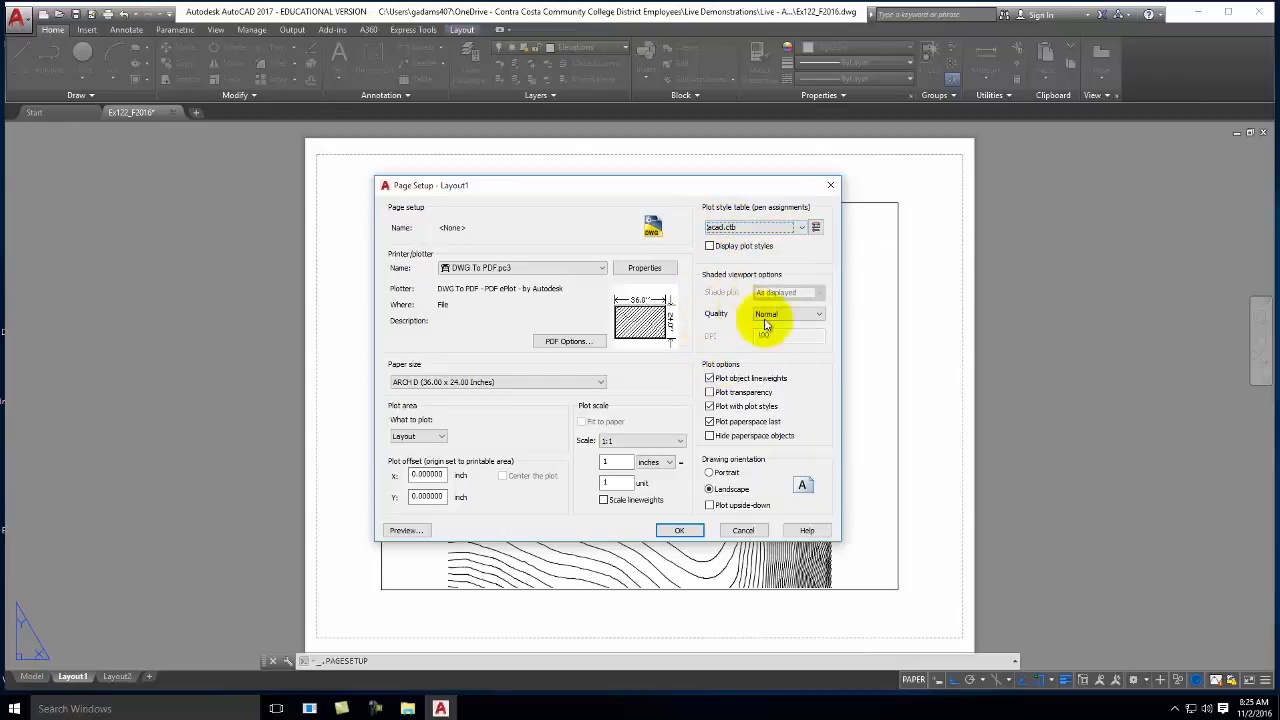
left_click(798, 316)
left_click(797, 352)
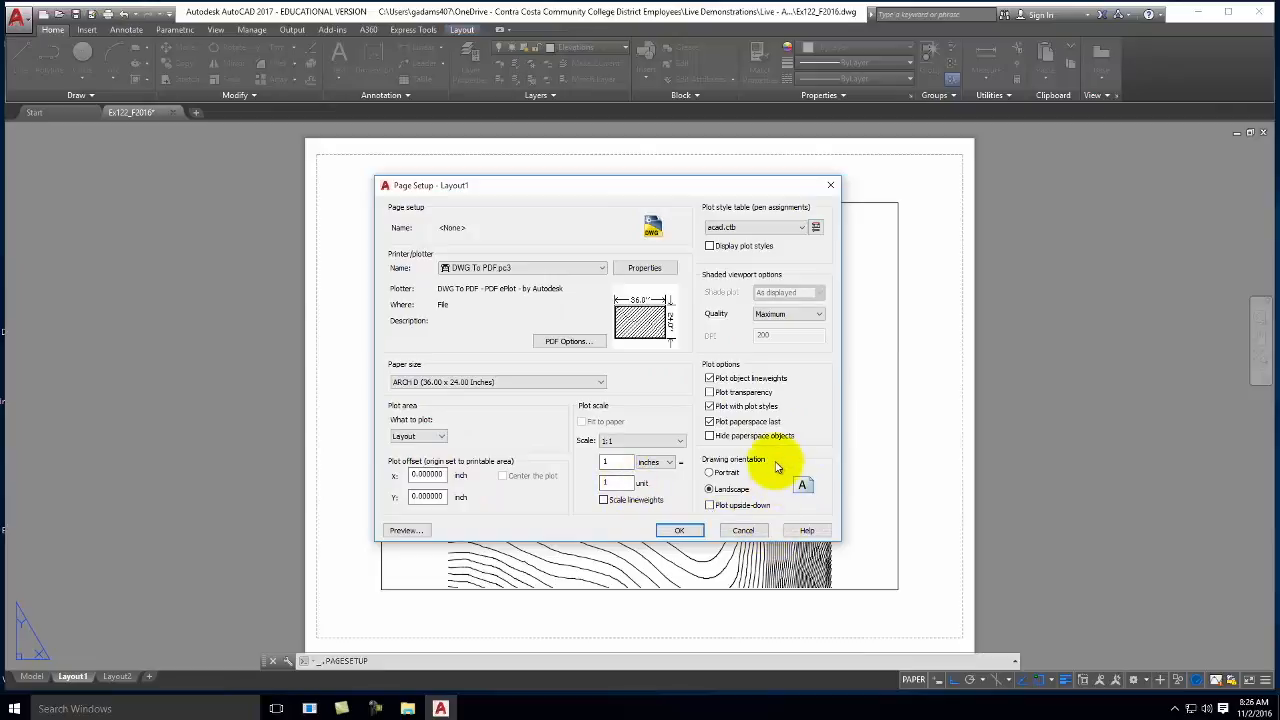
left_click(679, 532)
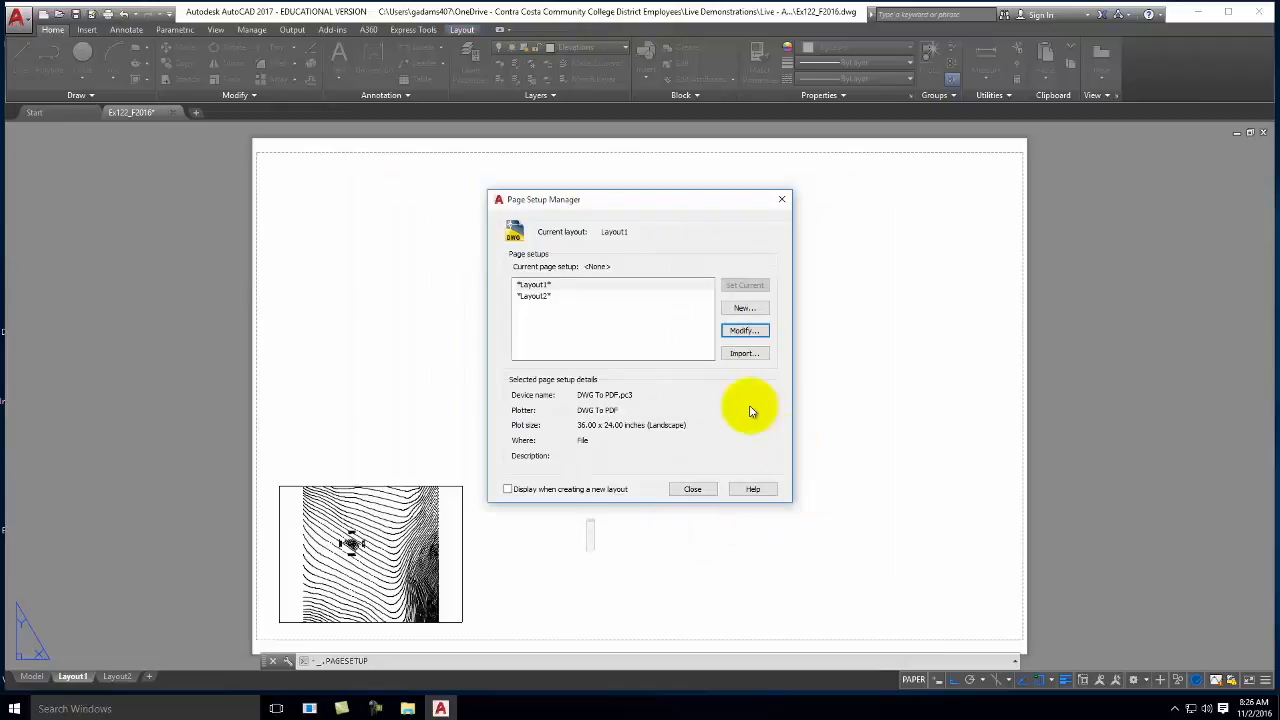
left_click(693, 490)
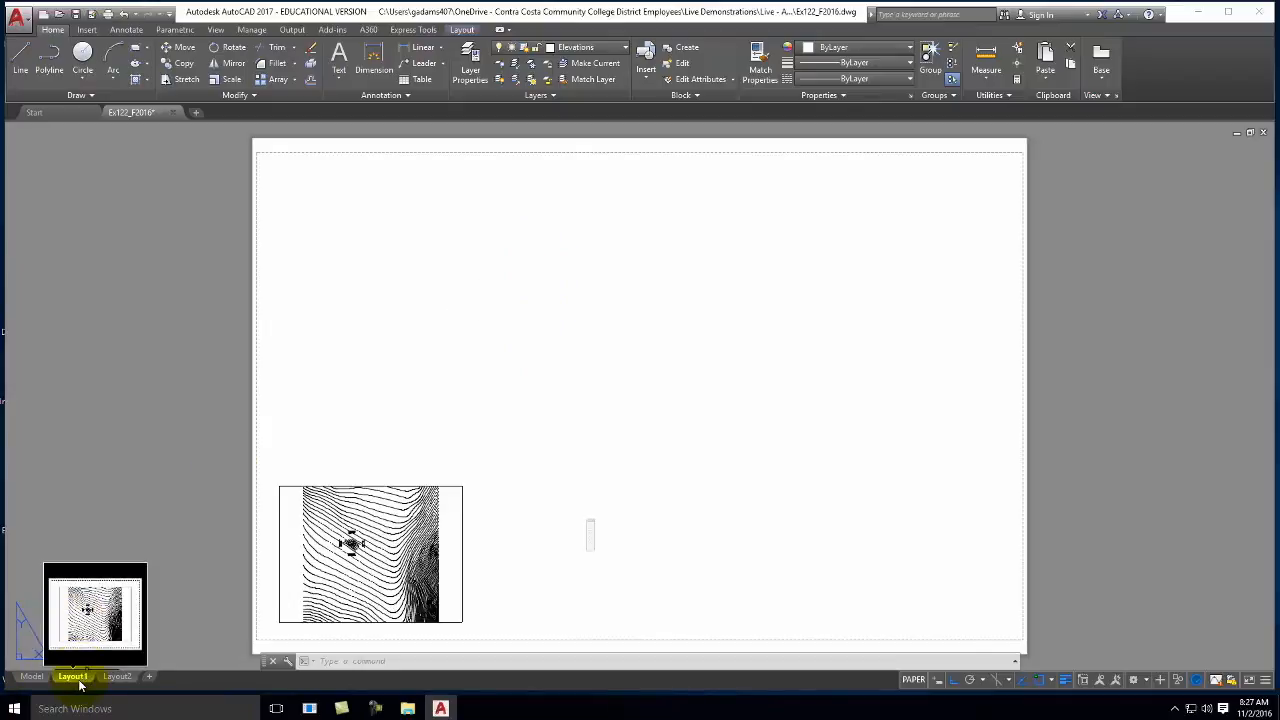
Select the contour map viewport on the Layout1 sheet and display its properties
left_click(282, 490)
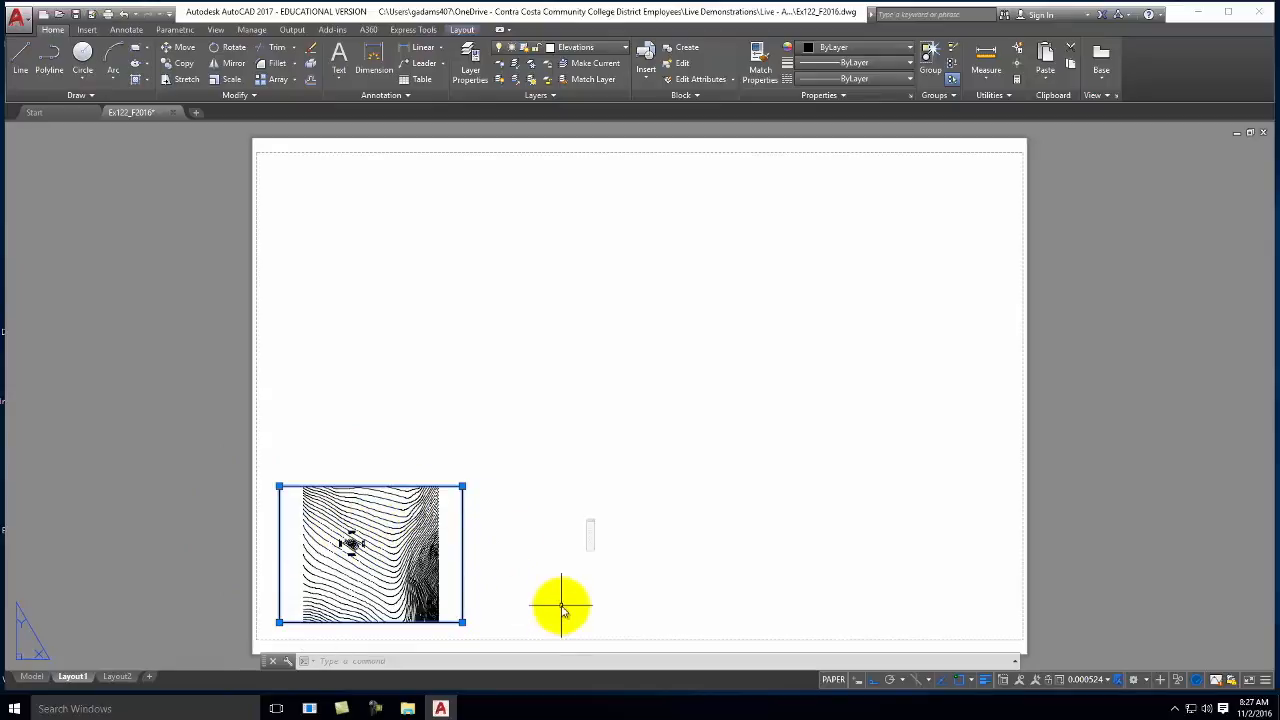
type("z")
key("Return")
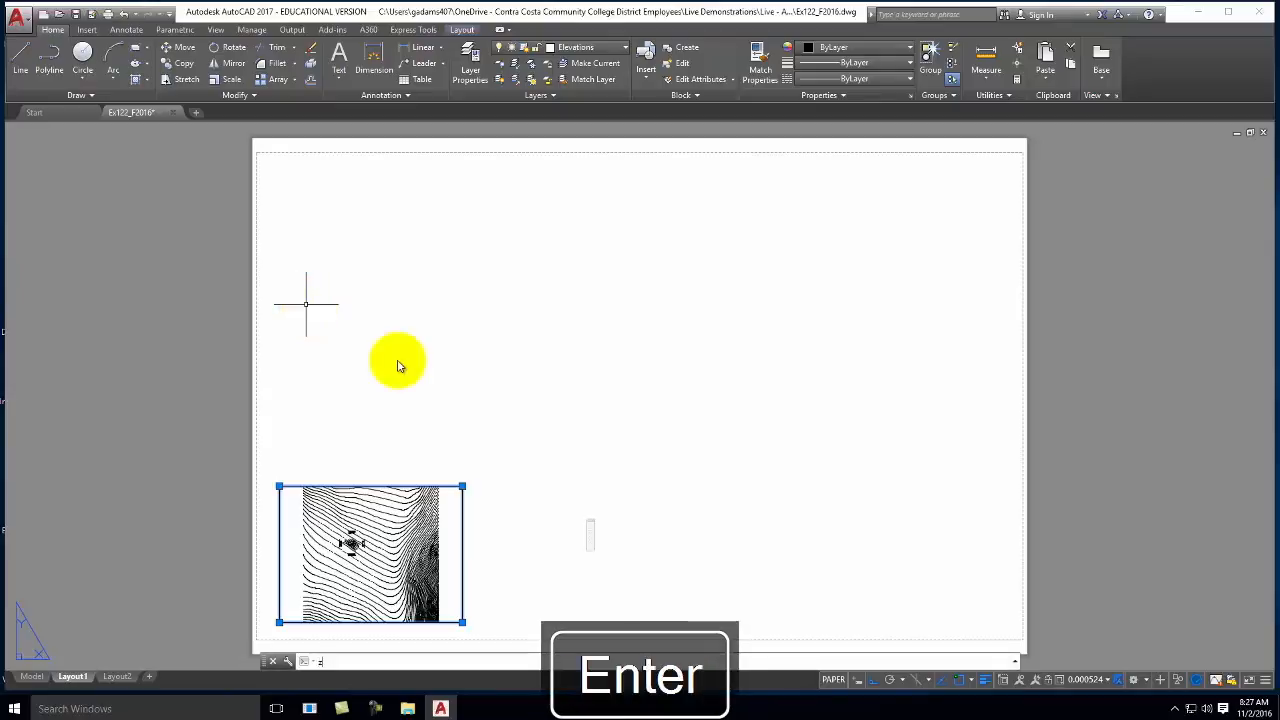
left_click(195, 434)
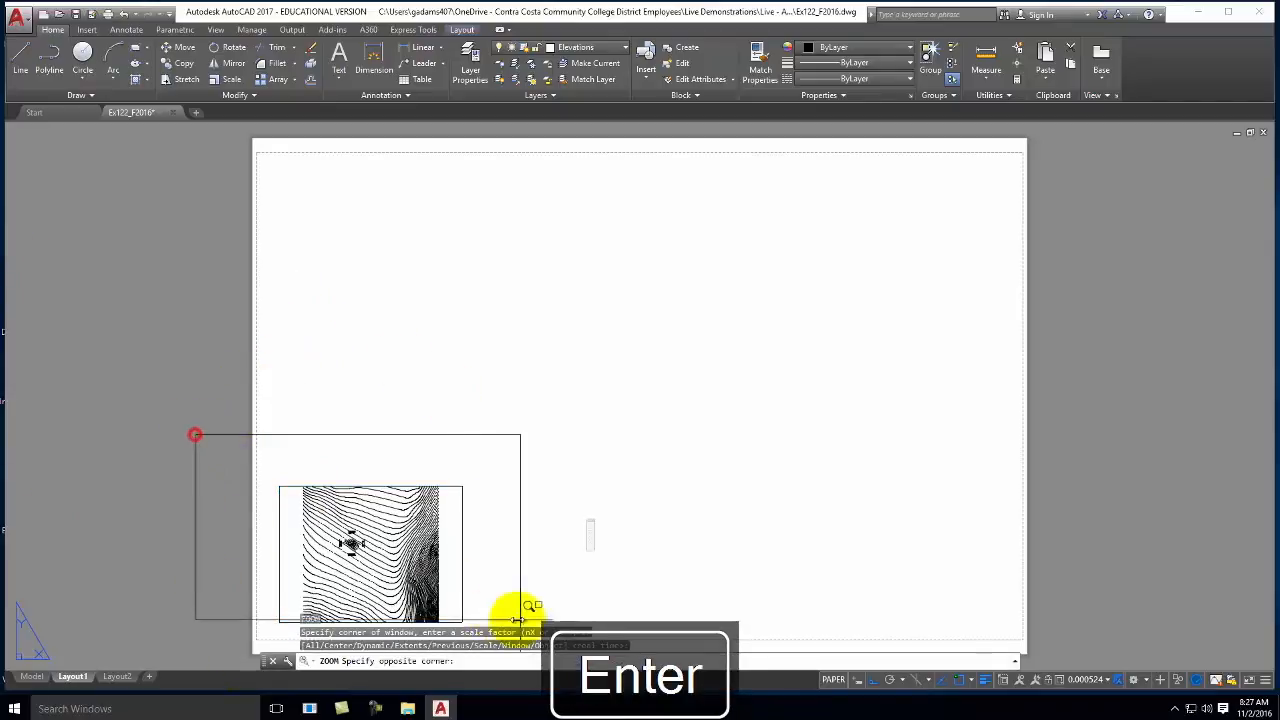
scroll(547, 536, "down", 3)
scroll(548, 577, "up", 1)
left_click(527, 568)
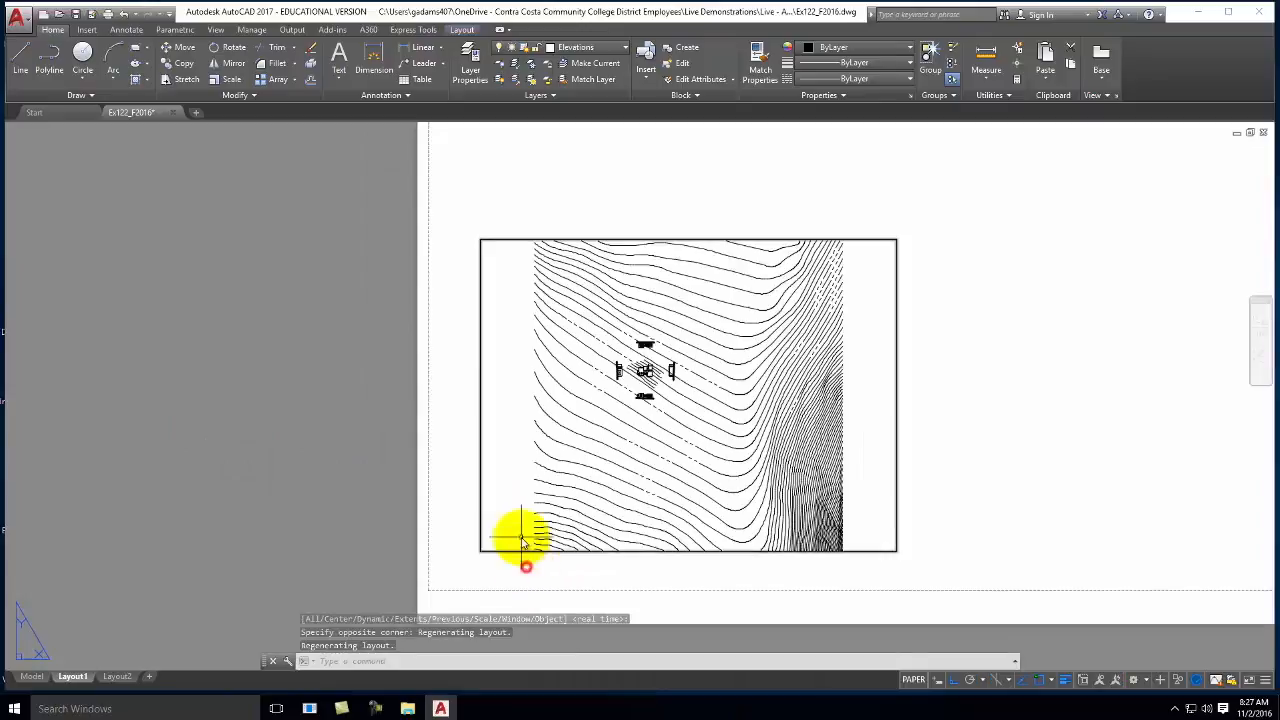
left_click(877, 240)
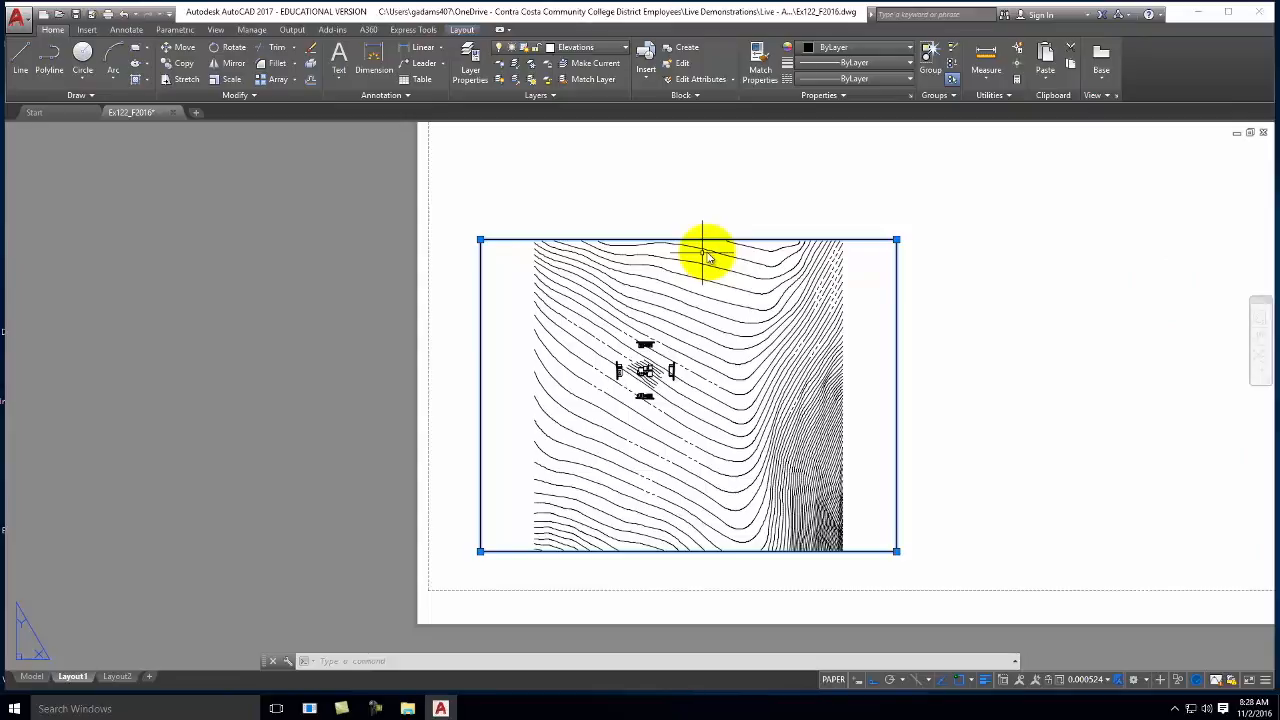
type("pr")
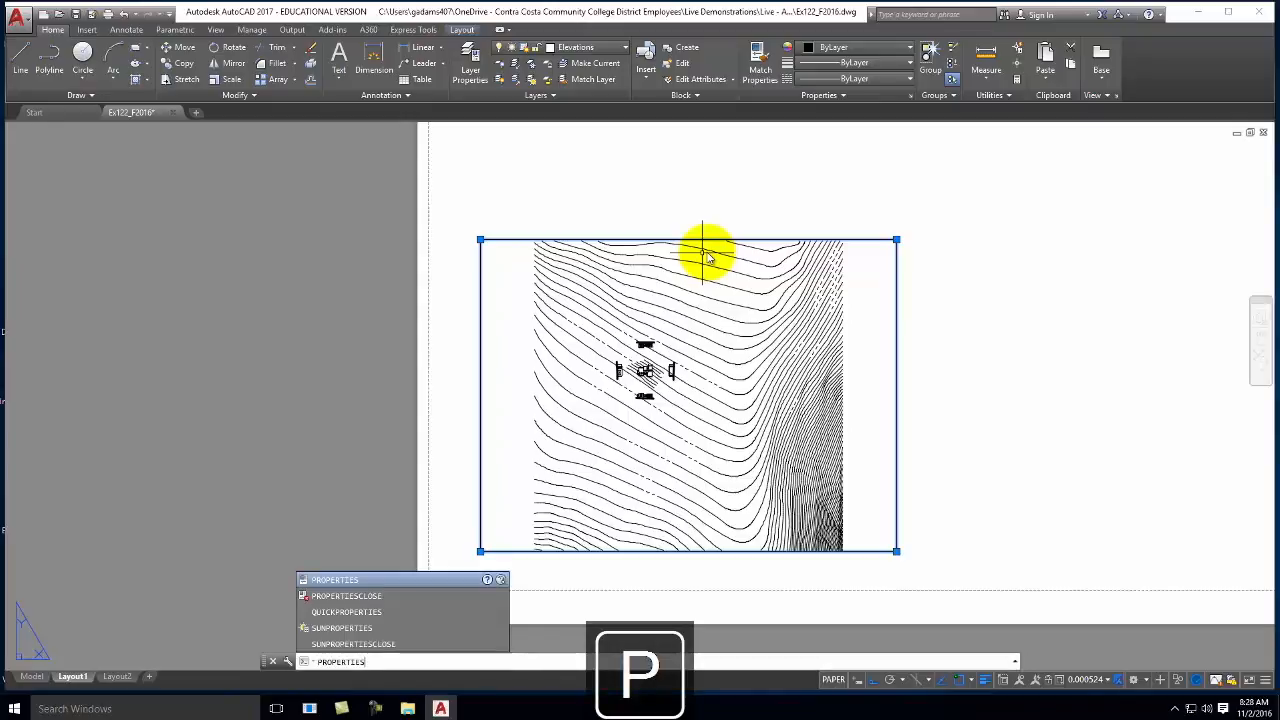
key("Return")
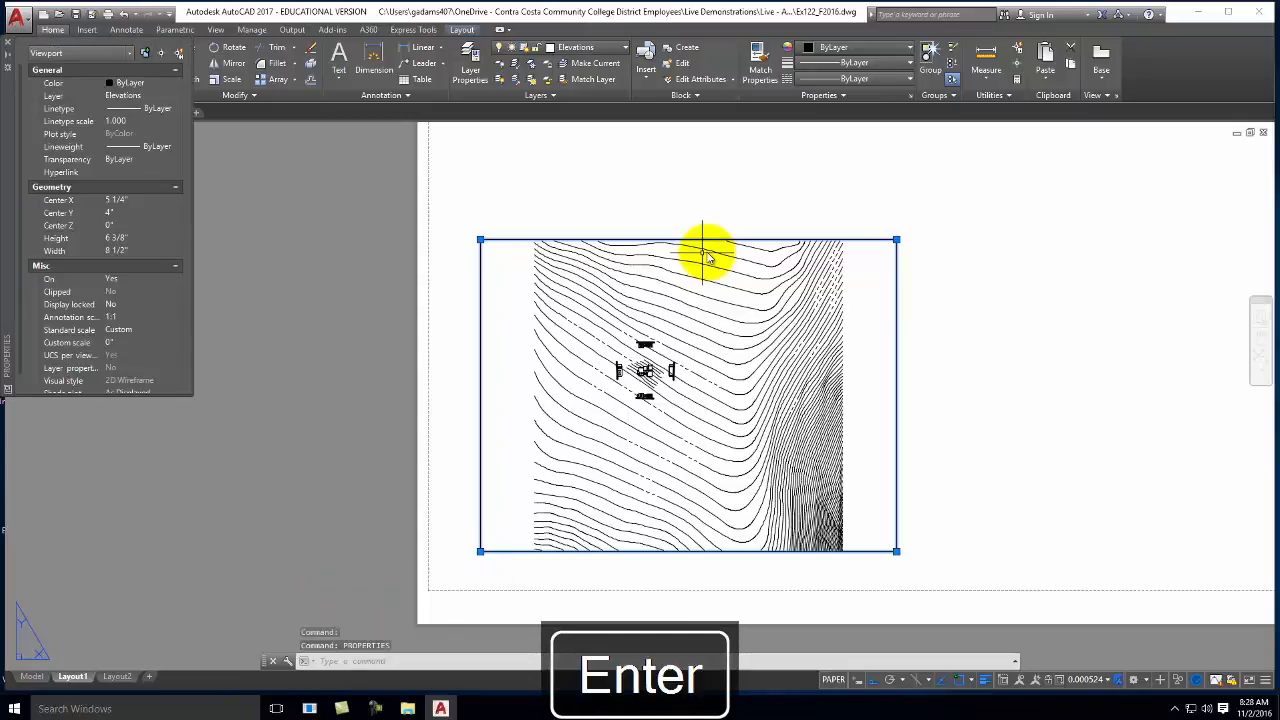
Dock the Properties palette beside the drawing area, clear of the selected viewport
left_click_drag(2, 172, 159, 330)
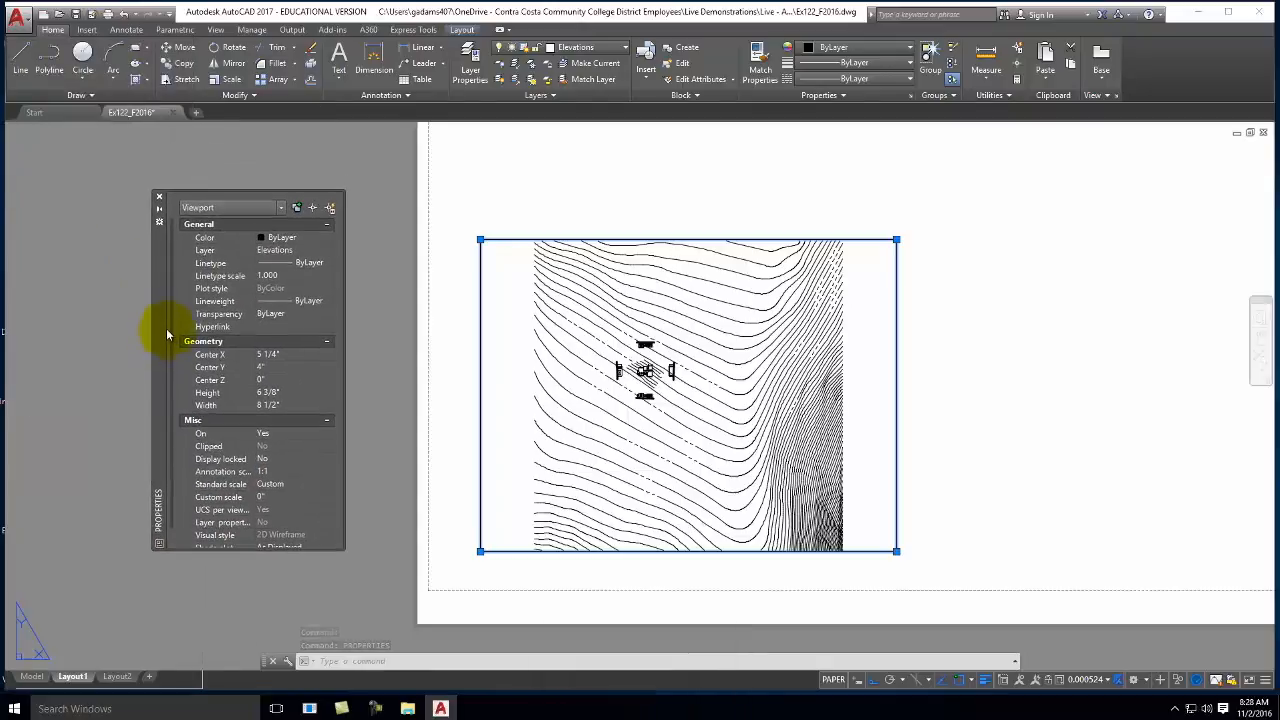
mouse_move(164, 326)
left_mouse_down()
mouse_move(706, 346)
mouse_move(937, 334)
mouse_move(1042, 309)
left_mouse_up()
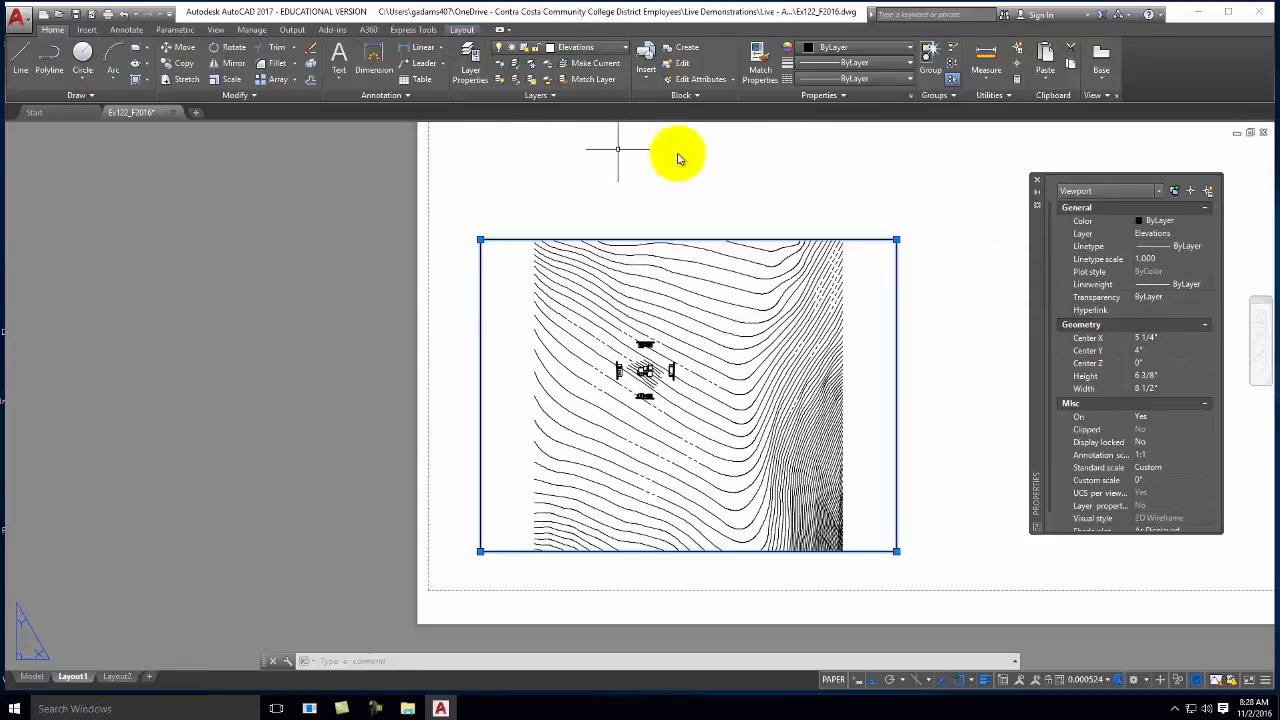
left_click_drag(1040, 303, 1270, 290)
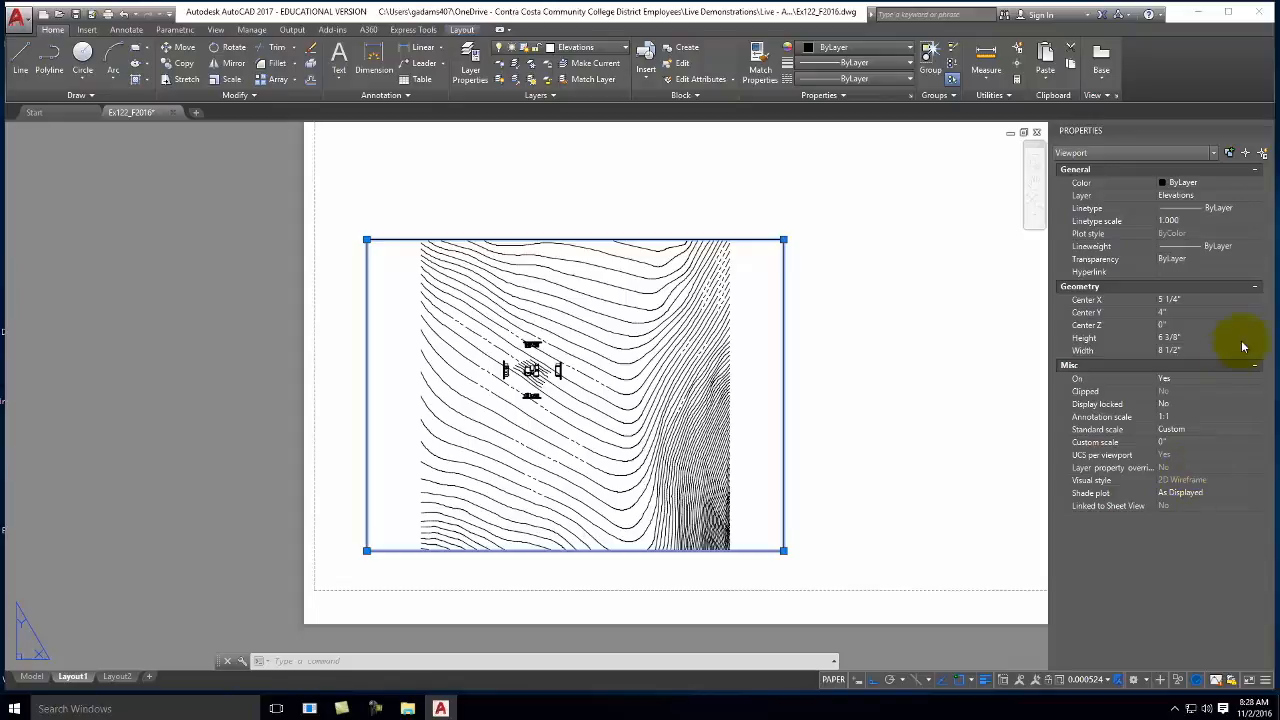
left_click_drag(1130, 133, 1045, 203)
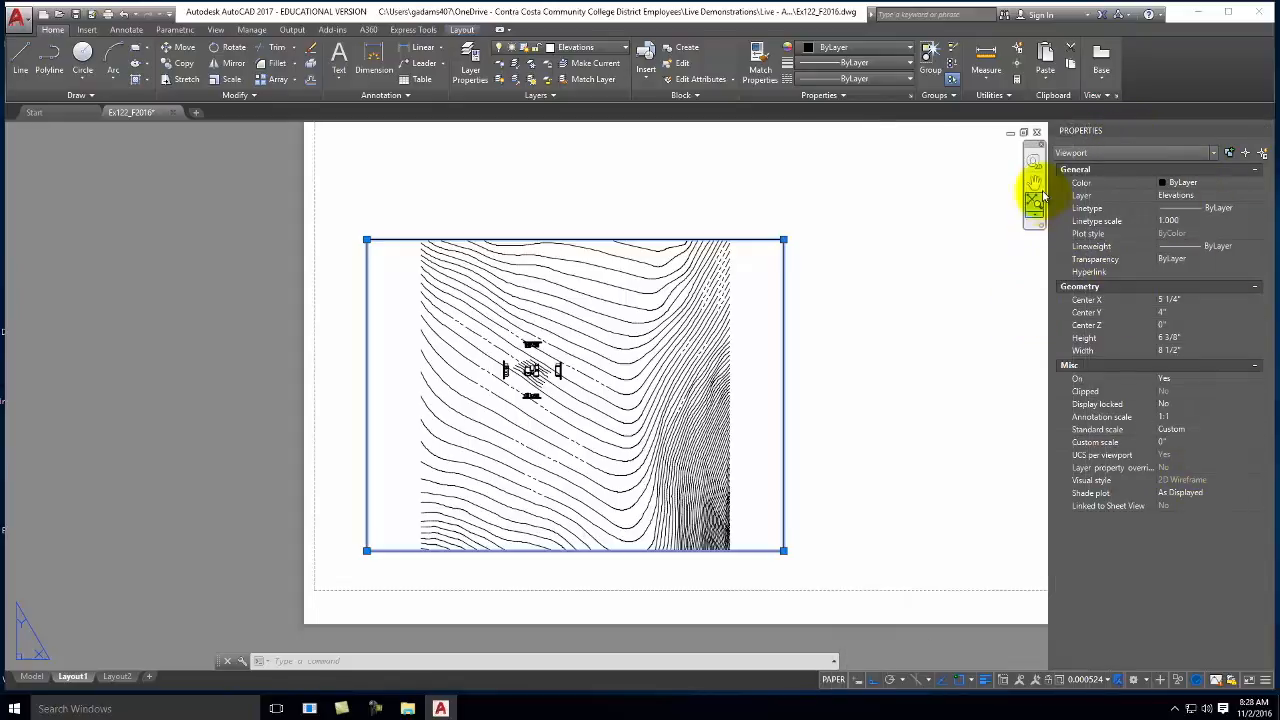
Reselect the contour map viewport on the Layout1 sheet and set its standard scale to 1/4" = 1'-0"
mouse_move(1126, 131)
left_mouse_down()
mouse_move(1046, 232)
mouse_move(777, 371)
mouse_move(871, 366)
mouse_move(905, 315)
mouse_move(1054, 377)
mouse_move(1051, 320)
mouse_move(1113, 283)
left_mouse_up()
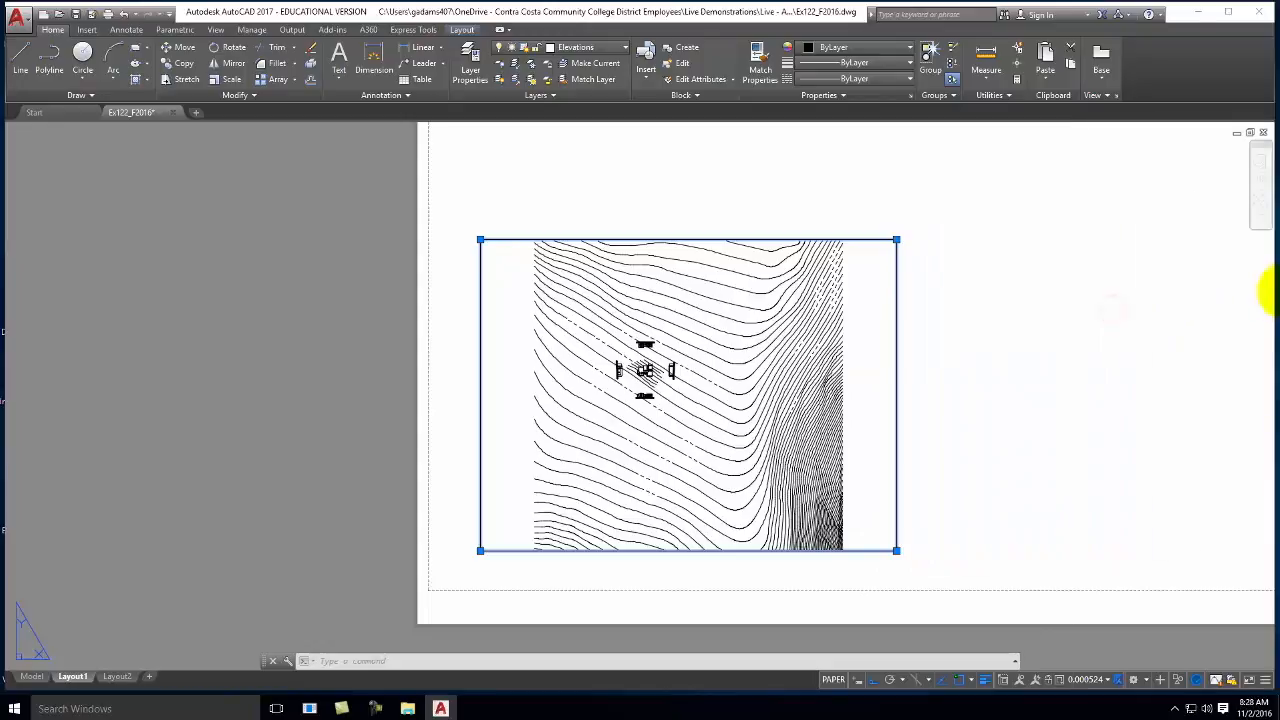
left_click_drag(1278, 292, 1268, 298)
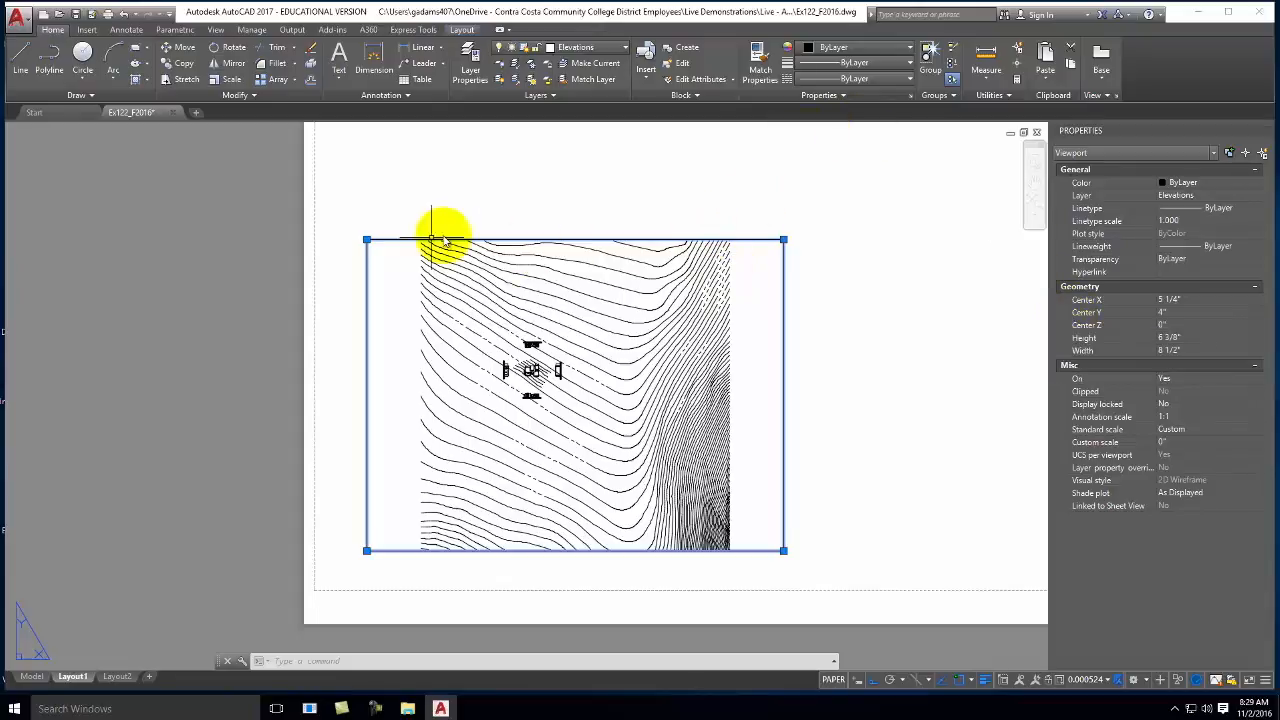
key("Escape")
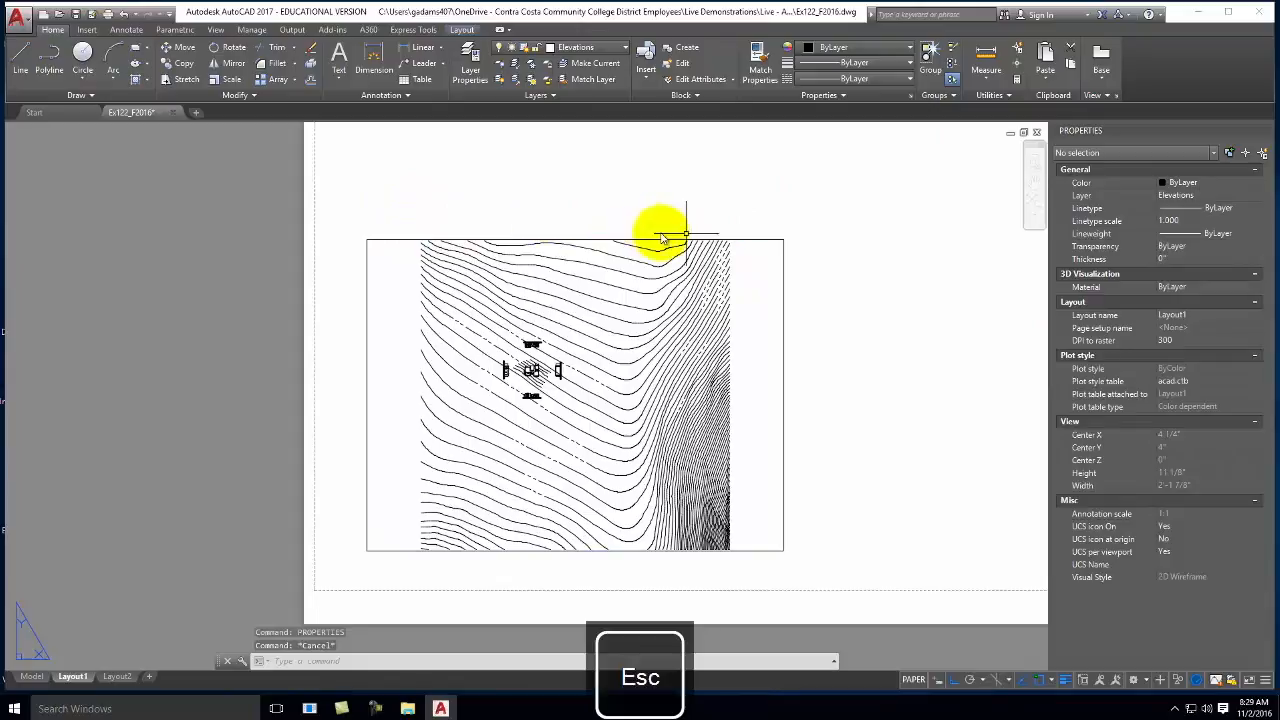
left_click(754, 241)
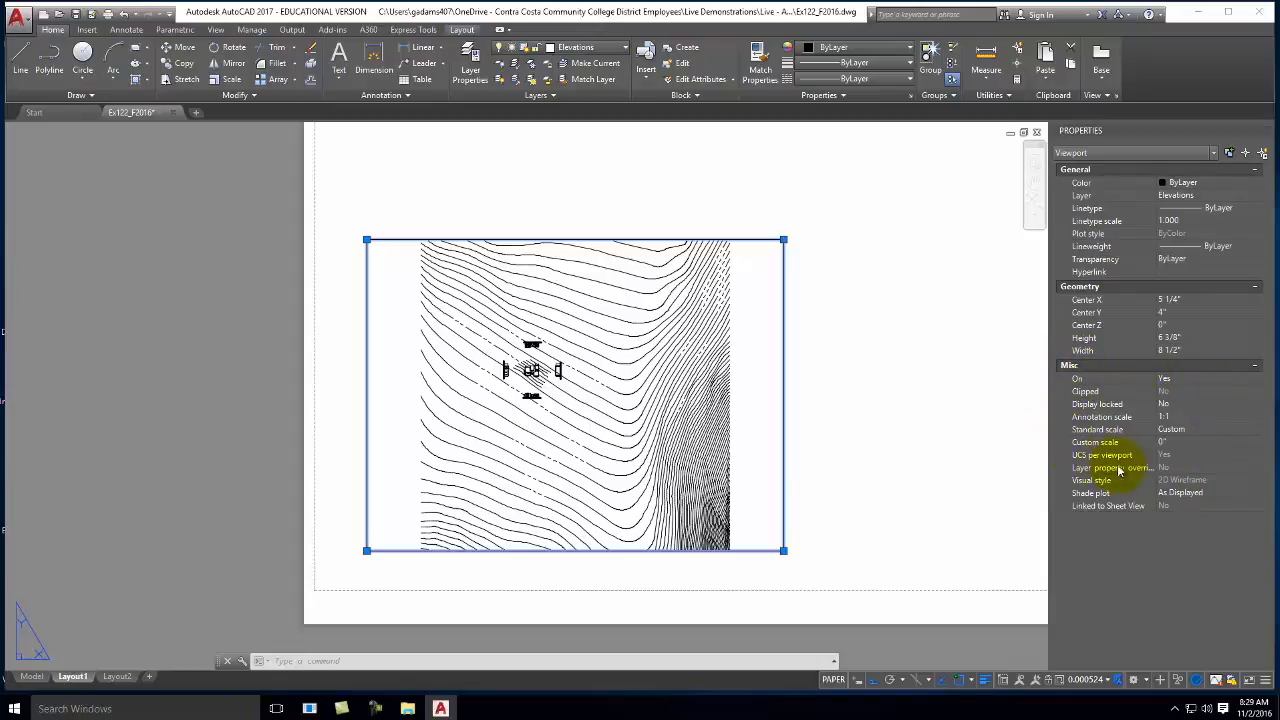
left_click(1176, 431)
left_click(1188, 430)
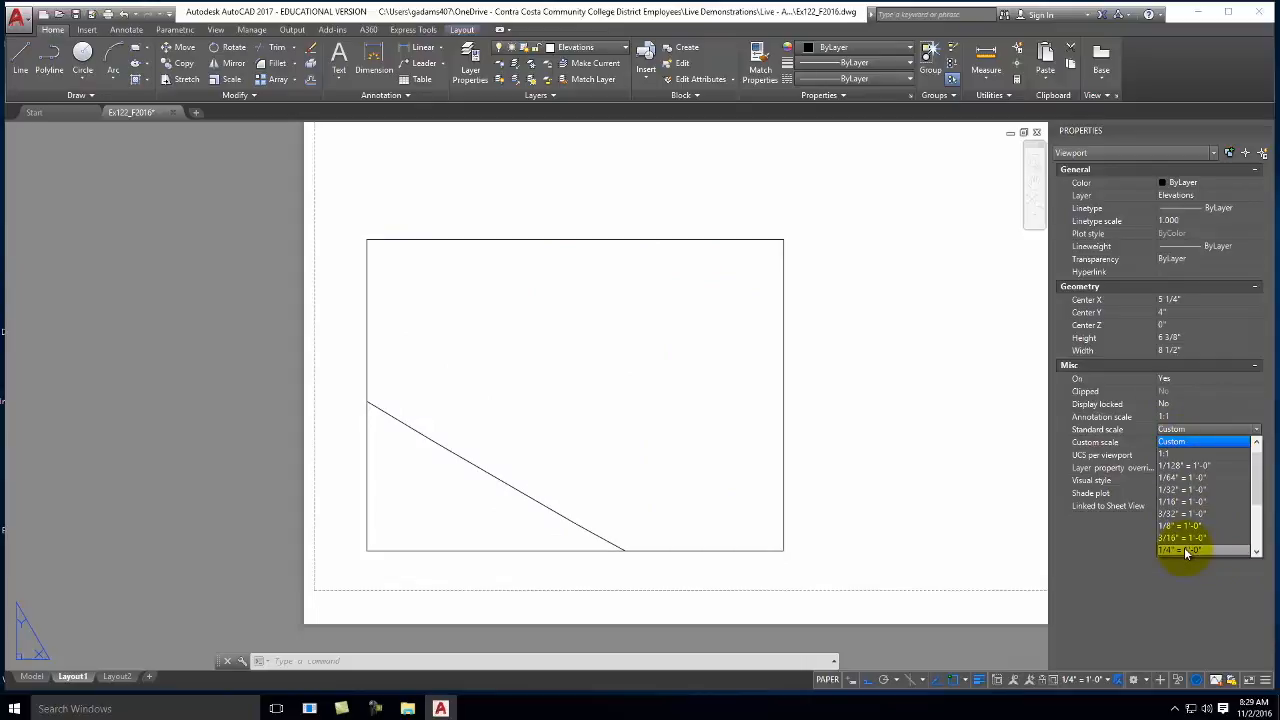
left_click(1185, 550)
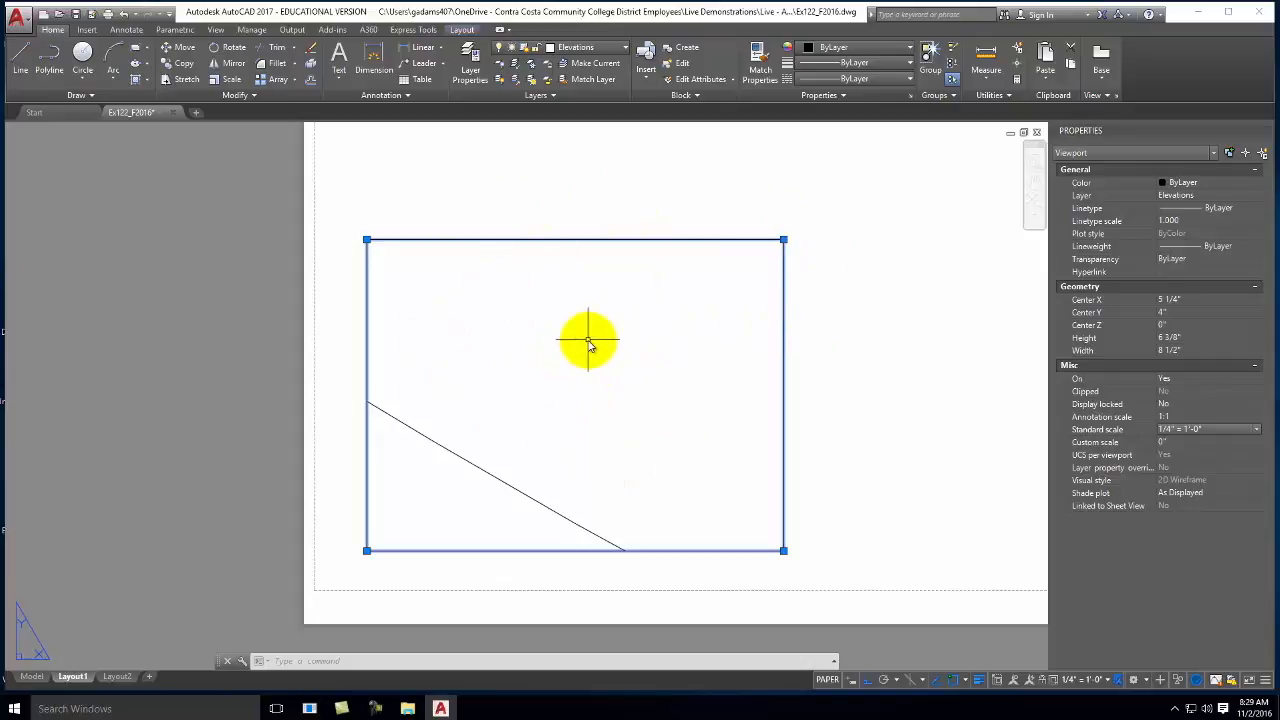
Activate the viewport's model space, frame the house floor plan within its borders, and return to paper space
double_click(588, 343)
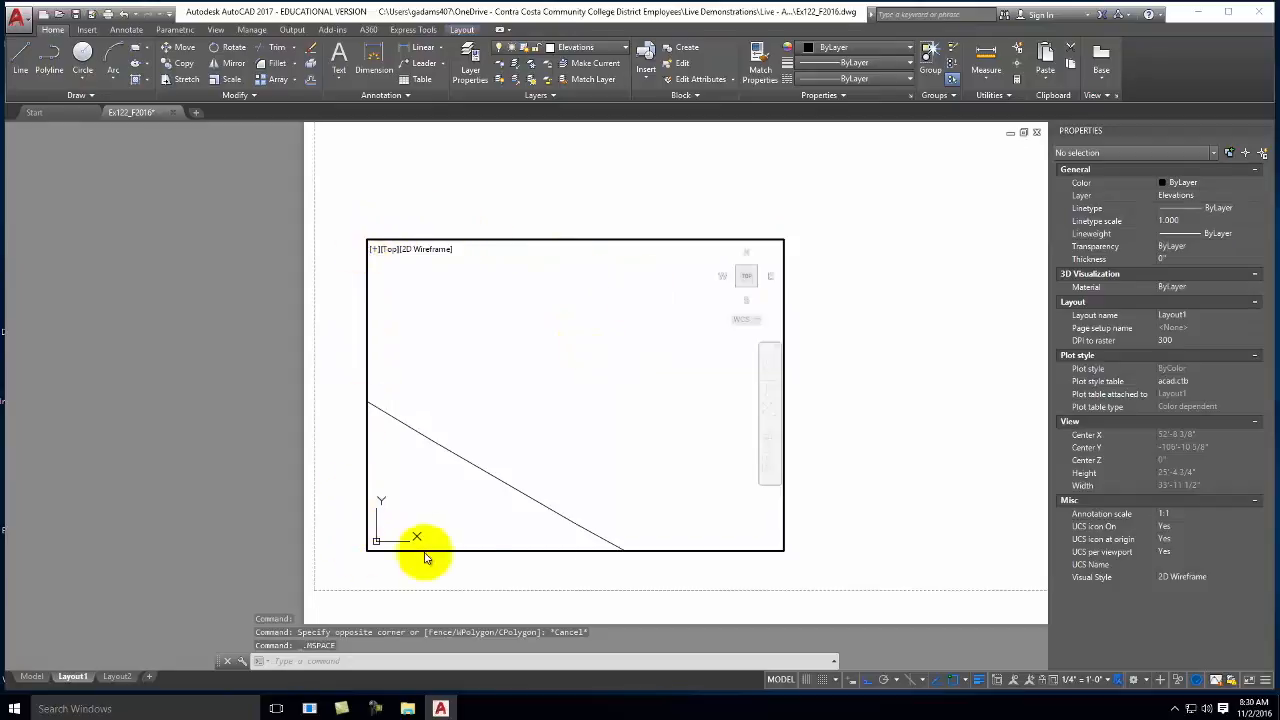
scroll(651, 343, "down", 10)
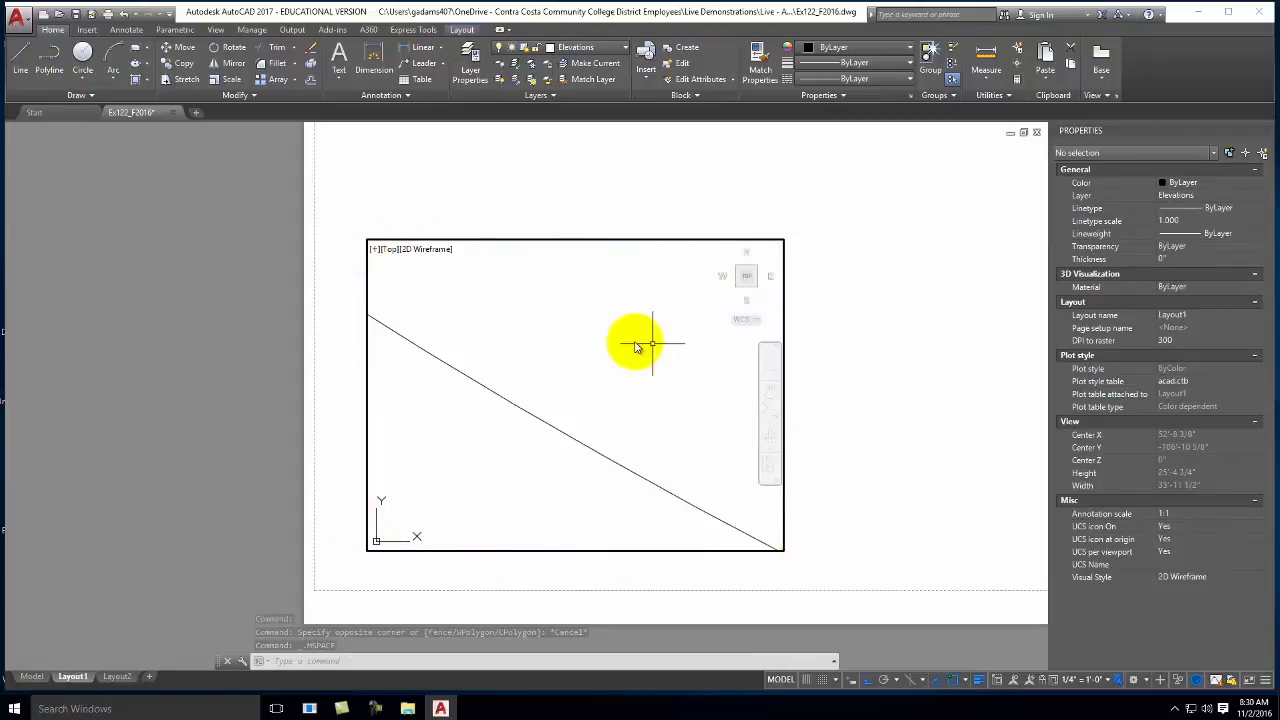
scroll(558, 318, "up", 8)
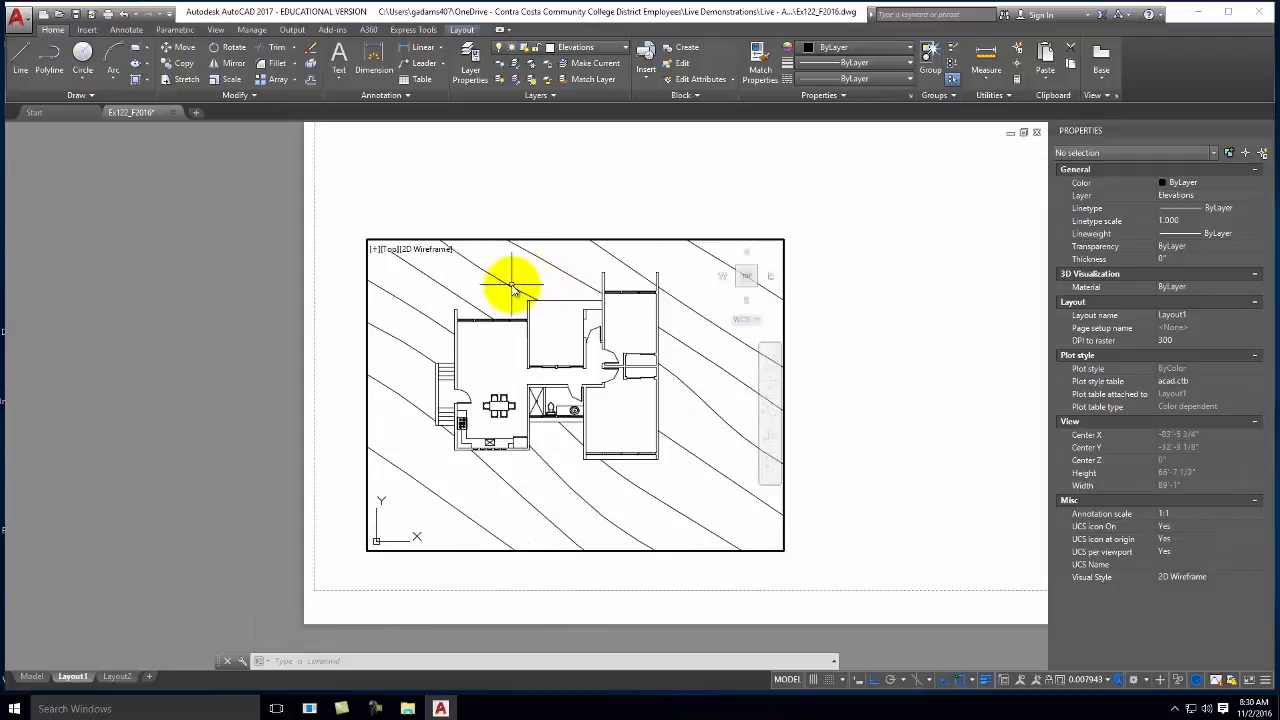
scroll(674, 355, "up", 2)
scroll(584, 323, "down", 2)
scroll(494, 309, "up", 2)
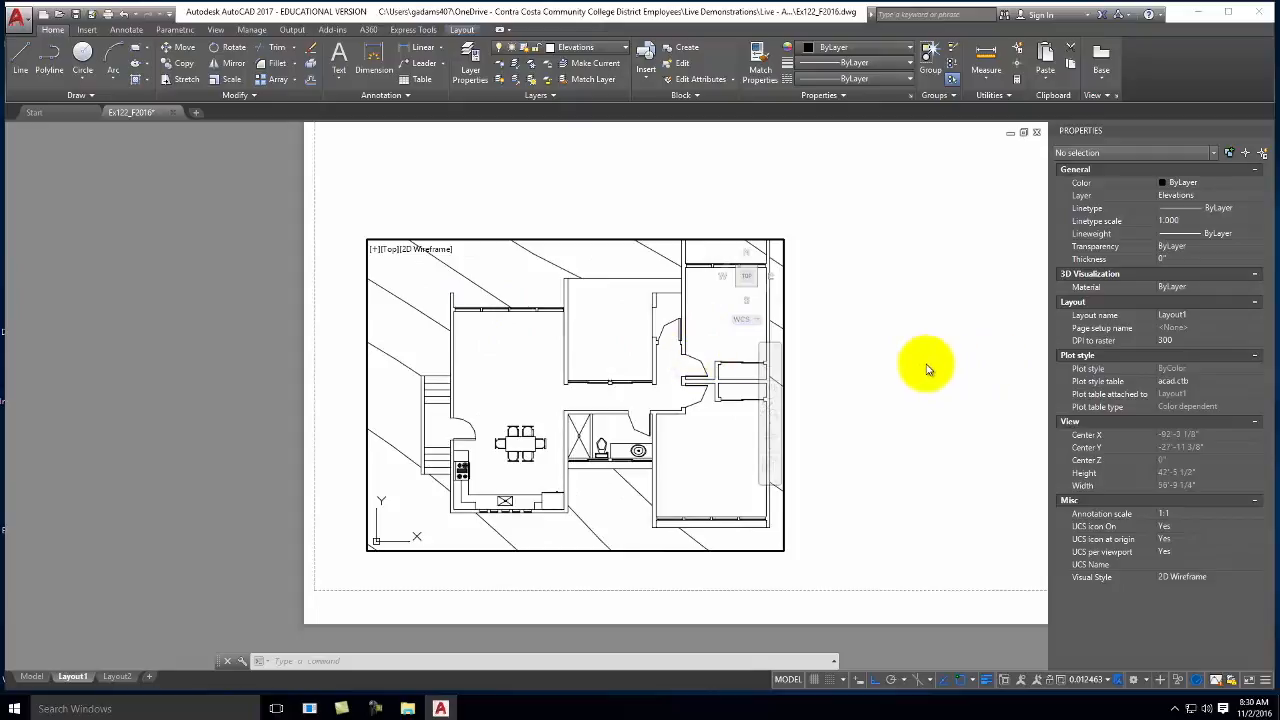
double_click(880, 350)
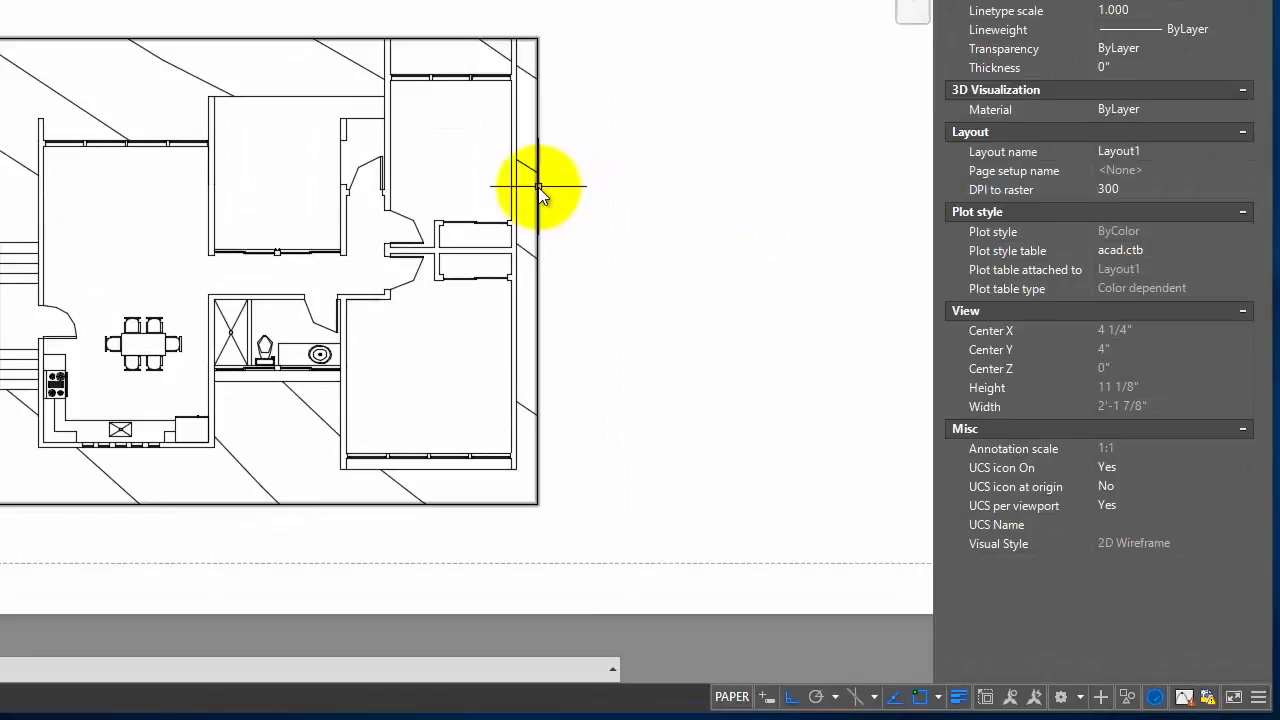
Select the floor plan viewport and restore its standard scale to 1/4" = 1'-0"
left_click(539, 185)
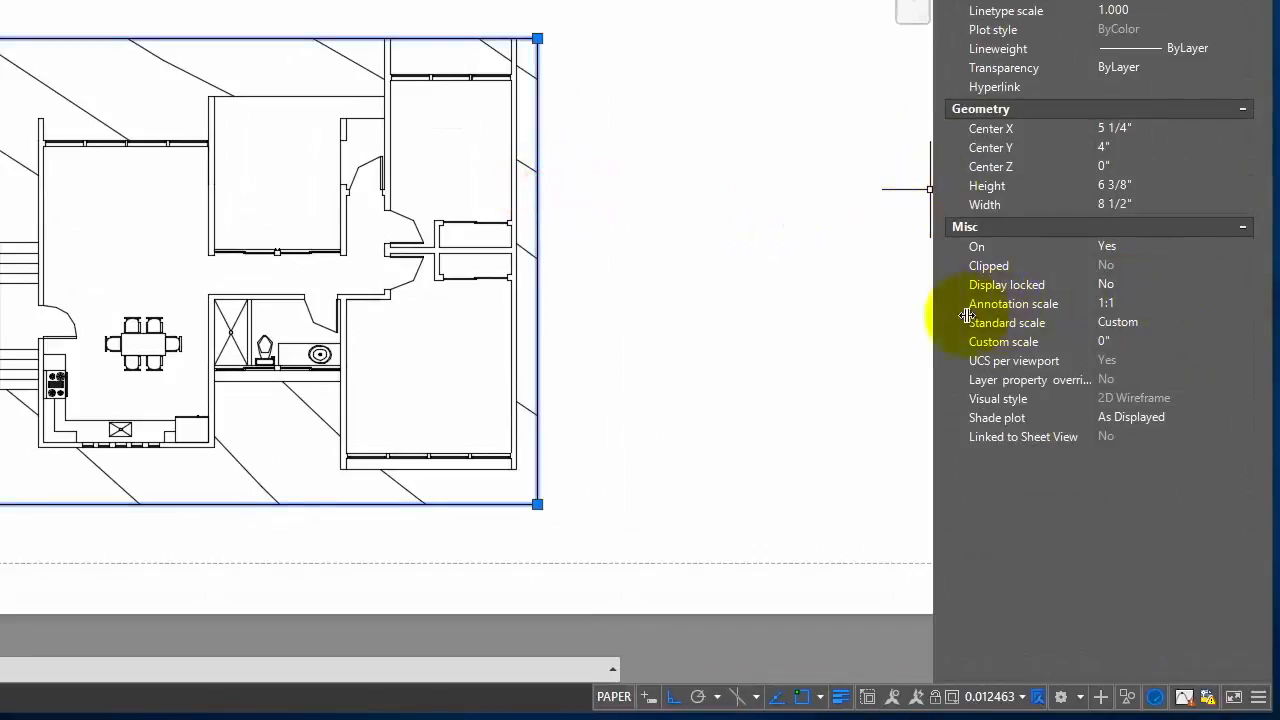
left_click(1151, 328)
left_click(1151, 328)
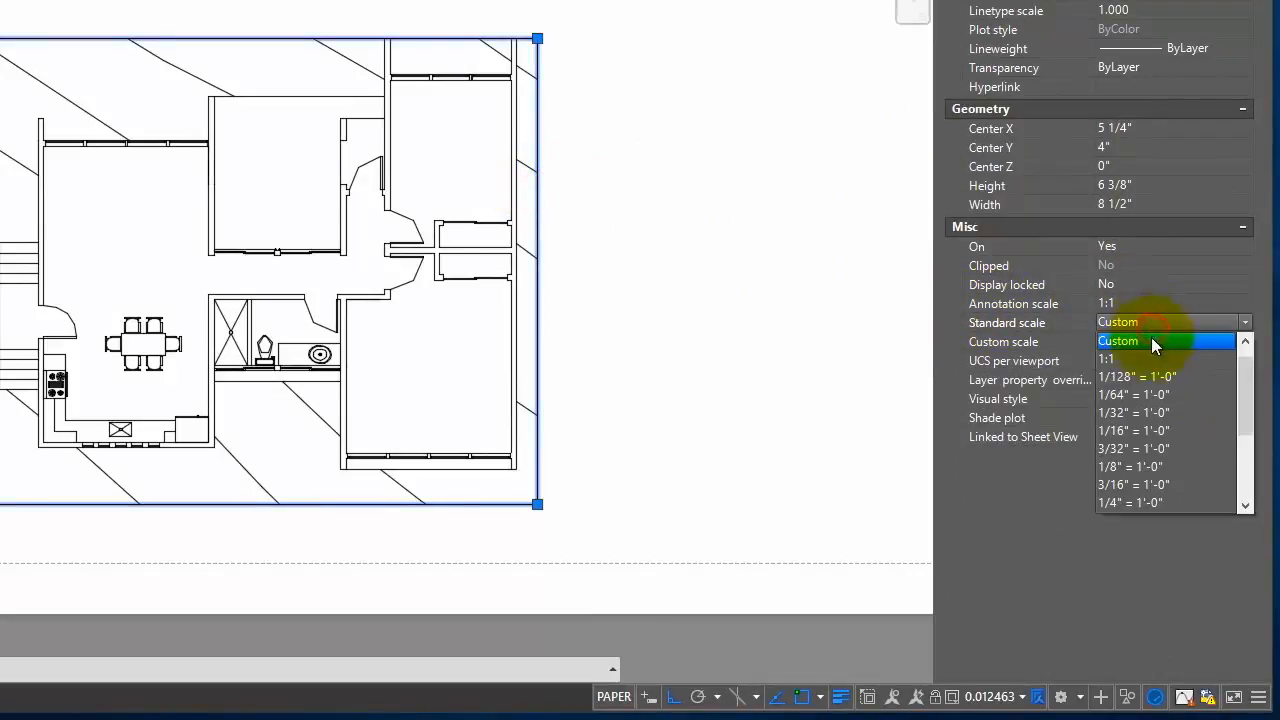
left_click(1151, 502)
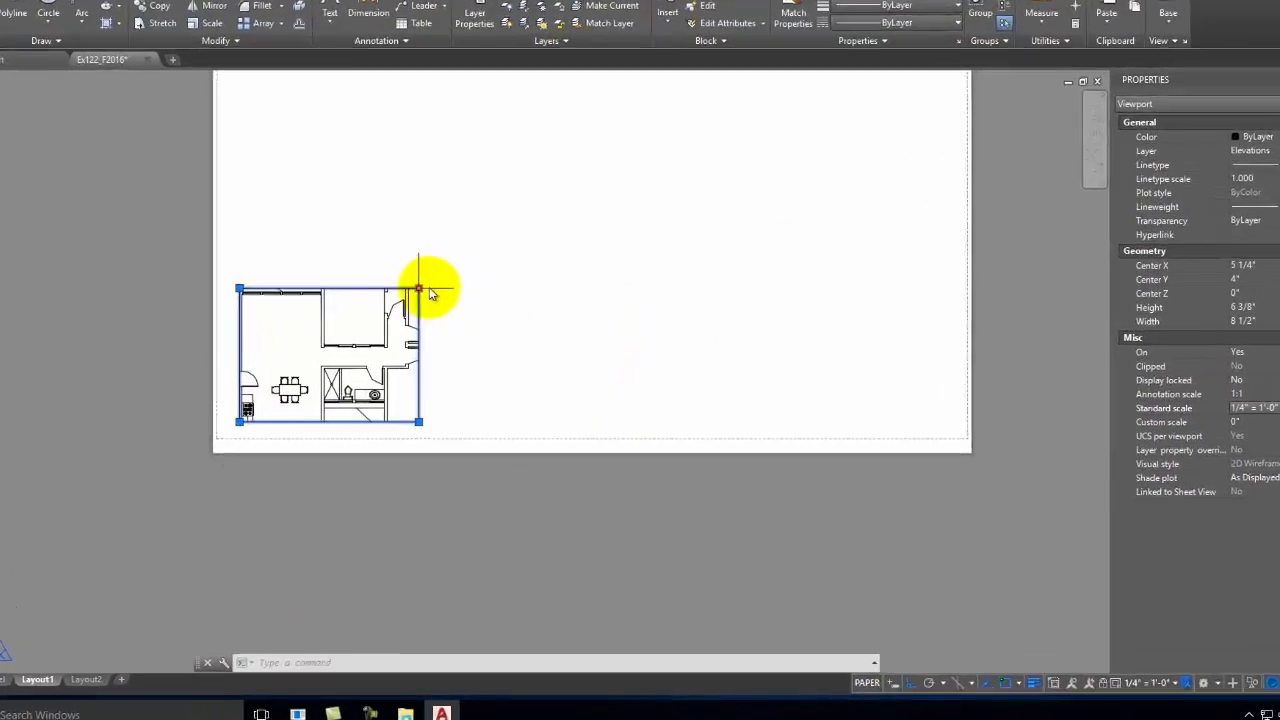
Stretch the viewport's borders outward around the whole floor plan, to about 1'-4 7/8" wide and 1' high
left_click(419, 321)
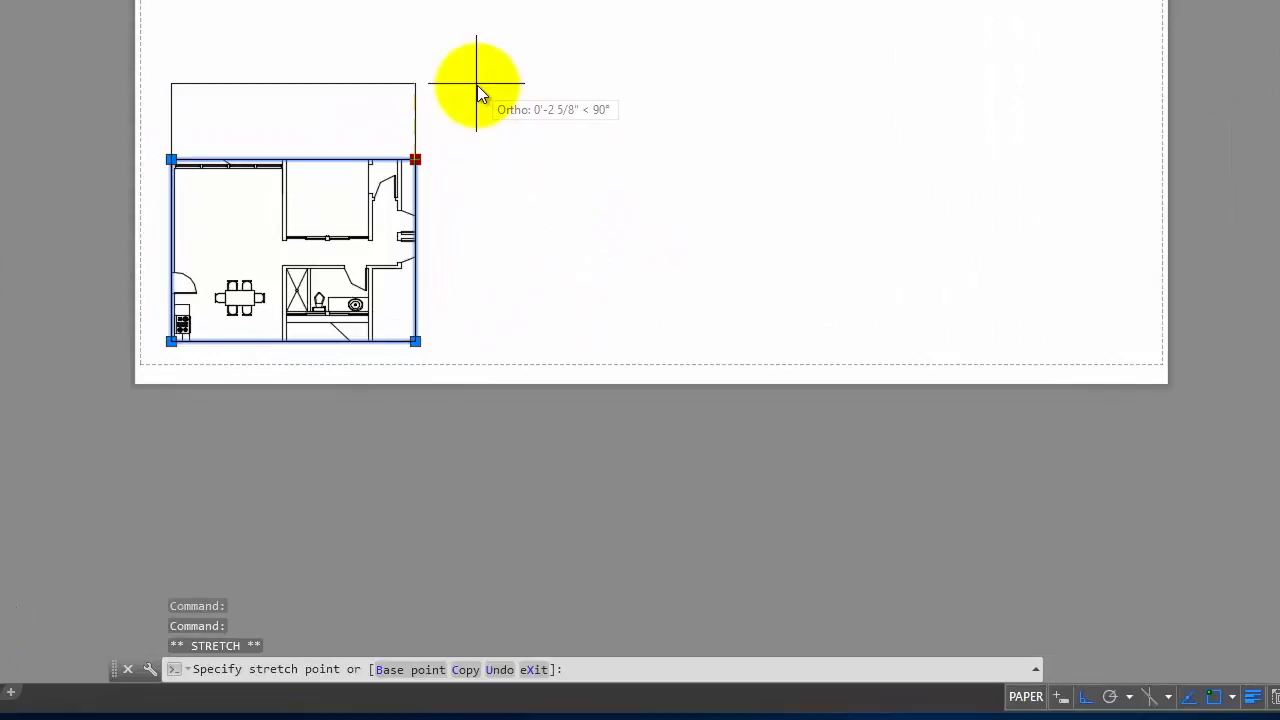
left_click(470, 82)
left_click(415, 82)
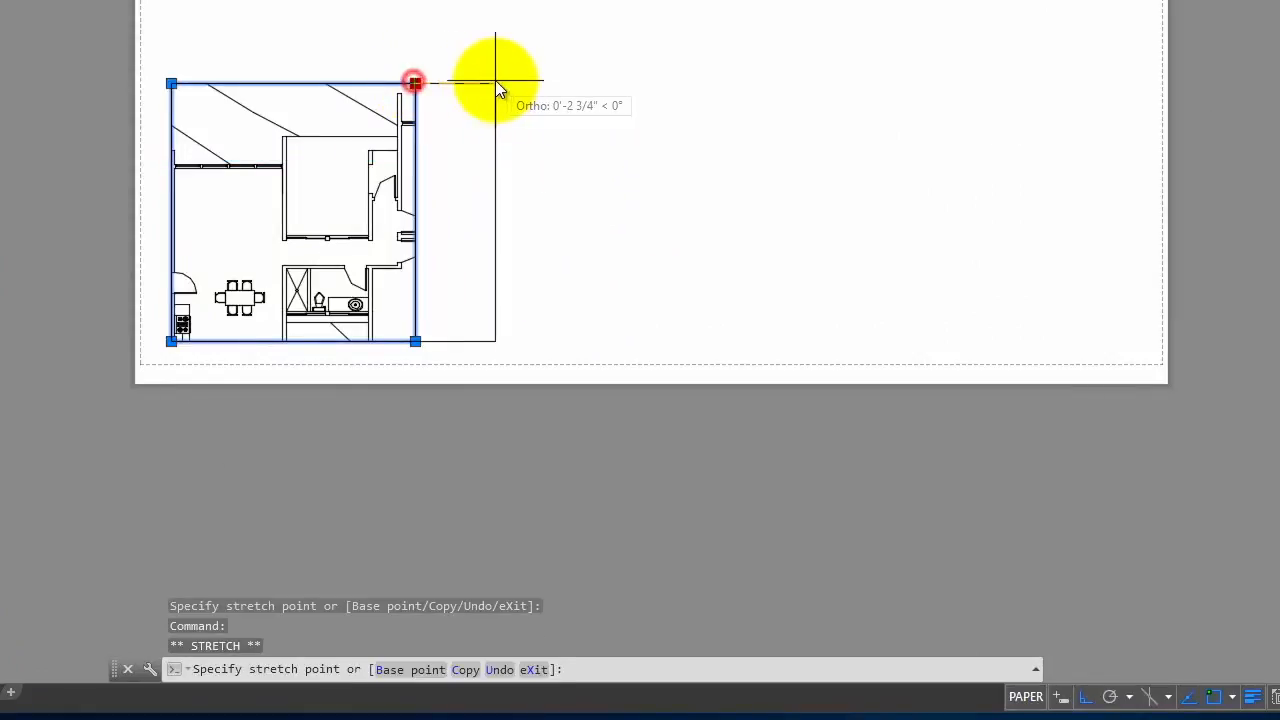
left_click(496, 81)
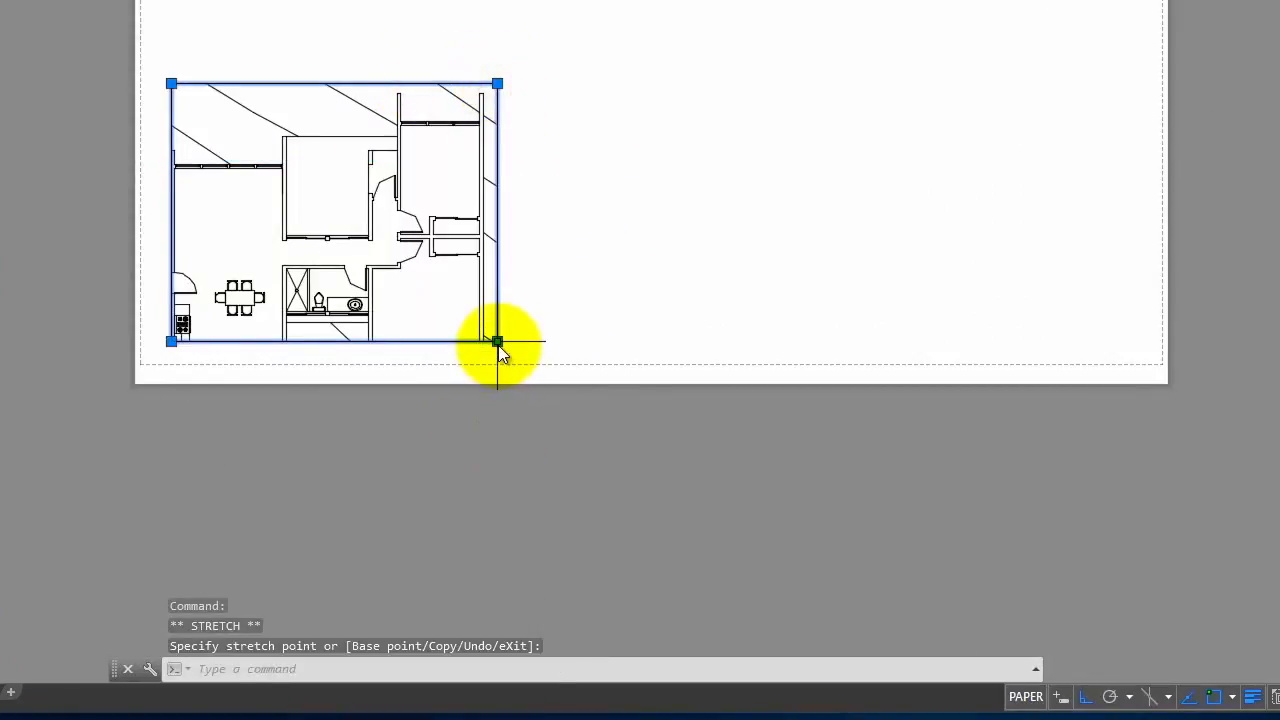
left_click(497, 341)
left_click(497, 428)
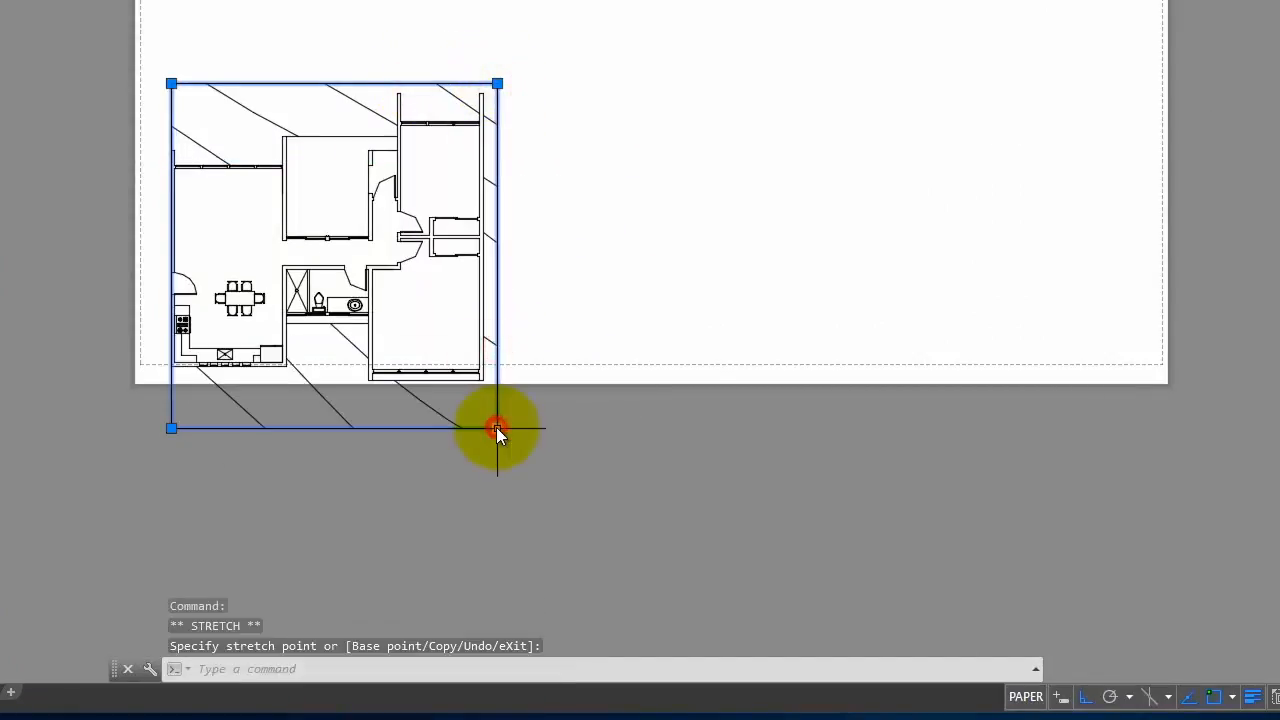
left_click(172, 428)
left_click(64, 428)
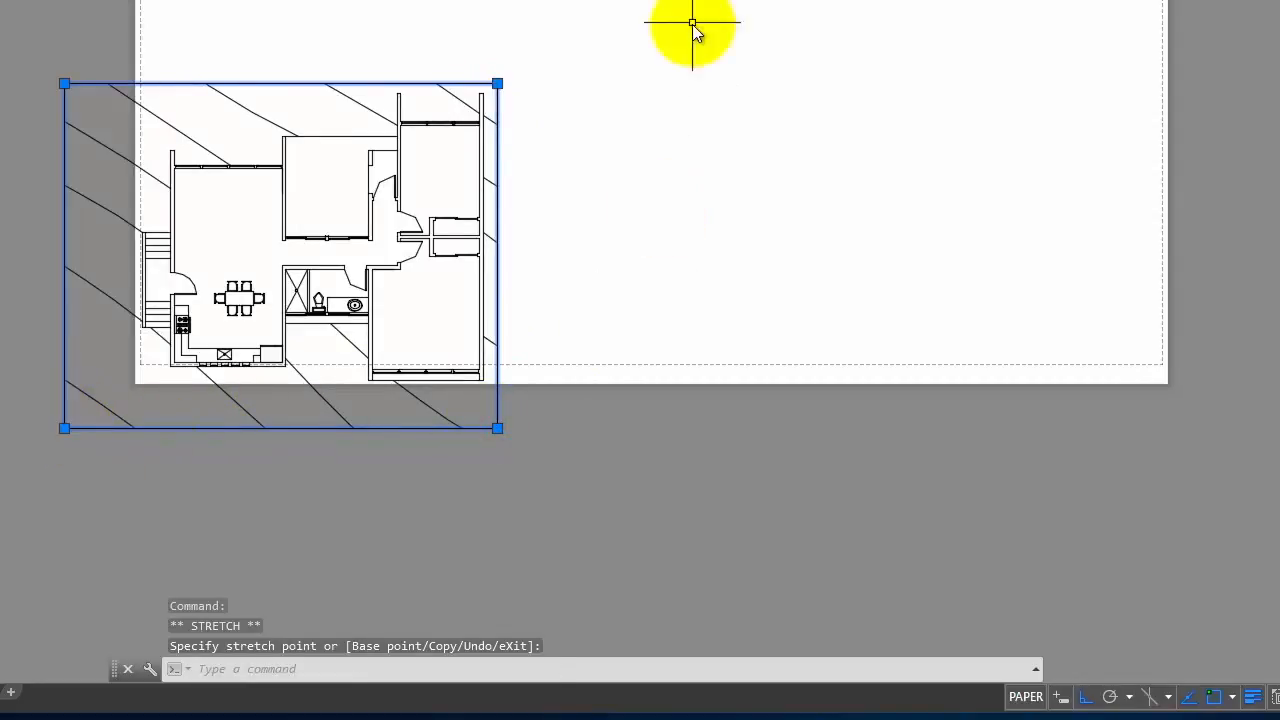
left_click(497, 83)
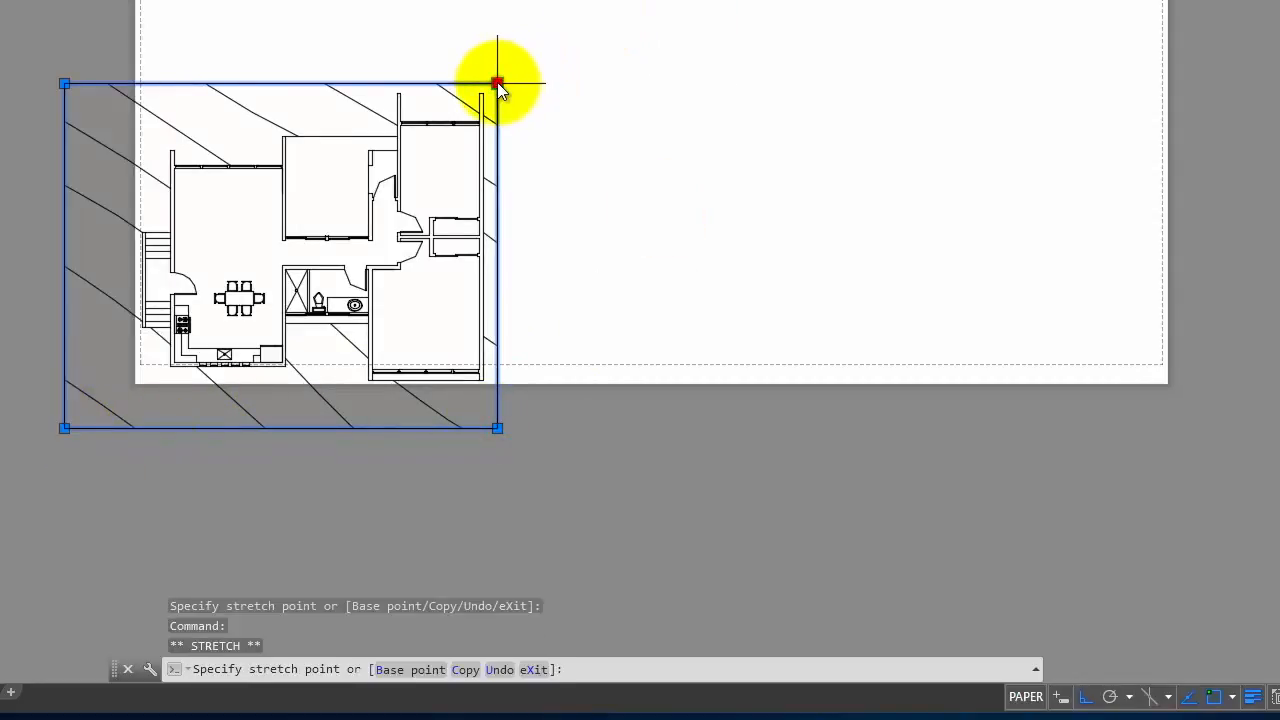
left_click(549, 85)
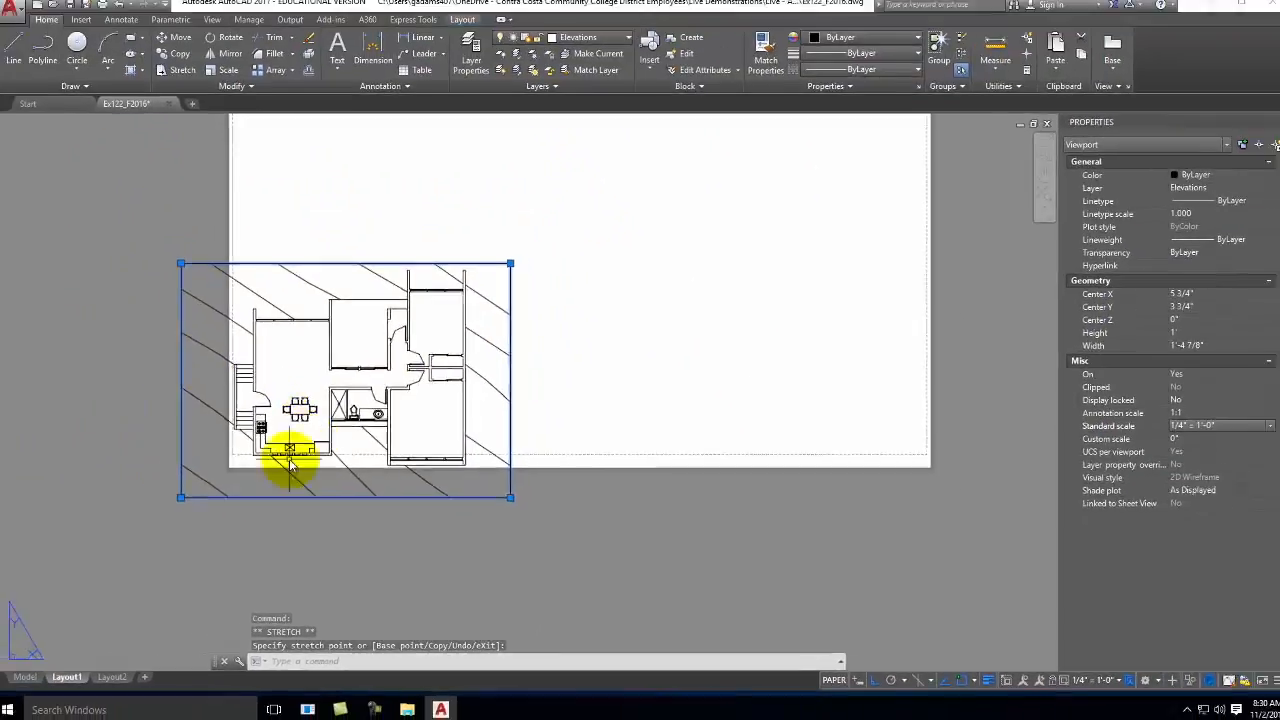
Move the enlarged viewport straight up by about 1'-0 1/4" into the upper part of the sheet
scroll(300, 400, "down", 4)
scroll(312, 334, "up", 2)
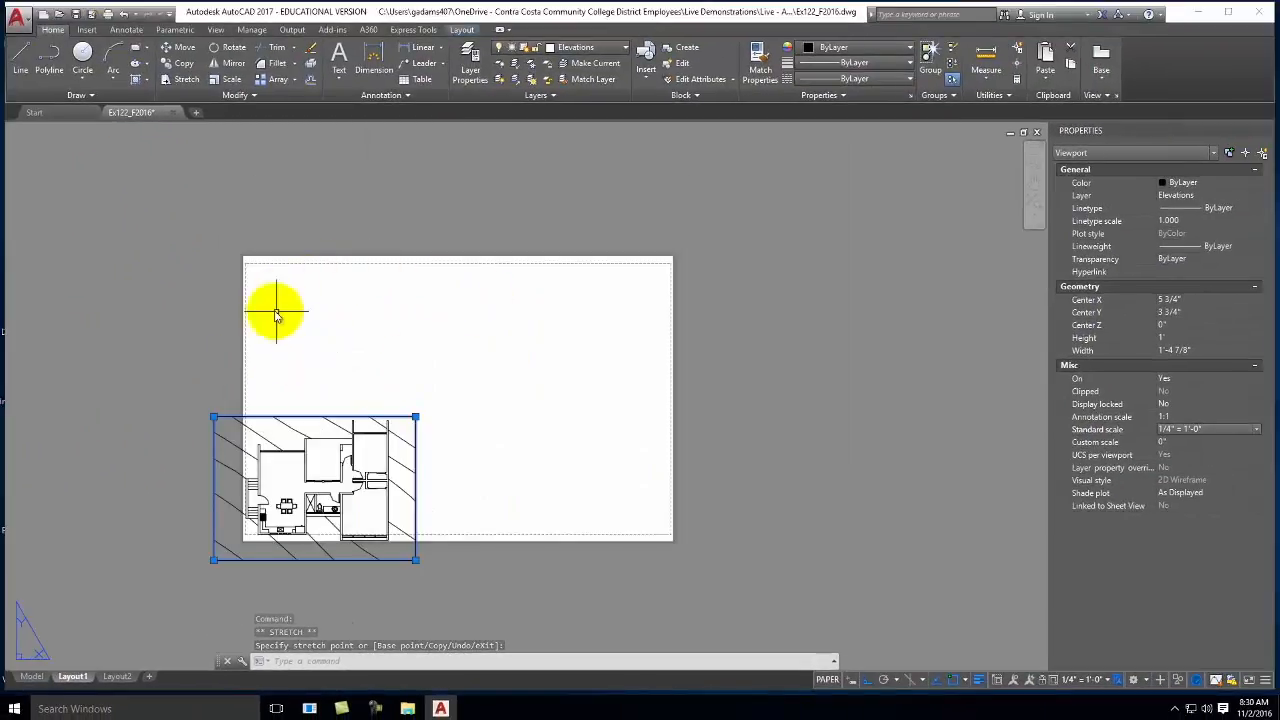
type("m")
key("Return")
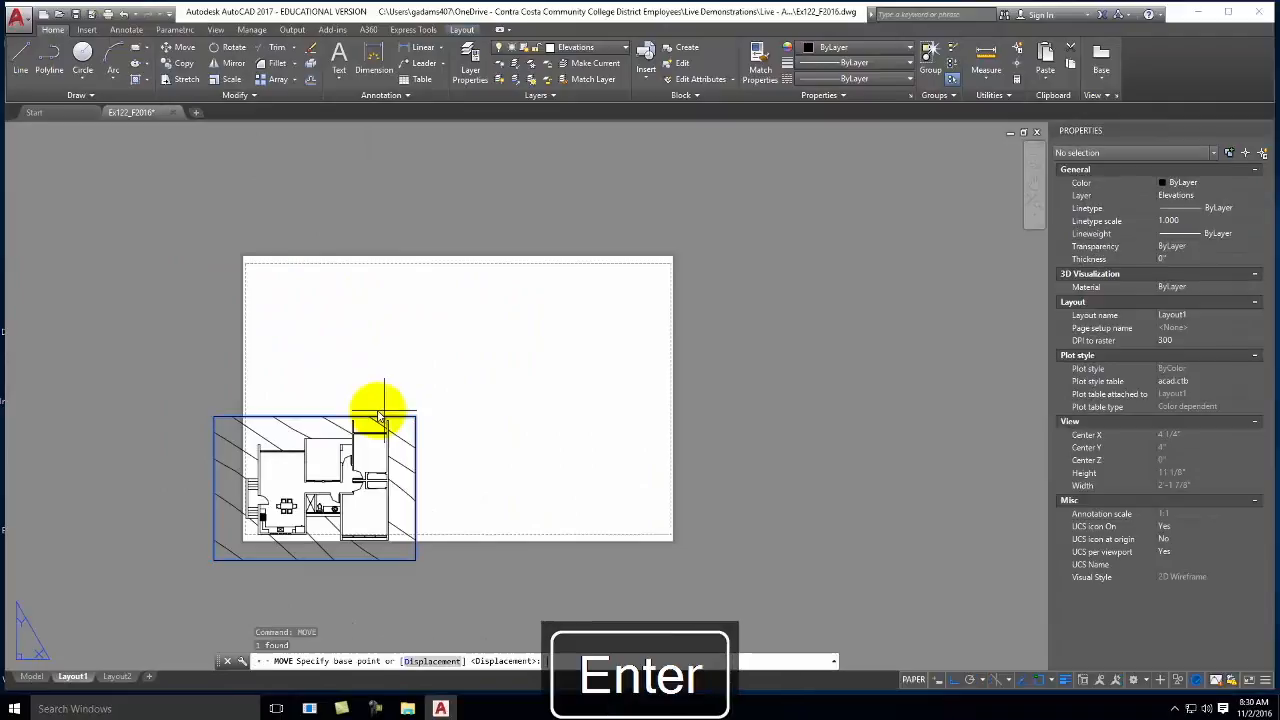
left_click(532, 423)
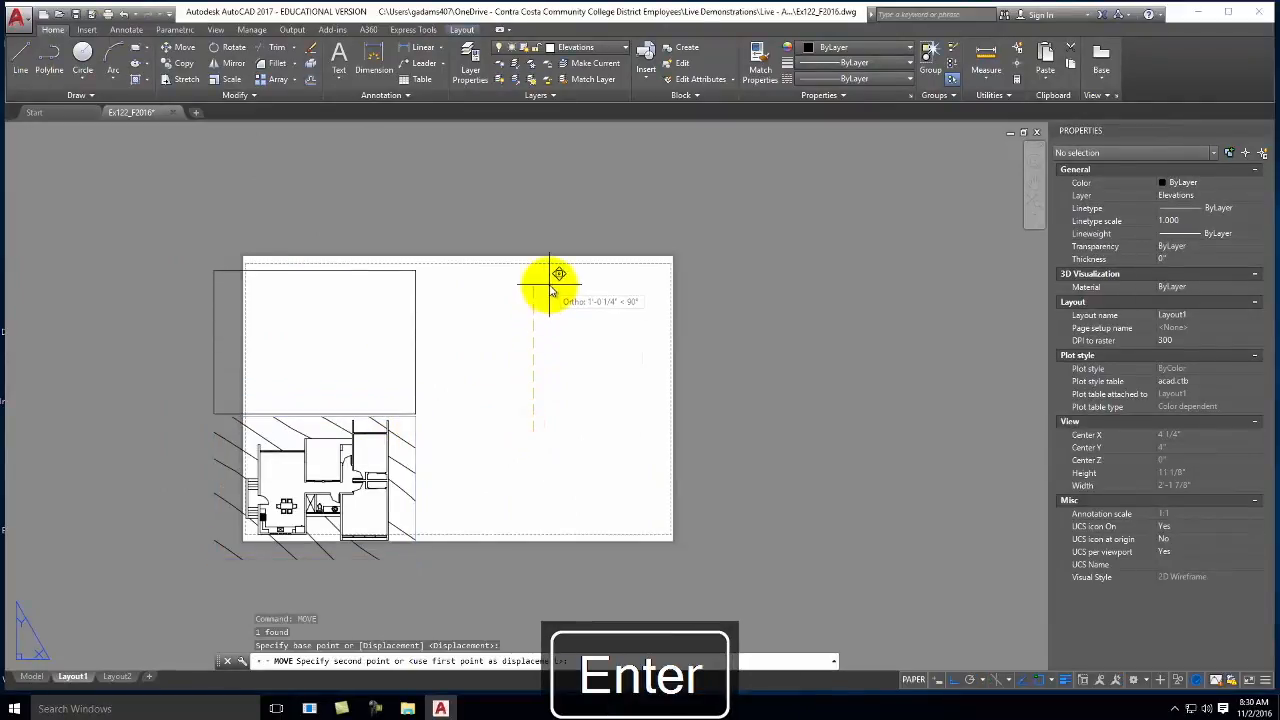
left_click(550, 285)
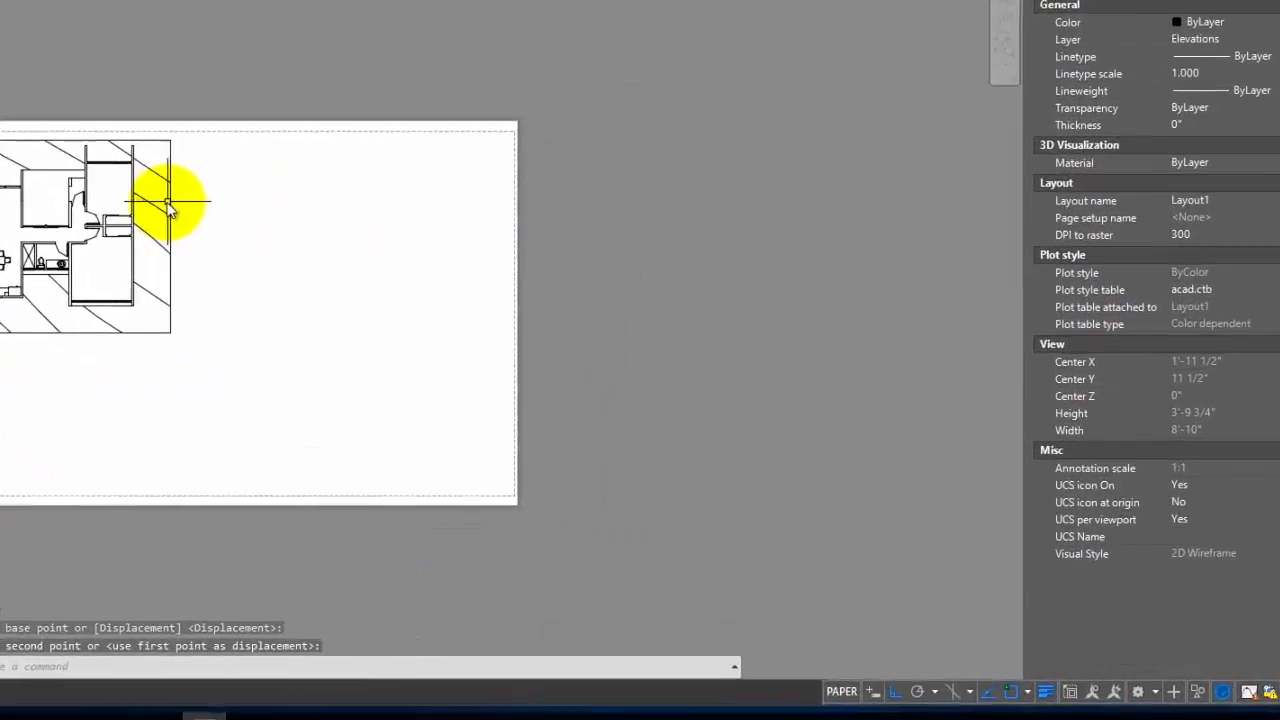
Move the viewport horizontally to the right by about 3" so it sits within the sheet's printable area
left_click(168, 205)
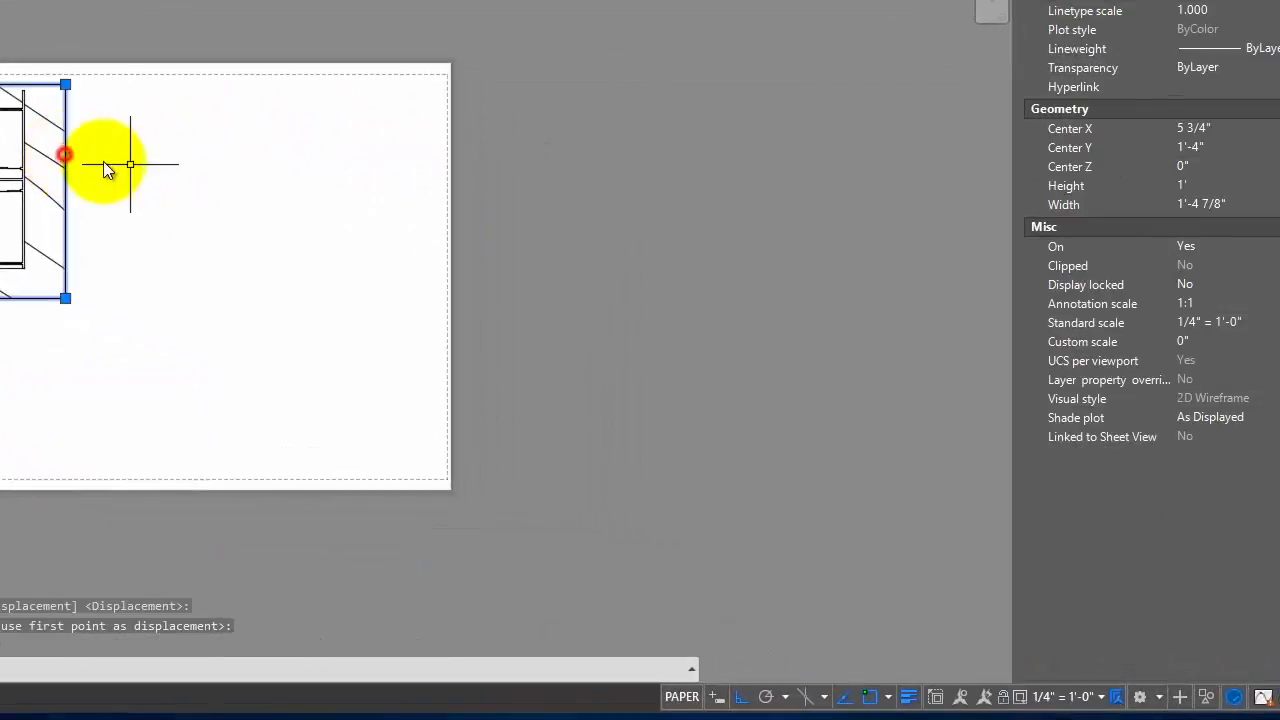
right_click(205, 207)
left_click(280, 160)
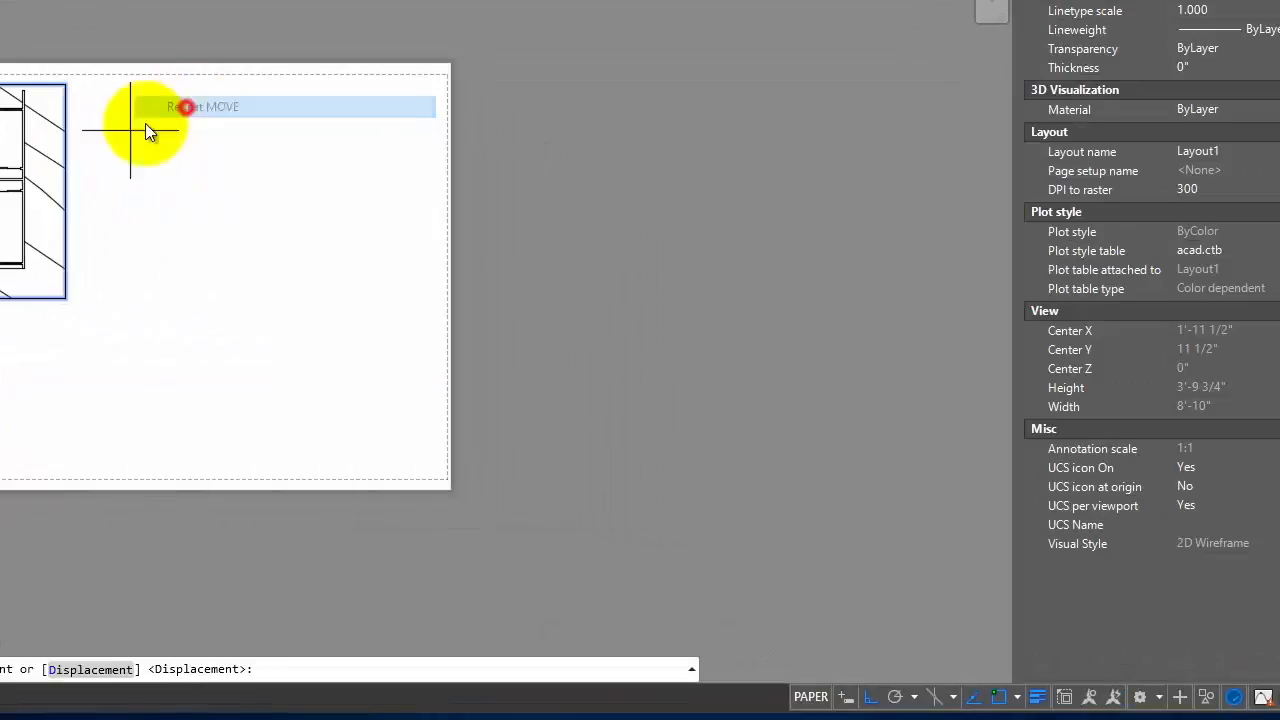
left_click(130, 180)
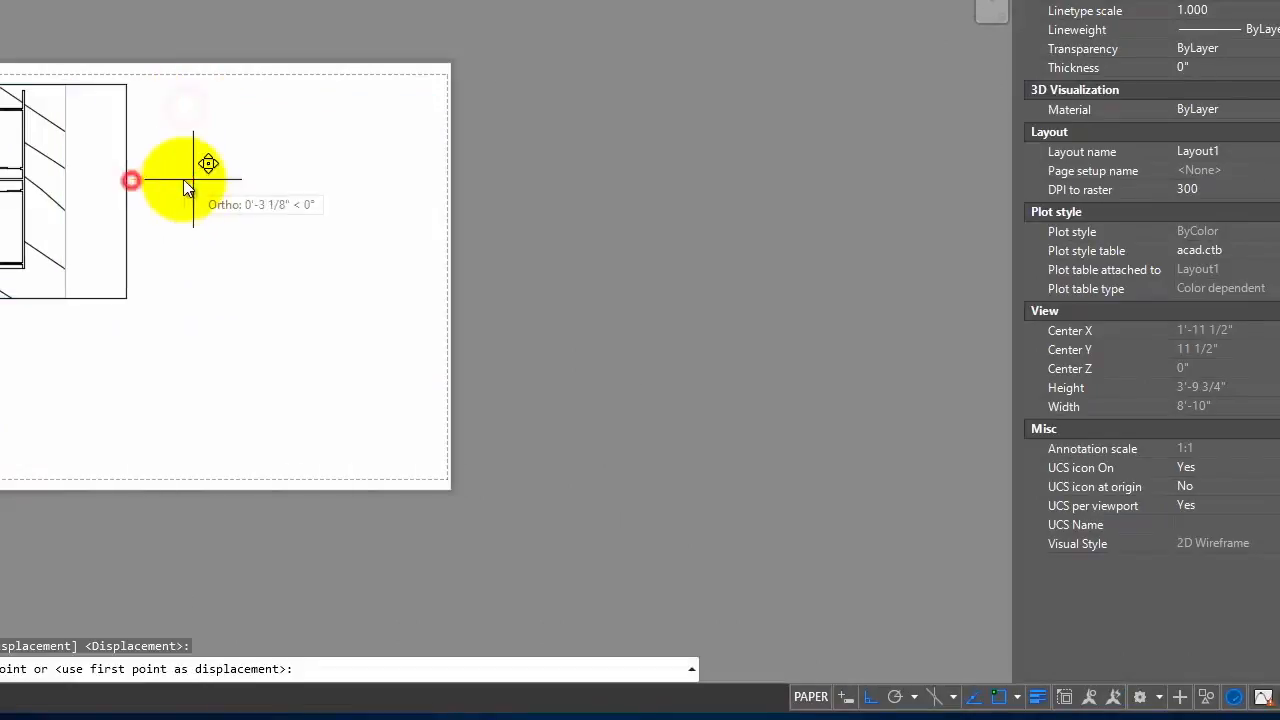
left_click(188, 175)
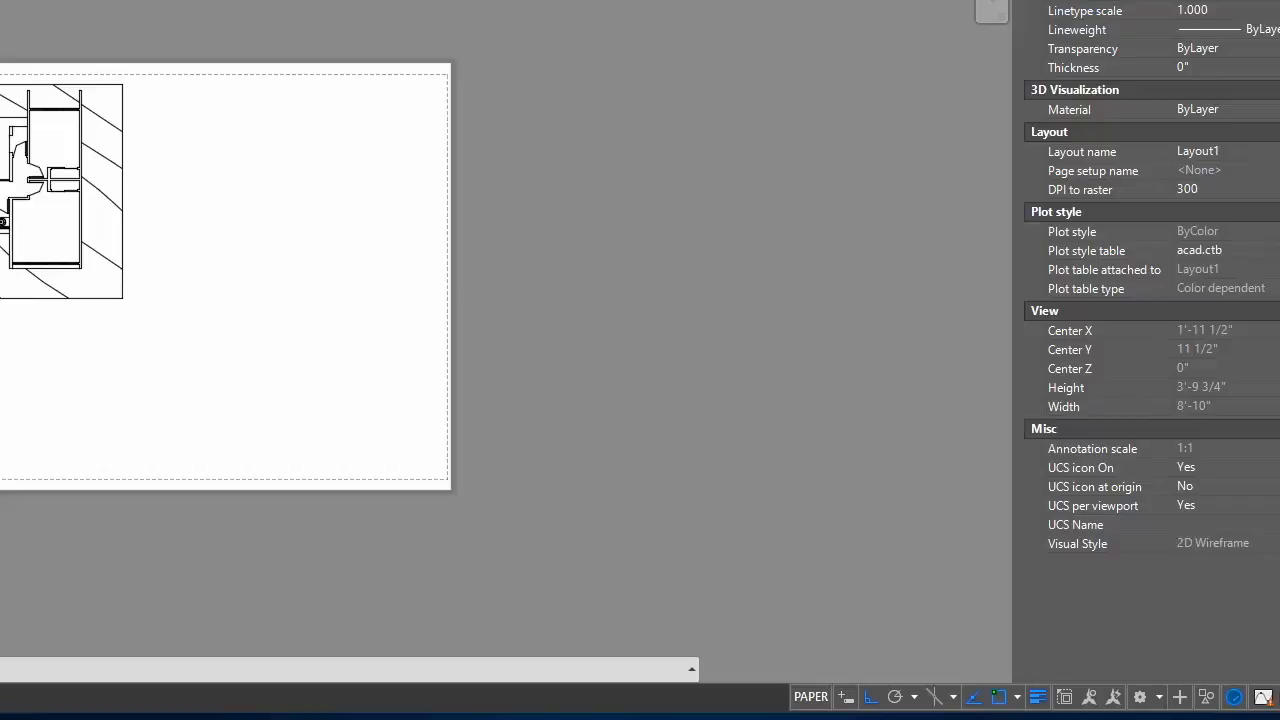
Examine the floor plan up close and from afar in paper space, without altering the viewport's scale
scroll(5, 165, "up", 2)
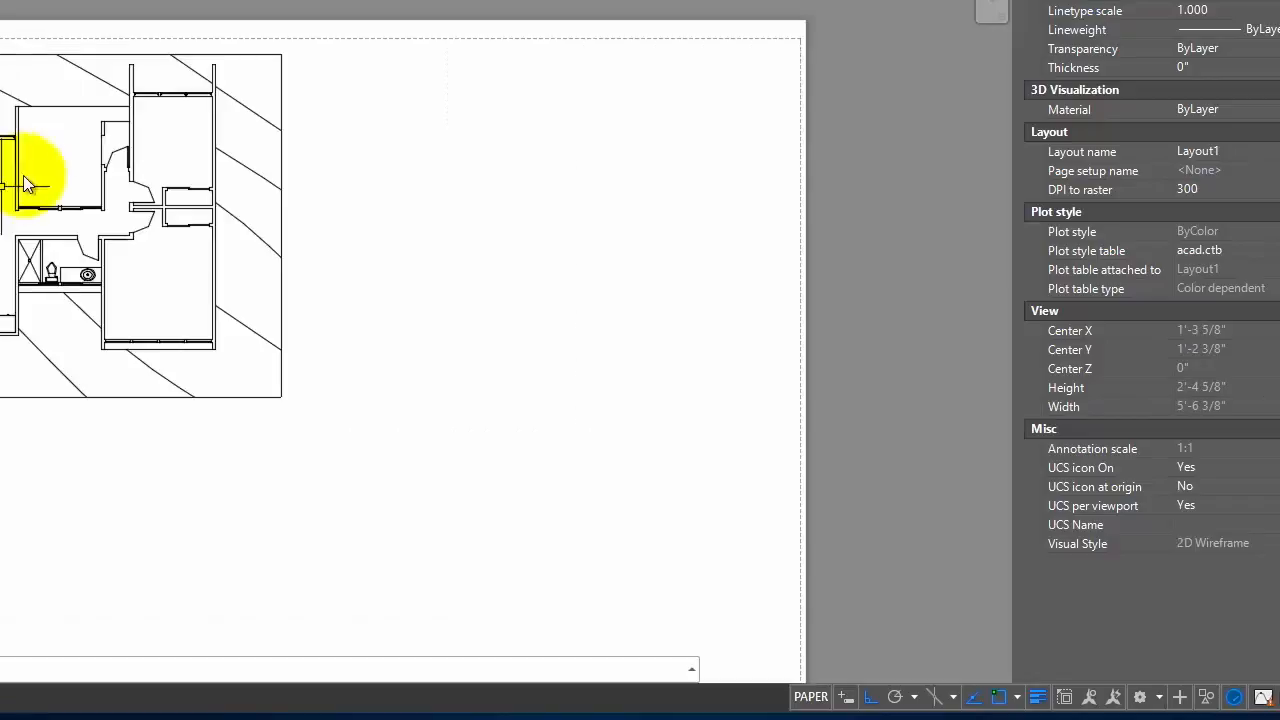
scroll(5, 170, "up", 6)
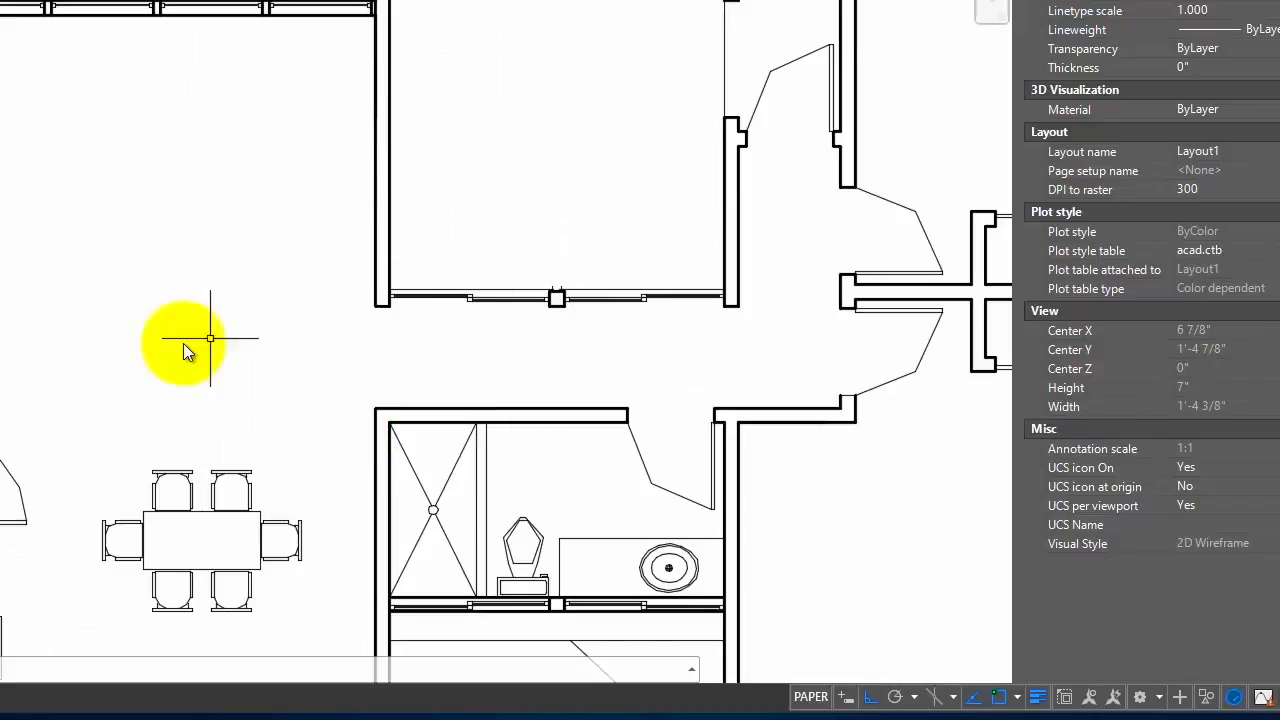
scroll(110, 295, "down", 6)
scroll(5, 270, "up", 4)
scroll(360, 345, "down", 4)
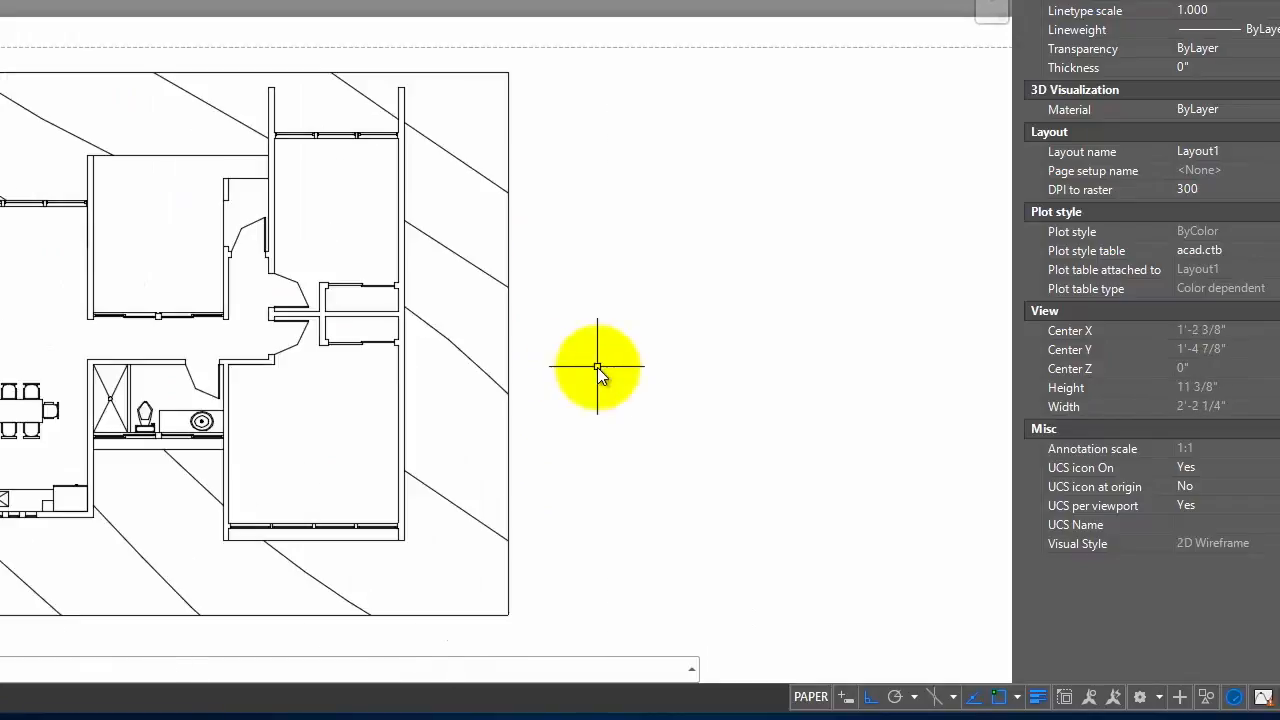
scroll(190, 331, "up", 2)
scroll(103, 327, "up", 2)
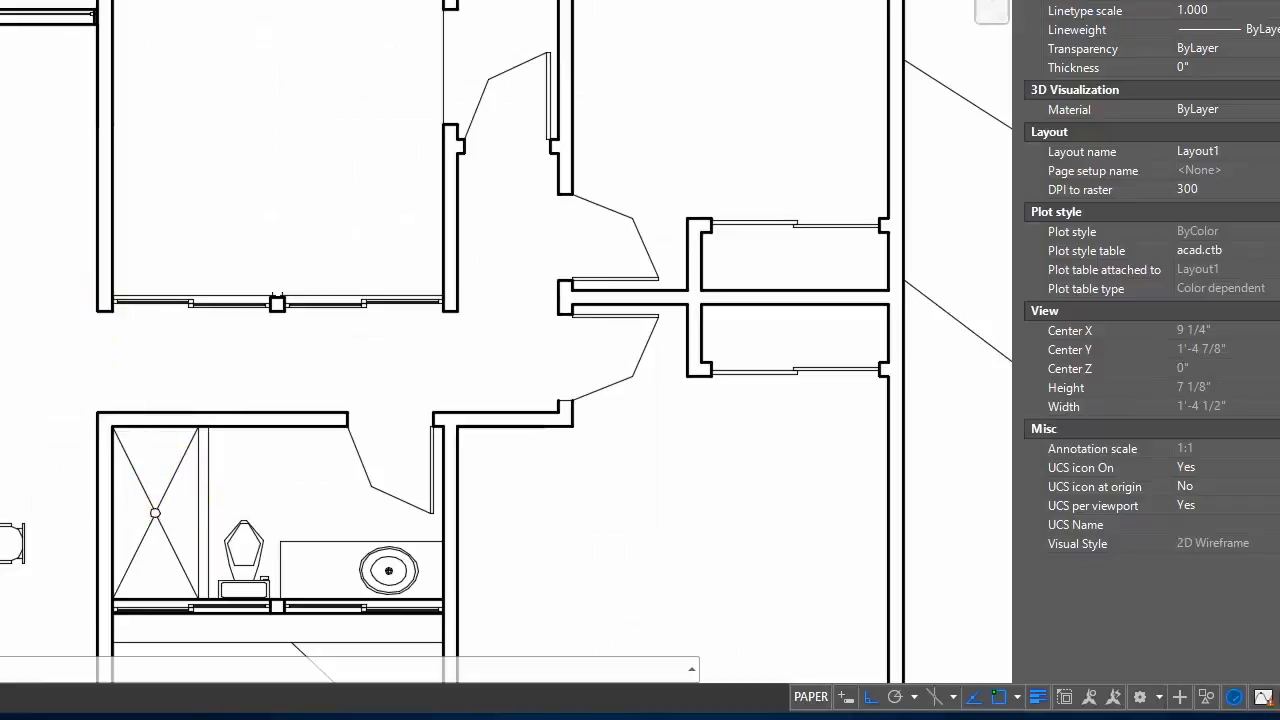
Activate model space inside the unlocked floor plan viewport and zoom out until the whole topography site shows
double_click(244, 203)
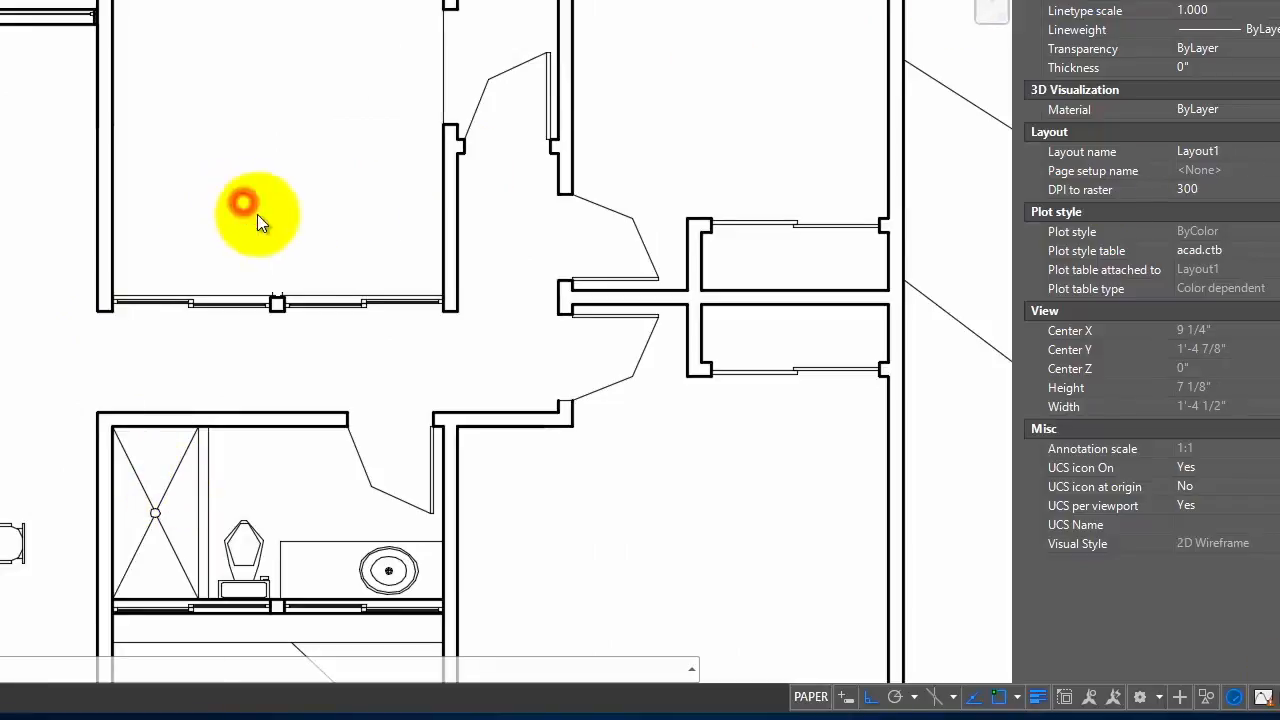
scroll(235, 206, "down", 2)
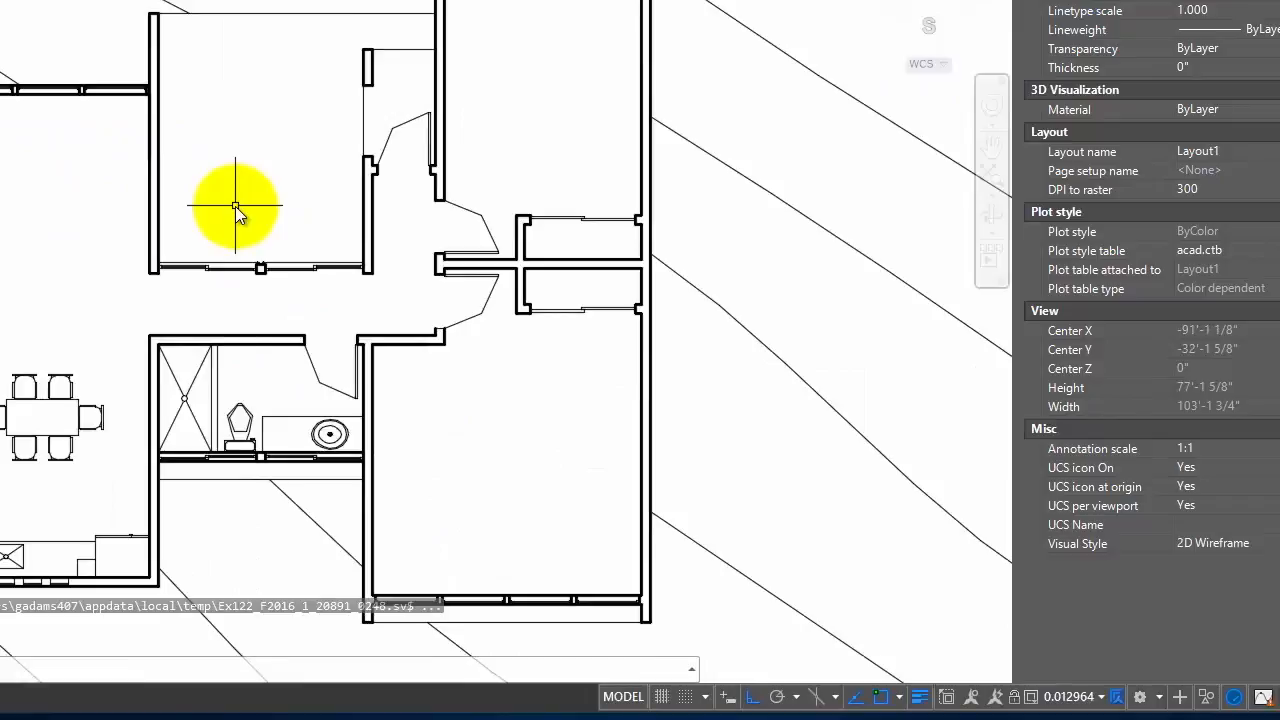
scroll(235, 206, "down", 3)
scroll(240, 210, "up", 2)
scroll(320, 356, "down", 5)
scroll(491, 356, "up", 6)
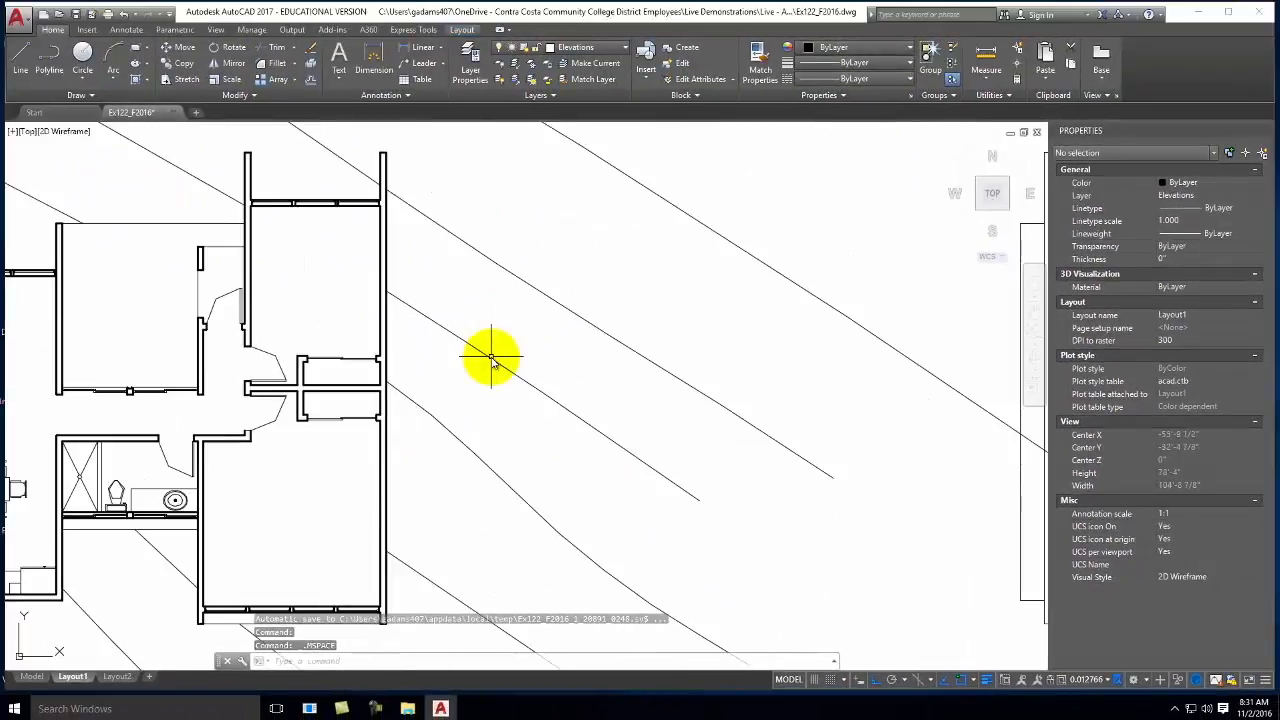
scroll(491, 356, "down", 5)
scroll(577, 354, "up", 3)
scroll(500, 334, "down", 6)
scroll(529, 360, "up", 2)
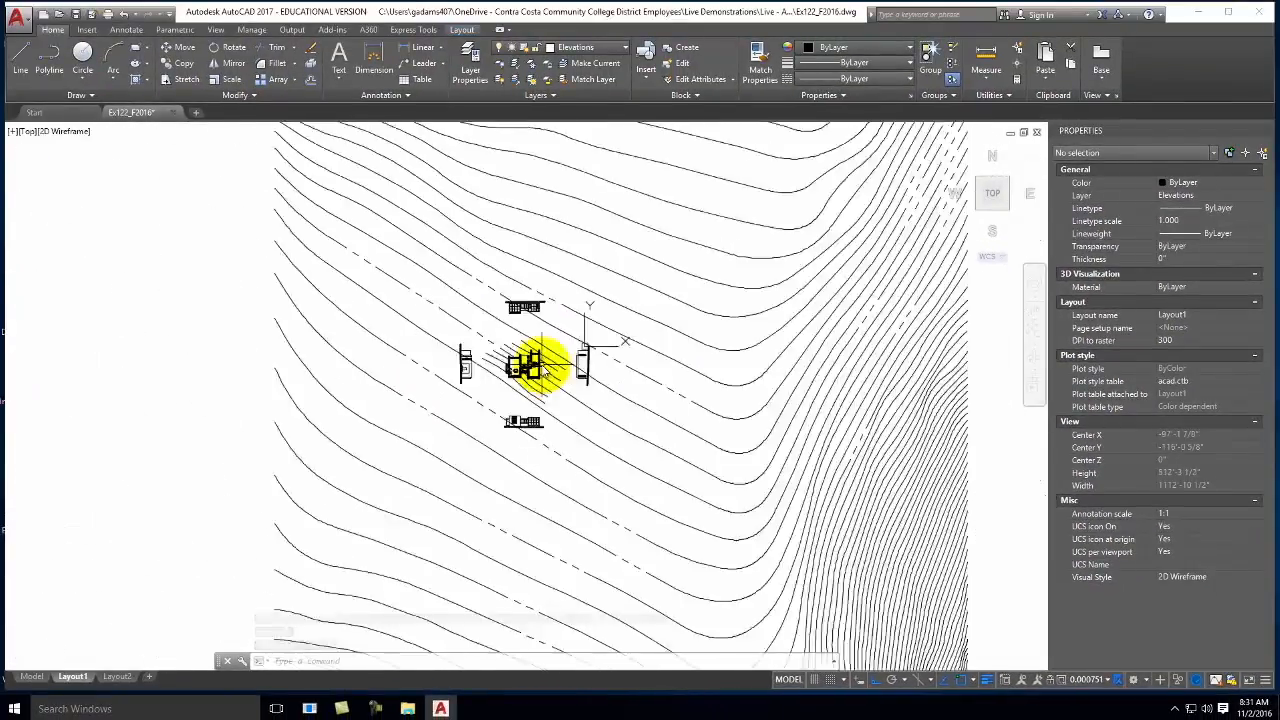
scroll(535, 362, "down", 5)
scroll(549, 374, "down", 5)
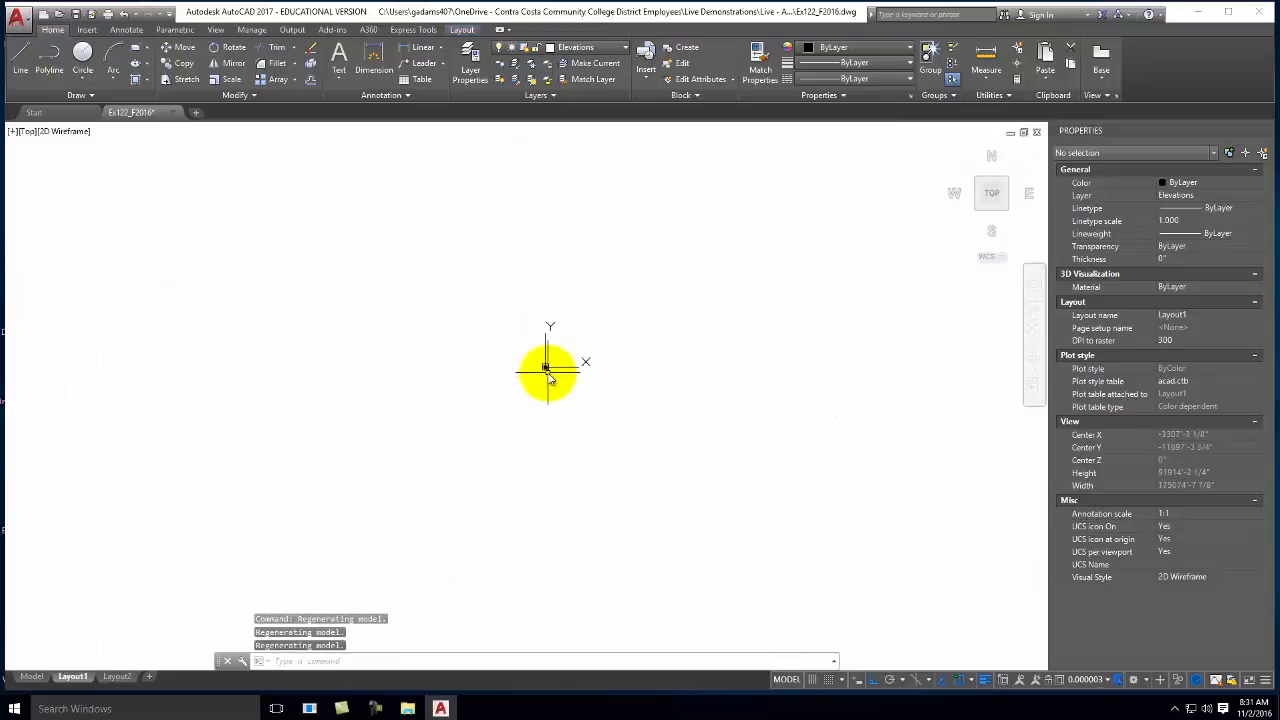
scroll(543, 363, "up", 6)
scroll(530, 320, "down", 3)
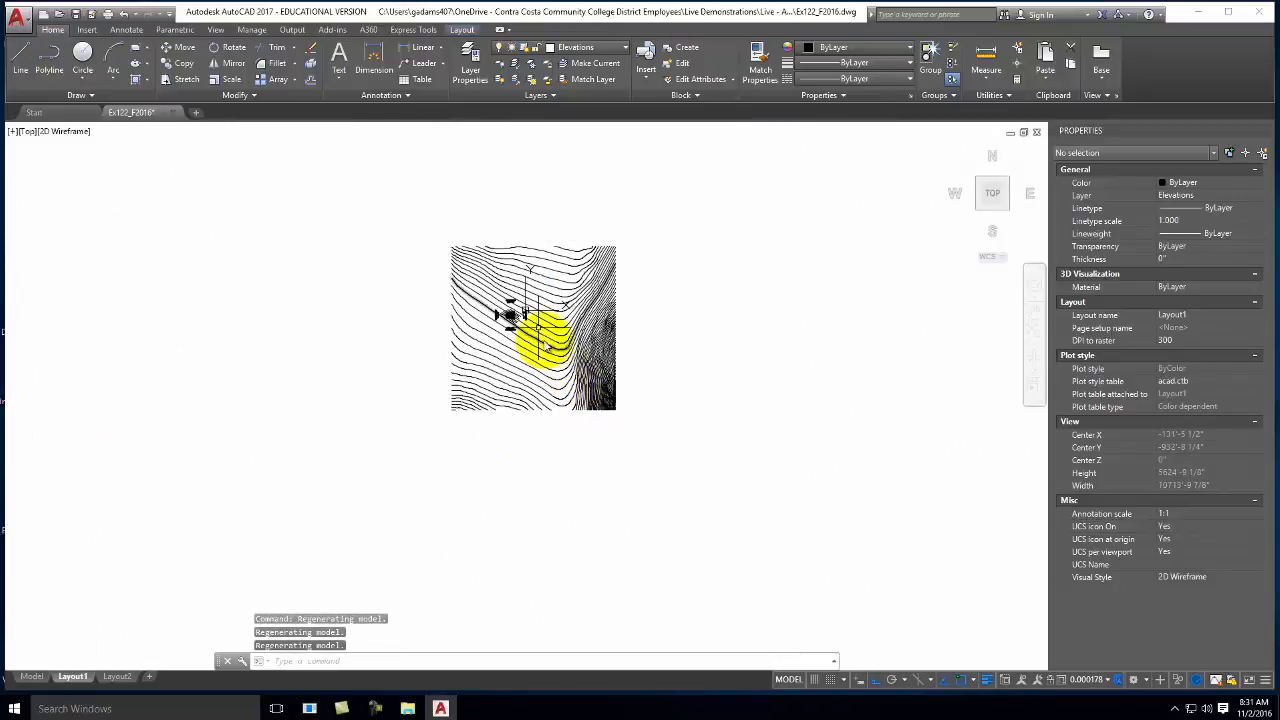
mouse_move(524, 300)
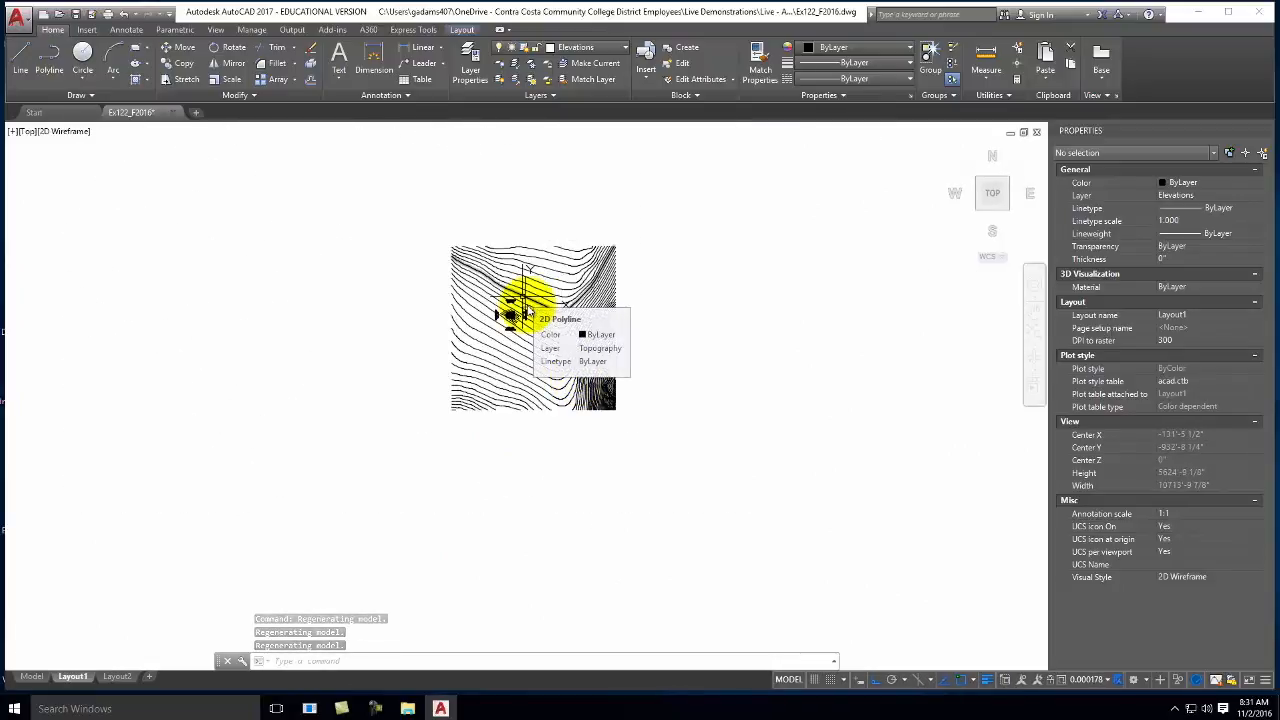
Undo the zooming done inside the floor plan viewport and return to paper space
key("ctrl+z")
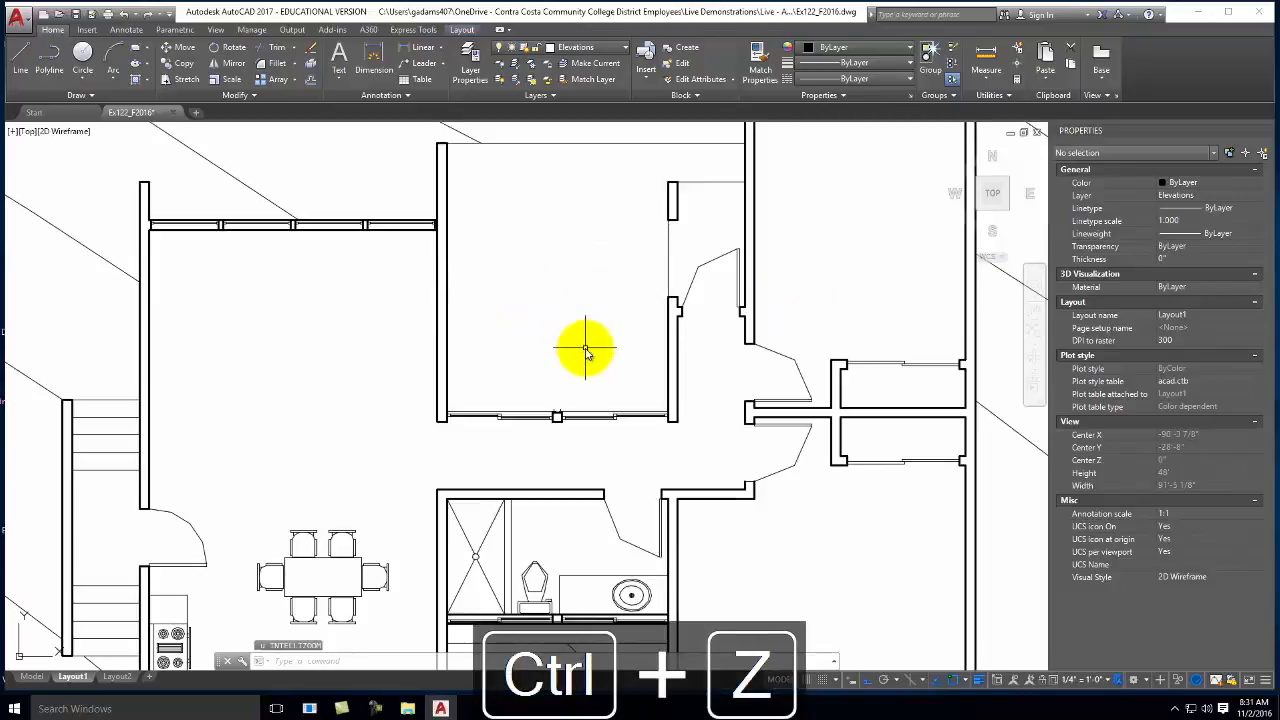
scroll(585, 352, "down", 4)
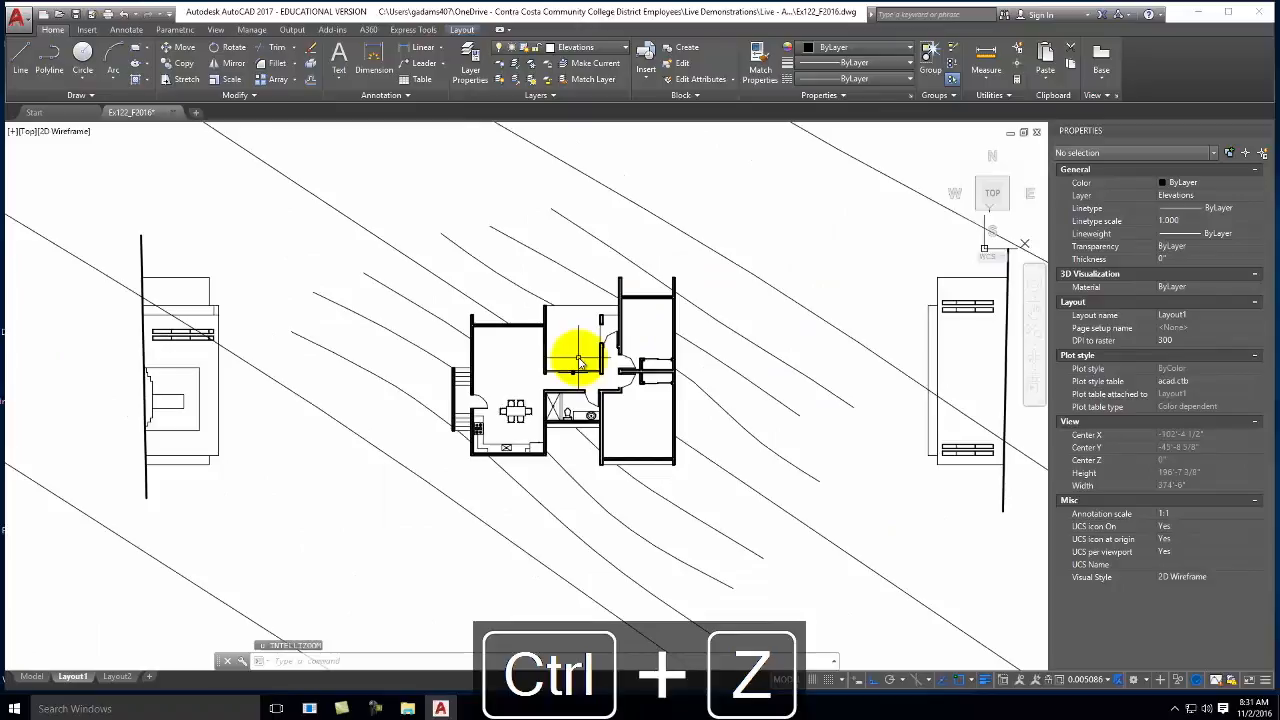
key("ctrl+z")
key("ctrl+z")
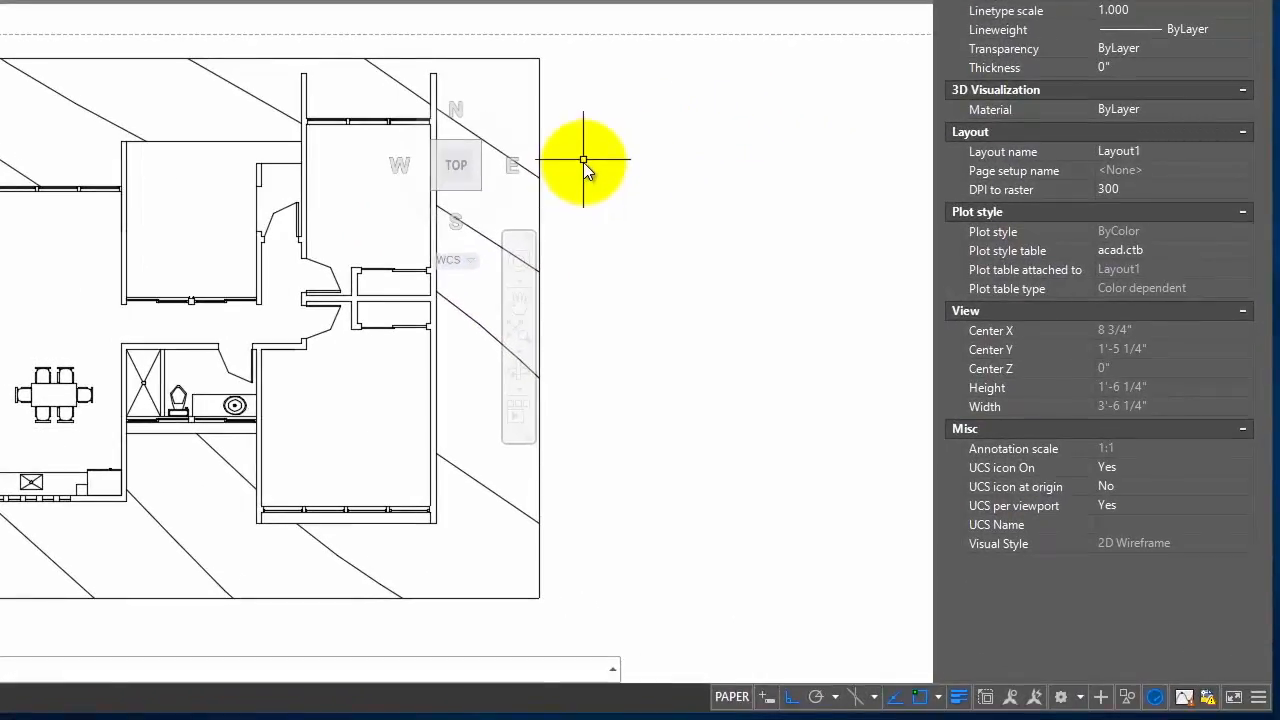
Lock the display of the floor plan viewport by setting Display locked to Yes, and clear the selection
left_click(583, 160)
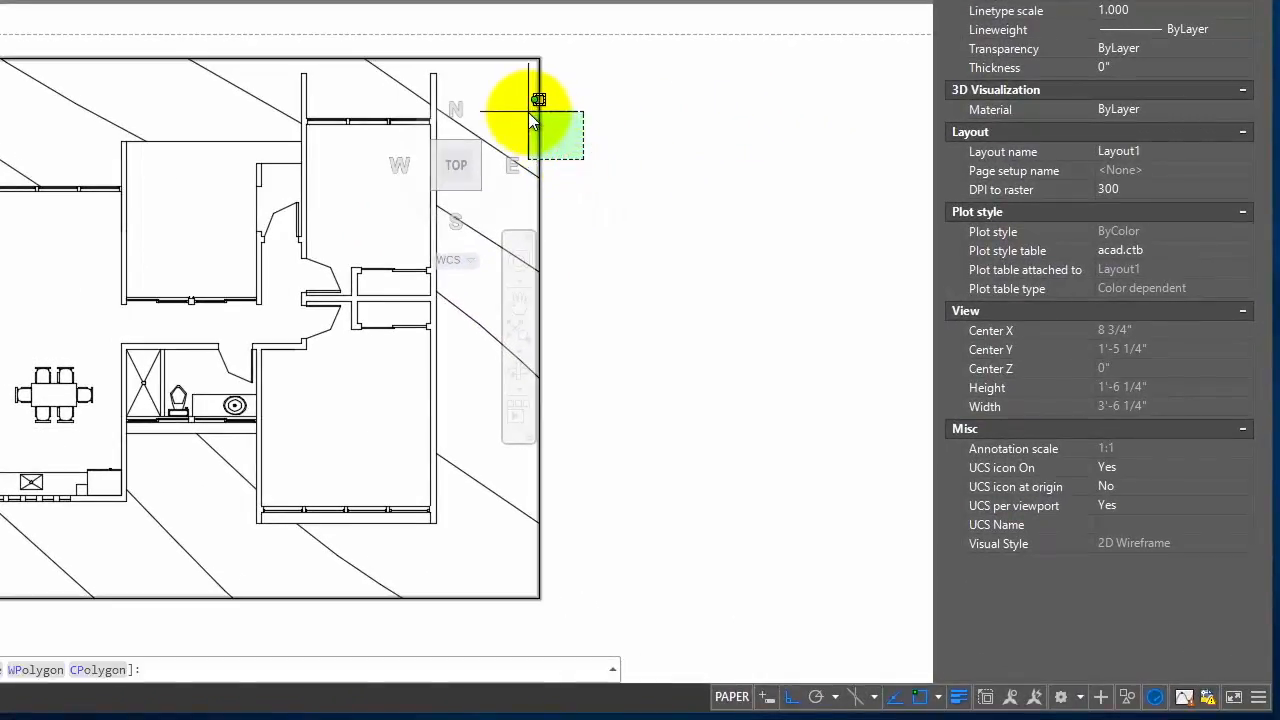
left_click(532, 104)
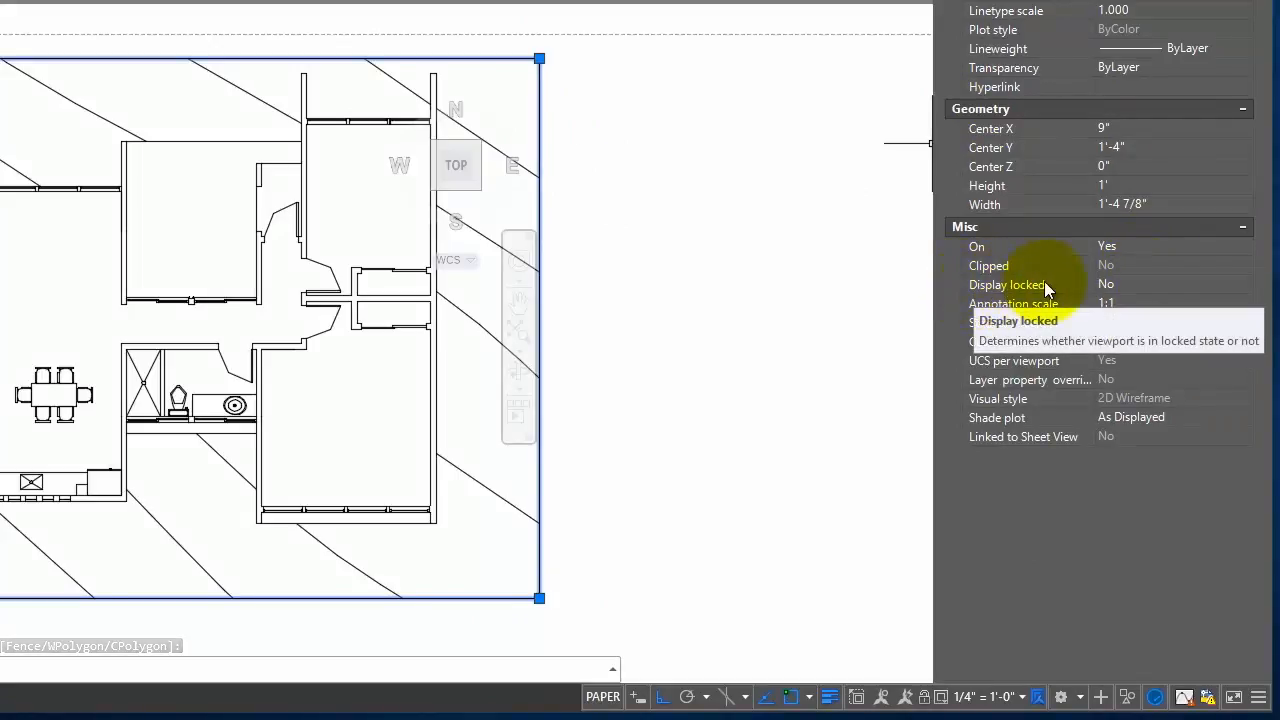
left_click(1130, 286)
left_click(1130, 285)
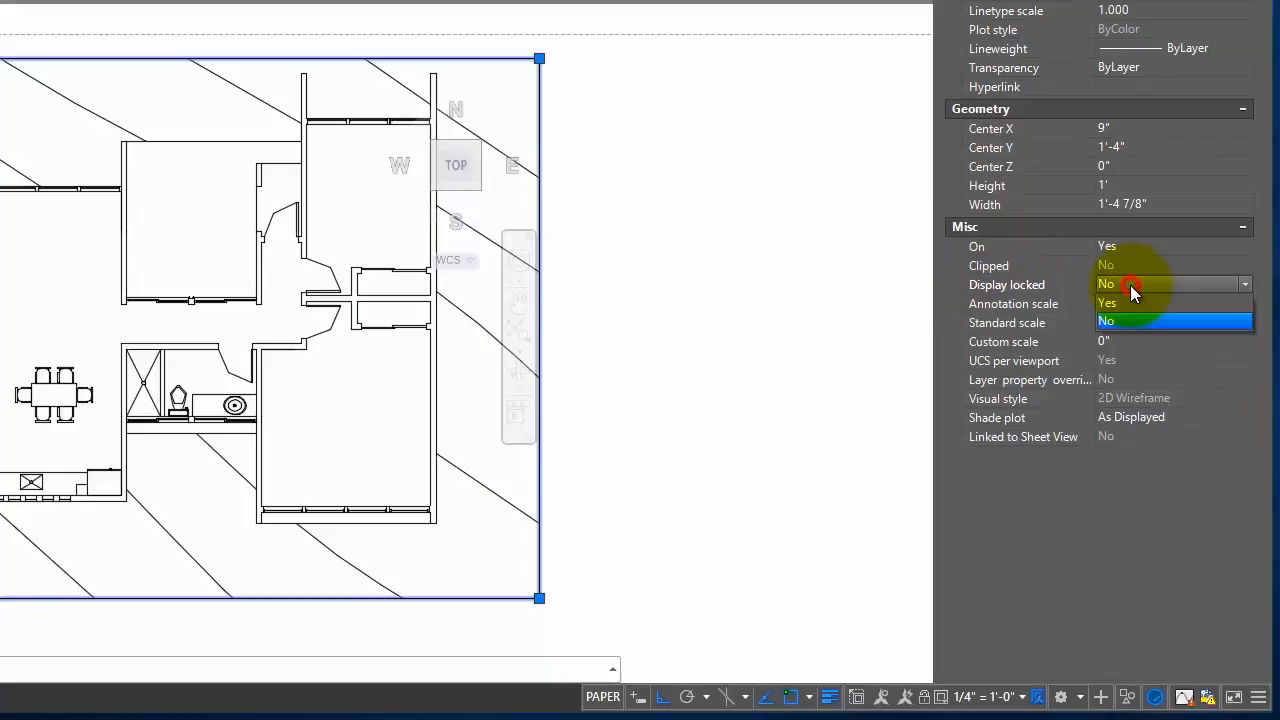
left_click(1133, 303)
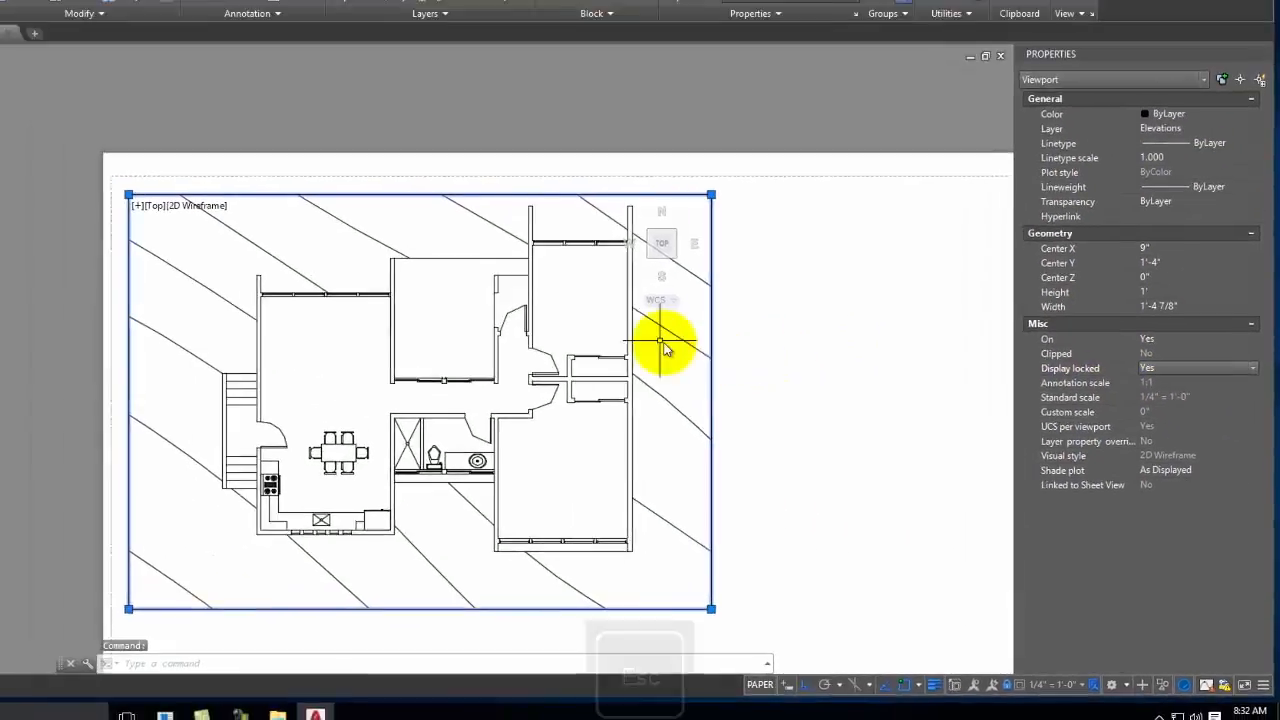
key("Escape")
Test the display lock by zooming in and out with the floor plan viewport active, and return to paper space
double_click(475, 331)
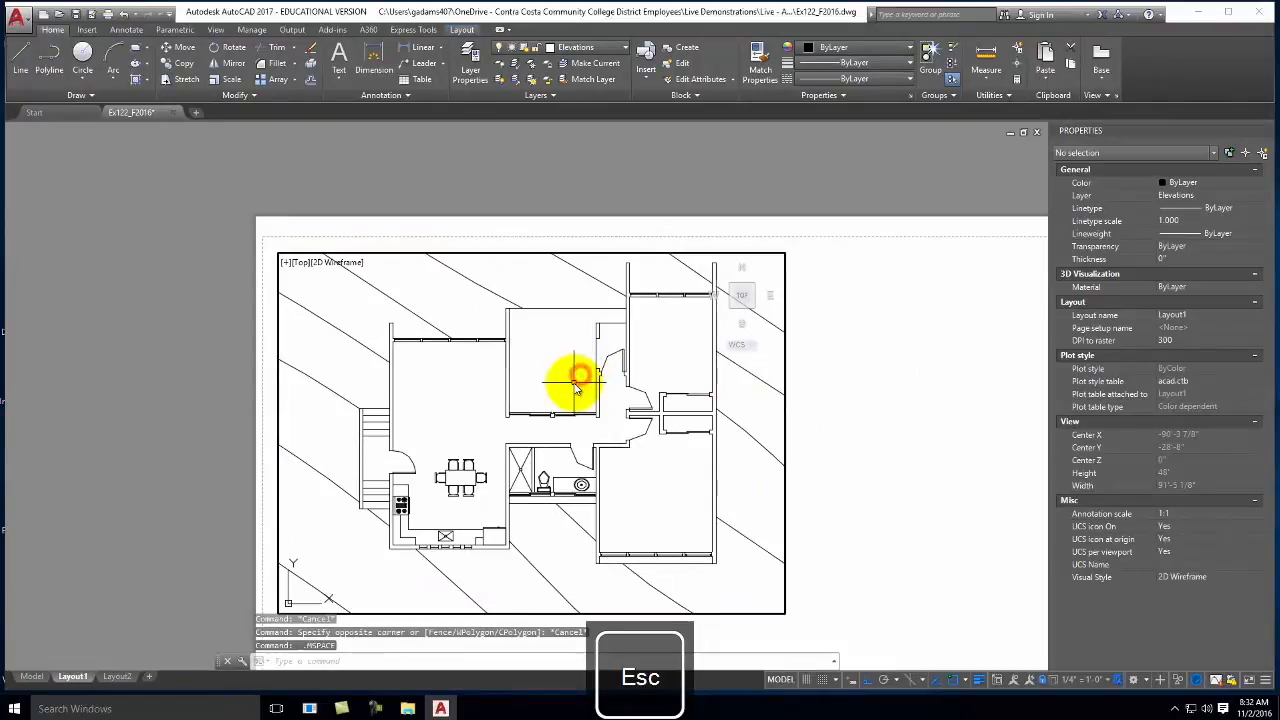
scroll(575, 388, "up", 3)
scroll(575, 388, "down", 3)
scroll(575, 388, "up", 4)
scroll(575, 388, "down", 4)
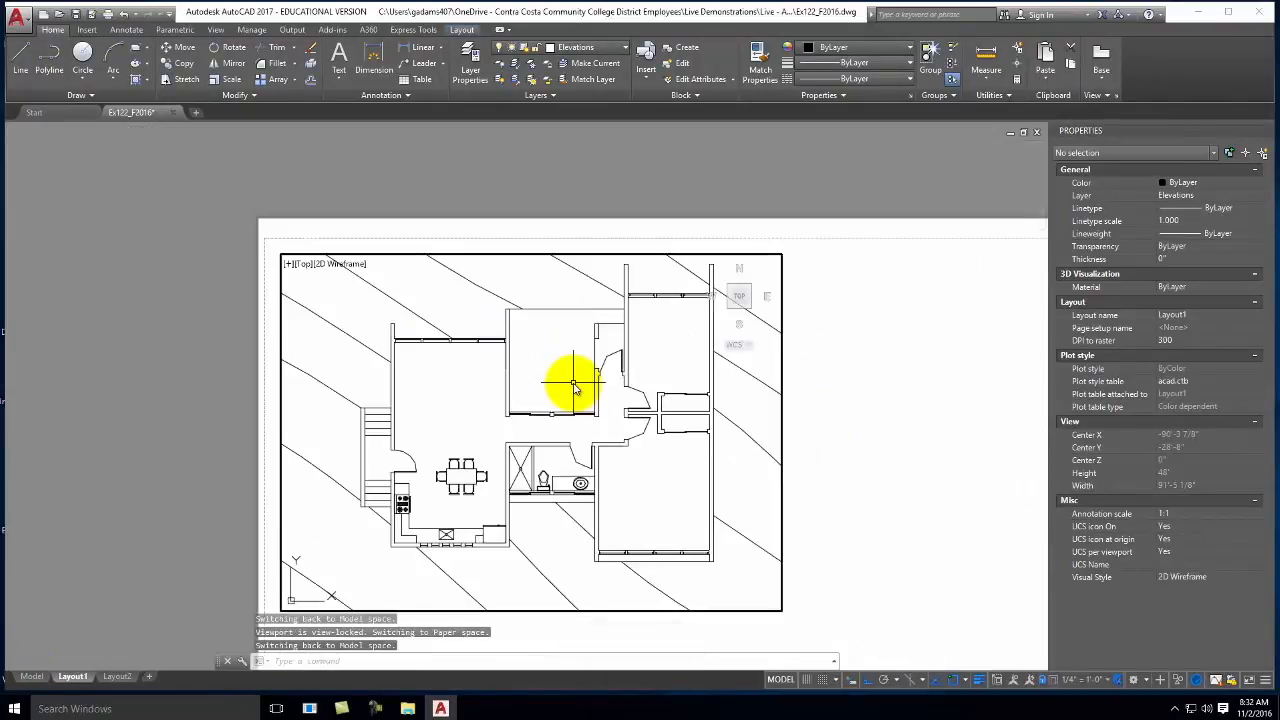
key("Escape")
scroll(575, 388, "down", 3)
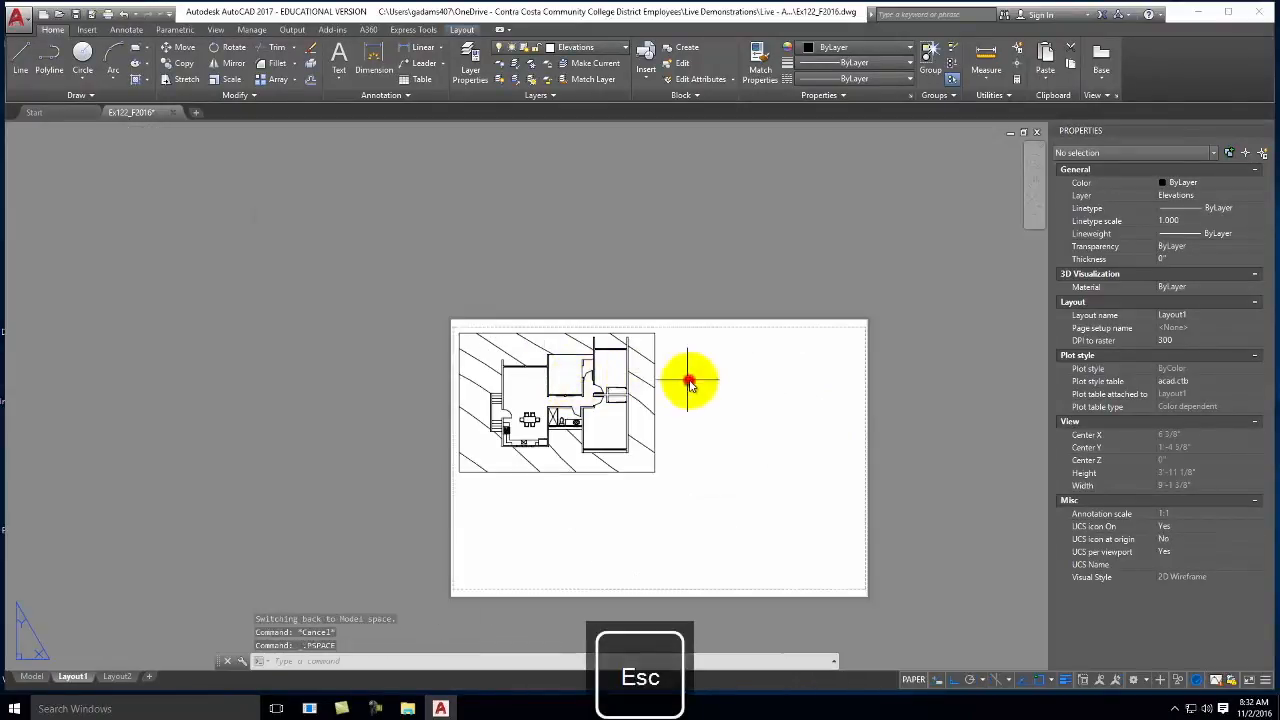
scroll(543, 371, "up", 8)
double_click(642, 383)
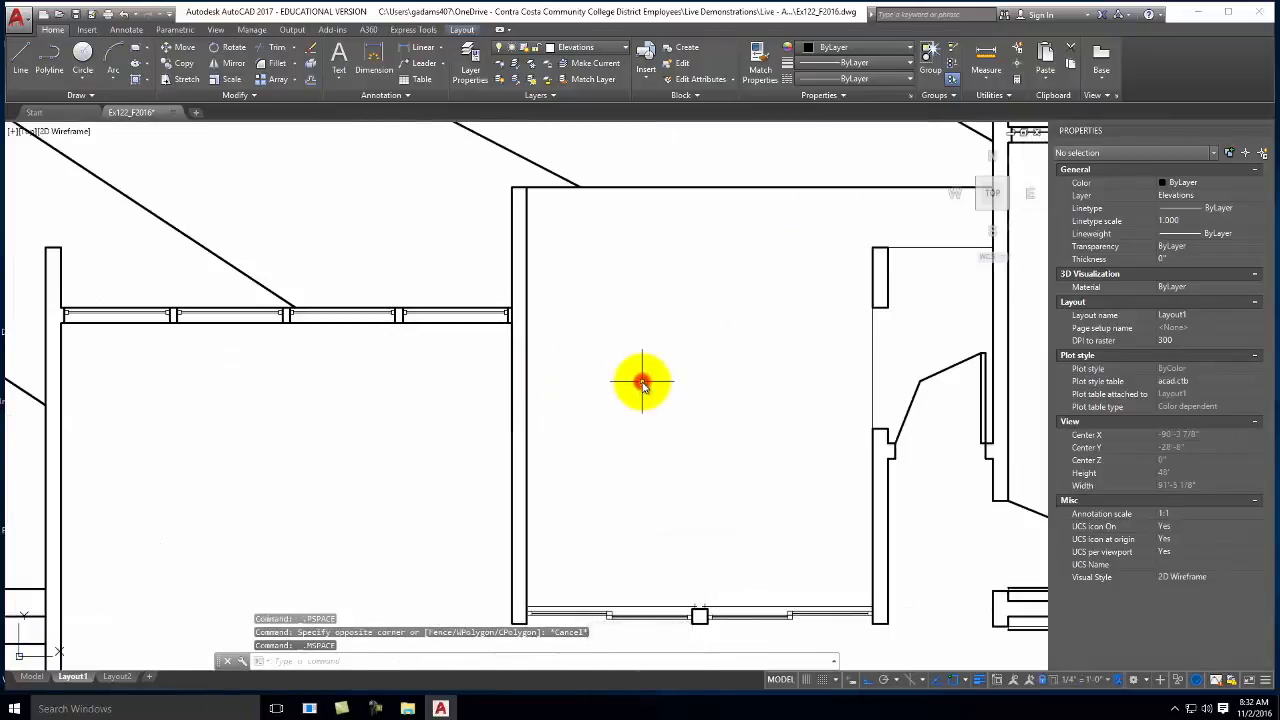
scroll(642, 383, "down", 6)
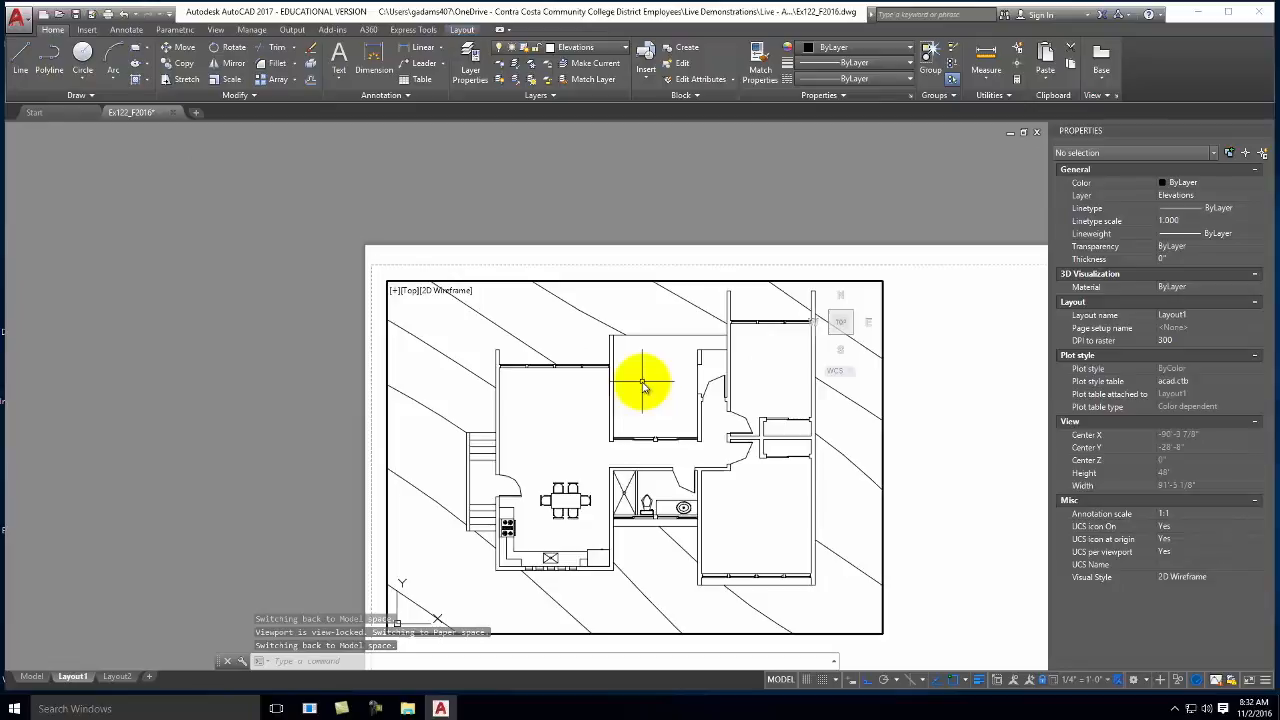
double_click(926, 353)
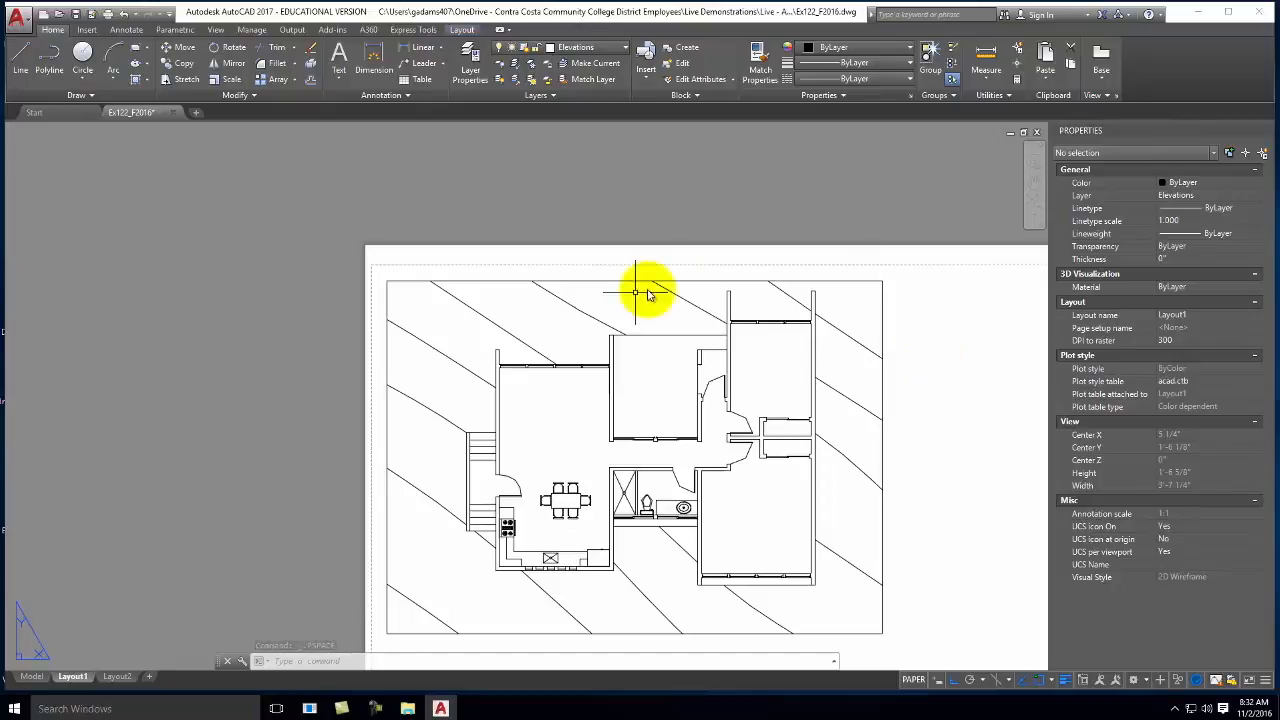
Create a rectangular viewport about 1'-3 1/2" wide and 6 1/4" high beside the floor plan viewport, near the sheet's upper edge
scroll(457, 250, "down", 2)
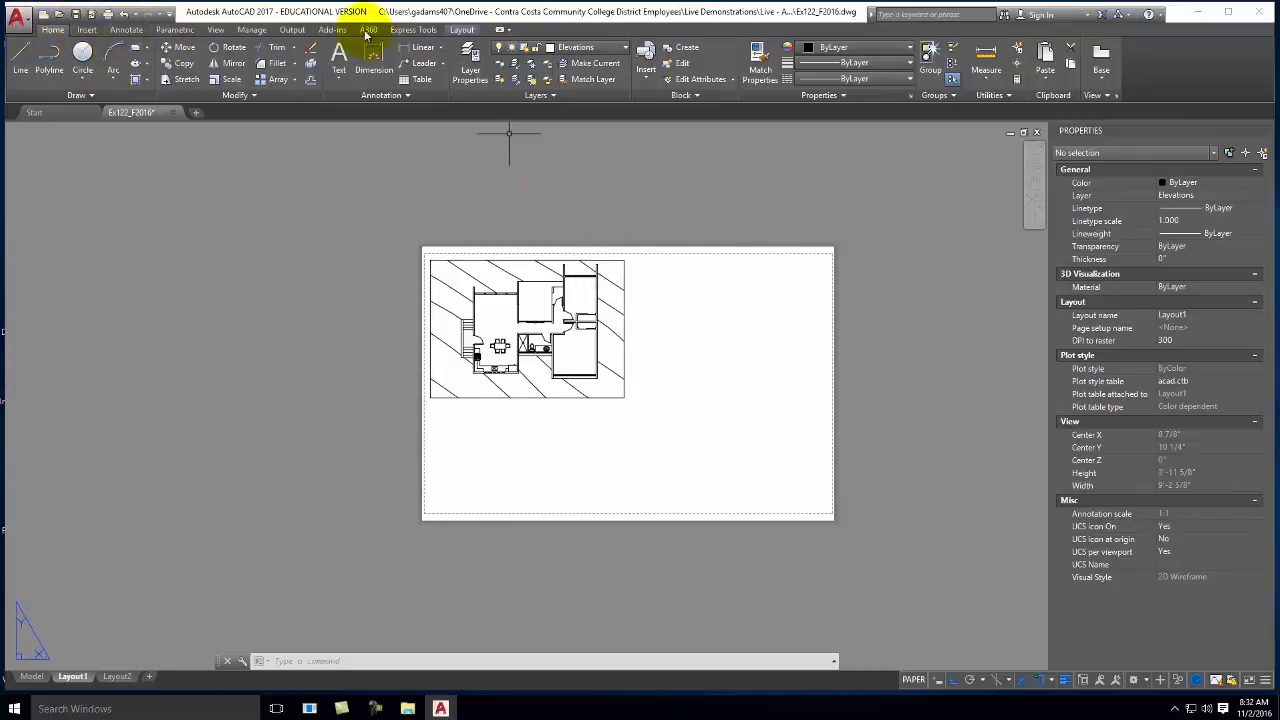
left_click(463, 31)
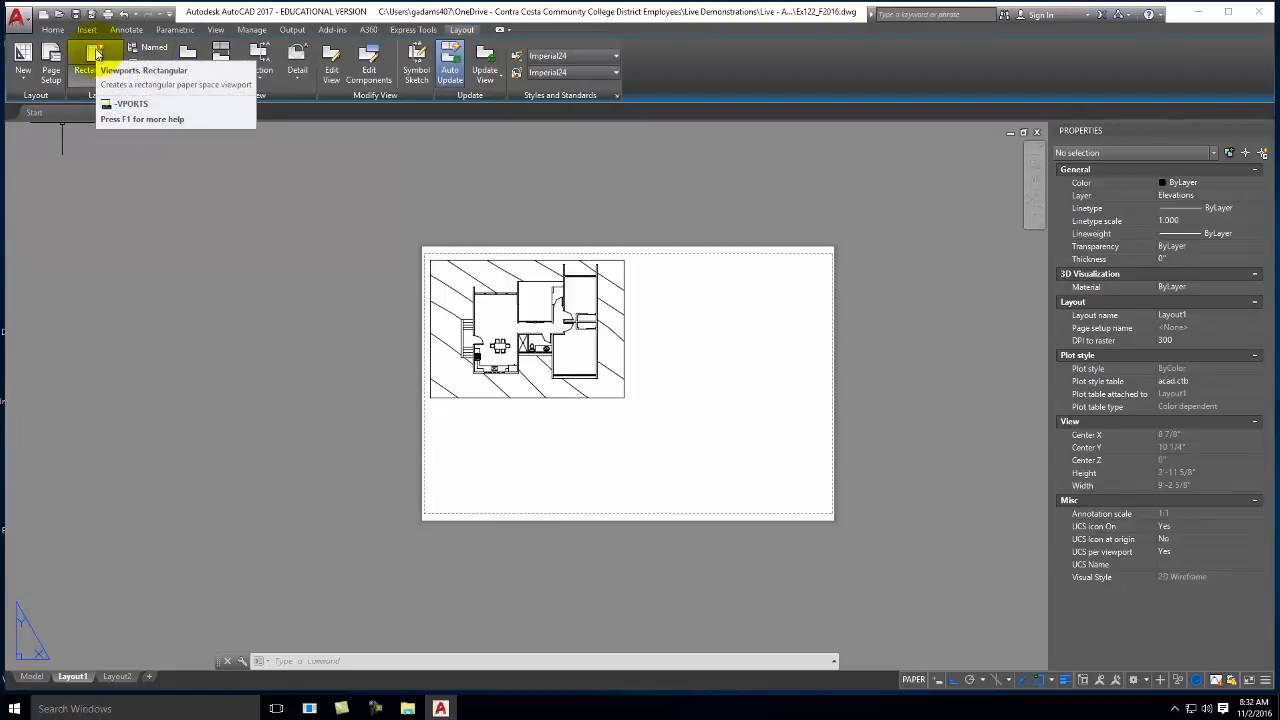
left_click(95, 53)
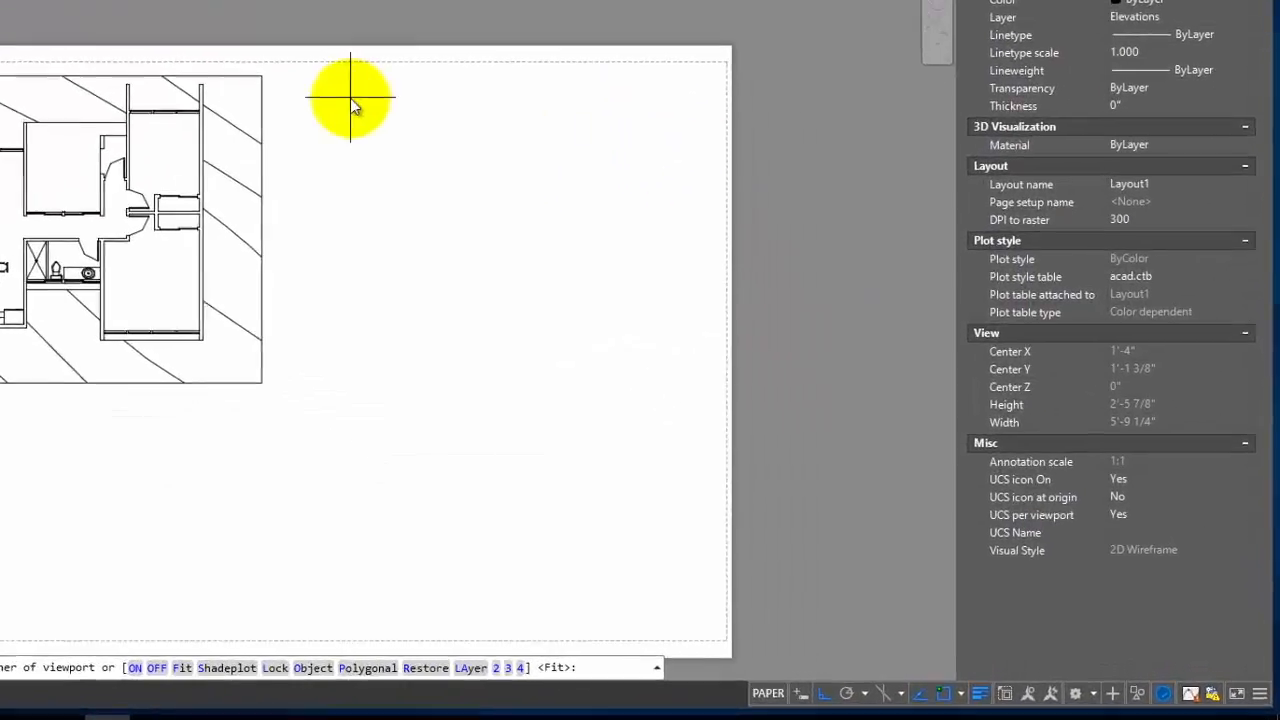
left_click(300, 80)
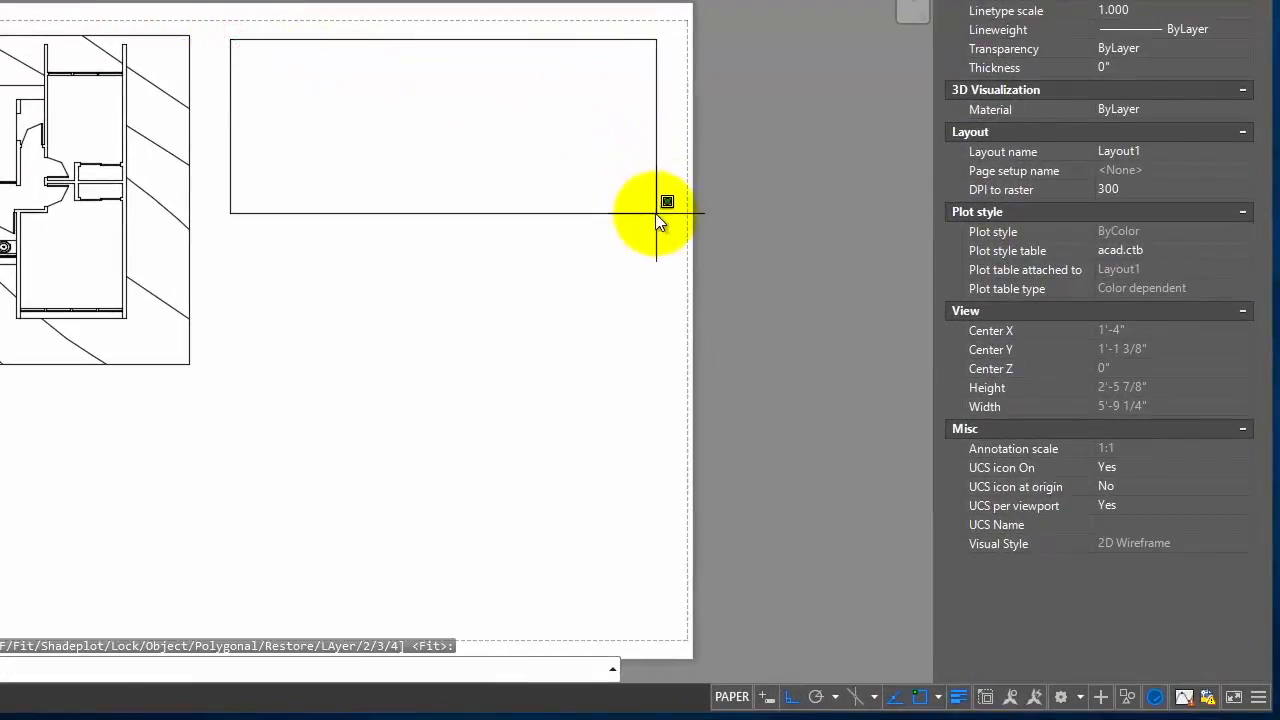
left_click(657, 212)
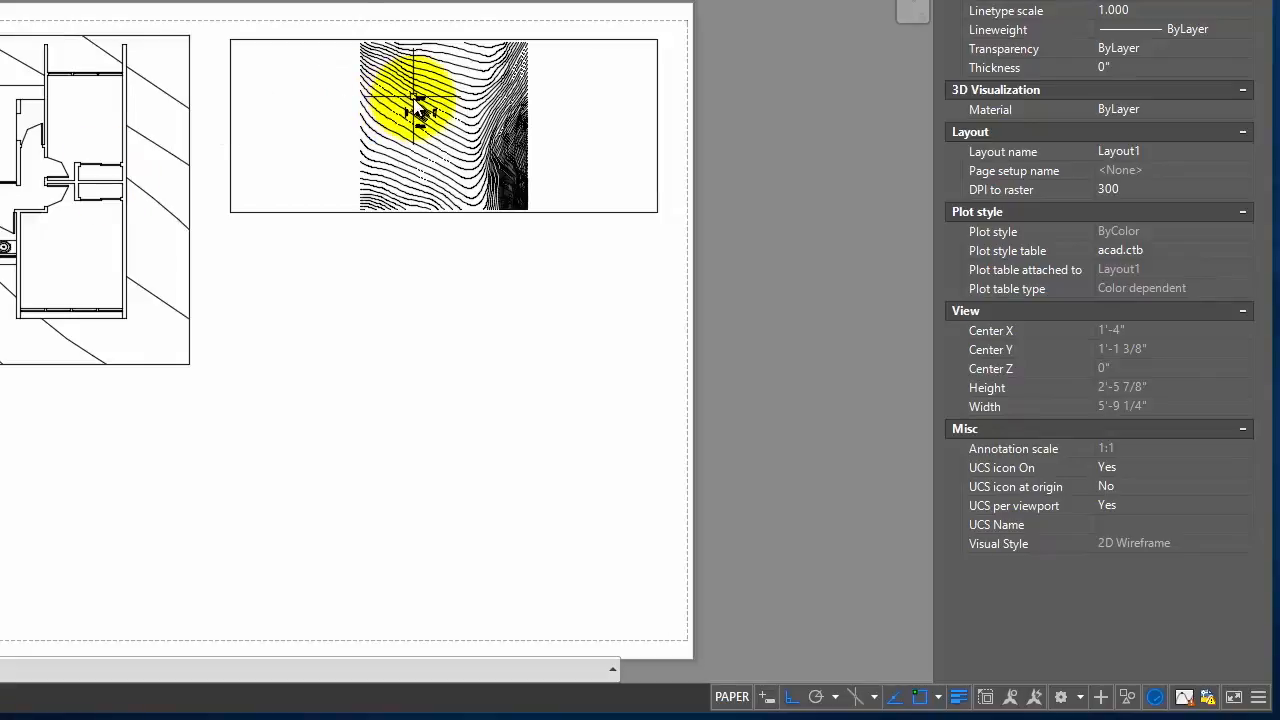
Frame the house elevation below the floor plan inside the new viewport, and return to paper space
double_click(470, 145)
scroll(423, 105, "up", 5)
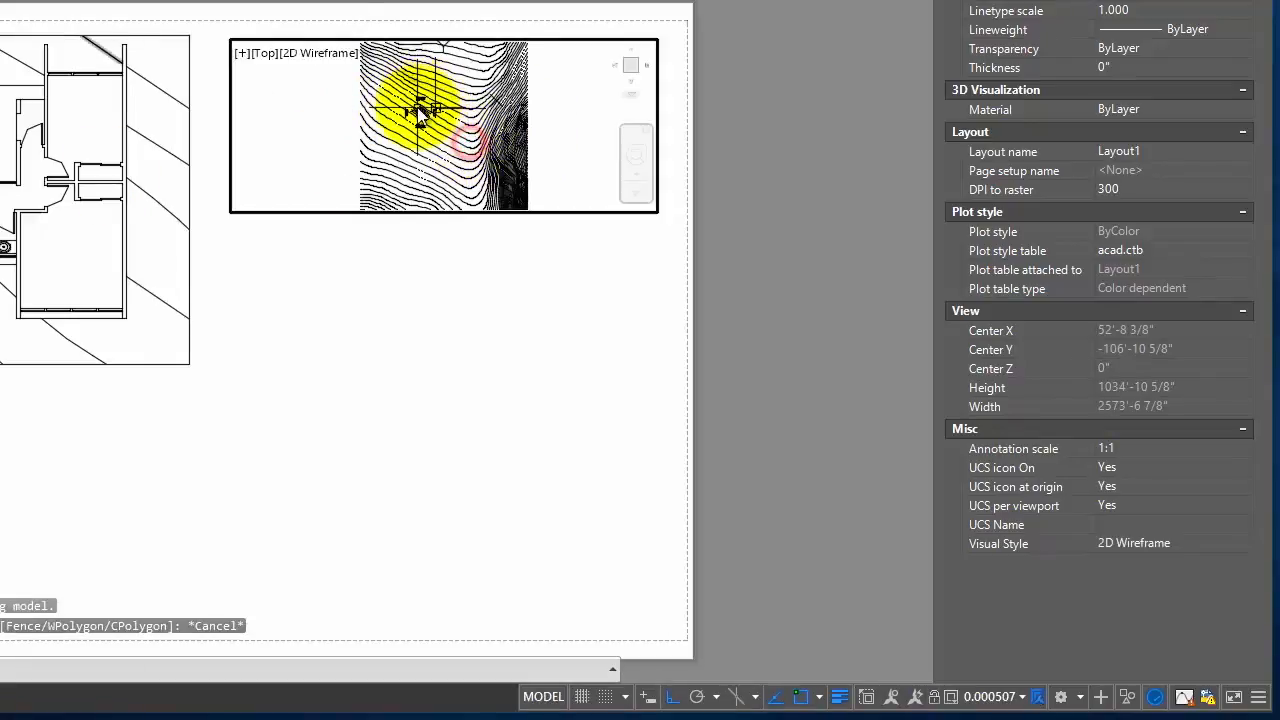
scroll(421, 134, "up", 5)
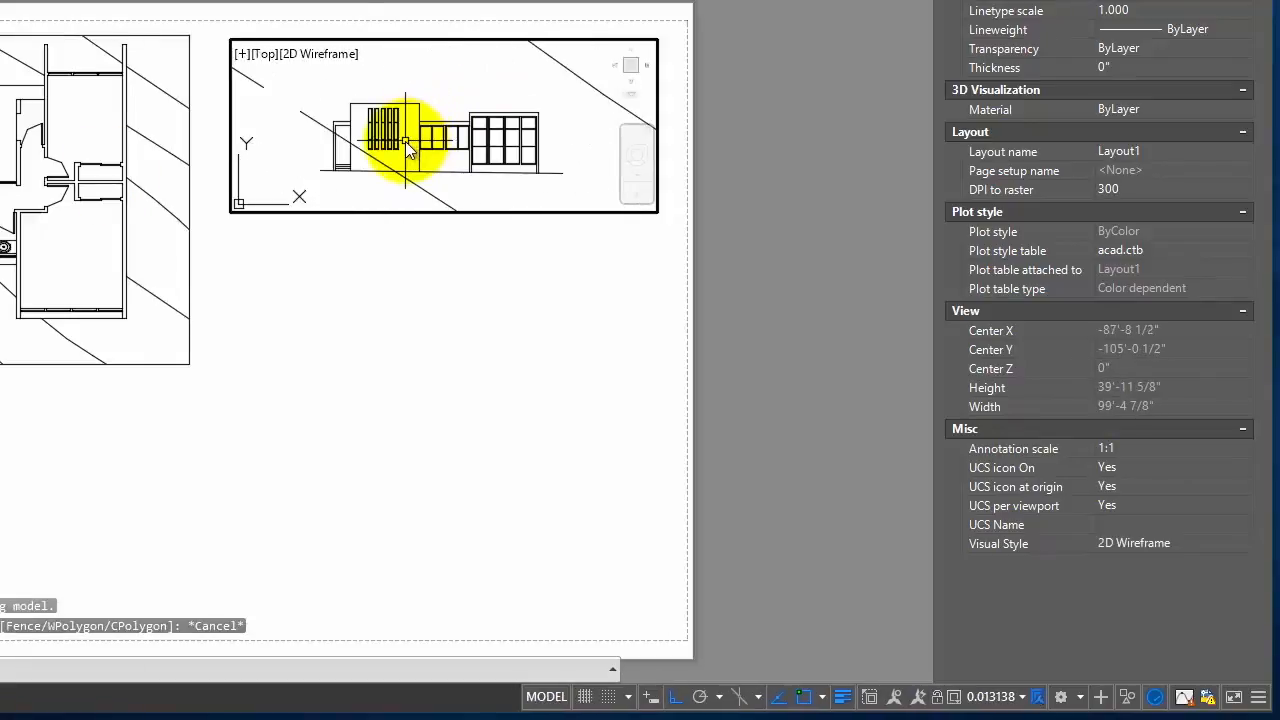
scroll(412, 140, "up", 3)
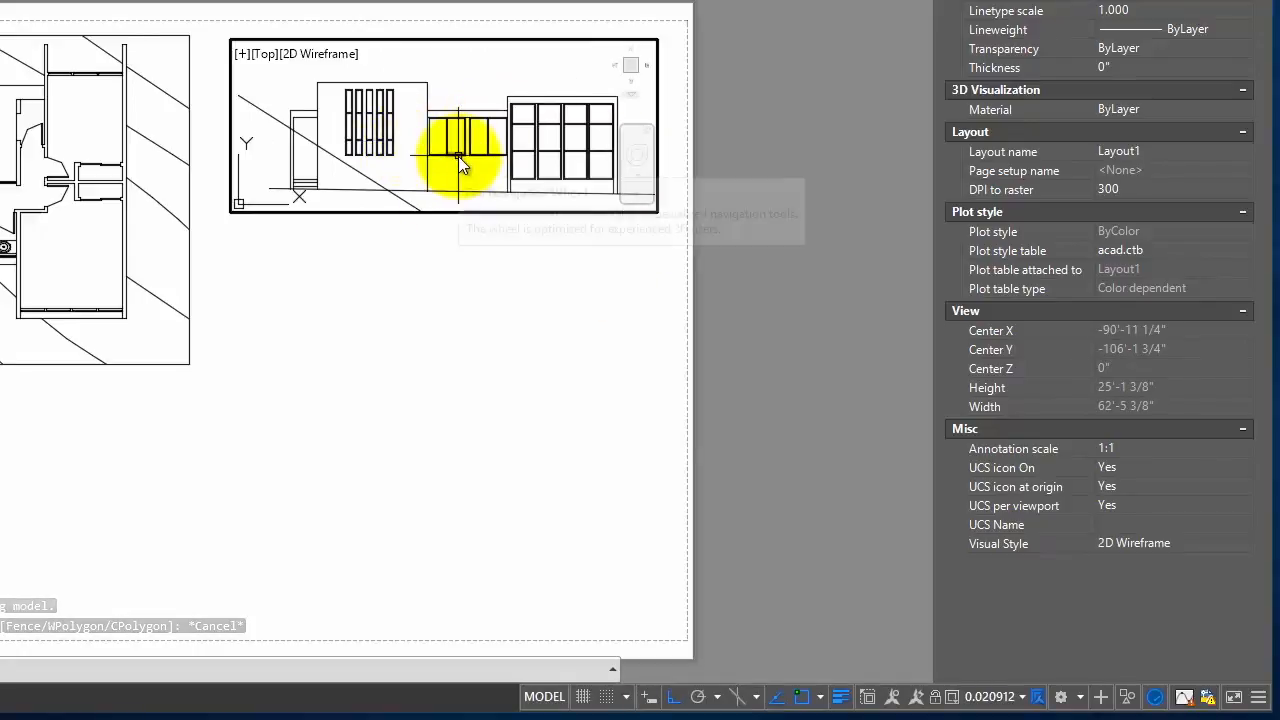
double_click(611, 306)
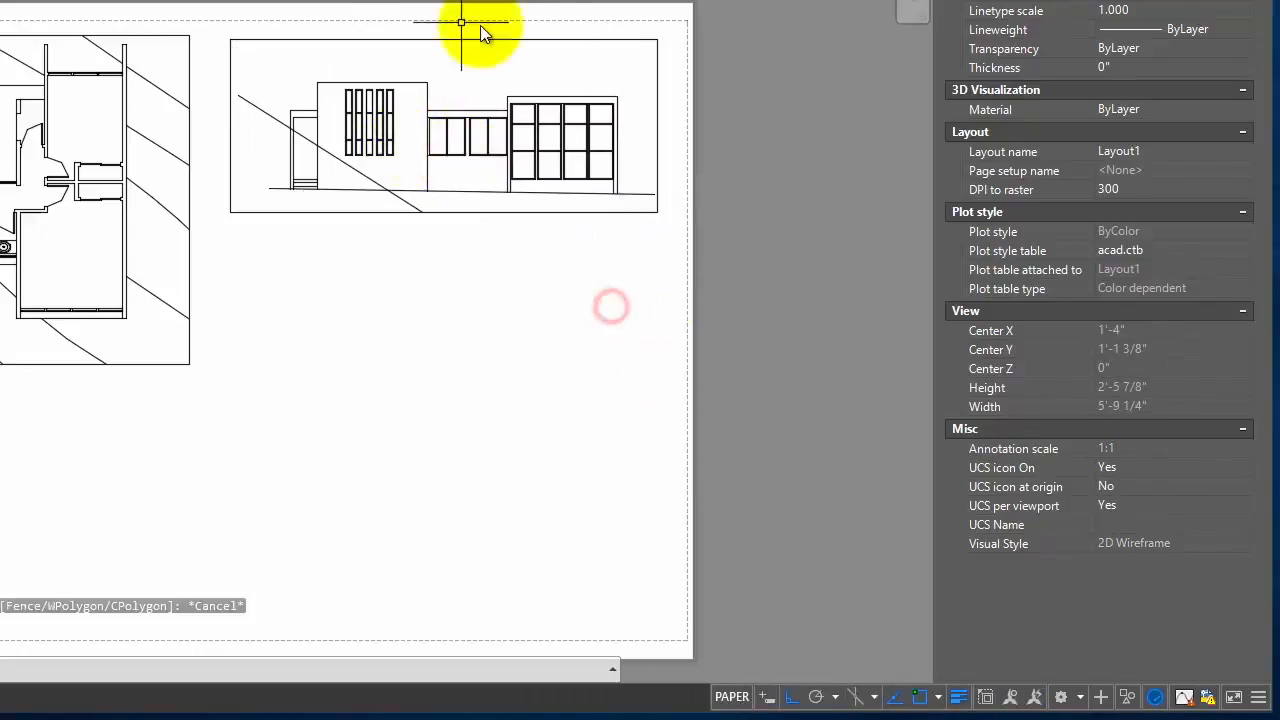
Set the elevation viewport's standard scale to 1/4" = 1'-0"
left_click(503, 212)
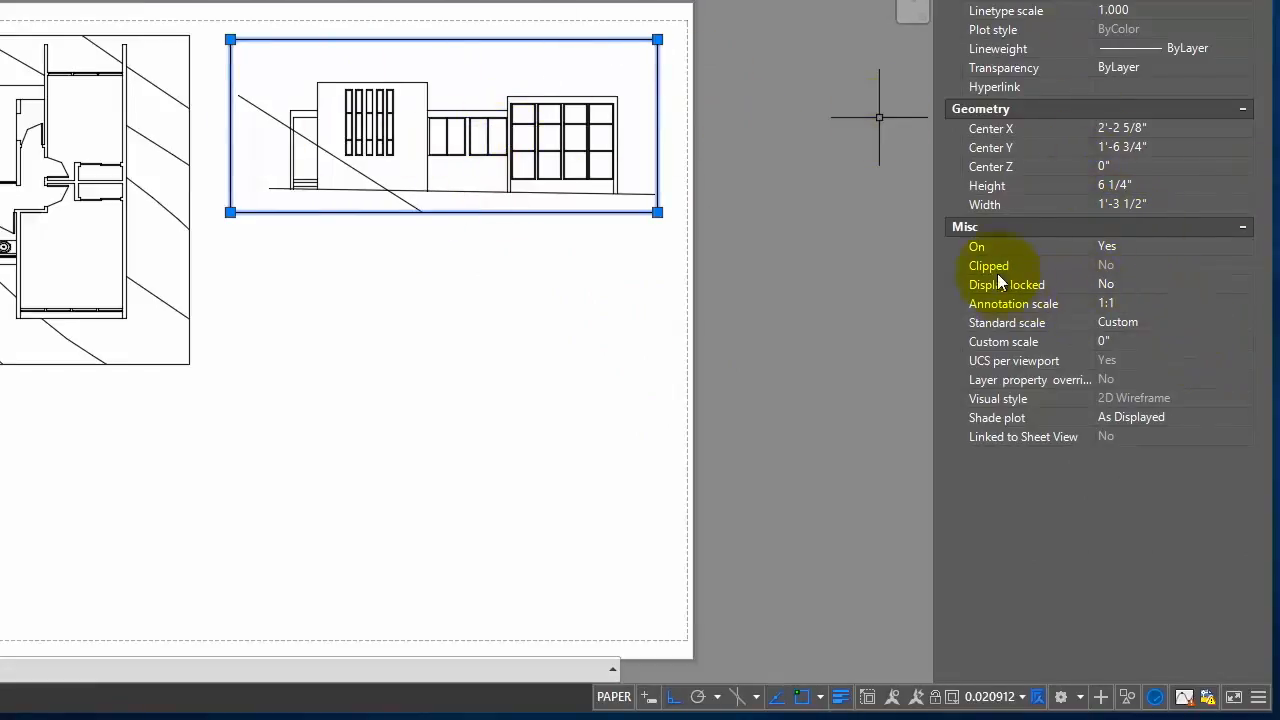
left_click(1120, 325)
left_click(1120, 325)
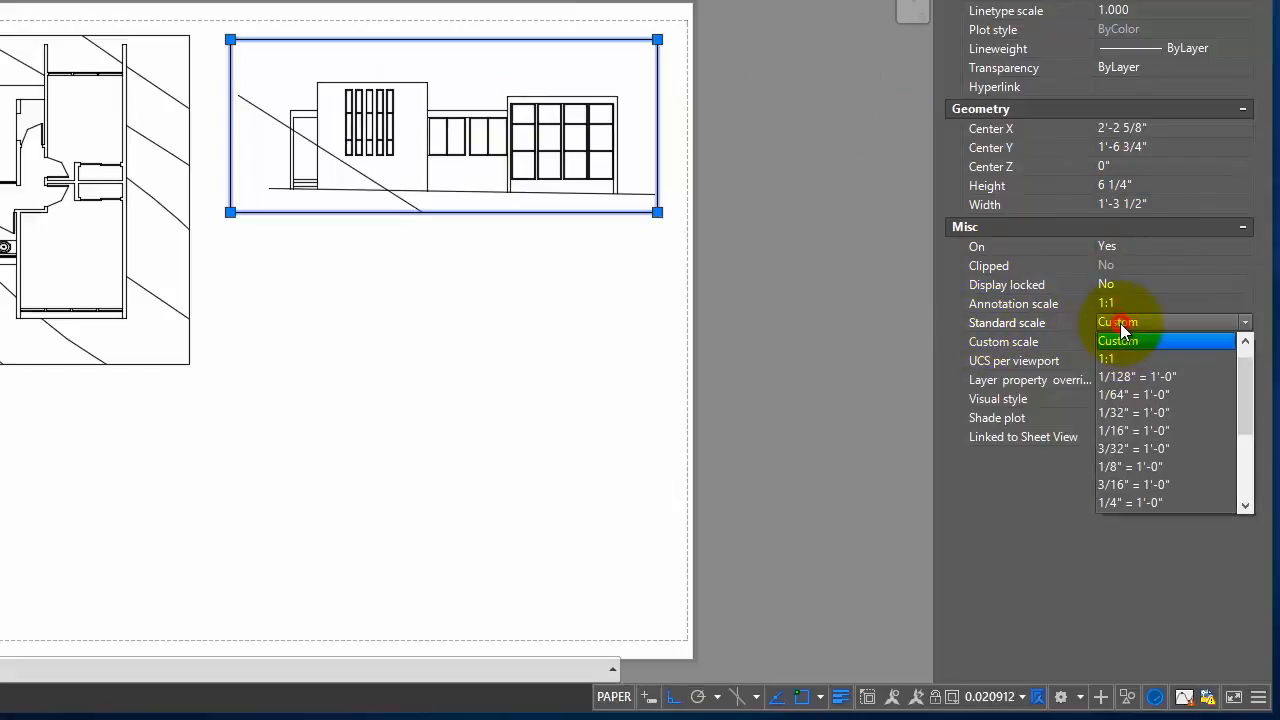
left_click(1140, 502)
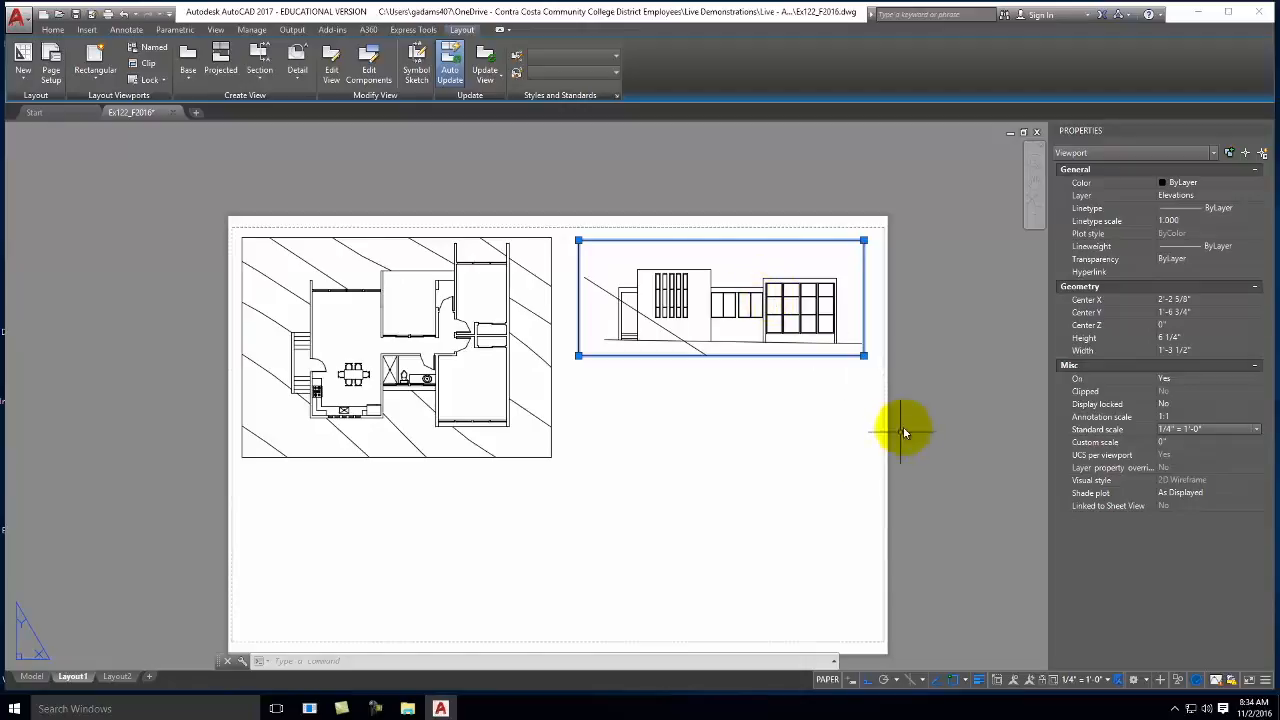
Try the 3/16" = 1'-0" standard scale on the elevation viewport and restore it to 1/4" = 1'-0"
left_click(1205, 429)
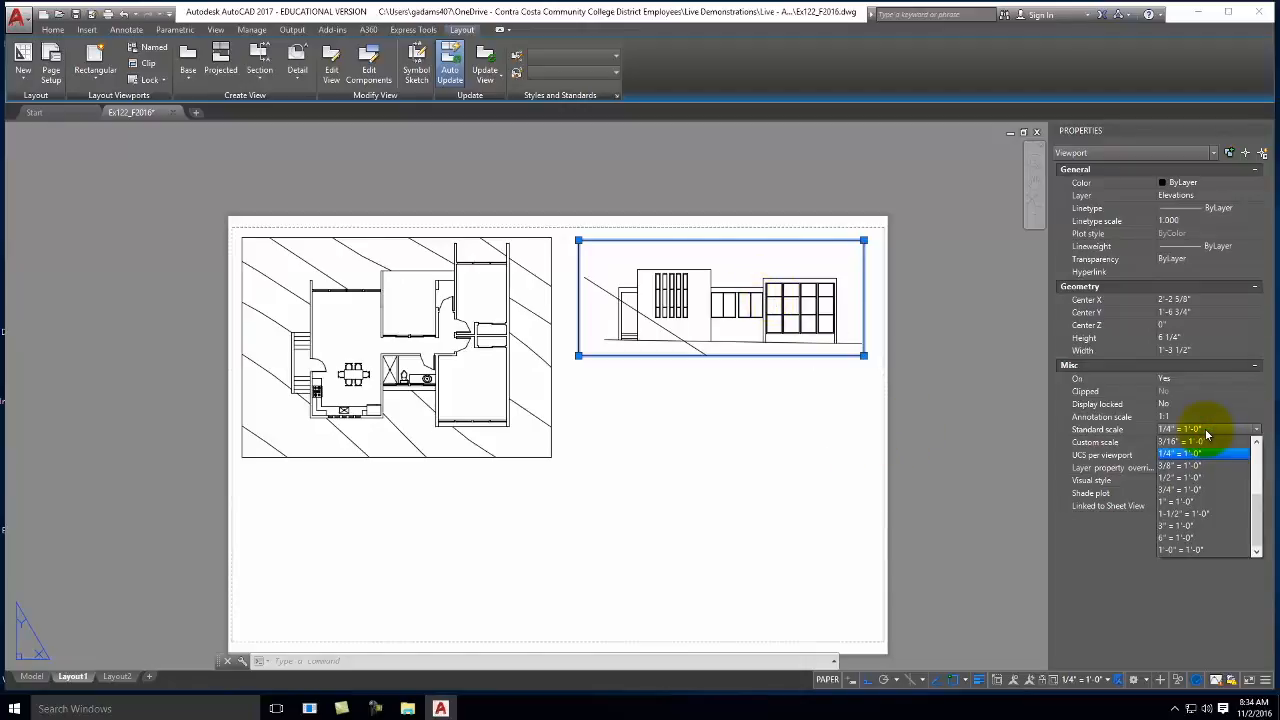
left_click(1184, 442)
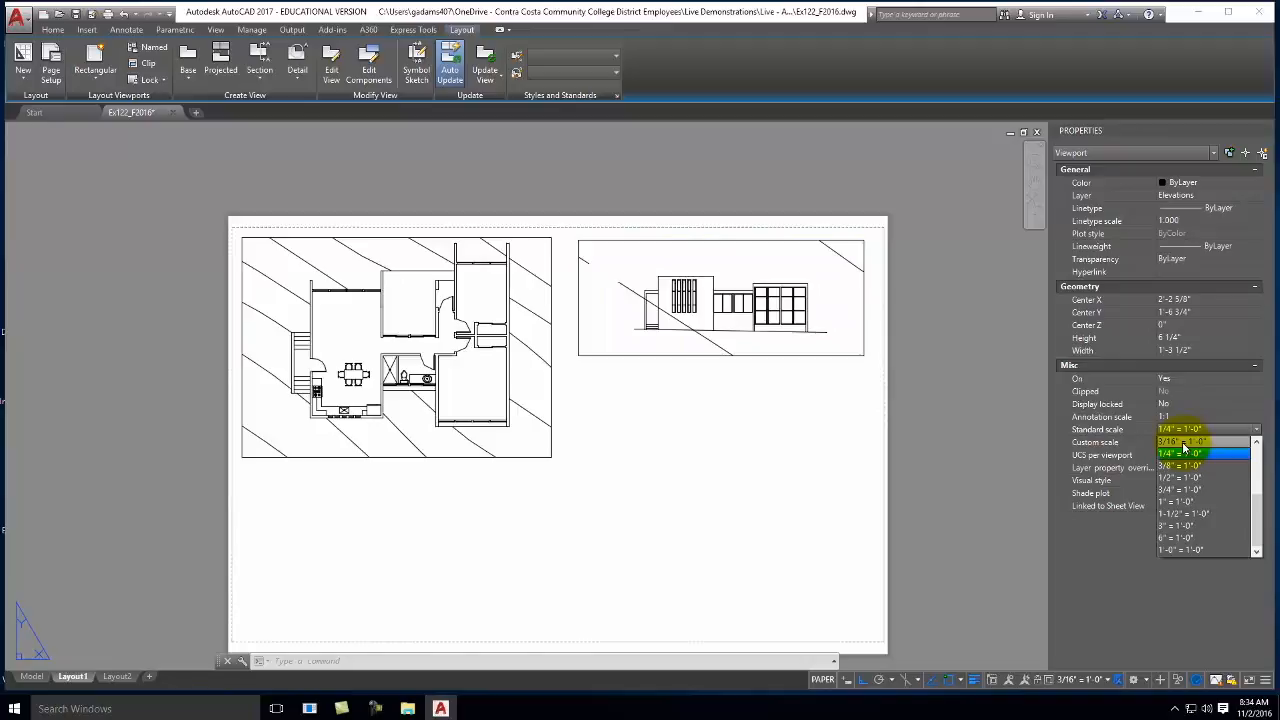
left_click(1184, 452)
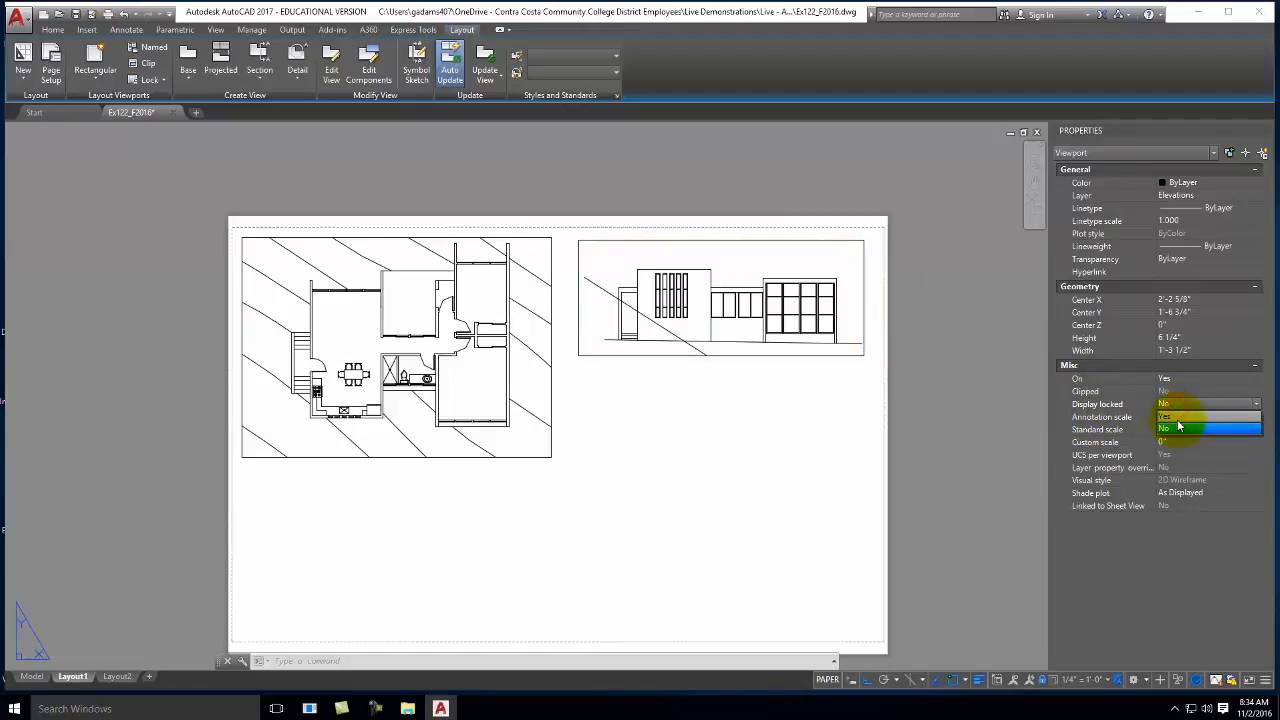
Lock the elevation viewport's display and pull in its edge nearest the floor plan, narrowing the viewport to about 1'-2 1/8"
left_click(1176, 427)
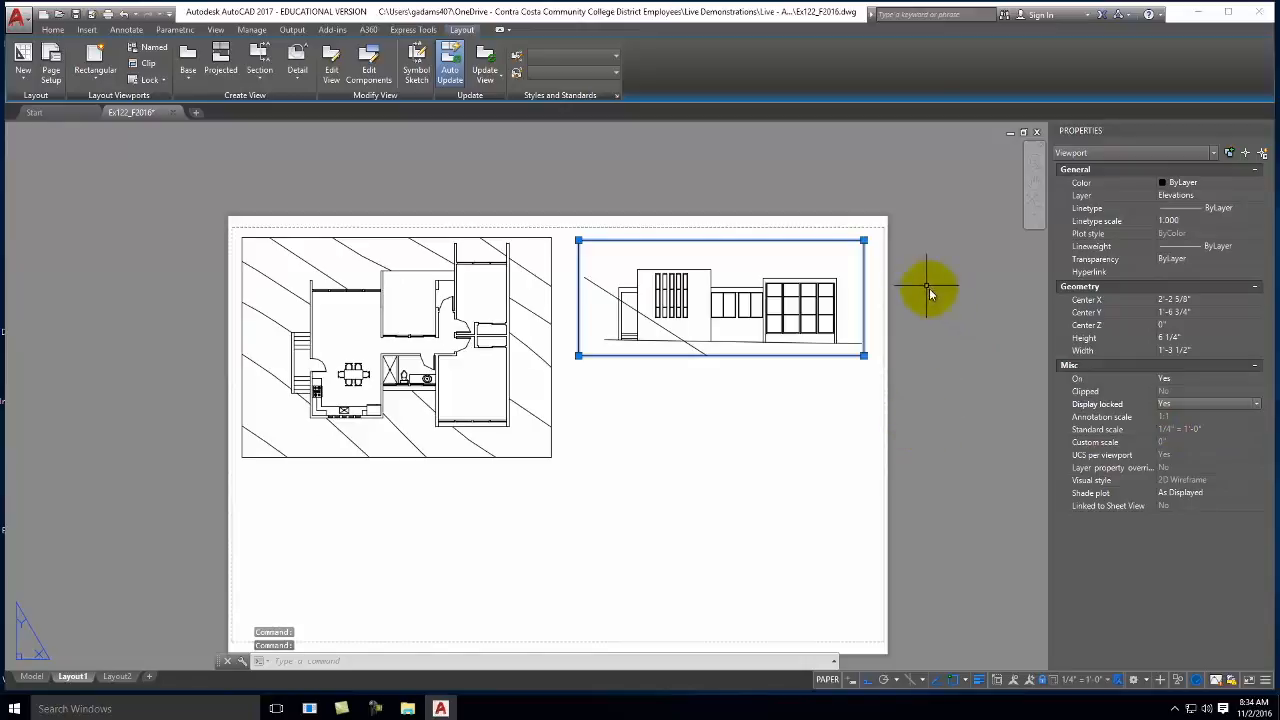
scroll(863, 242, "up", 2)
left_click(408, 421)
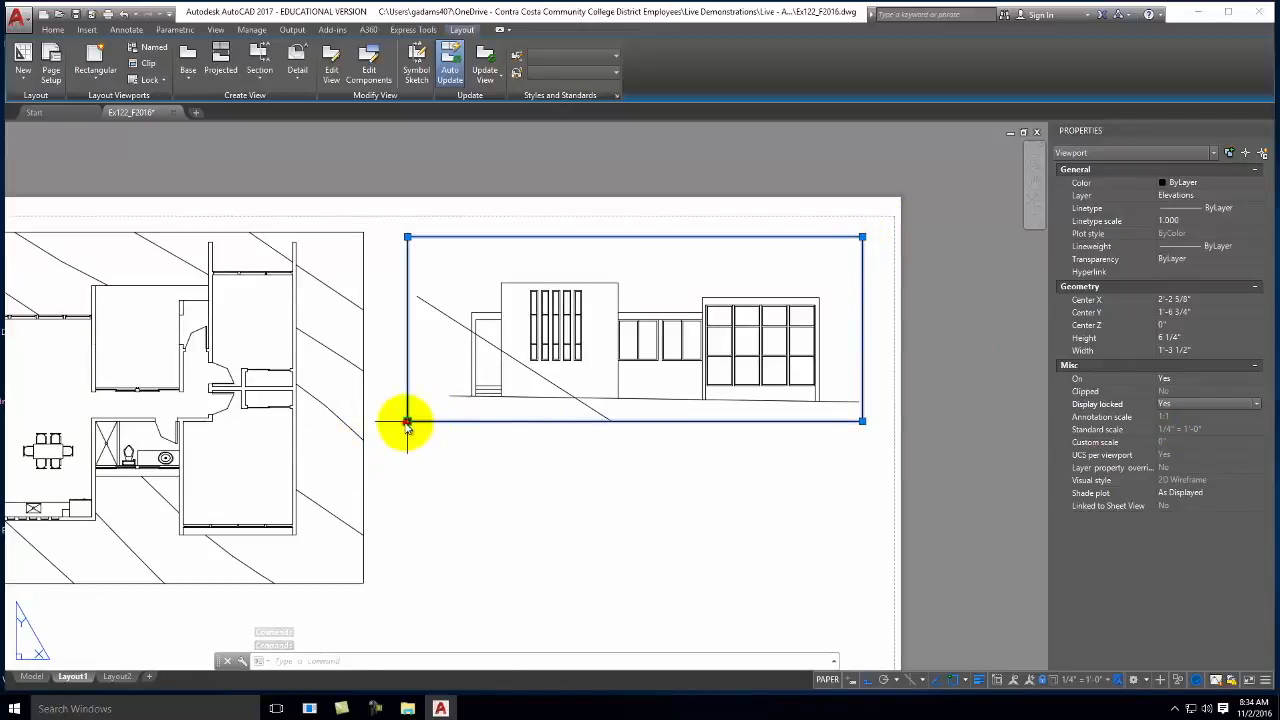
left_click(448, 441)
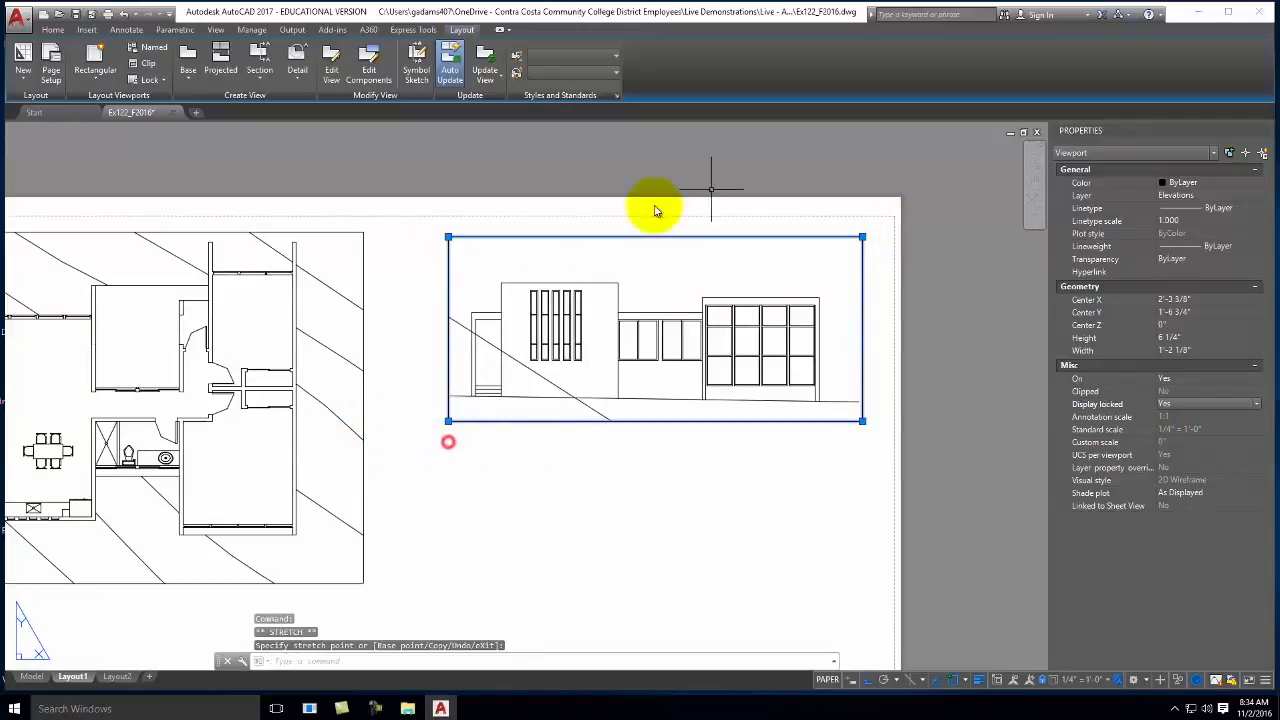
Lower the upper edge of the elevation viewport to reduce its height to about 5 1/4", and deselect it
left_click(862, 237)
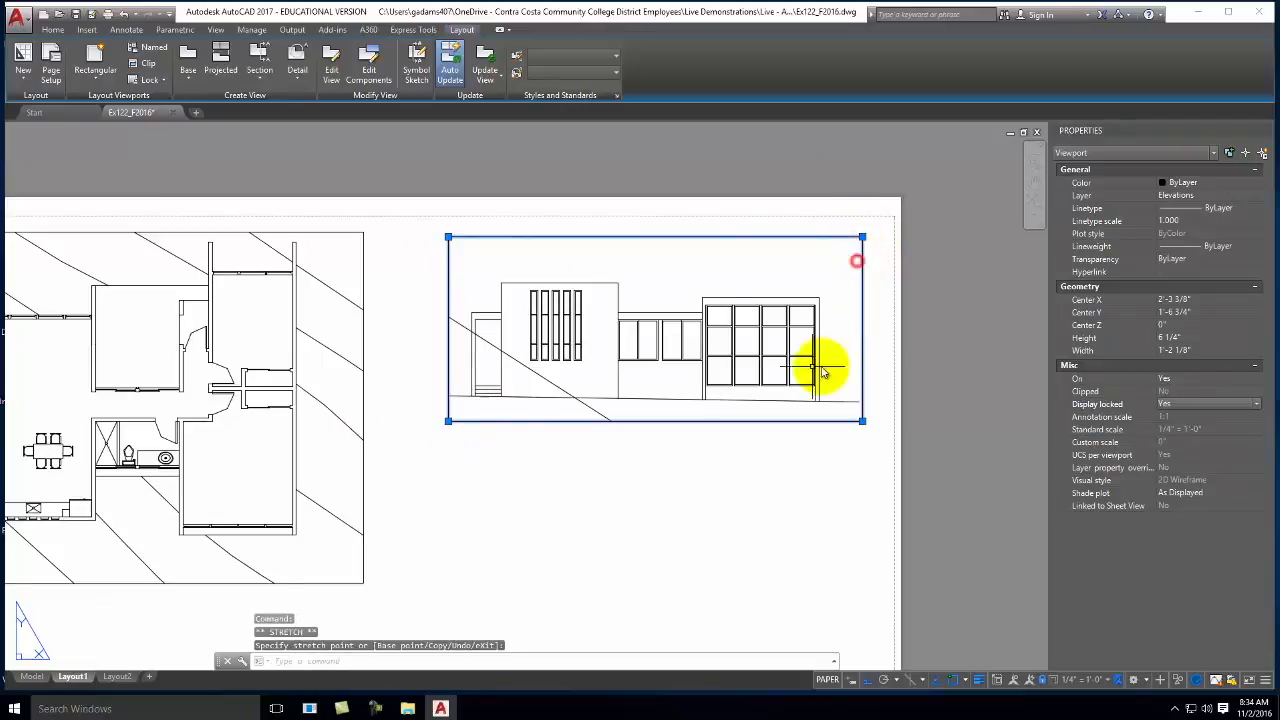
left_click(864, 242)
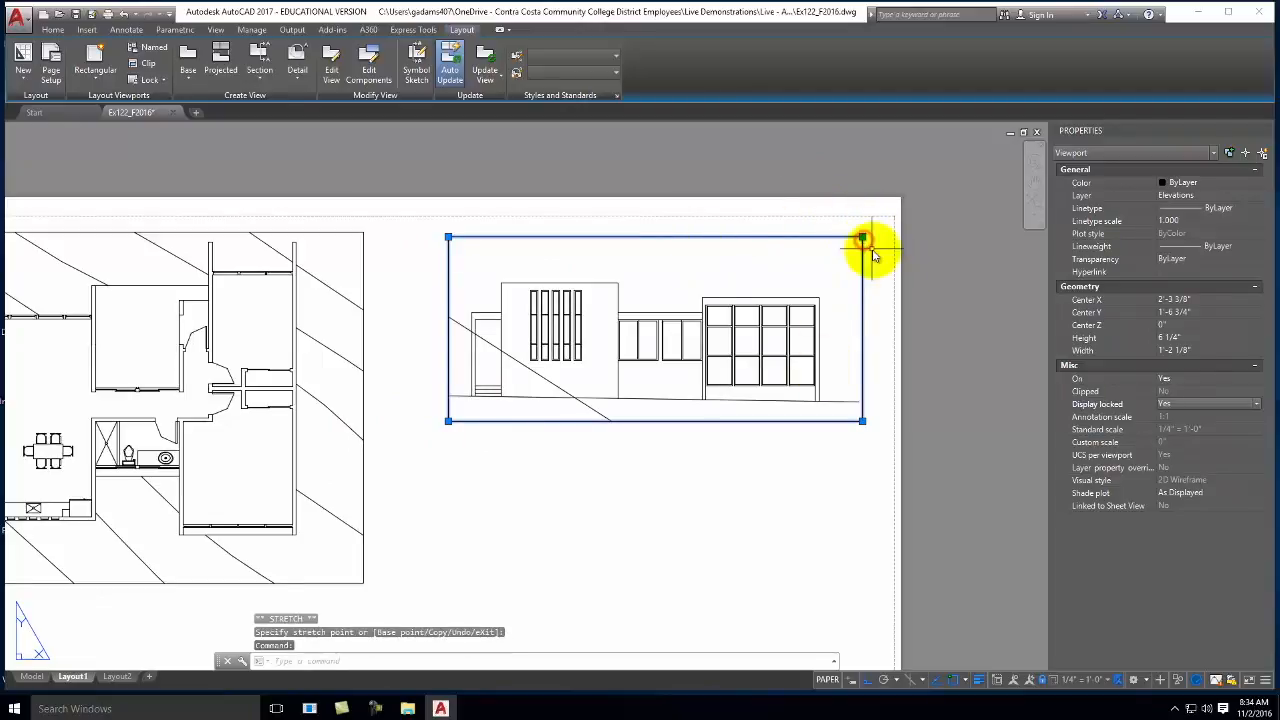
left_click(862, 237)
scroll(868, 266, "up", 4)
left_click(871, 272)
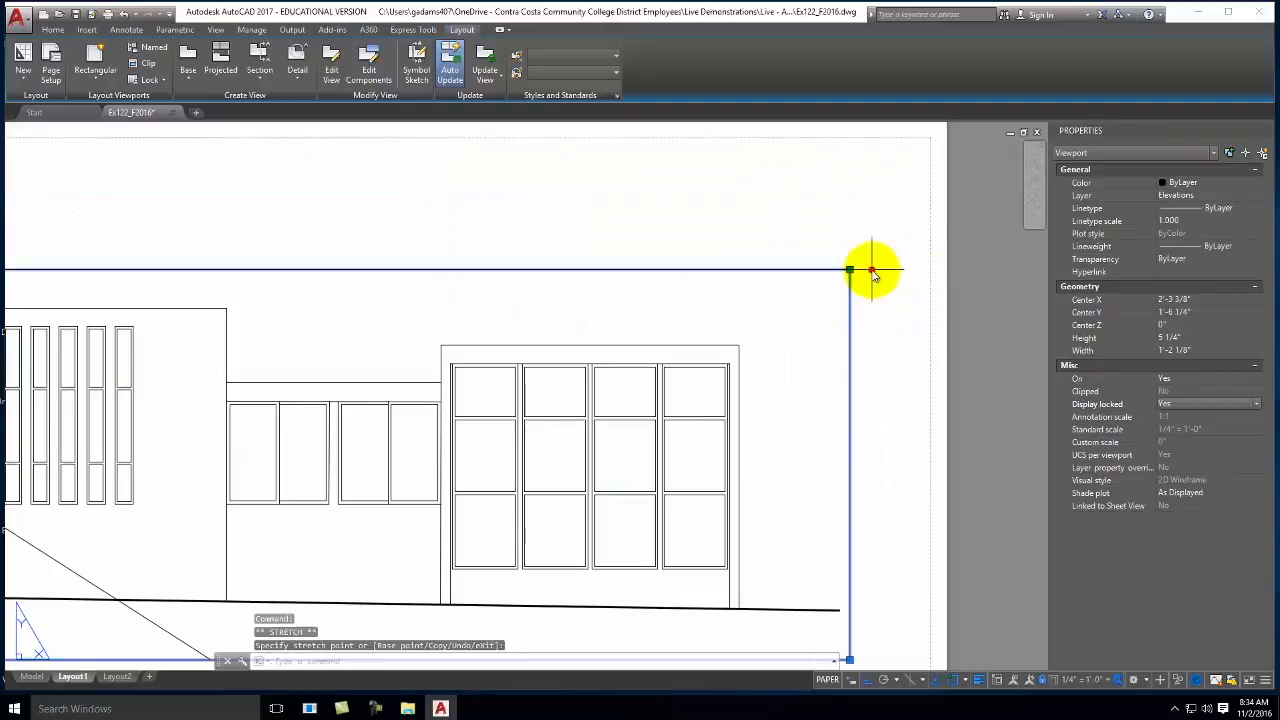
scroll(871, 271, "down", 4)
key("Escape")
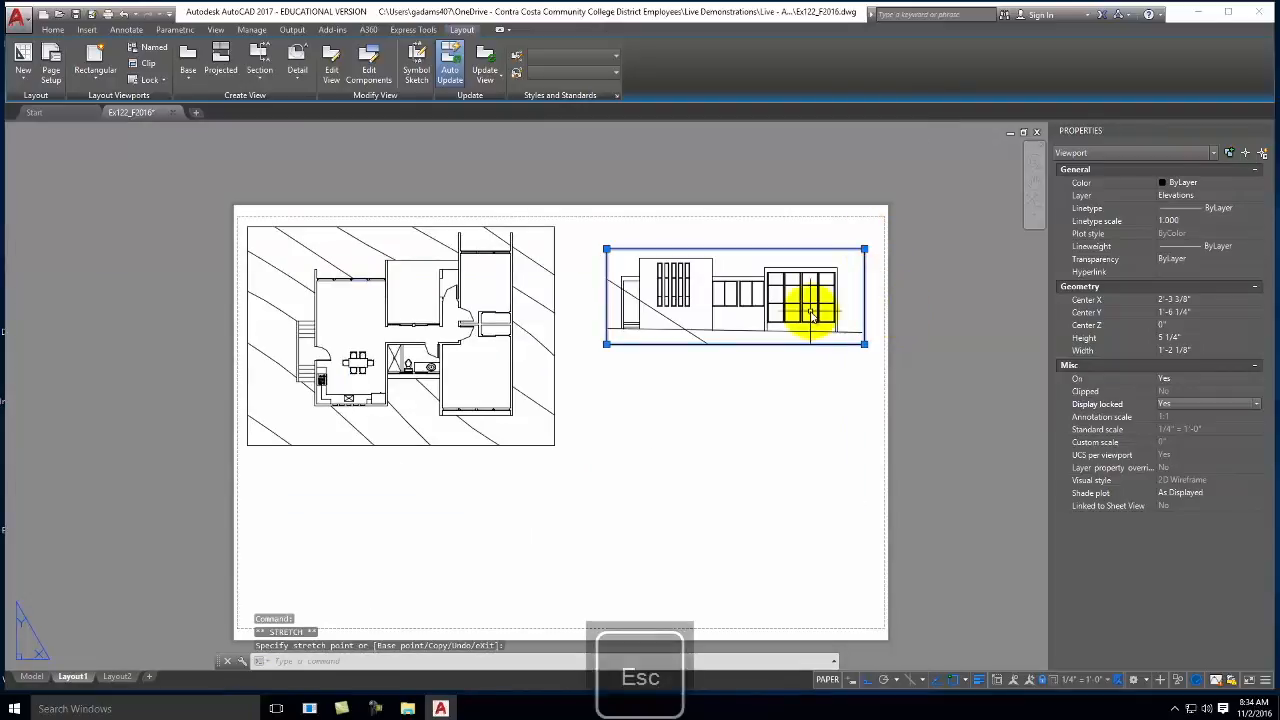
key("Escape")
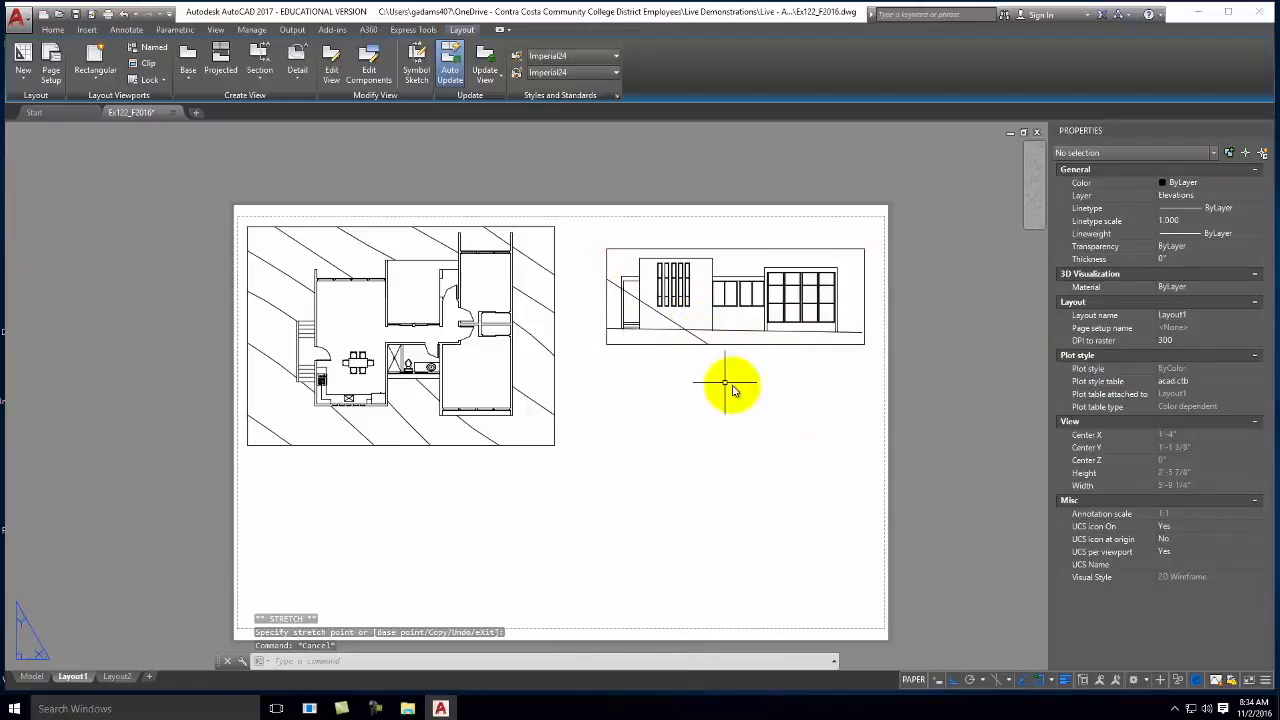
Create a rectangular viewport about 1'-4 3/8" wide and 6 5/8" high below the floor plan viewport
left_click(90, 62)
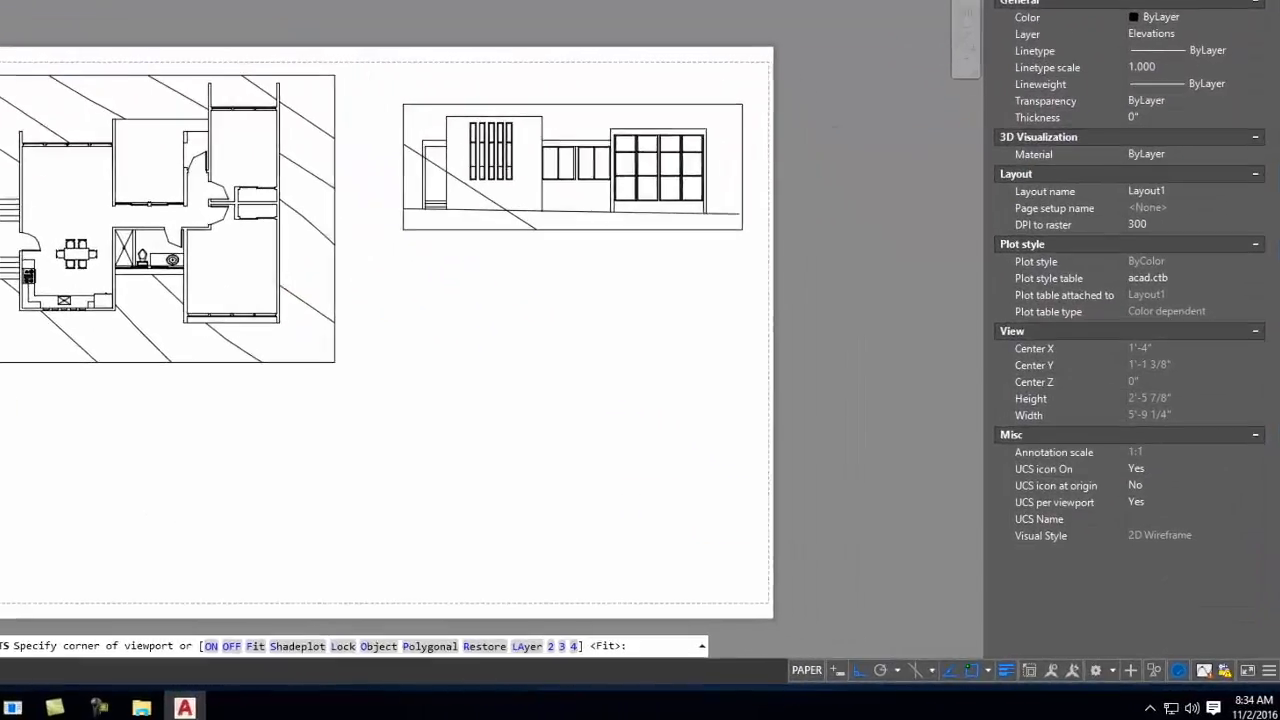
left_click(248, 473)
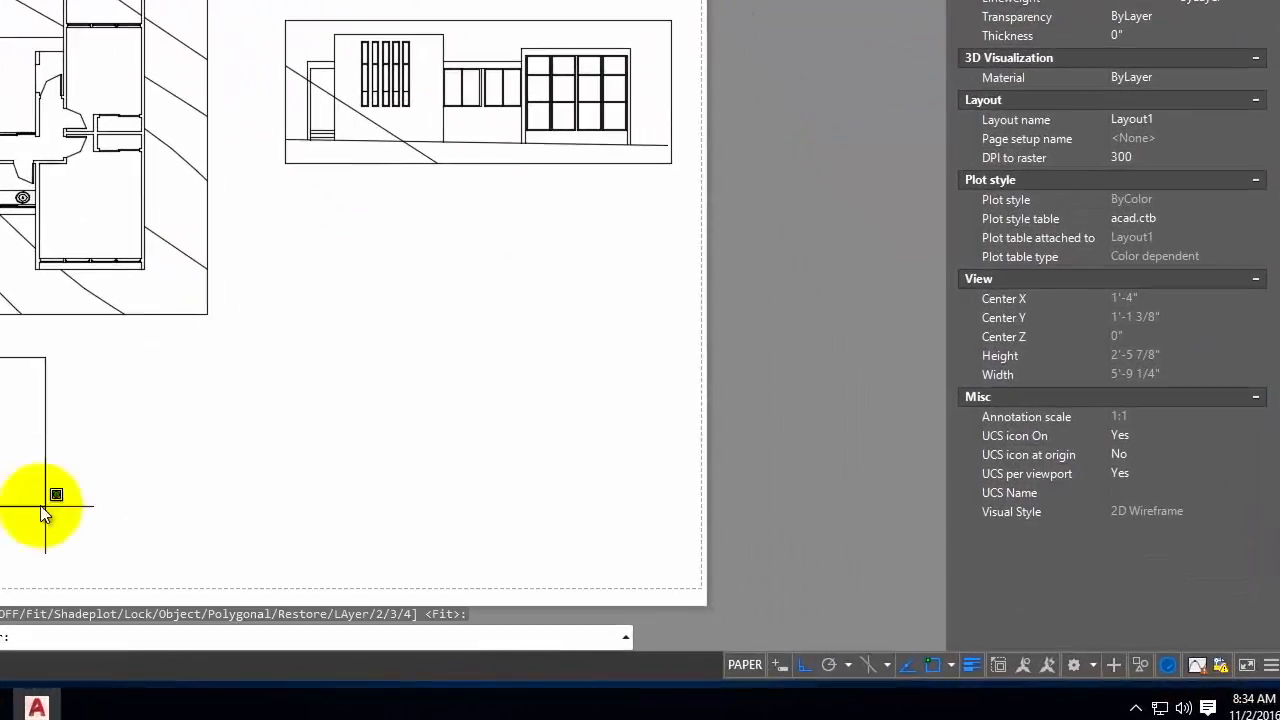
left_click(210, 536)
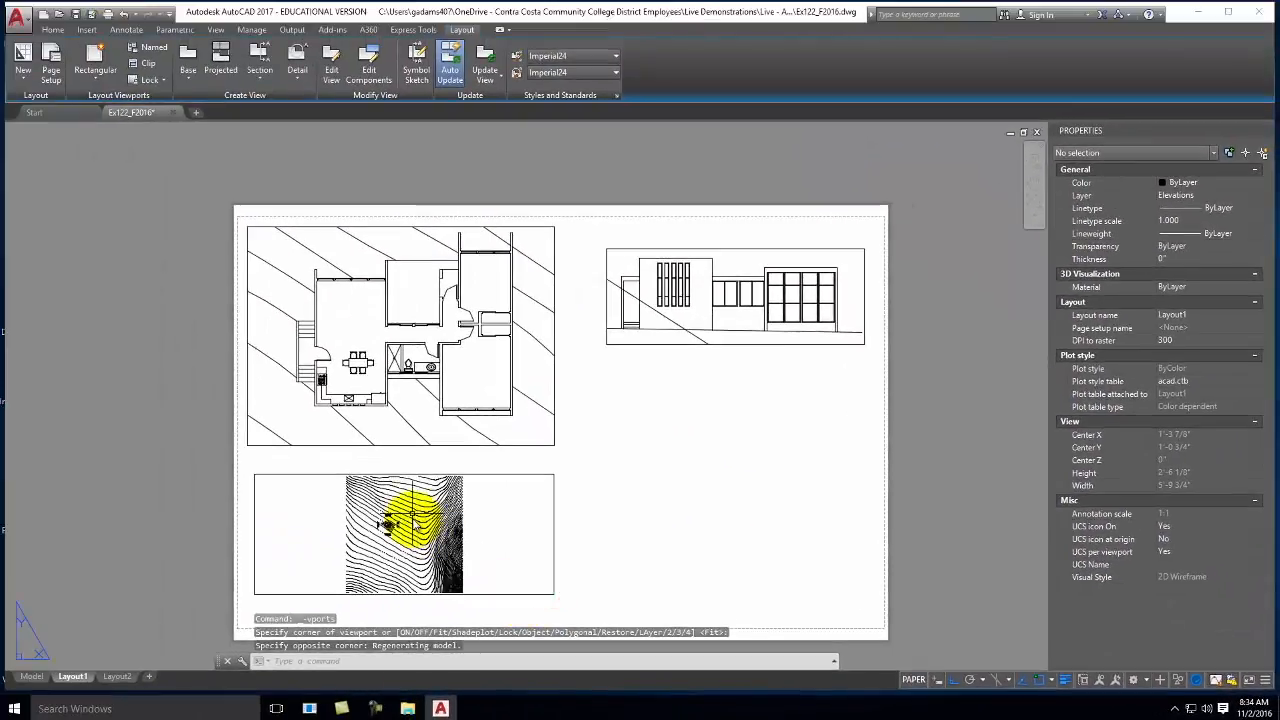
Frame the upside-down house elevation above the floor plan inside the new viewport, and return to paper space
double_click(405, 524)
scroll(403, 535, "up", 5)
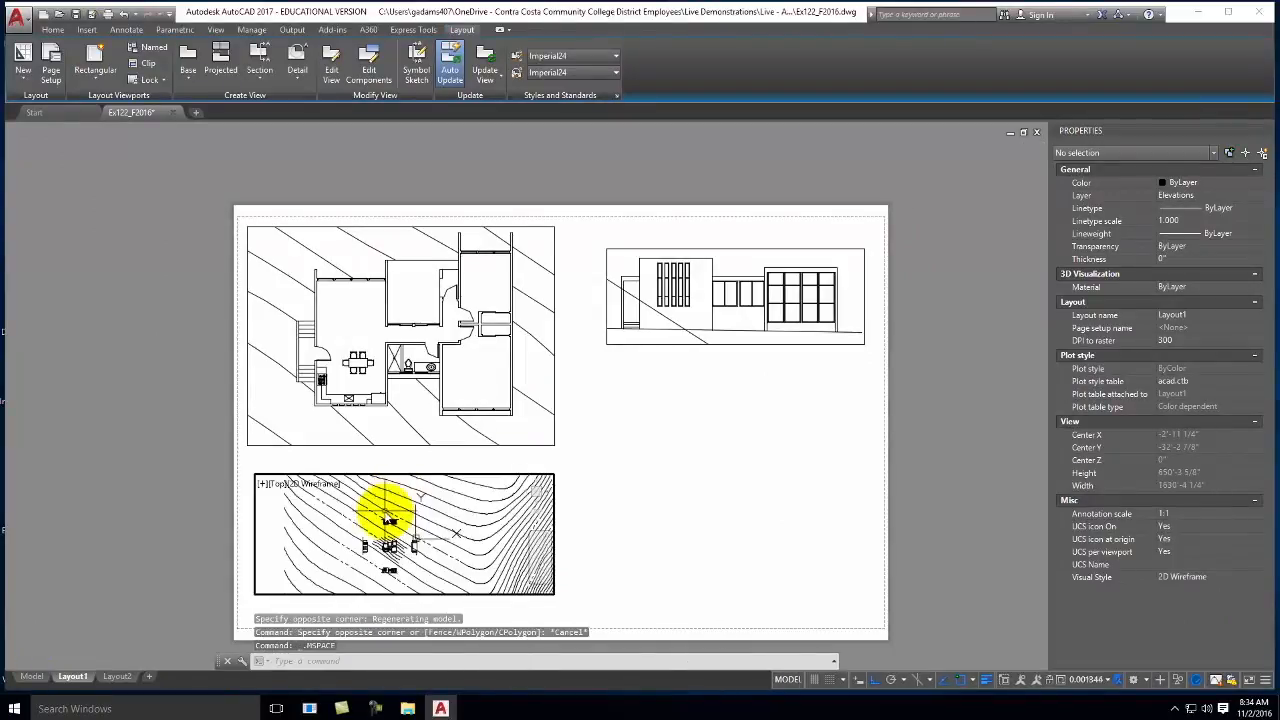
scroll(360, 505, "up", 7)
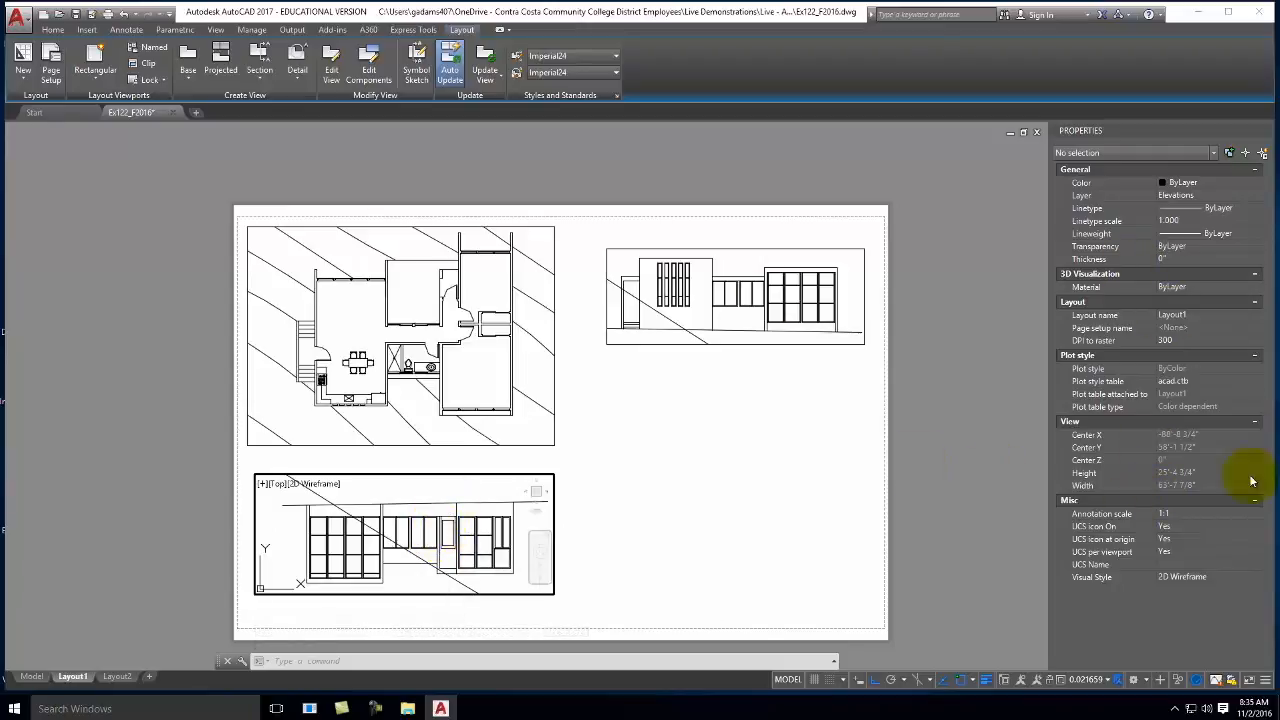
double_click(630, 514)
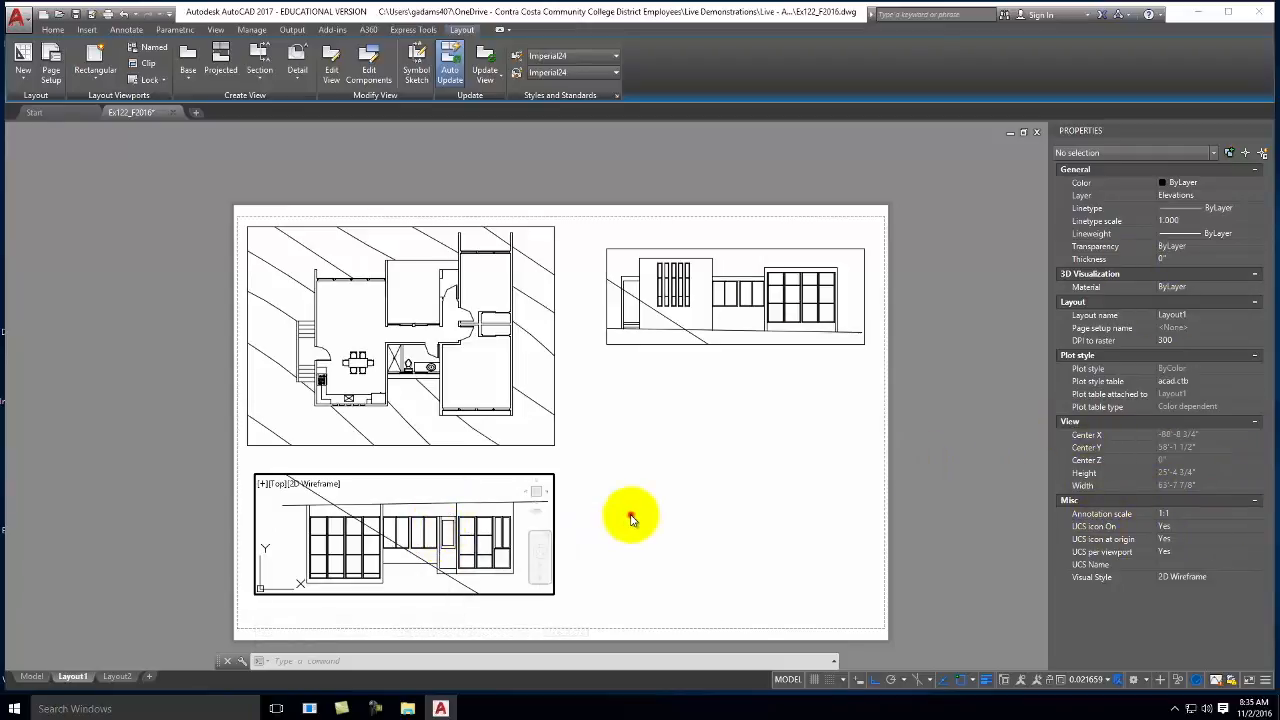
Set the standard scale of the viewport below the floor plan to 1/4" = 1'-0"
left_click(532, 476)
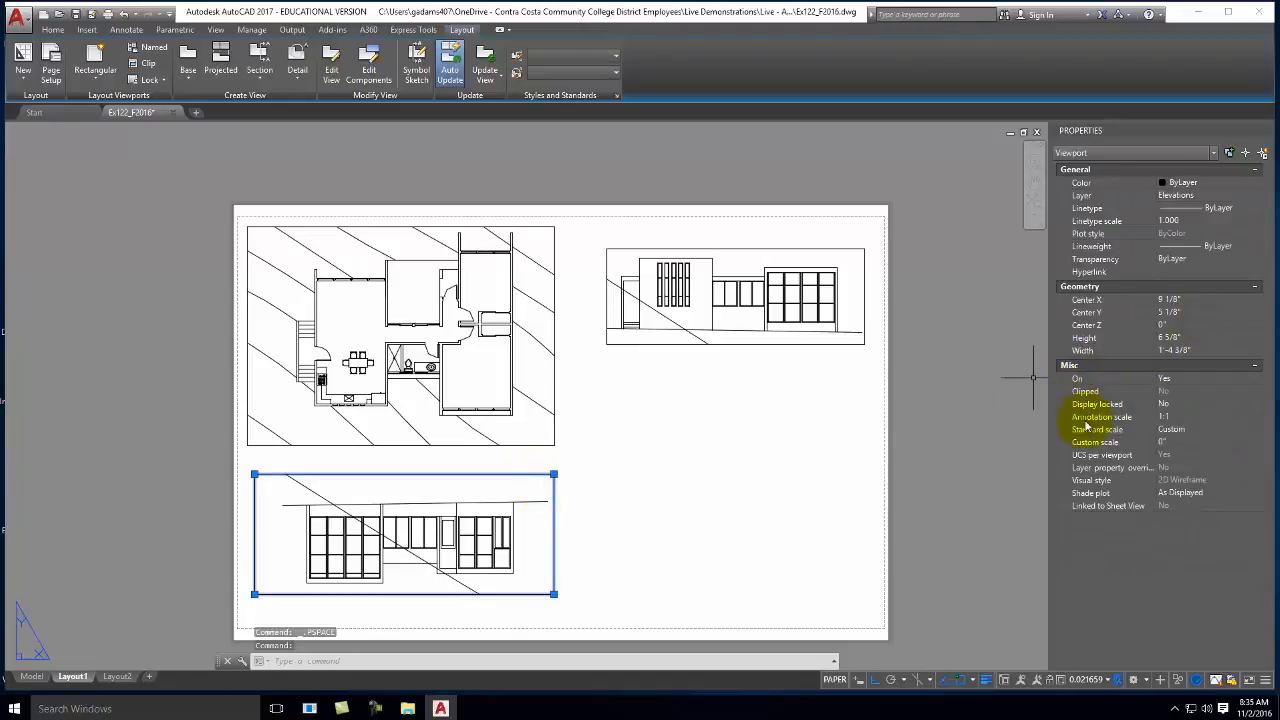
left_click(1175, 436)
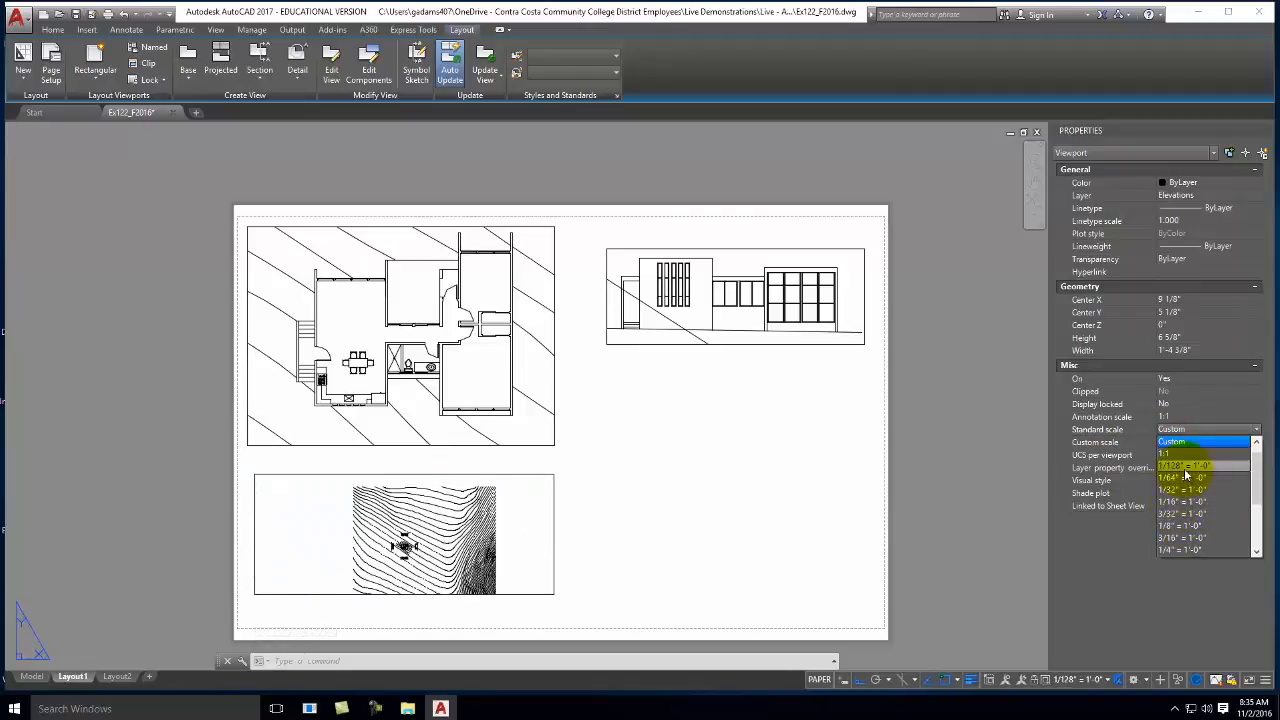
left_click(1176, 549)
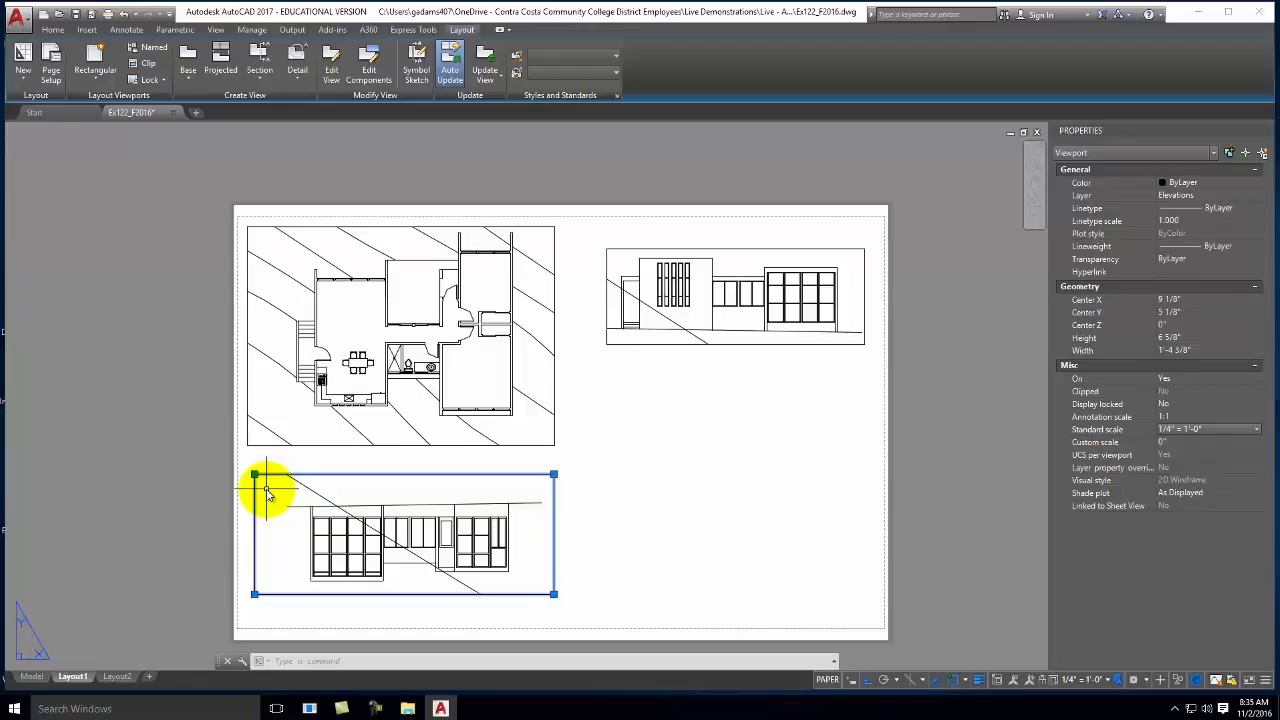
key("Escape")
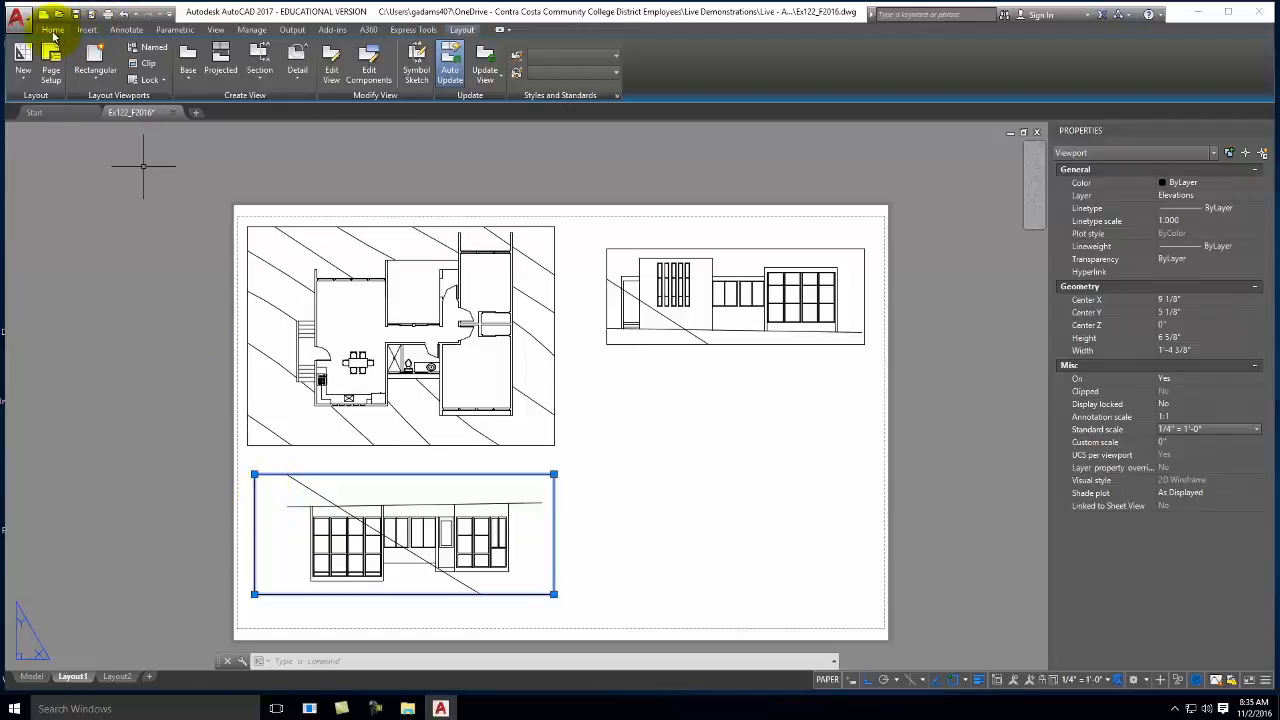
Rotate the upside-down elevation viewport 180 degrees about the midpoint of its left edge
left_click(53, 30)
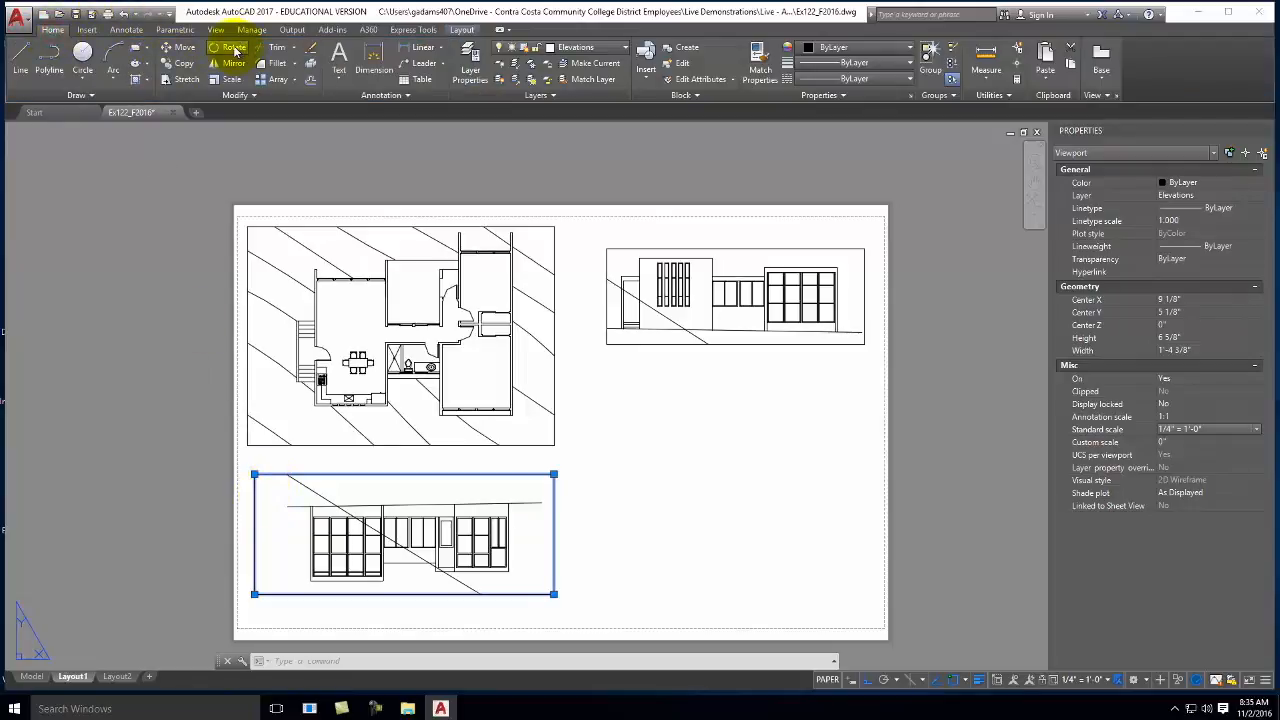
left_click(233, 48)
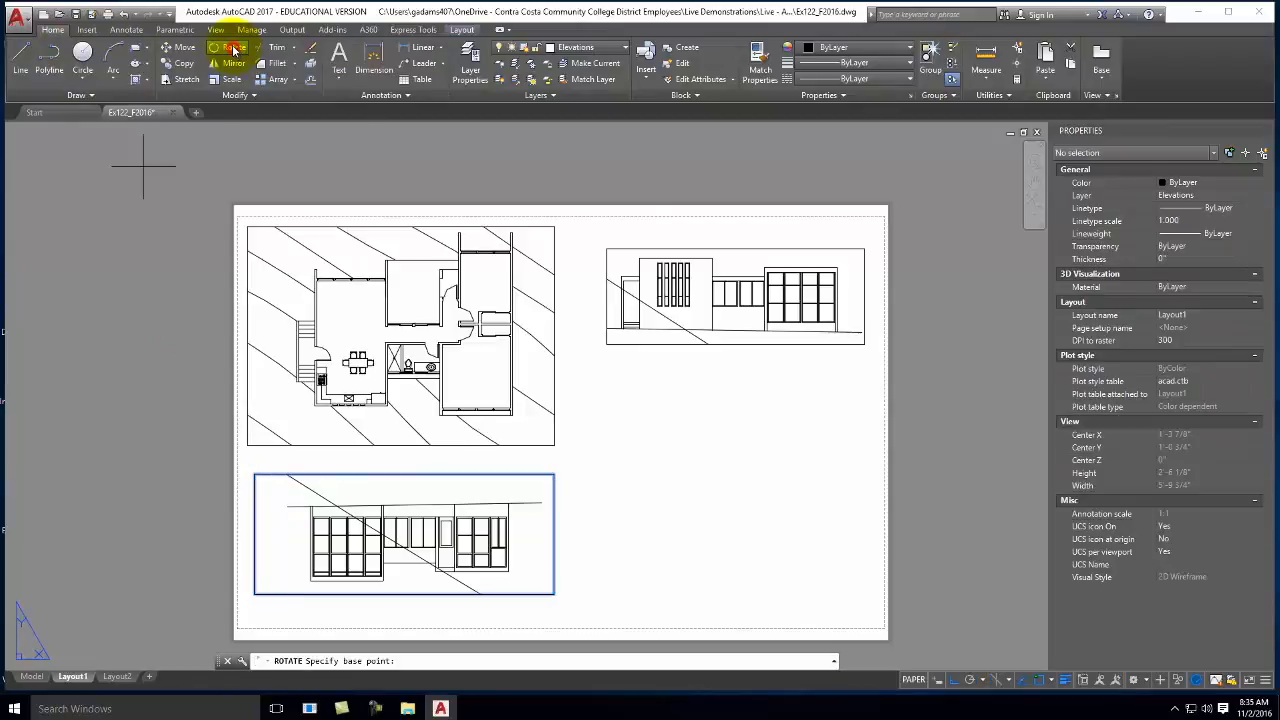
left_click(255, 537)
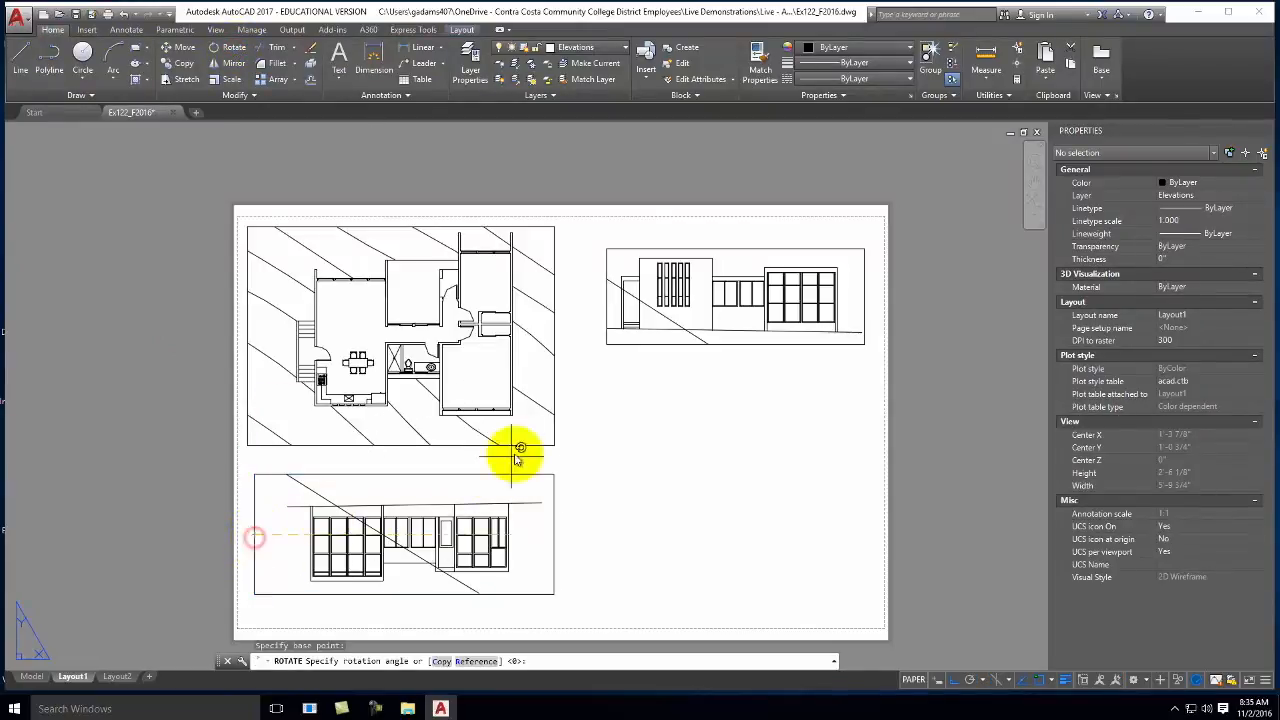
left_click(82, 463)
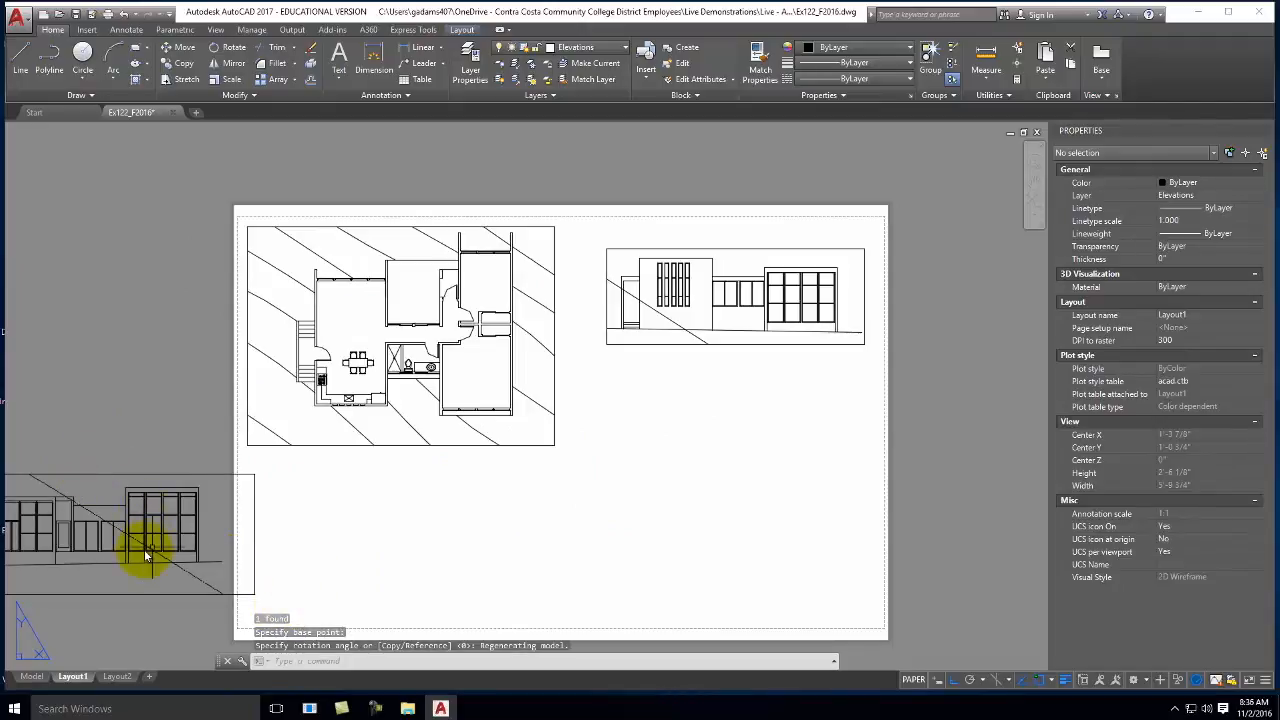
Lock the display of the rotated elevation viewport
scroll(437, 568, "down", 2)
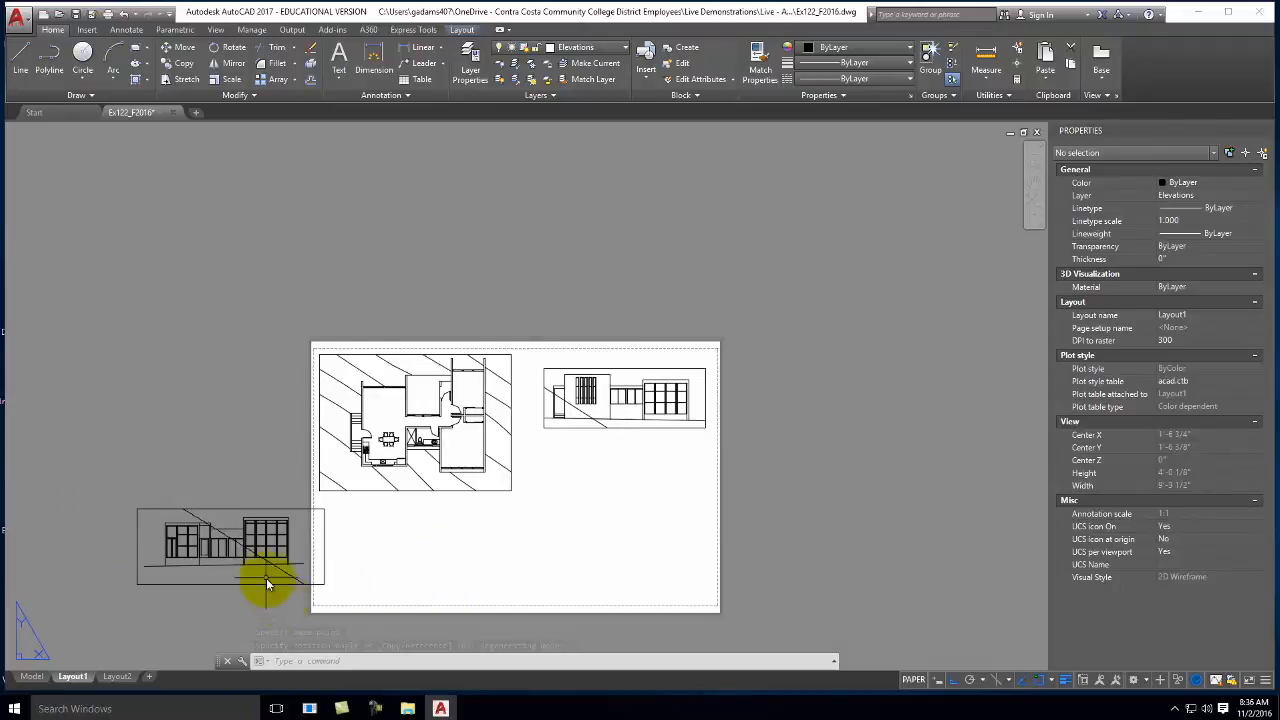
left_click(255, 595)
left_click(191, 505)
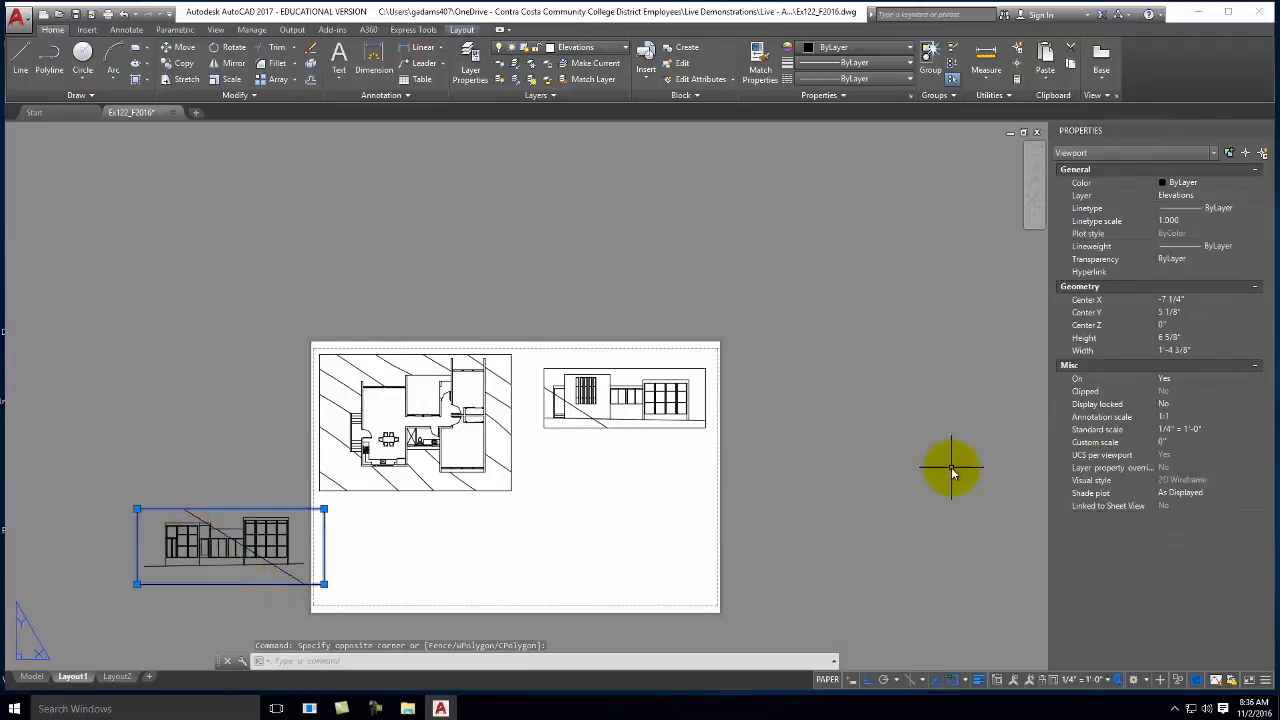
left_click(1193, 412)
left_click(1184, 423)
Move the rotated elevation viewport horizontally back onto the sheet, directly below the floor plan viewport
type("nm")
key("BackSpace")
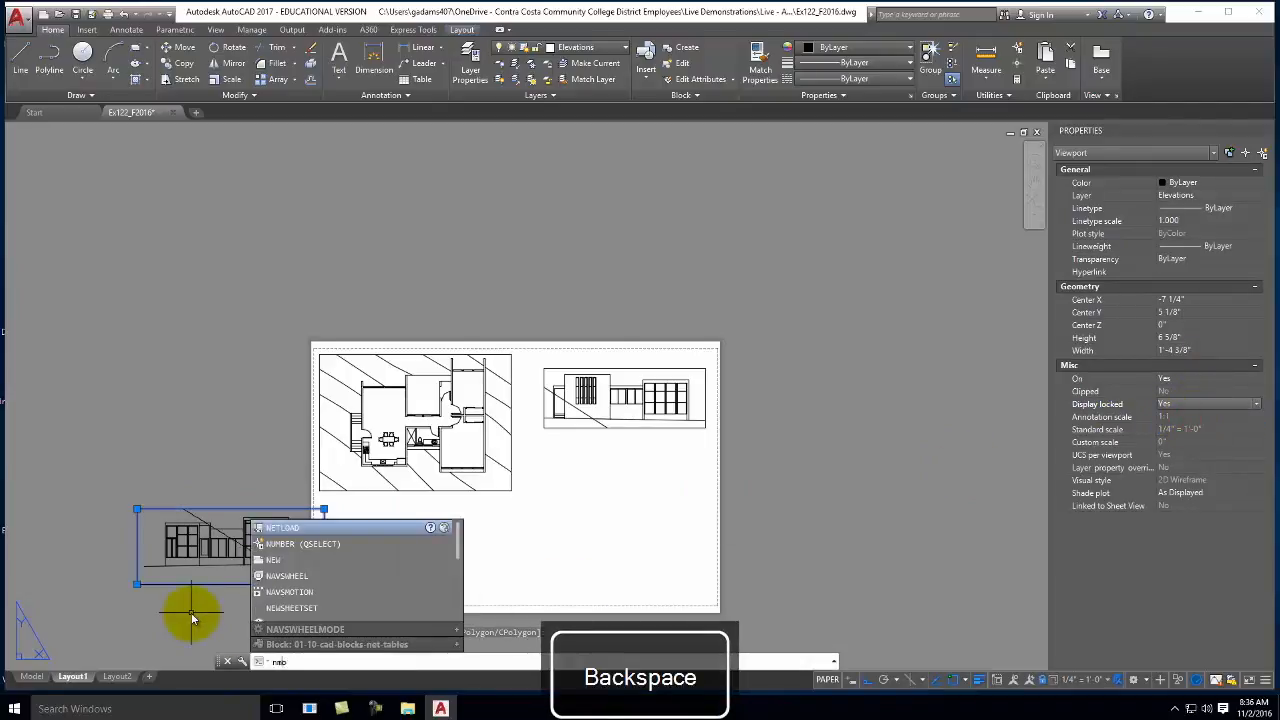
key("BackSpace")
type("m")
key("Return")
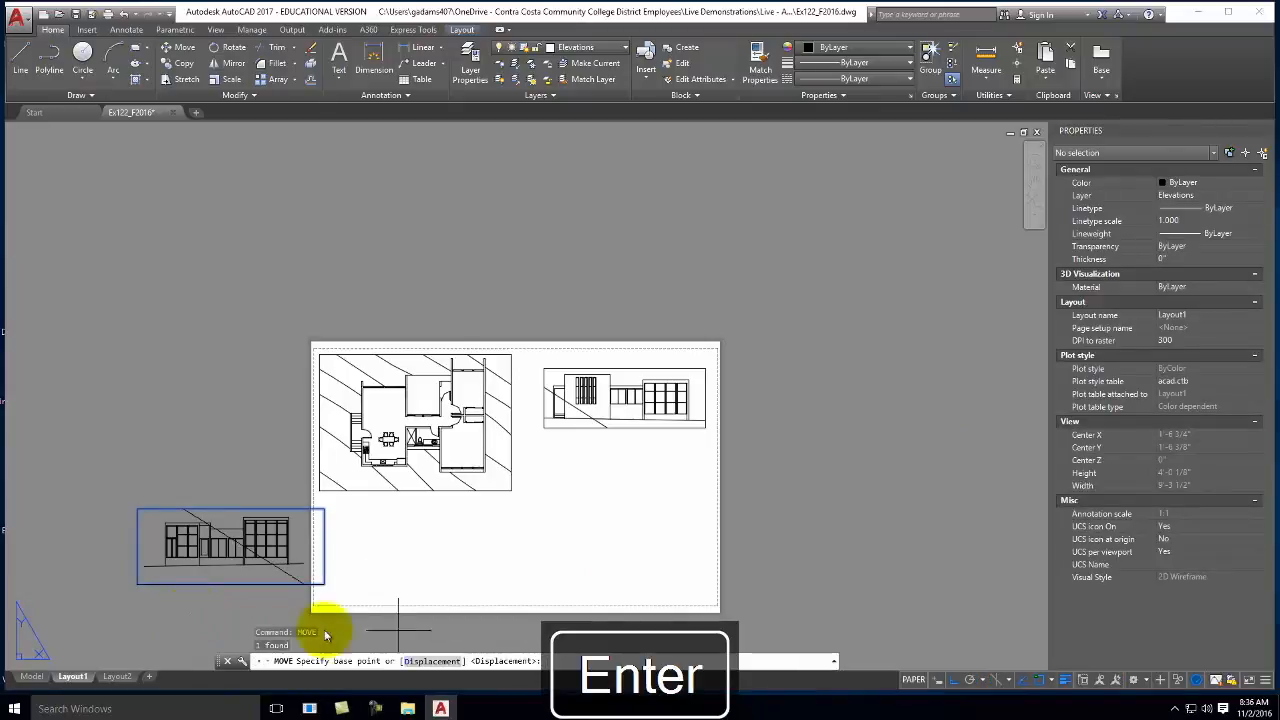
left_click(466, 571)
left_click(655, 566)
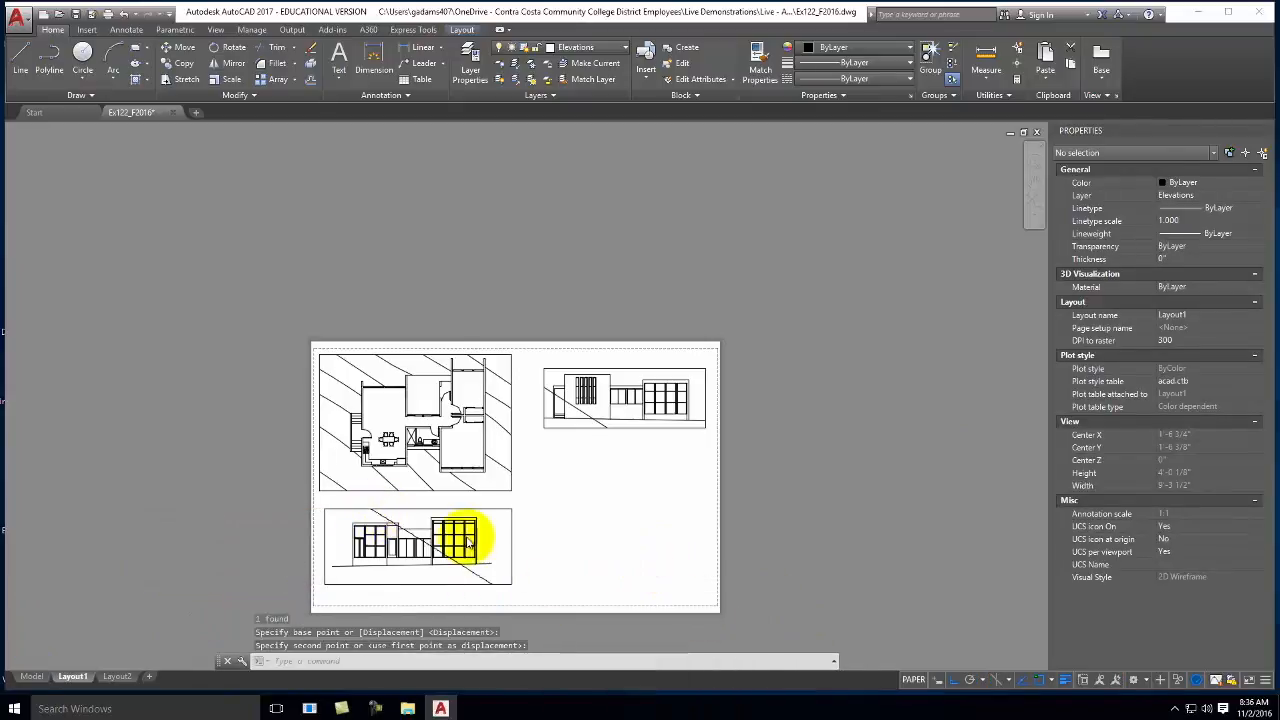
scroll(466, 540, "up", 6)
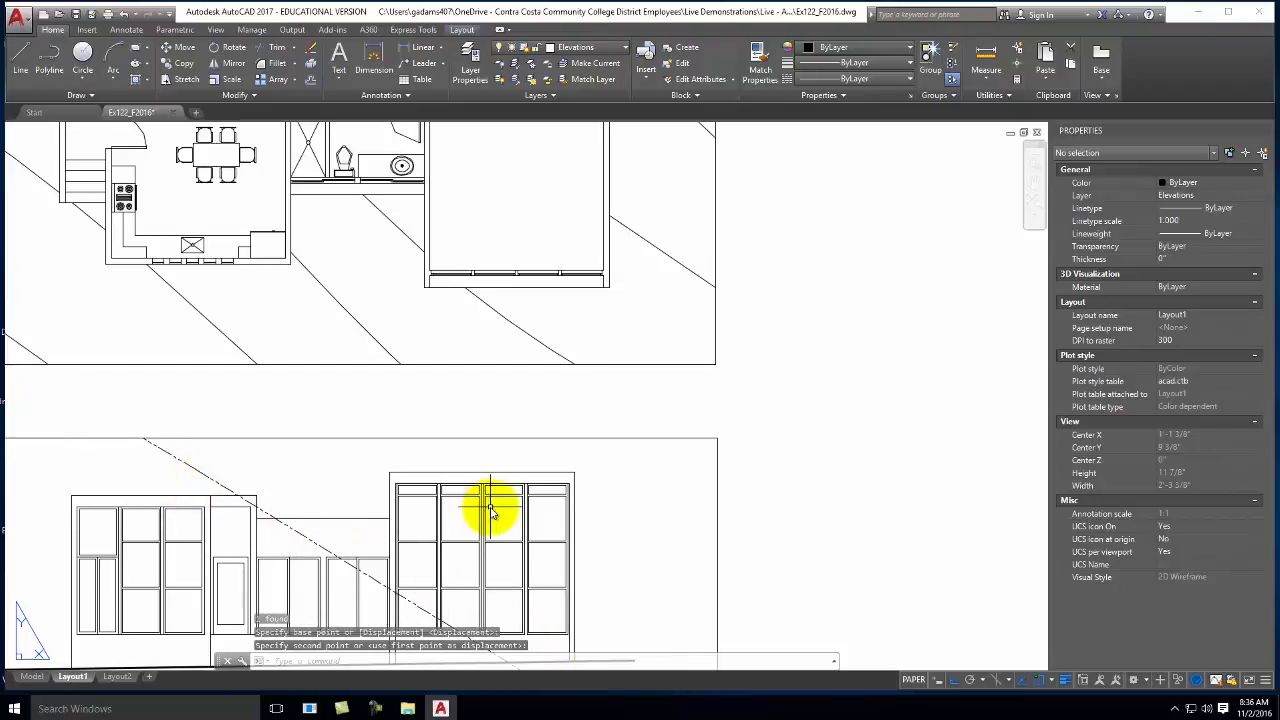
scroll(297, 429, "down", 4)
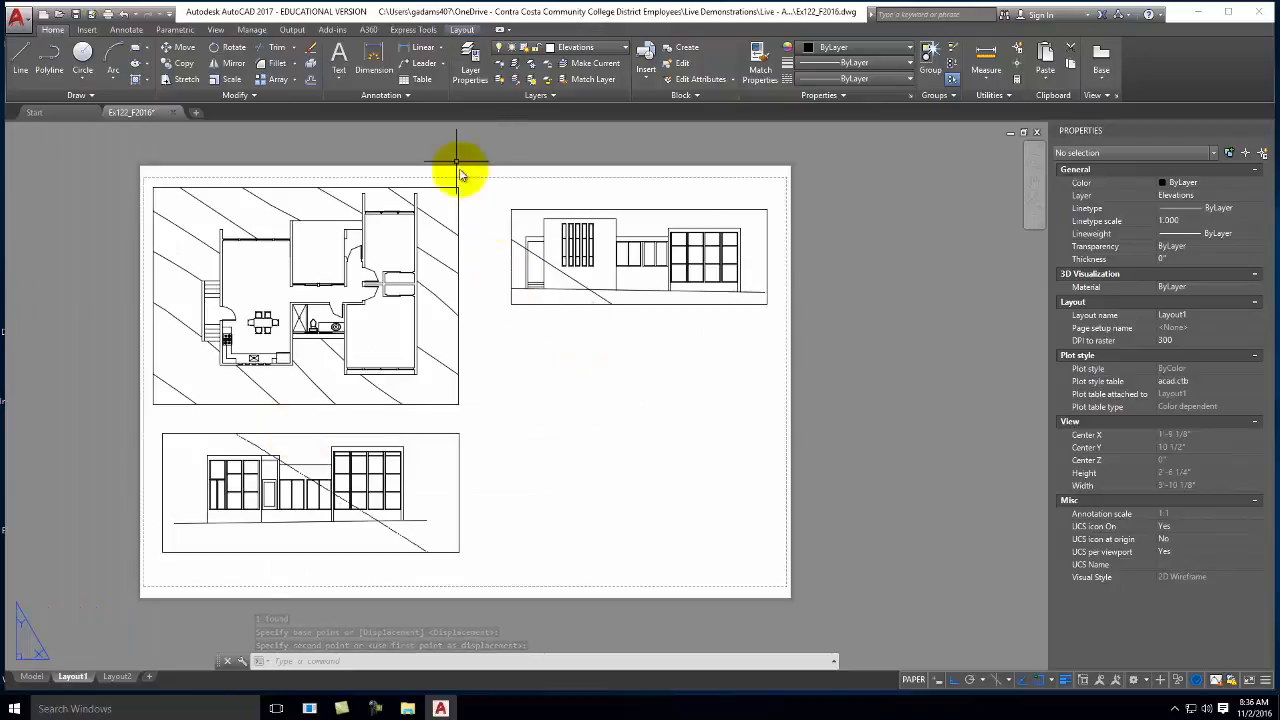
Create a rectangular viewport below the upper elevation viewport, about as wide as that viewport and roughly twice as tall
left_click(462, 29)
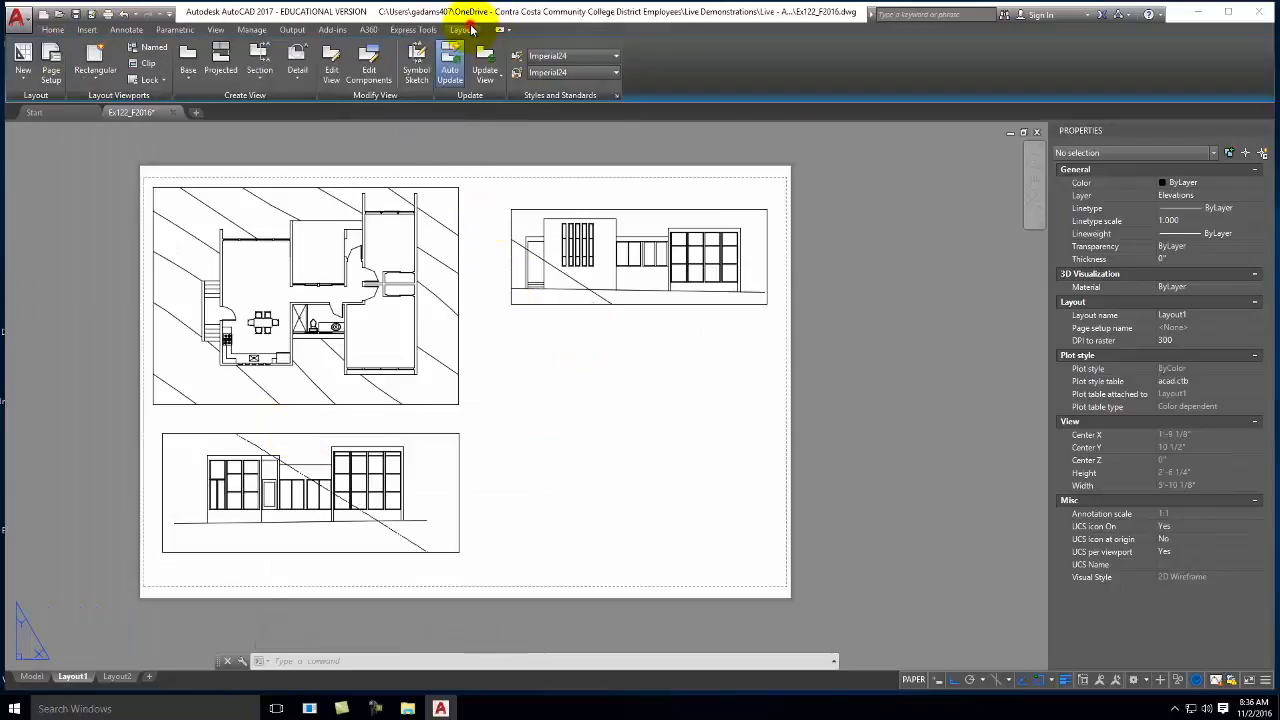
left_click(94, 52)
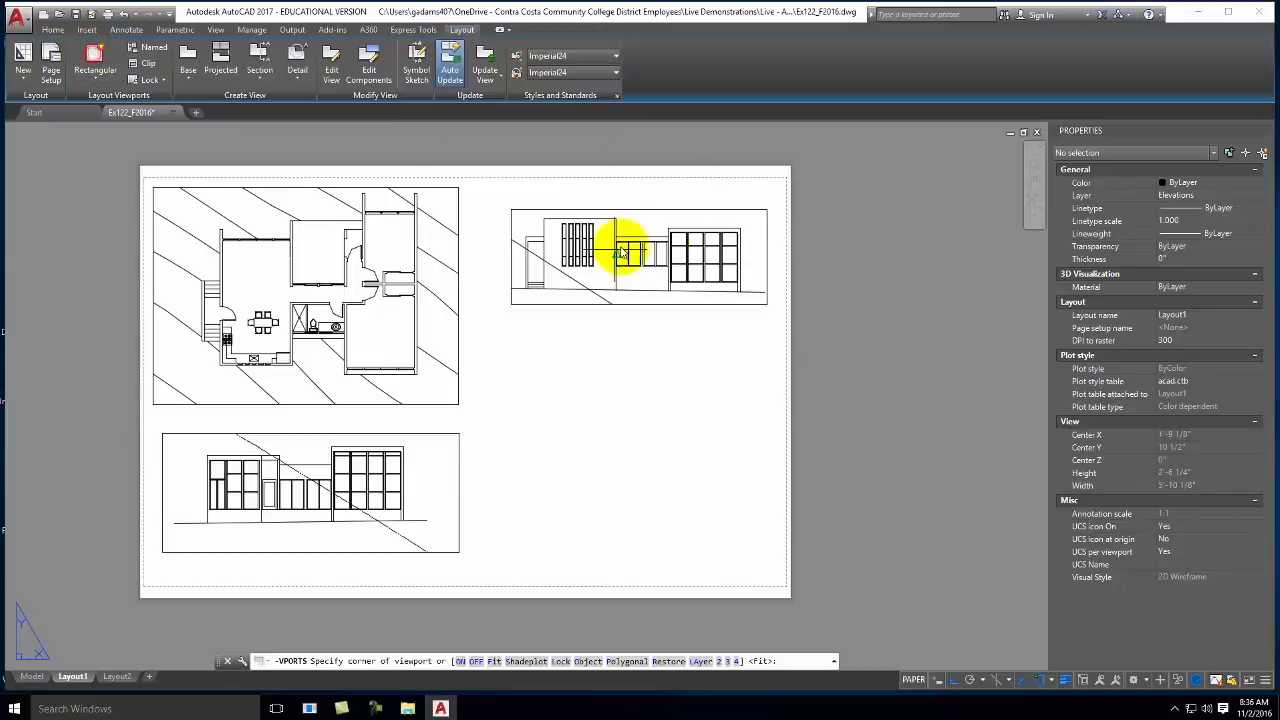
left_click(510, 322)
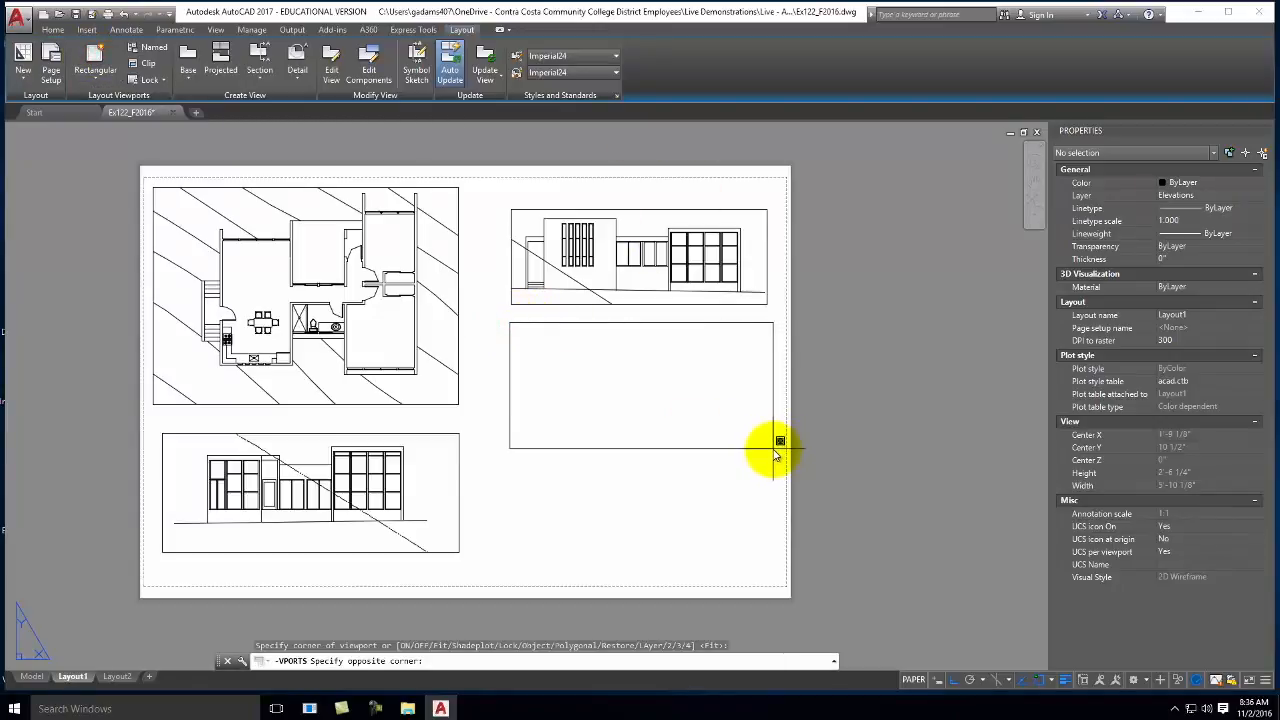
left_click(767, 511)
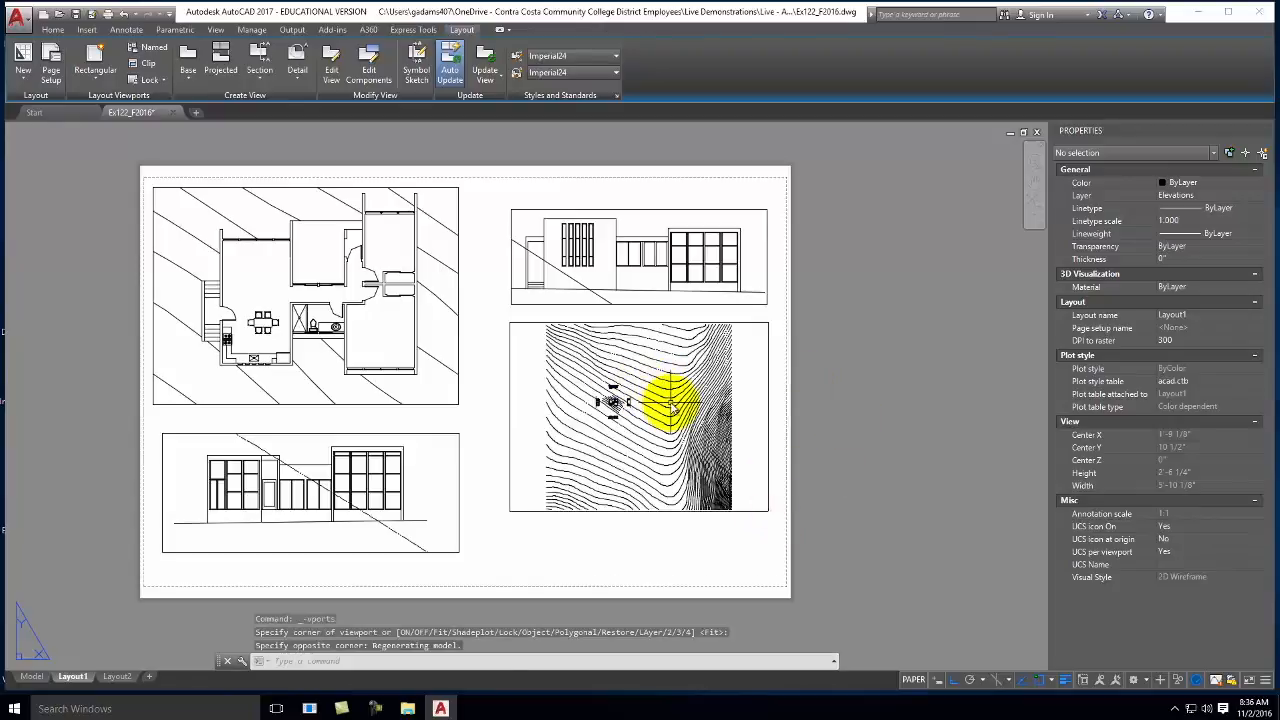
Zoom the newest viewport in on the sideways house elevation beside the floor plan, and return to paper space
double_click(655, 401)
scroll(634, 400, "up", 5)
middle_click_drag(568, 354, 584, 372)
scroll(584, 372, "up", 3)
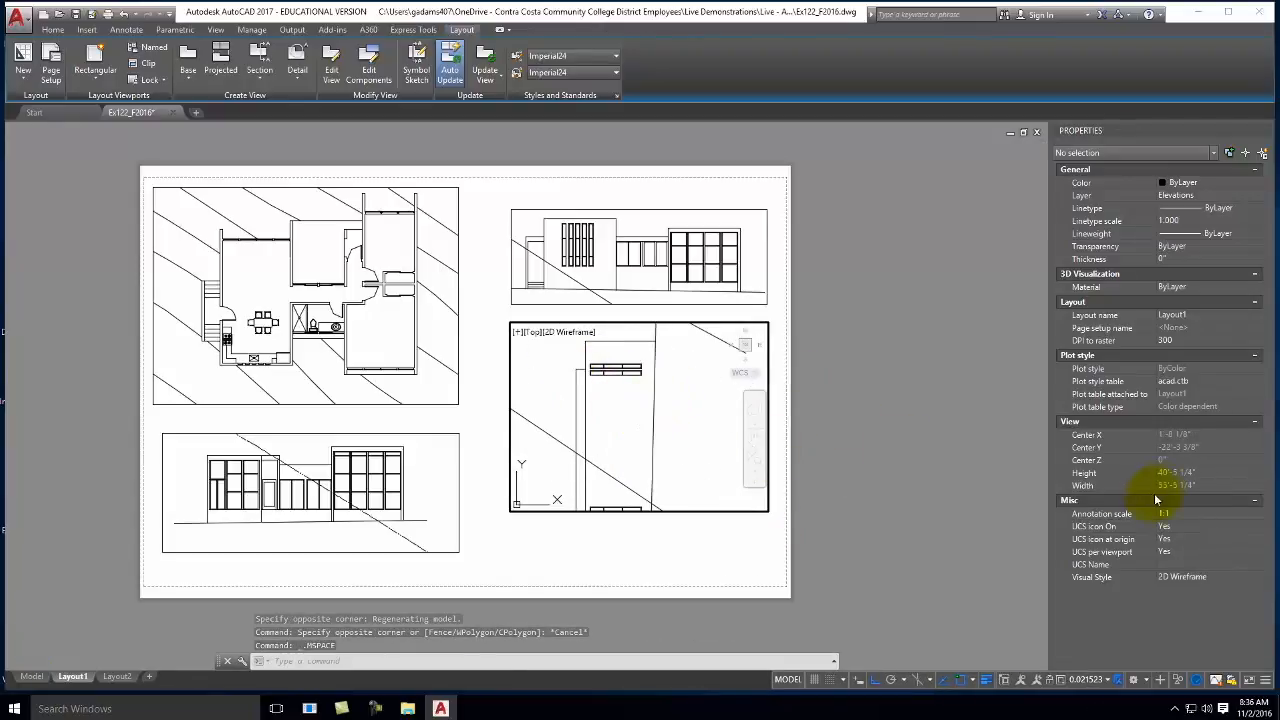
double_click(849, 401)
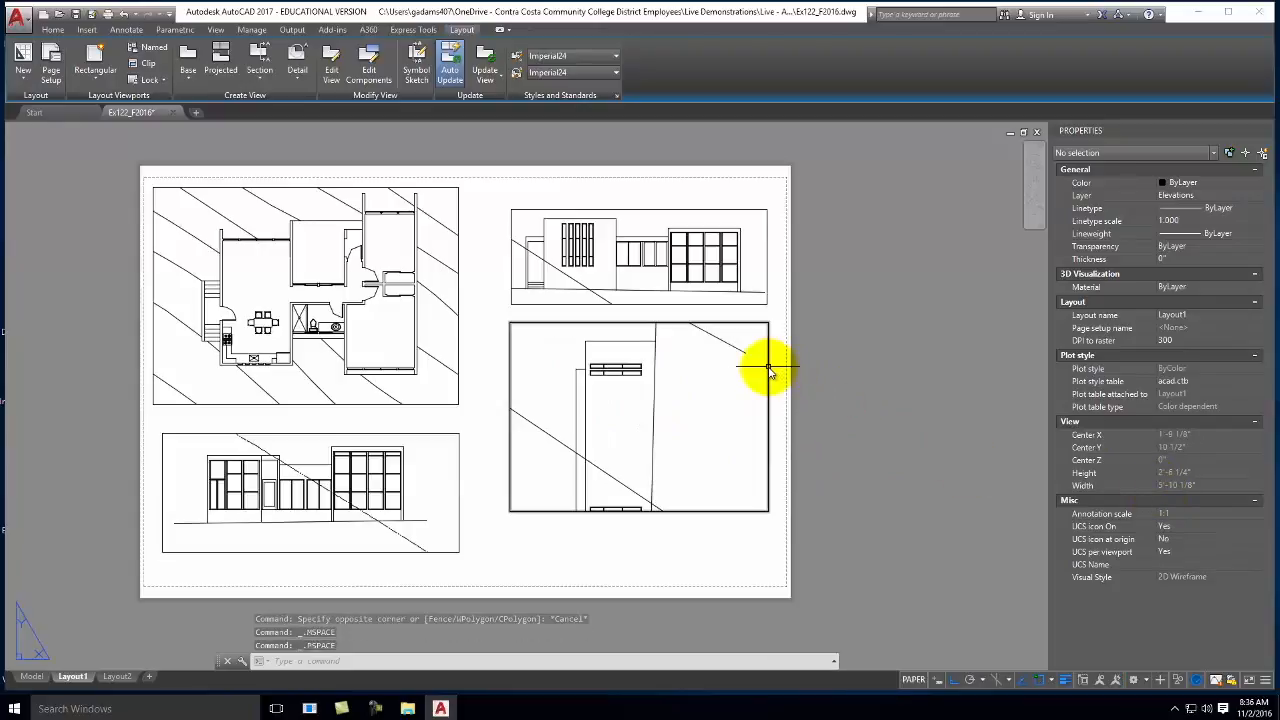
Set the standard scale of the viewport with the sideways elevation, below the upper elevation viewport, to 1/4" = 1'-0"
left_click(767, 369)
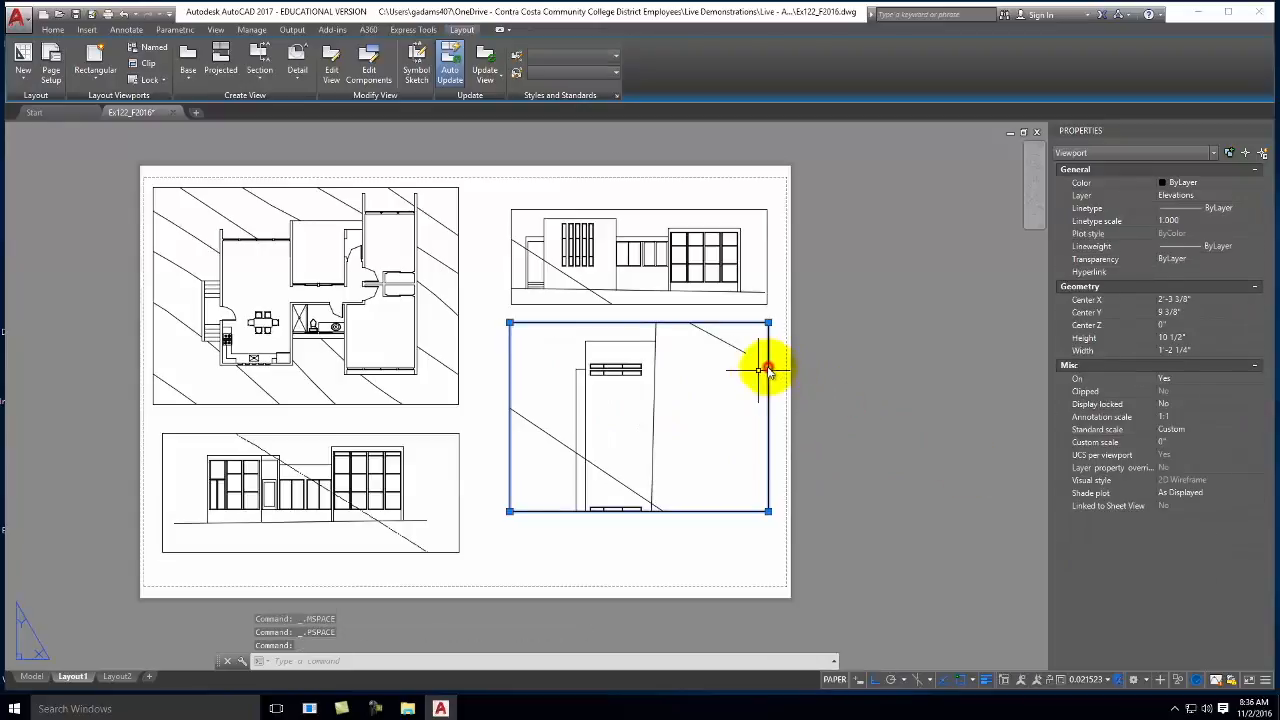
left_click(1187, 416)
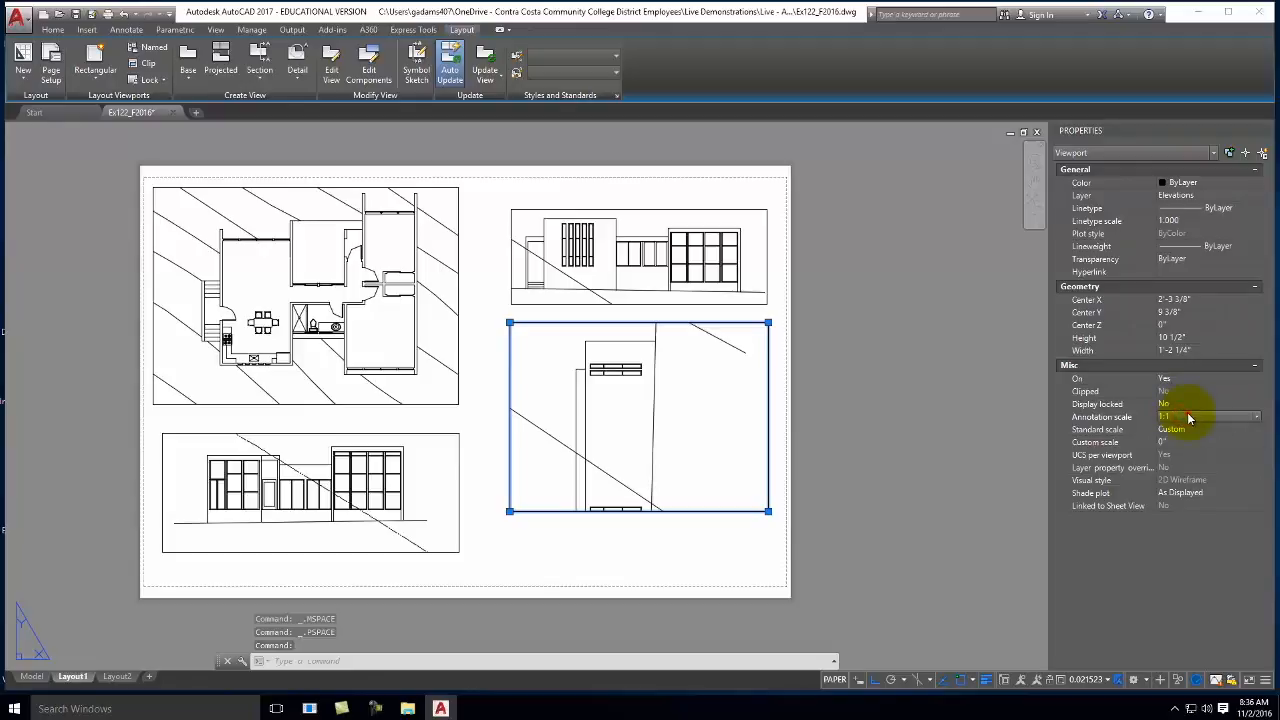
left_click(1189, 418)
left_click(1114, 431)
left_click(1168, 432)
left_click(1187, 429)
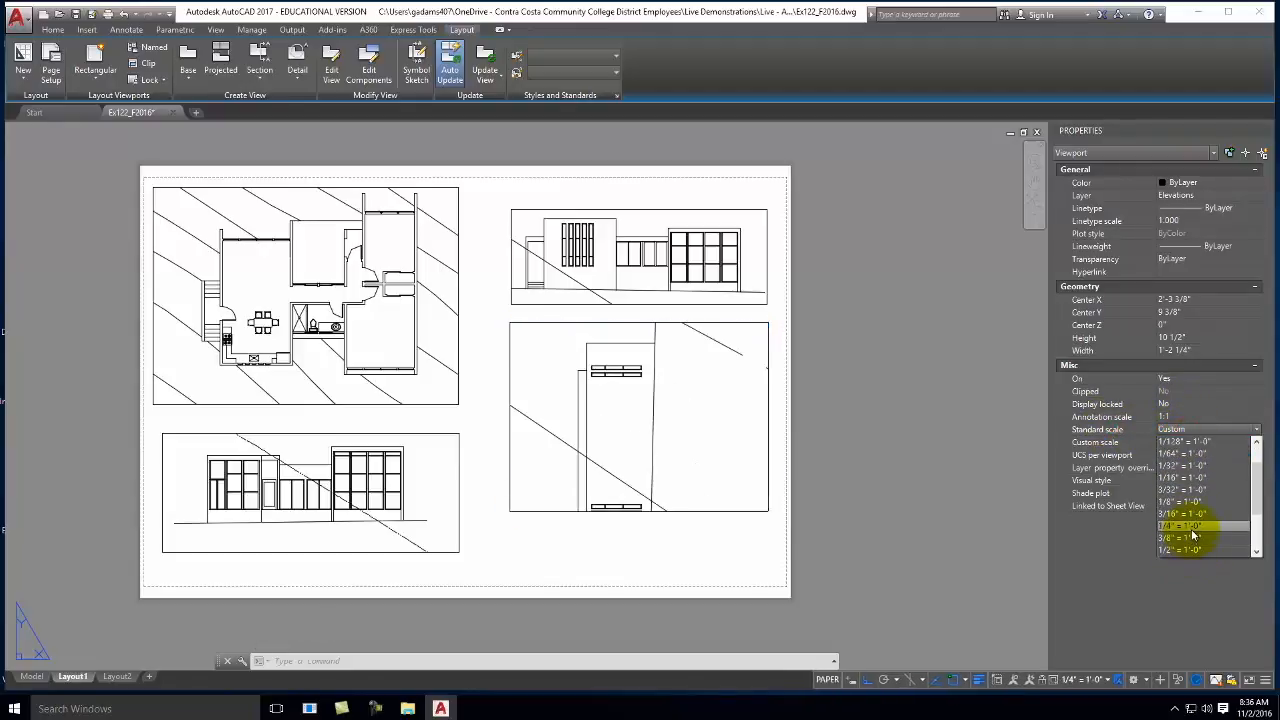
left_click(1185, 549)
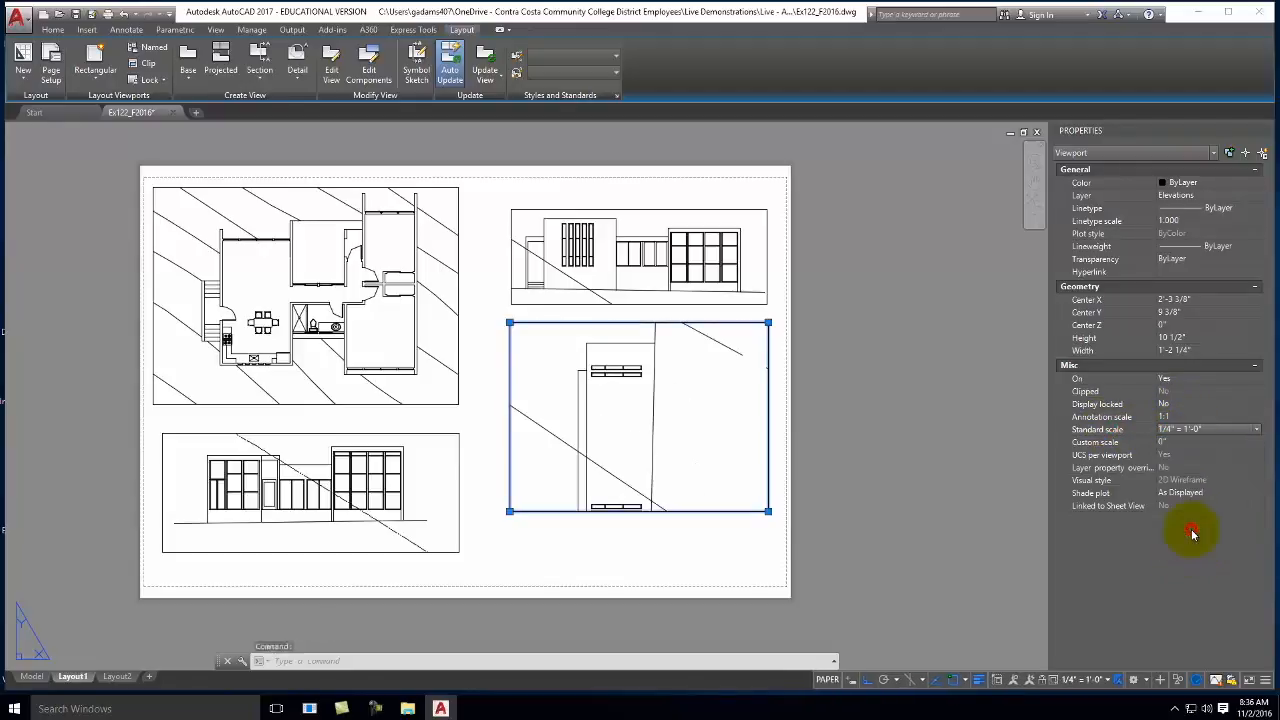
Resize the sideways elevation viewport to about 7" wide by 1'-0 1/4" tall so it closely frames the whole elevation
left_click(768, 512)
left_click(680, 555)
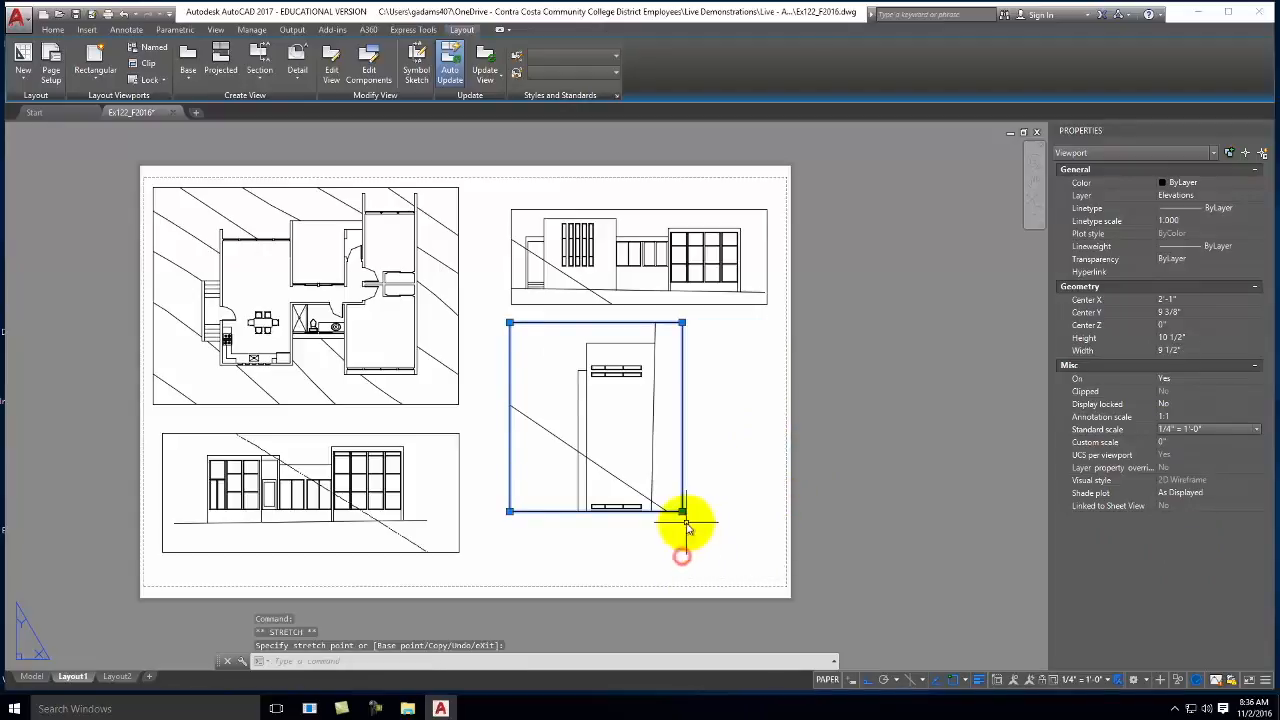
left_click(682, 513)
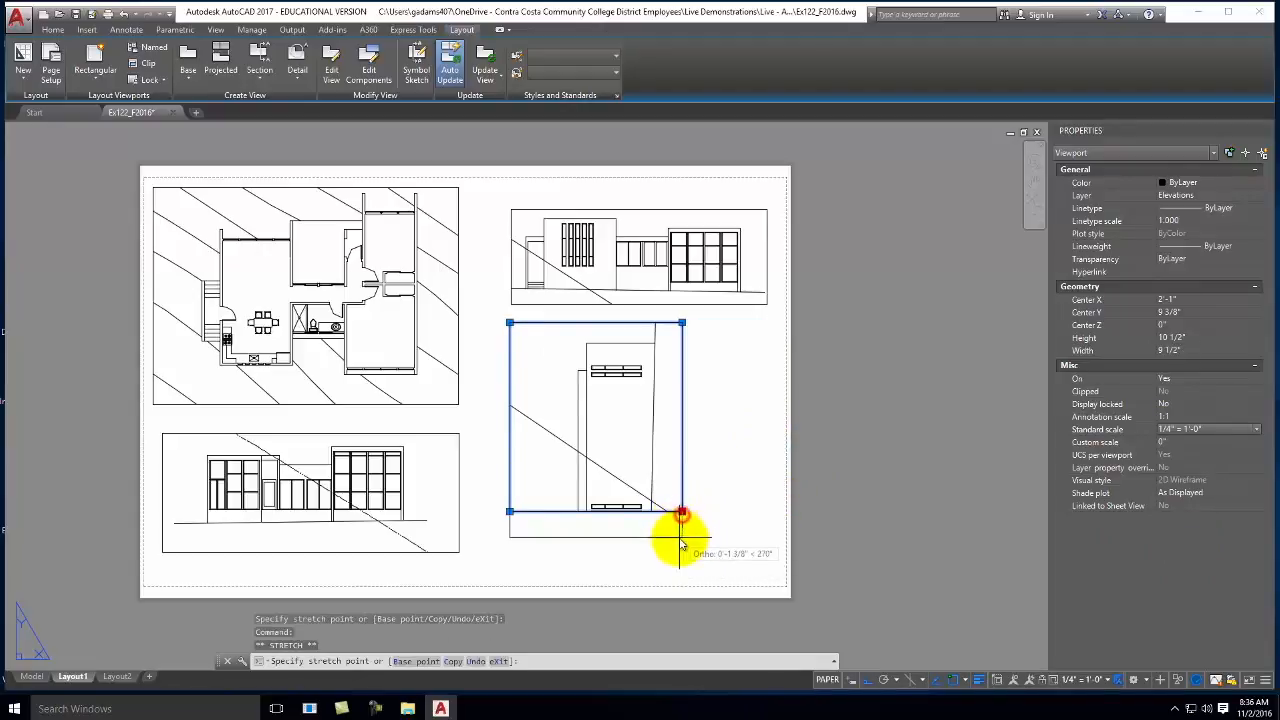
left_click(680, 545)
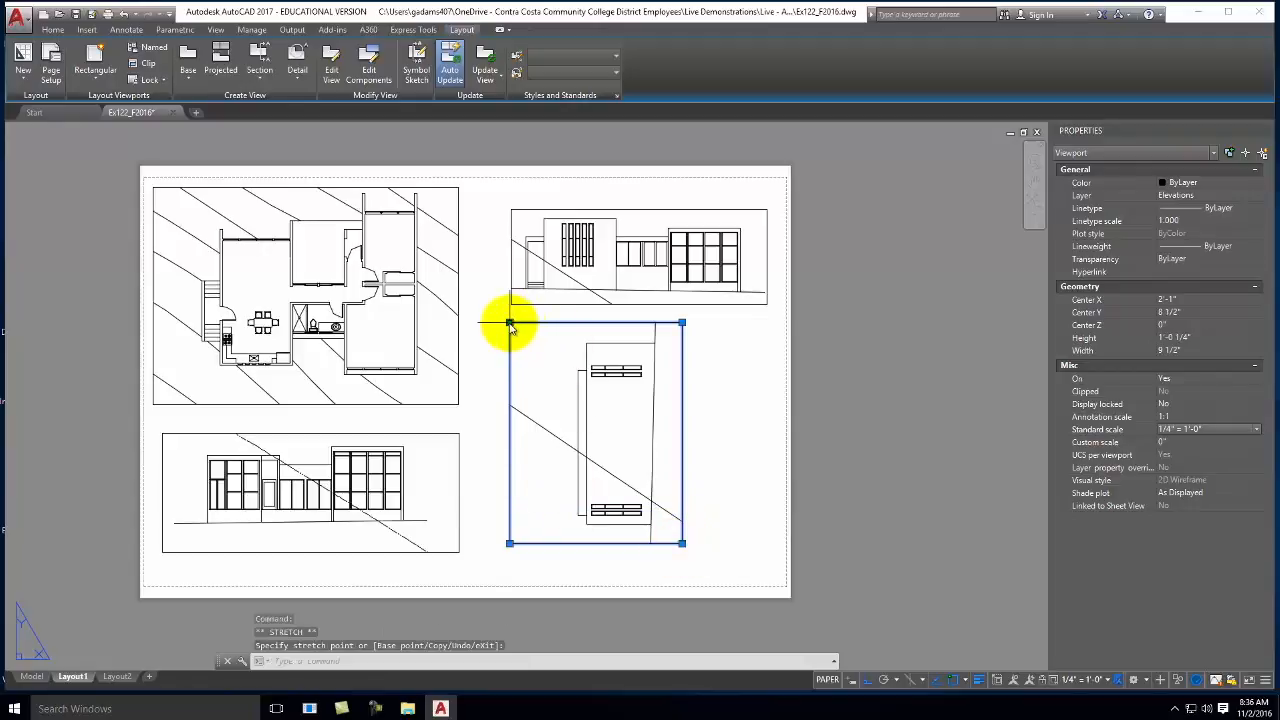
left_click(510, 322)
left_click(556, 343)
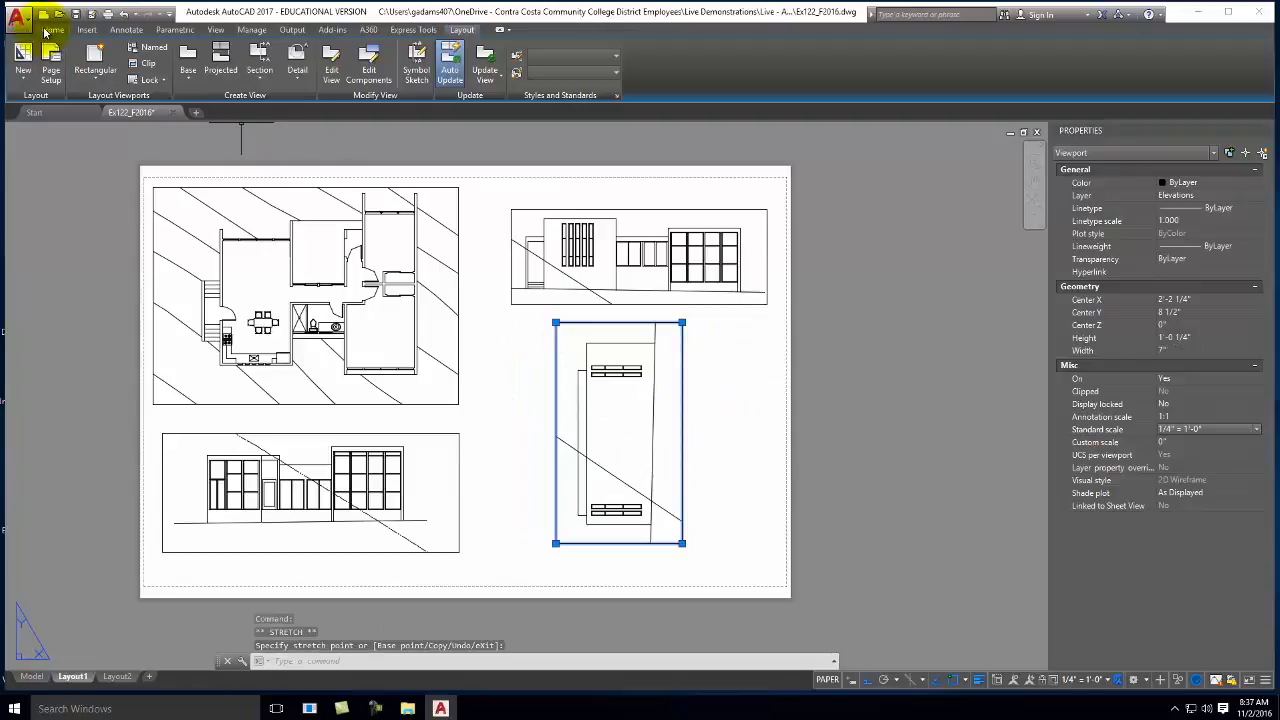
Rotate the sideways elevation viewport 270° about a point on its long edge nearest the ground line, turning the elevation upright
left_click(47, 30)
left_click(236, 50)
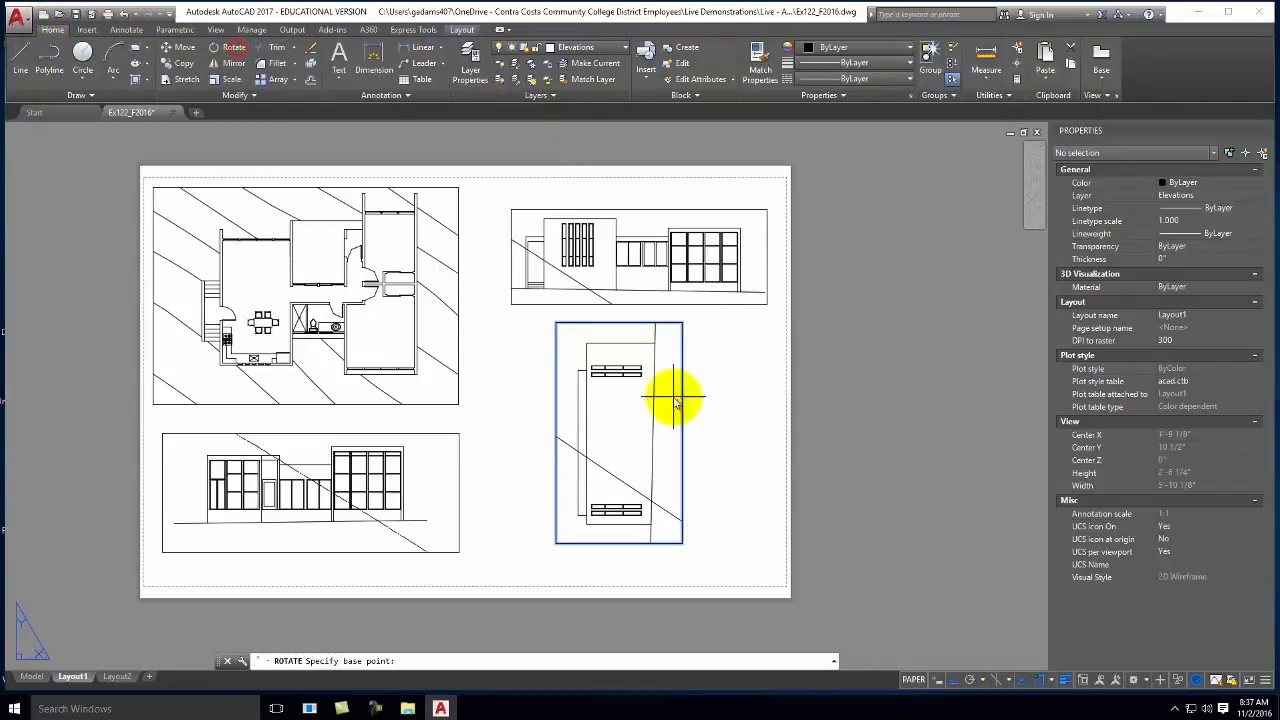
left_click(683, 437)
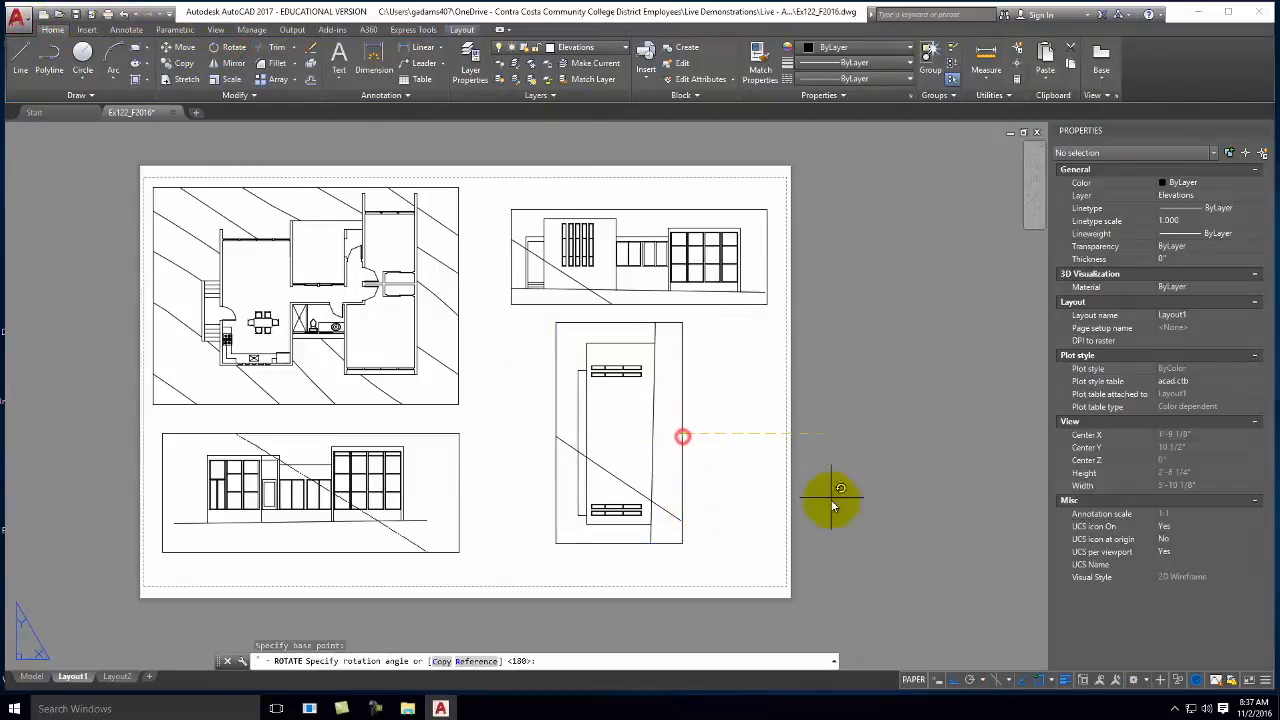
left_click(739, 578)
Move the rotated elevation viewport horizontally back onto the sheet, directly below the upper elevation viewport
left_click(723, 474)
left_click(688, 391)
type("m")
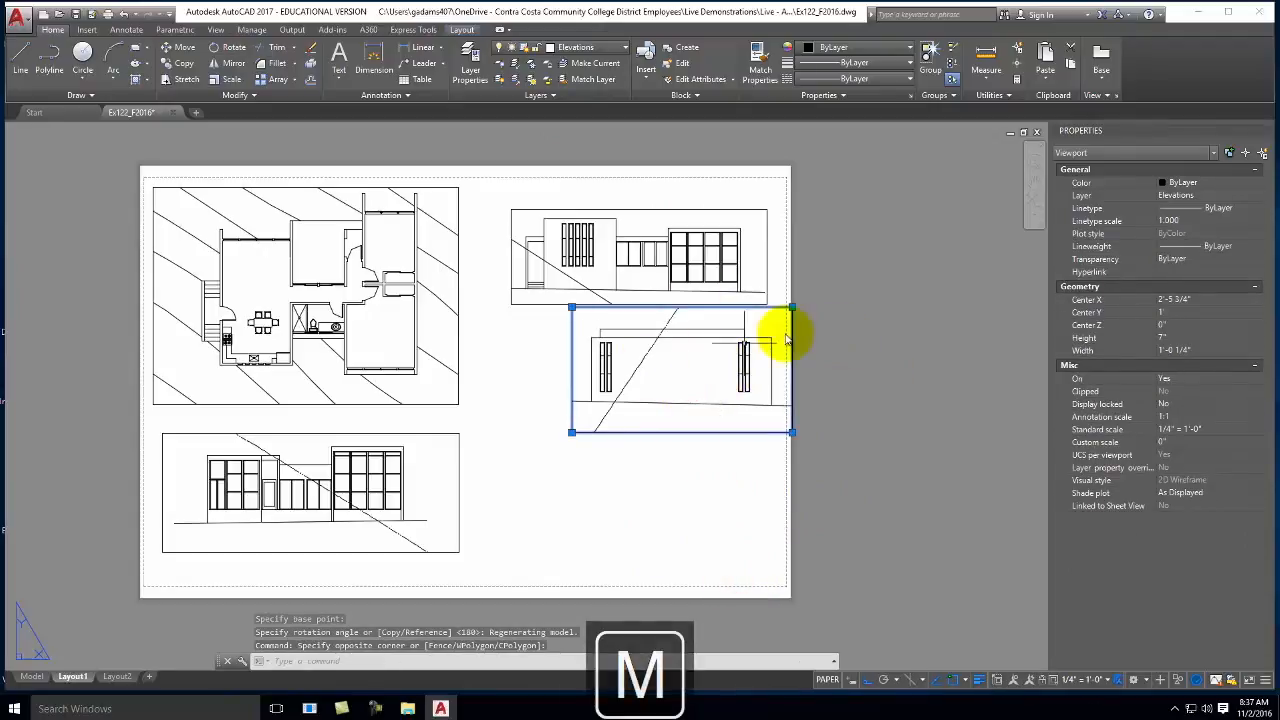
key("Return")
left_click(895, 378)
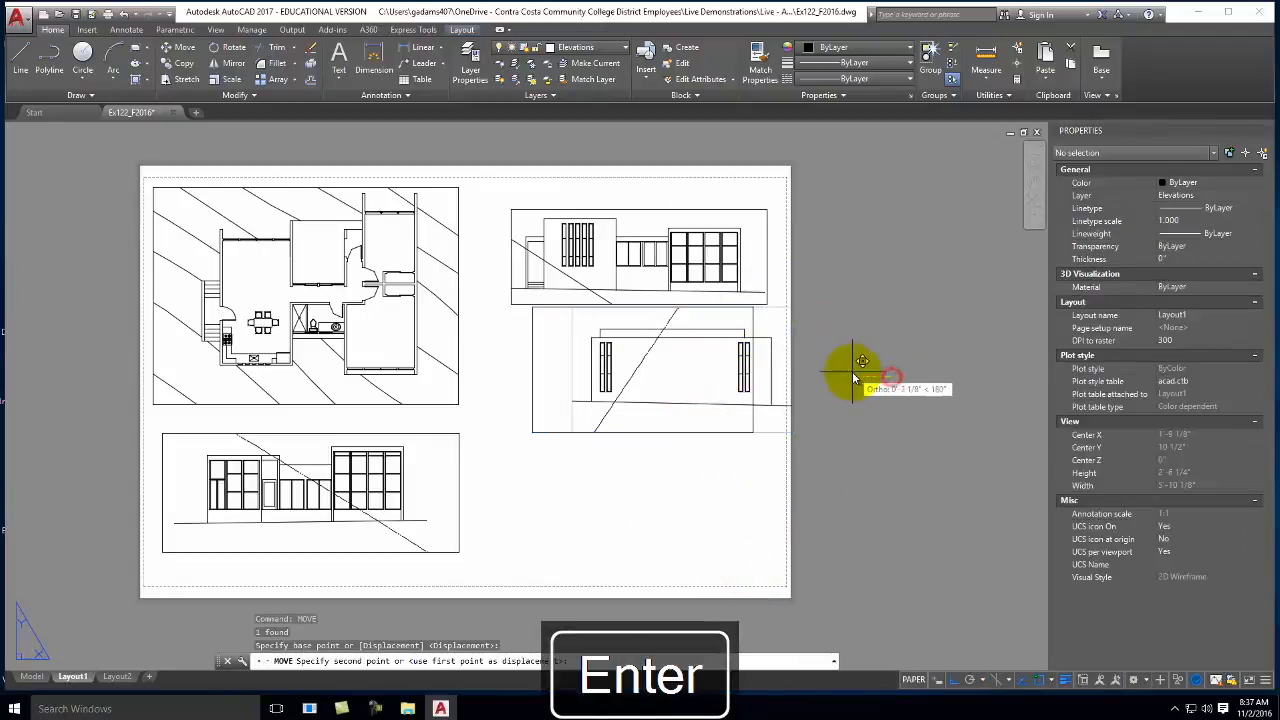
left_click(850, 373)
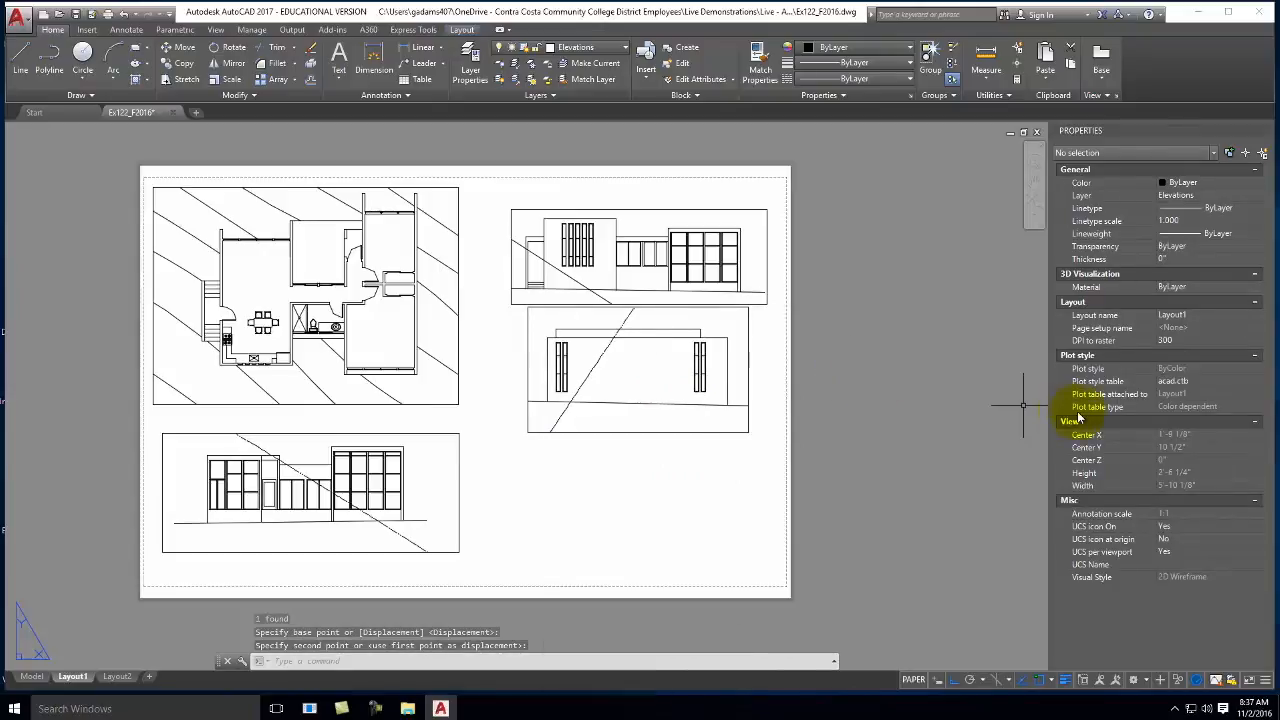
key("Escape")
key("Escape")
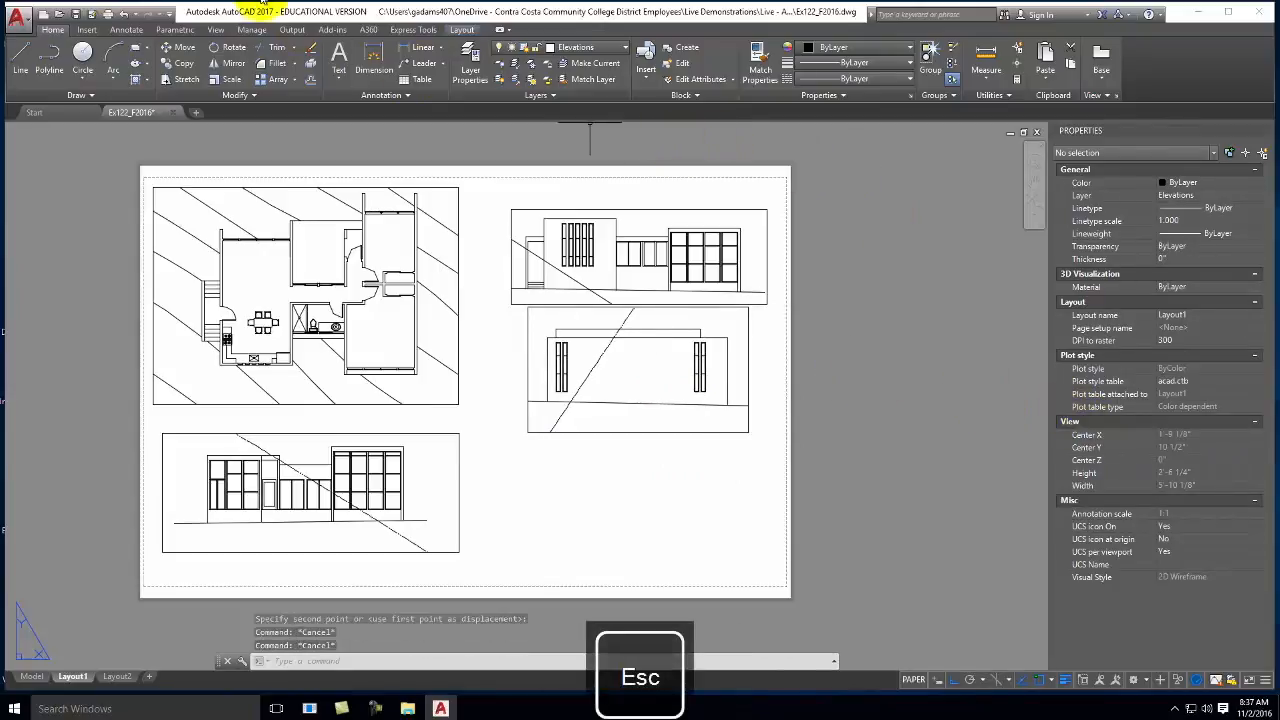
Create a rectangular viewport about 1'-5 1/8" wide by 9 5/8" tall below the two elevation viewports in the sheet's right column
left_click(461, 30)
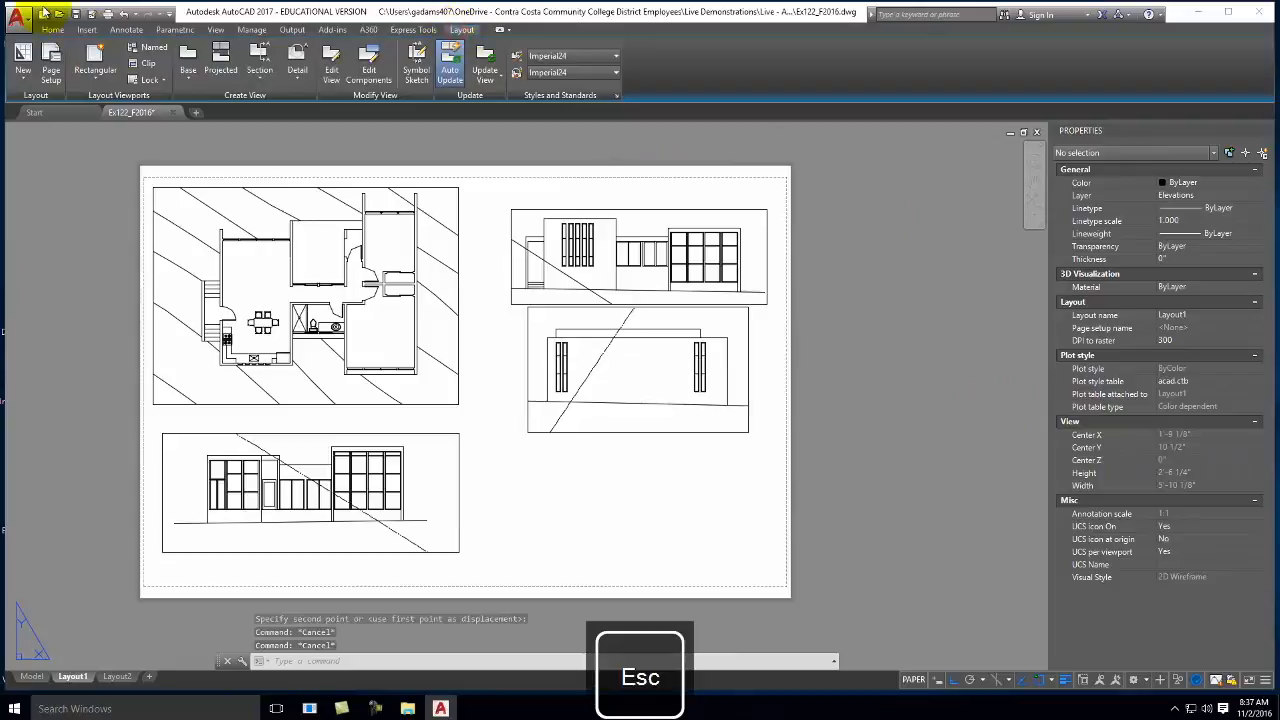
left_click(82, 57)
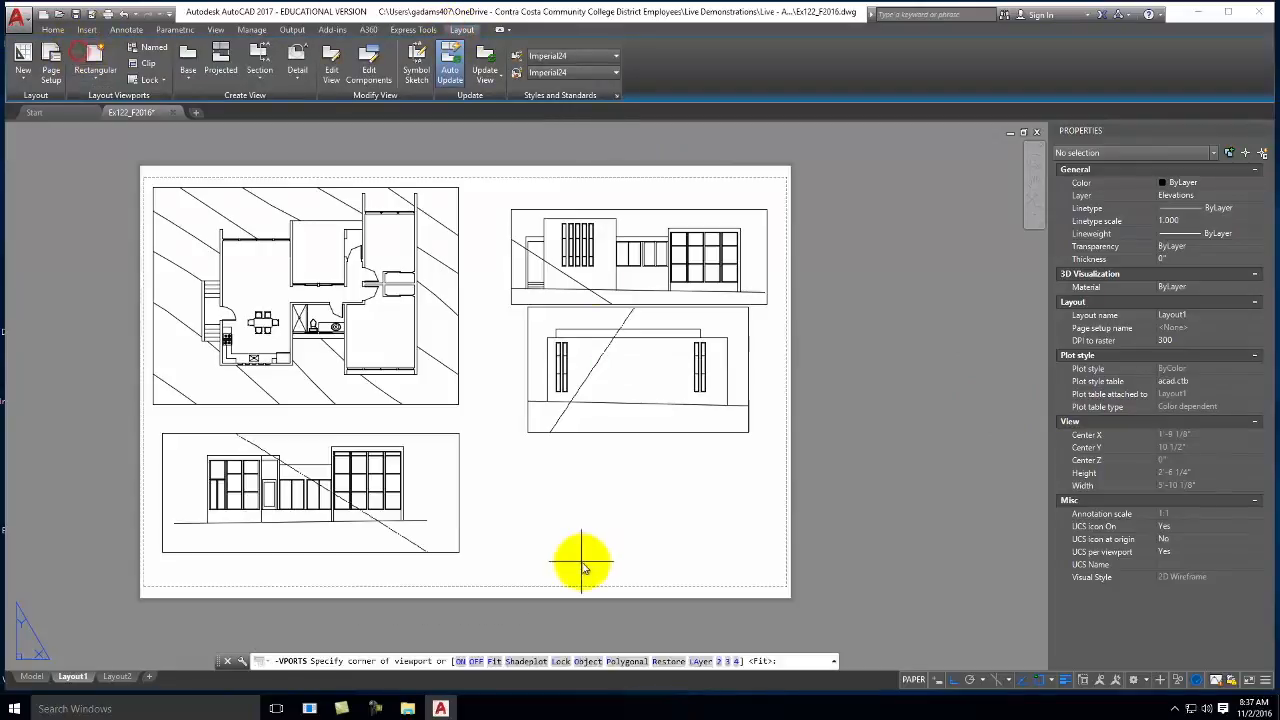
left_click(521, 449)
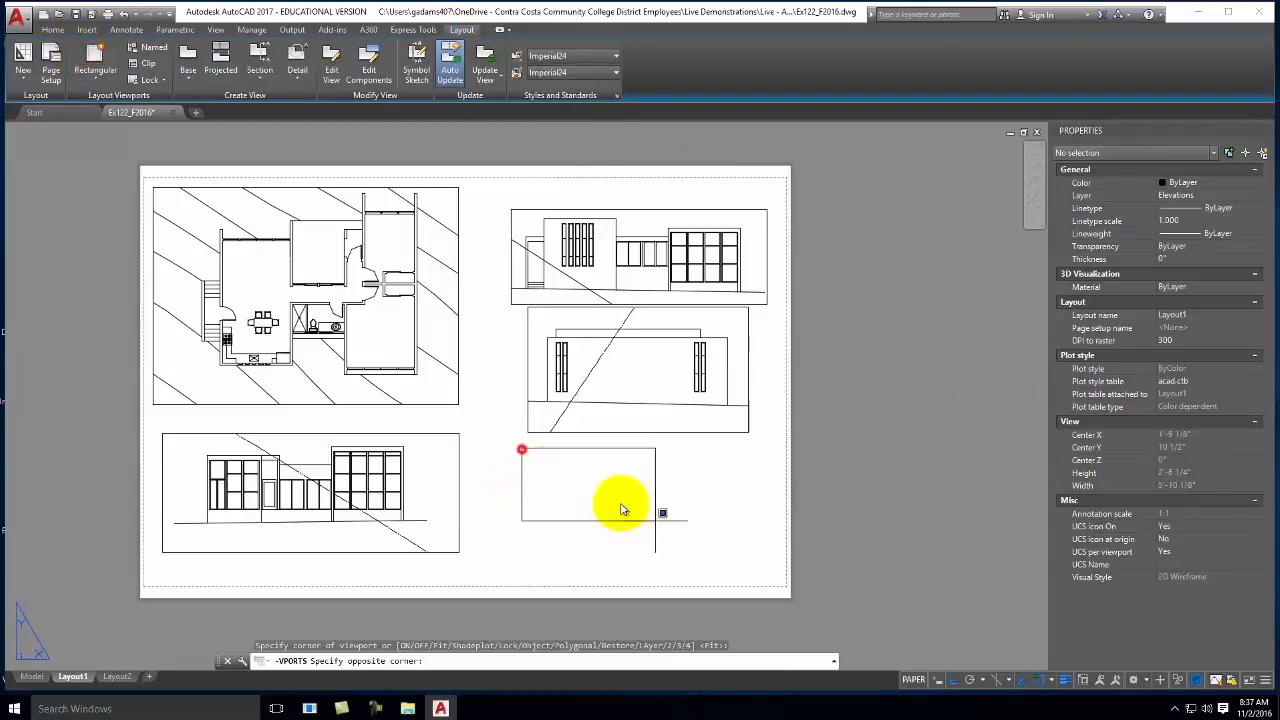
left_click(830, 622)
Zoom the newest viewport in on the remaining sideways elevation with the entrance steps, and return to paper space
double_click(609, 521)
scroll(648, 520, "up", 3)
scroll(645, 524, "up", 10)
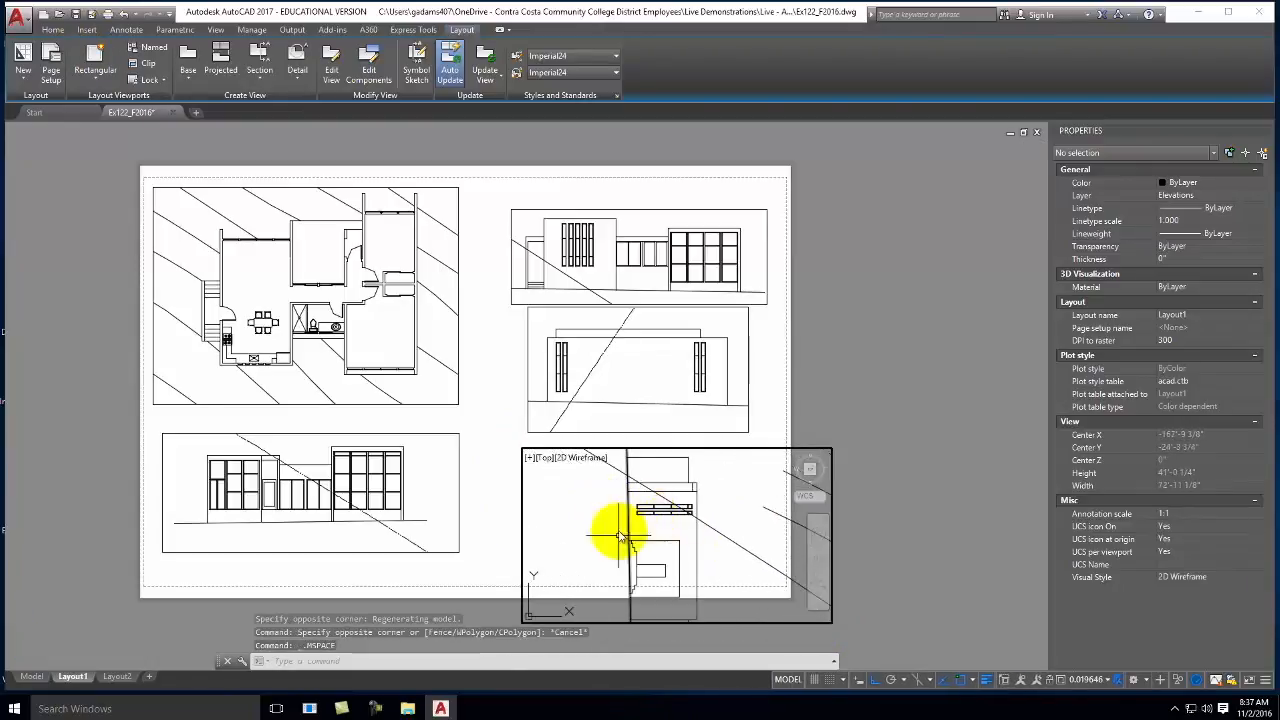
double_click(872, 497)
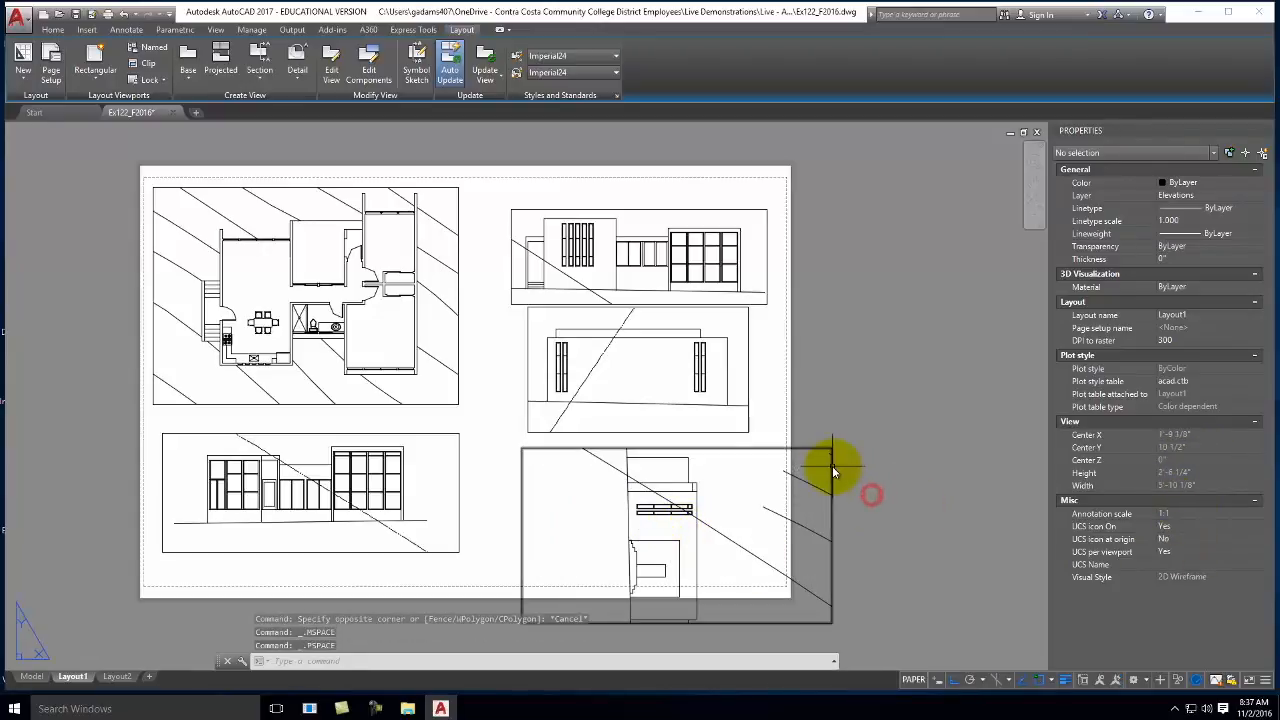
Set the standard scale of the newest viewport to 1/4" = 1'-0"
left_click(831, 466)
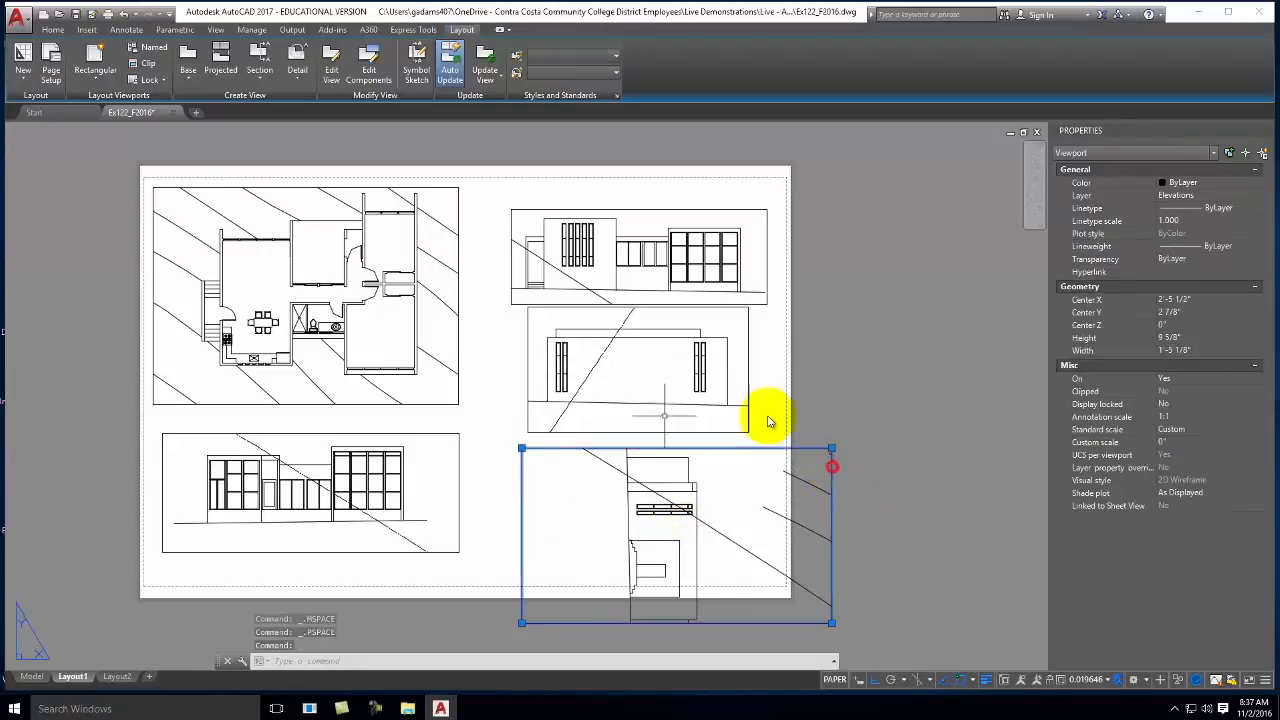
left_click(1173, 432)
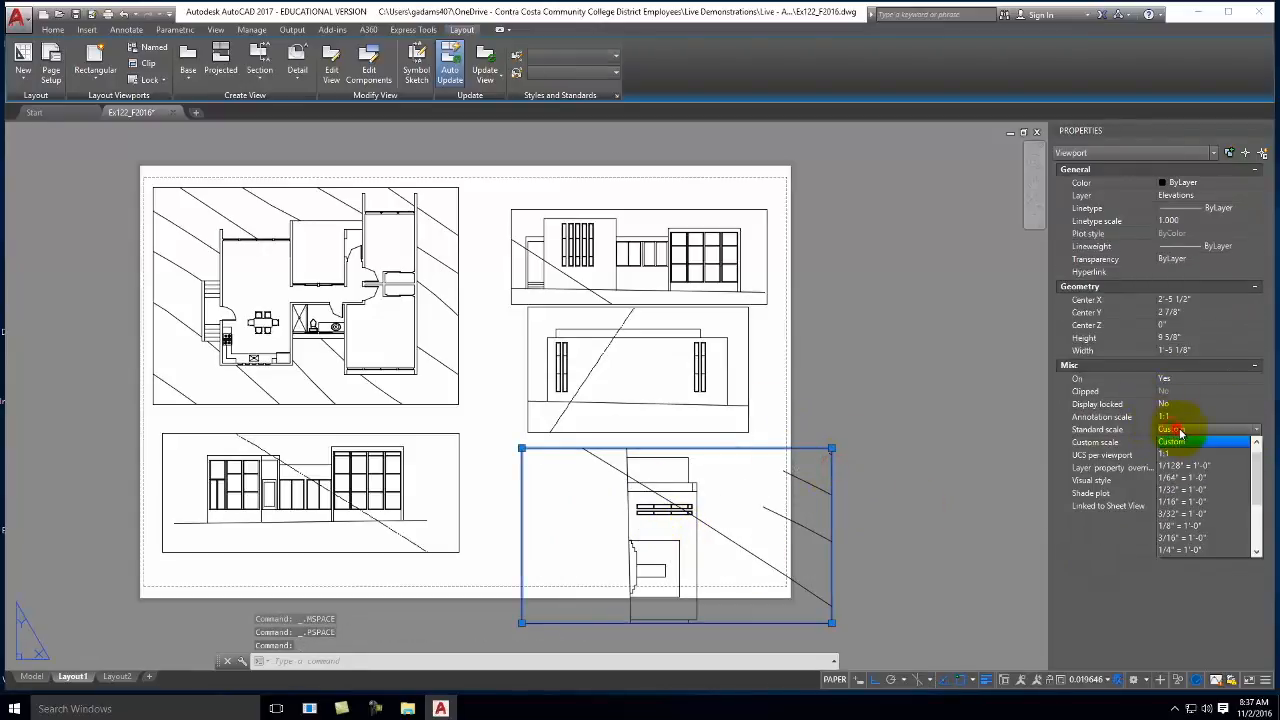
left_click(1181, 549)
Stretch the newest viewport to about 1'-1 3/4" tall and narrow it to about 6 1/8" around the sideways elevation
scroll(737, 314, "down", 3)
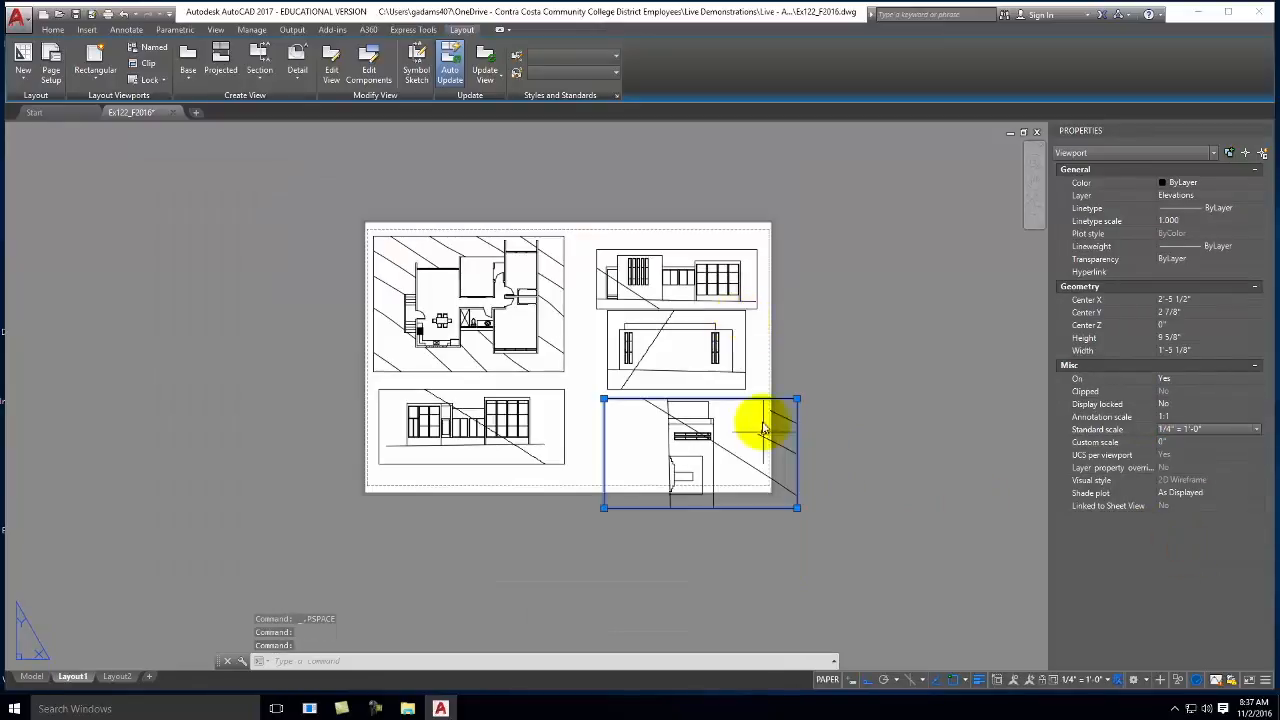
scroll(790, 540, "up", 3)
left_click(799, 481)
left_click(800, 555)
left_click(800, 555)
left_click(695, 530)
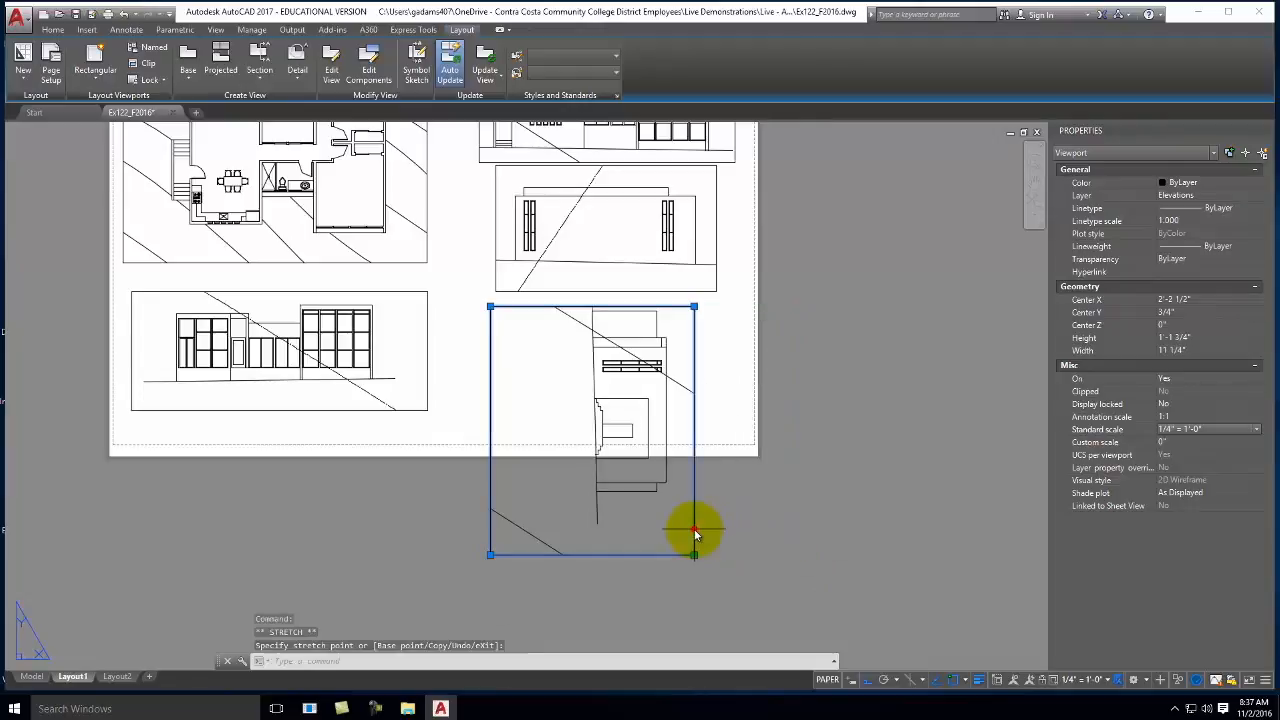
left_click(490, 555)
left_click(583, 575)
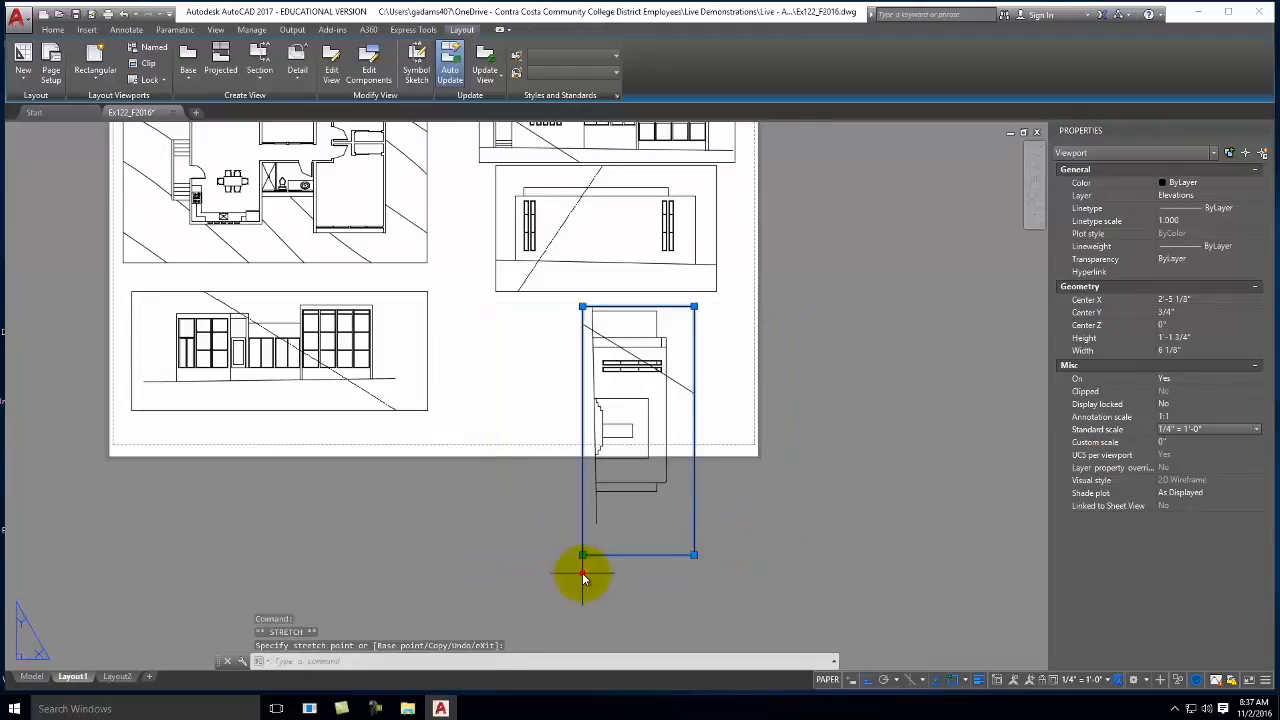
Extend the viewport's upper edge to meet the viewport above, and raise its lower edge to just below the elevation, about 11 7/8" tall
left_click(695, 307)
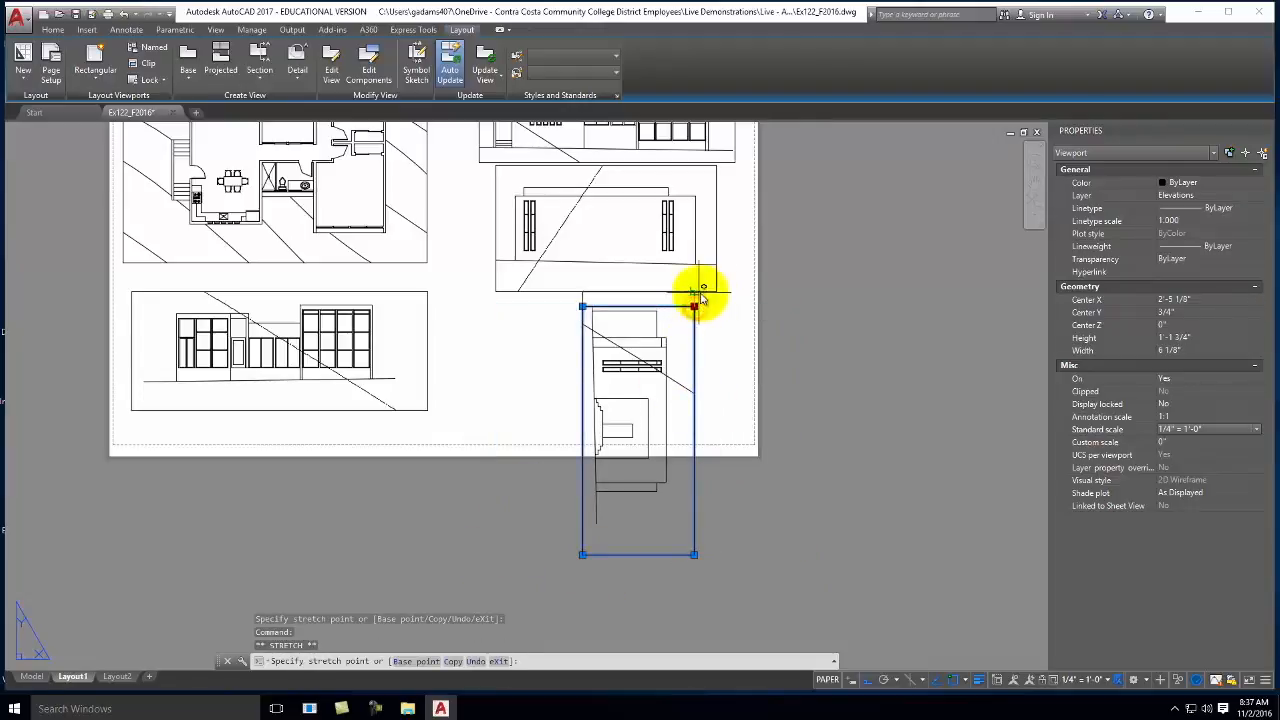
left_click(697, 293)
left_click(694, 555)
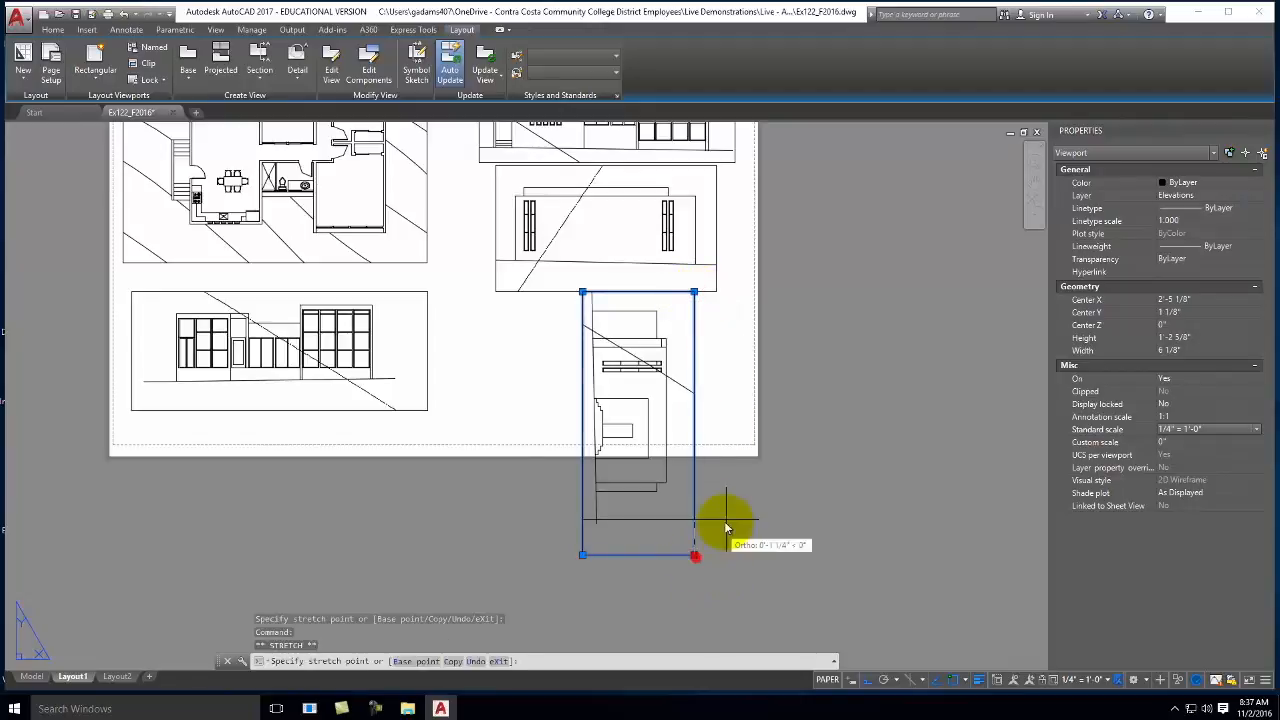
left_click(718, 508)
key("Escape")
Rotate the newest viewport a quarter turn counterclockwise about its lower right corner so the entrance elevation stands upright
left_click(733, 538)
left_click(567, 489)
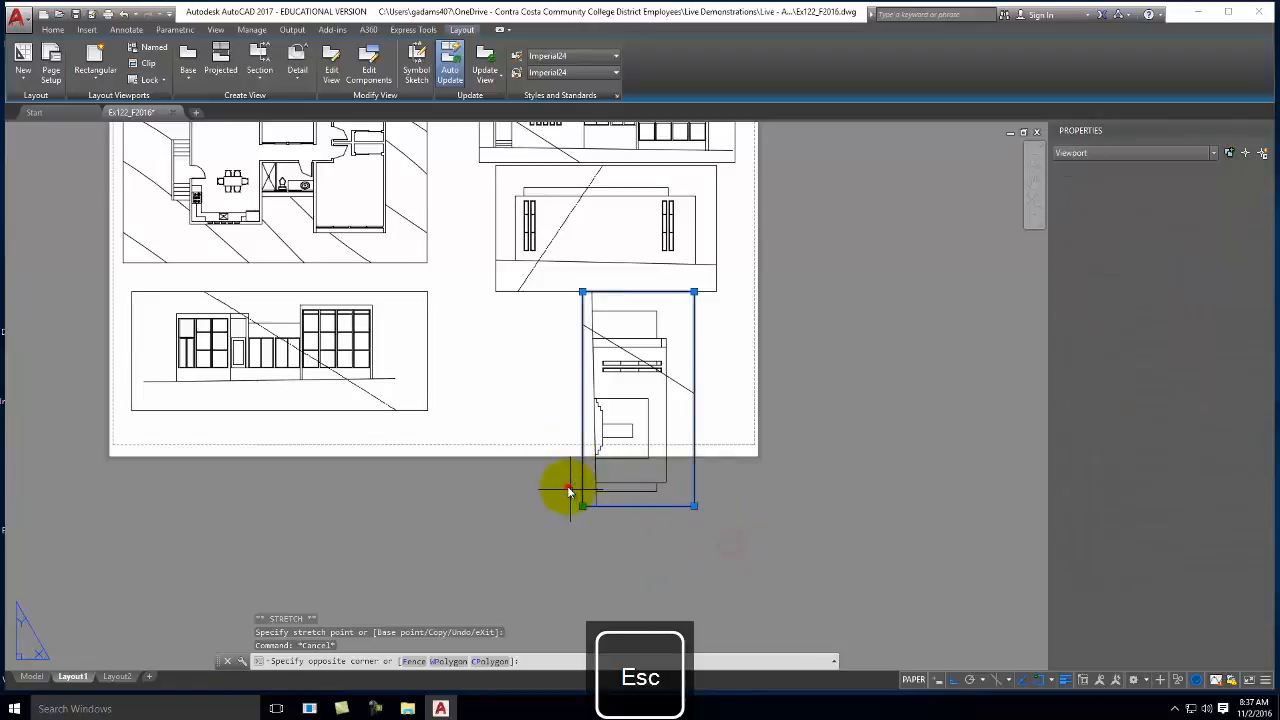
left_click(53, 30)
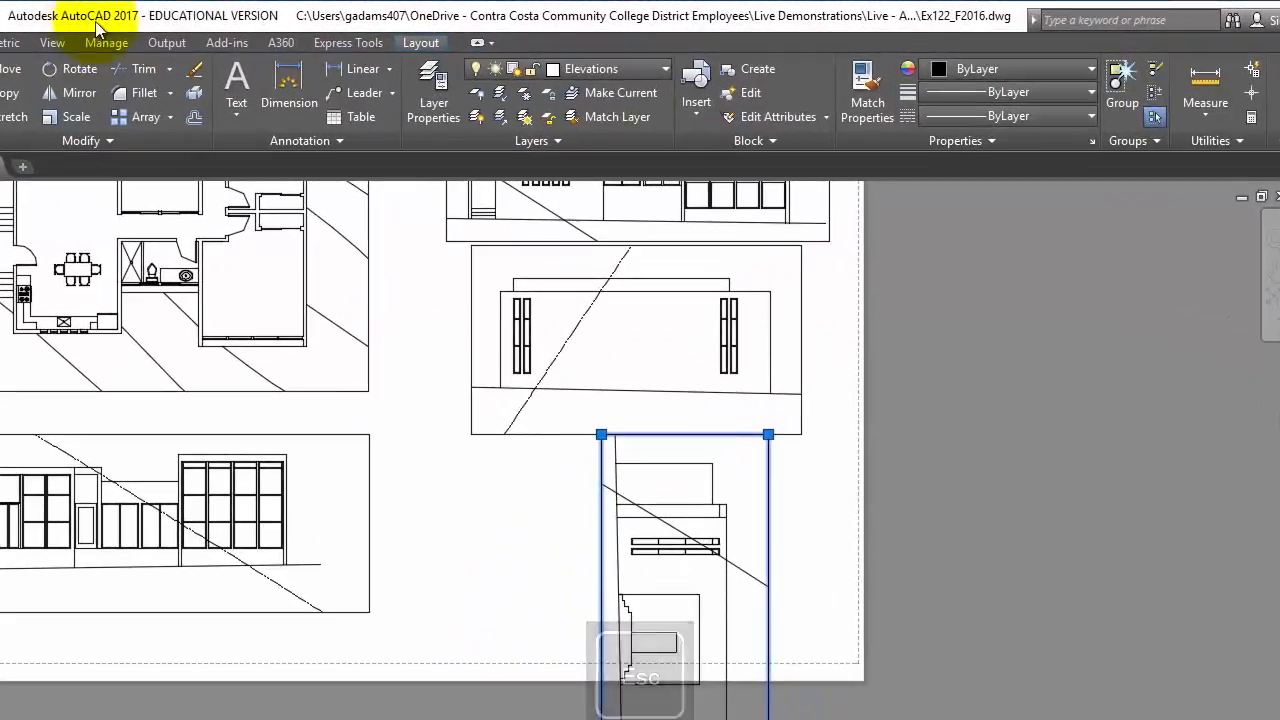
left_click(58, 61)
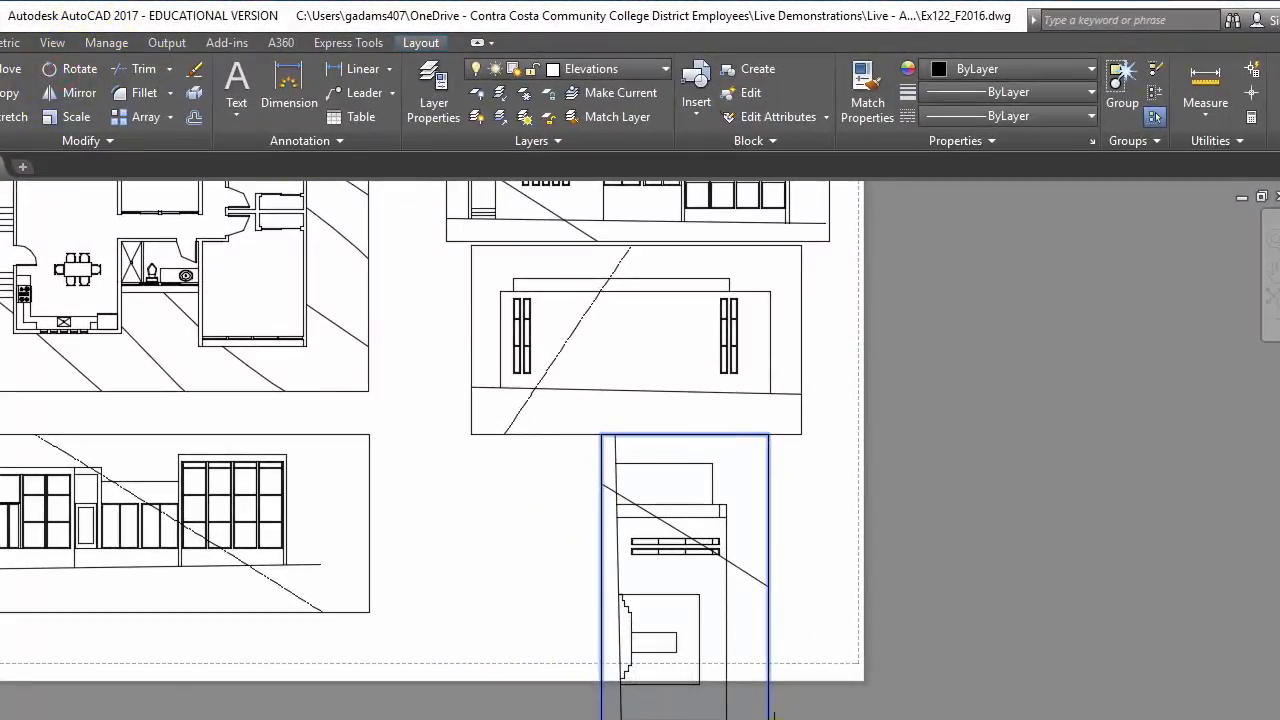
left_click(941, 502)
Move the rotated entrance elevation viewport straight up about 11" onto the sheet, below the middle elevation viewport
left_click(786, 652)
left_click(604, 714)
key("m")
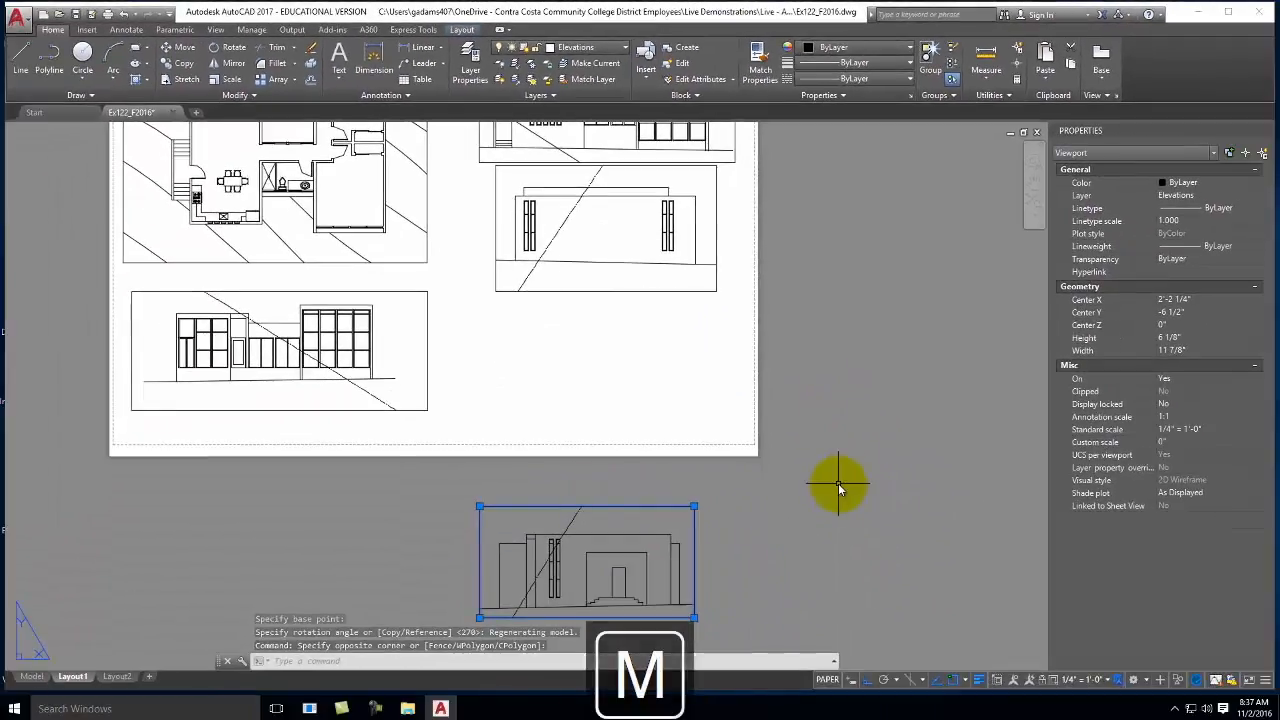
key("Return")
left_click(872, 563)
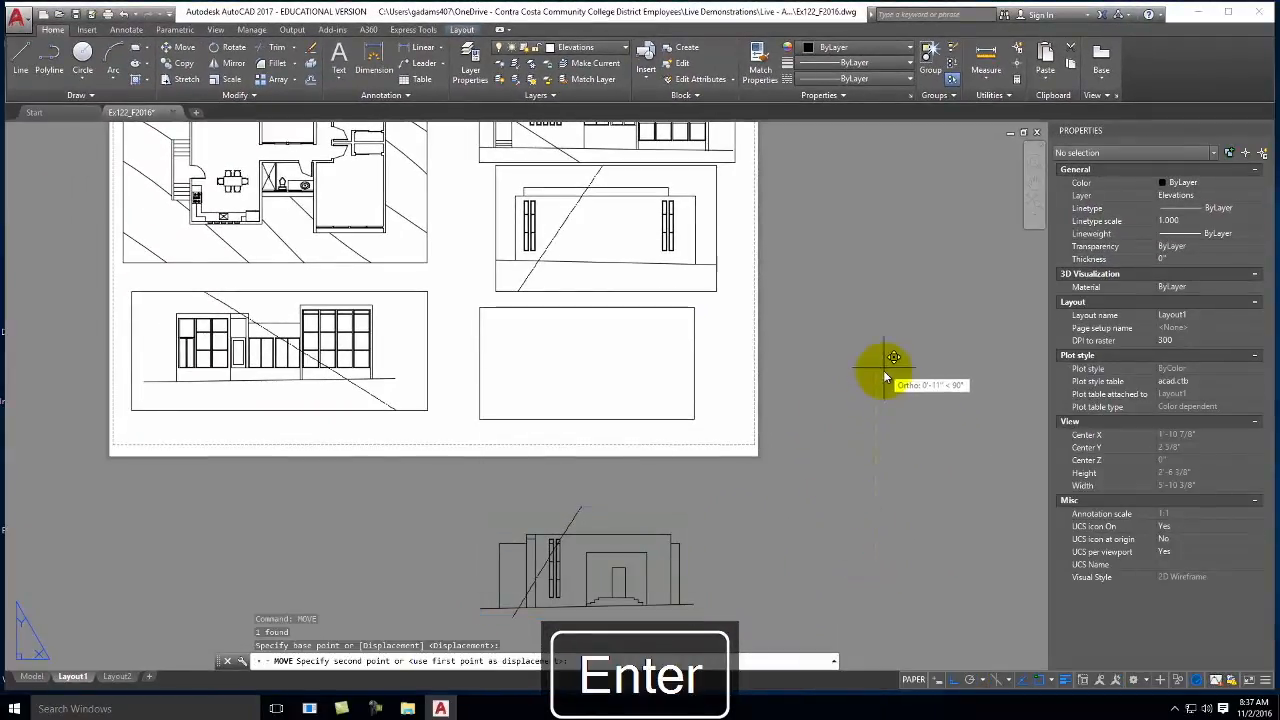
left_click(884, 373)
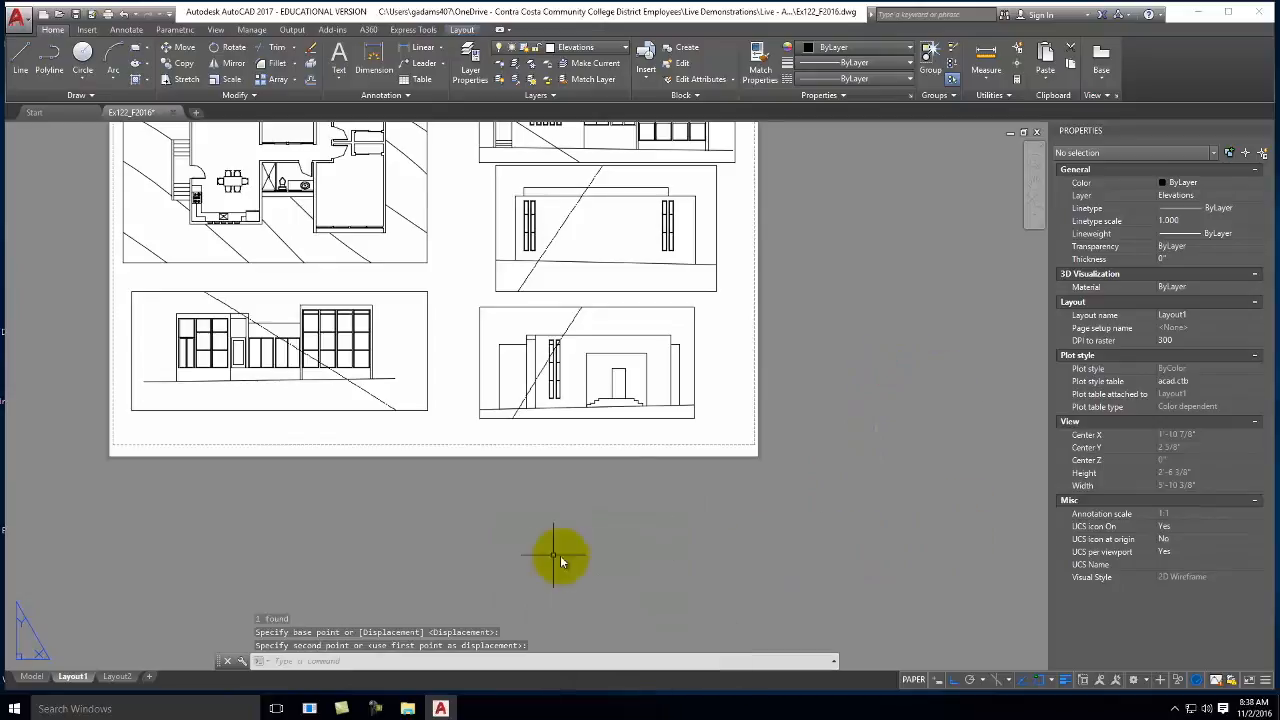
Move the entrance elevation viewport so its roof's upper left corner meets the roof corner of the elevation below the floor plan
scroll(551, 560, "down", 2)
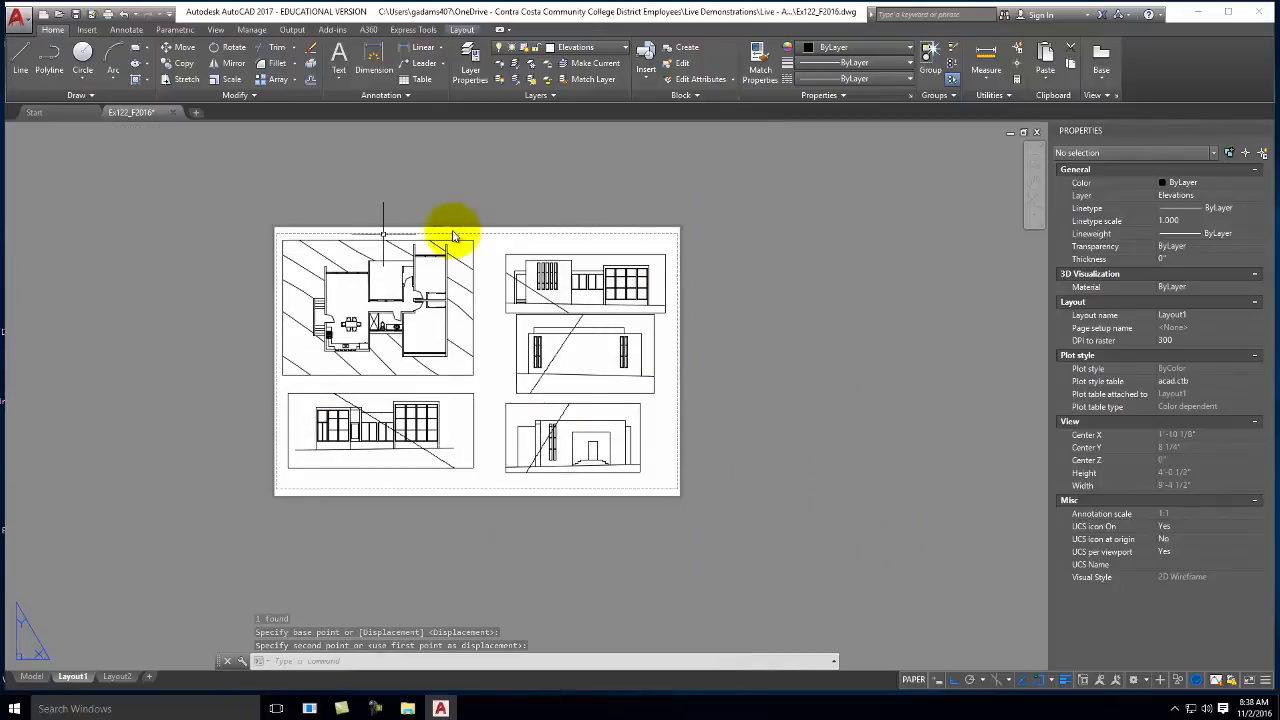
scroll(478, 277, "up", 2)
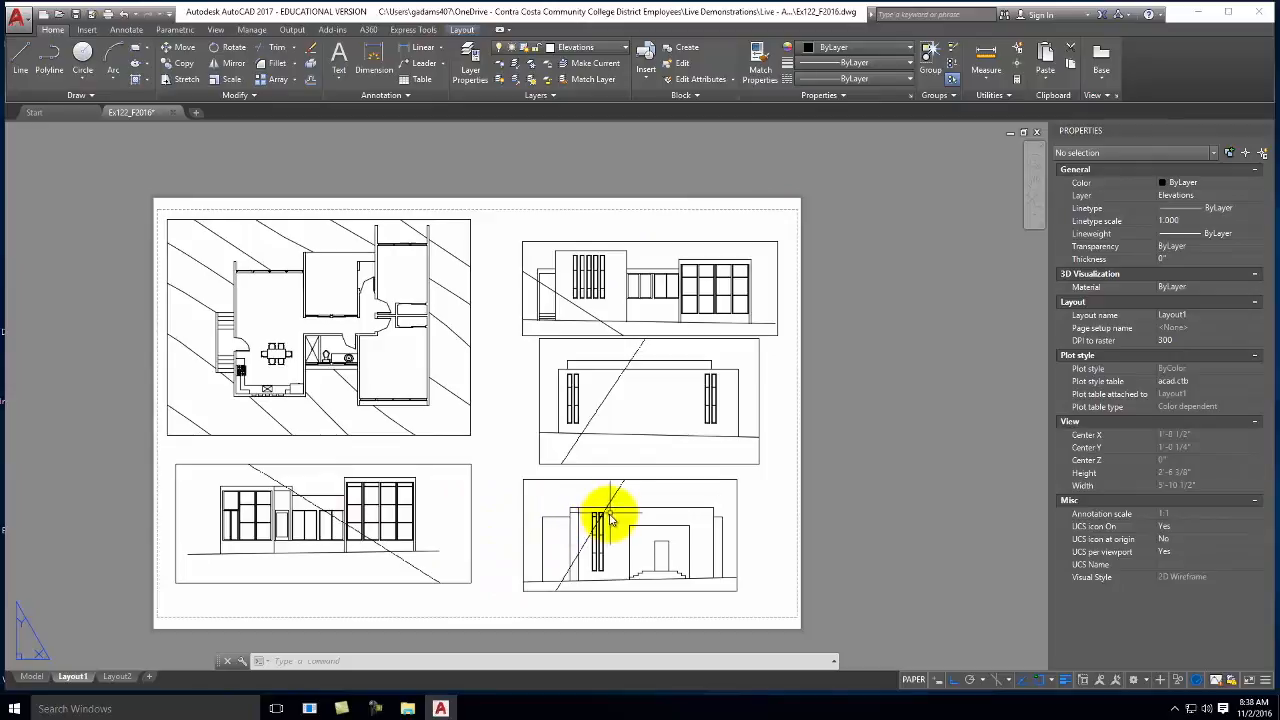
left_click(772, 500)
left_click(709, 477)
type("move")
key("Return")
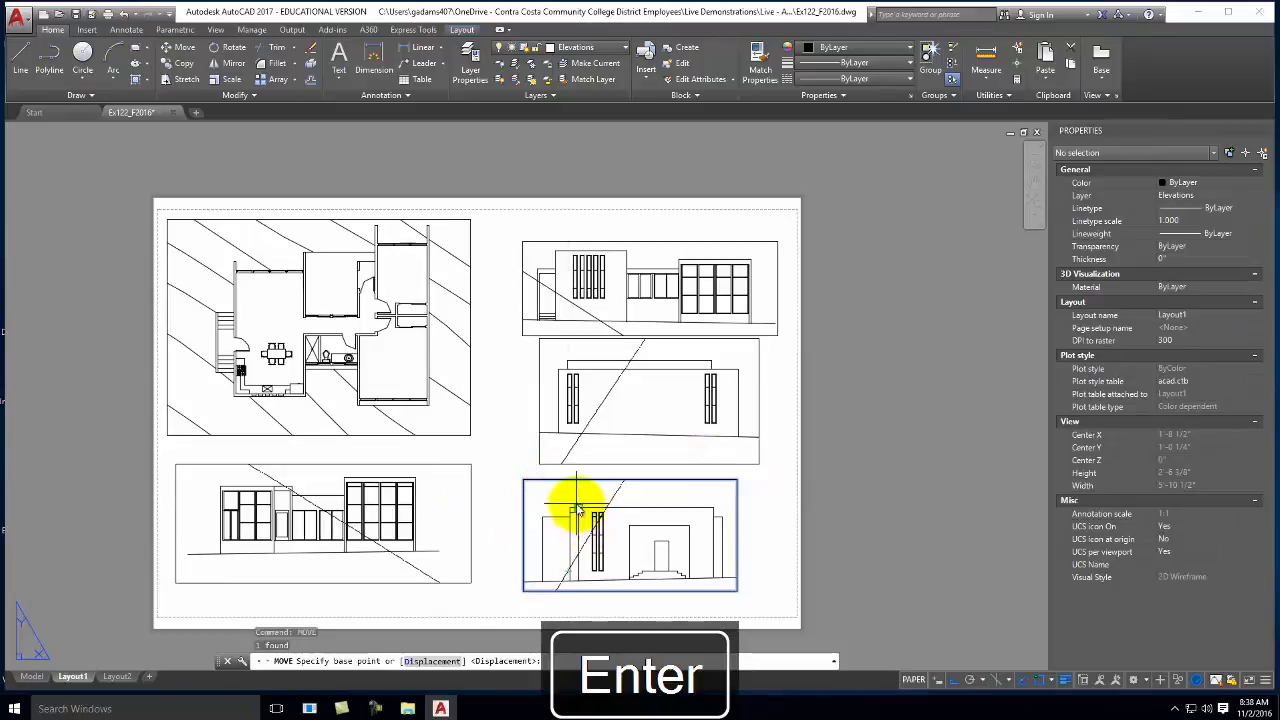
scroll(570, 511, "up", 5)
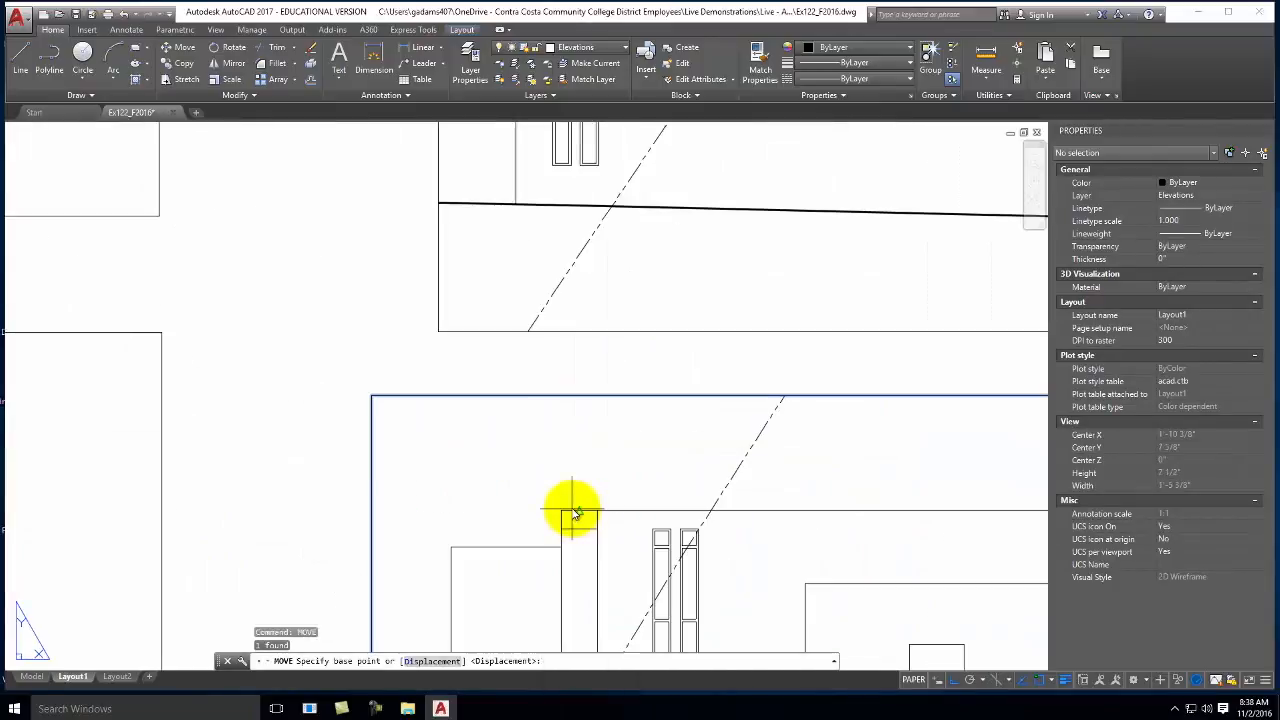
left_click(562, 514)
scroll(723, 526, "down", 5)
scroll(651, 560, "up", 5)
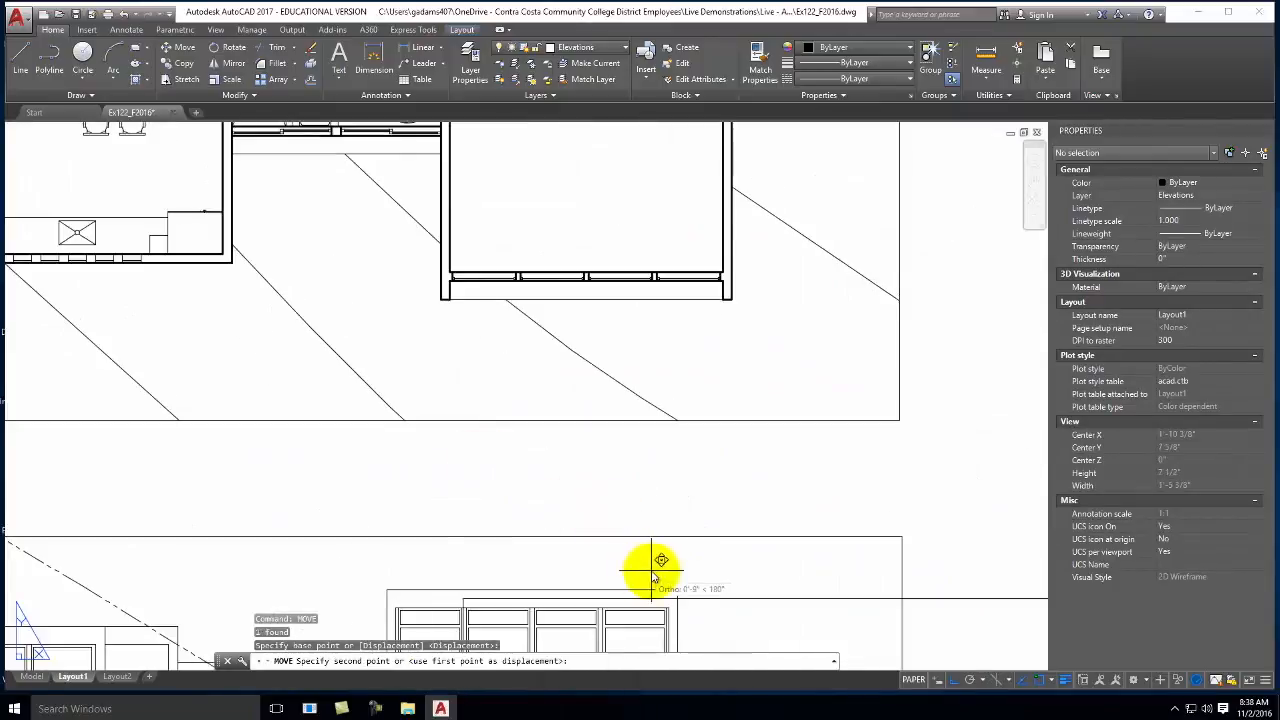
left_click(681, 591)
scroll(299, 527, "down", 8)
Move the entrance elevation viewport about 9" horizontally to the right, back beneath the middle elevation viewport
scroll(450, 553, "up", 2)
left_click(532, 580)
left_click(414, 545)
type("m")
key("Return")
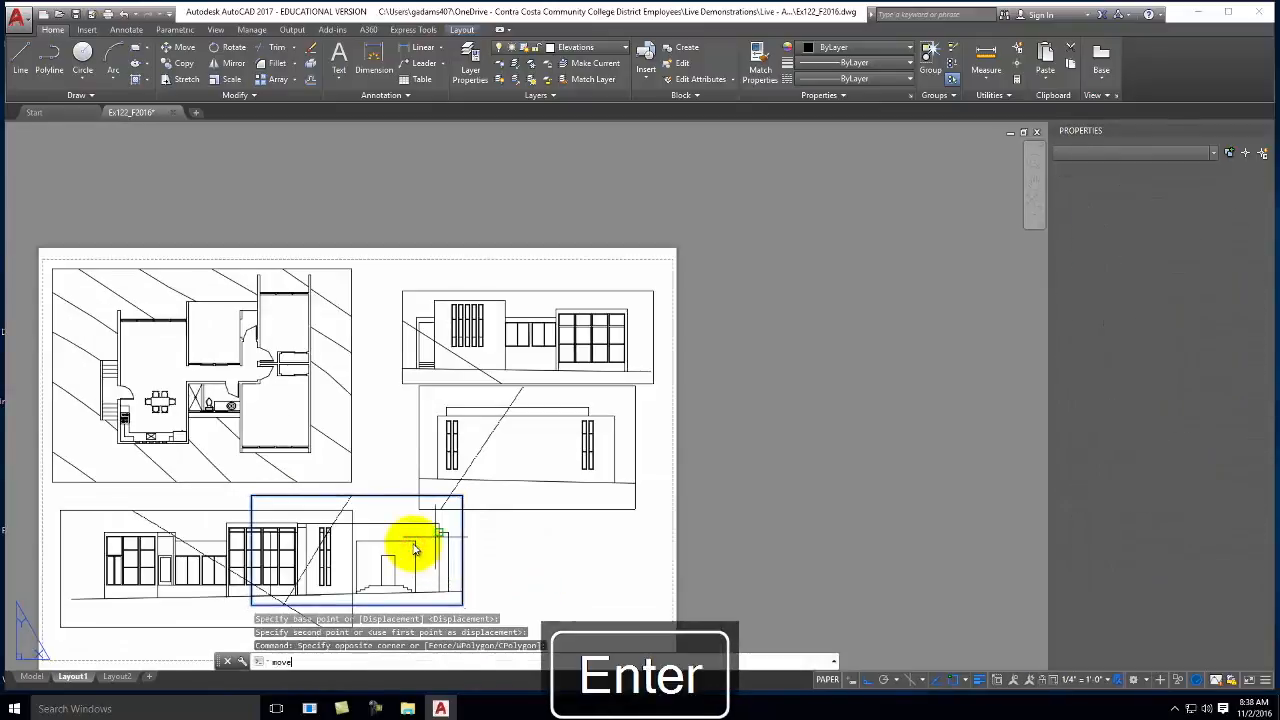
left_click(738, 551)
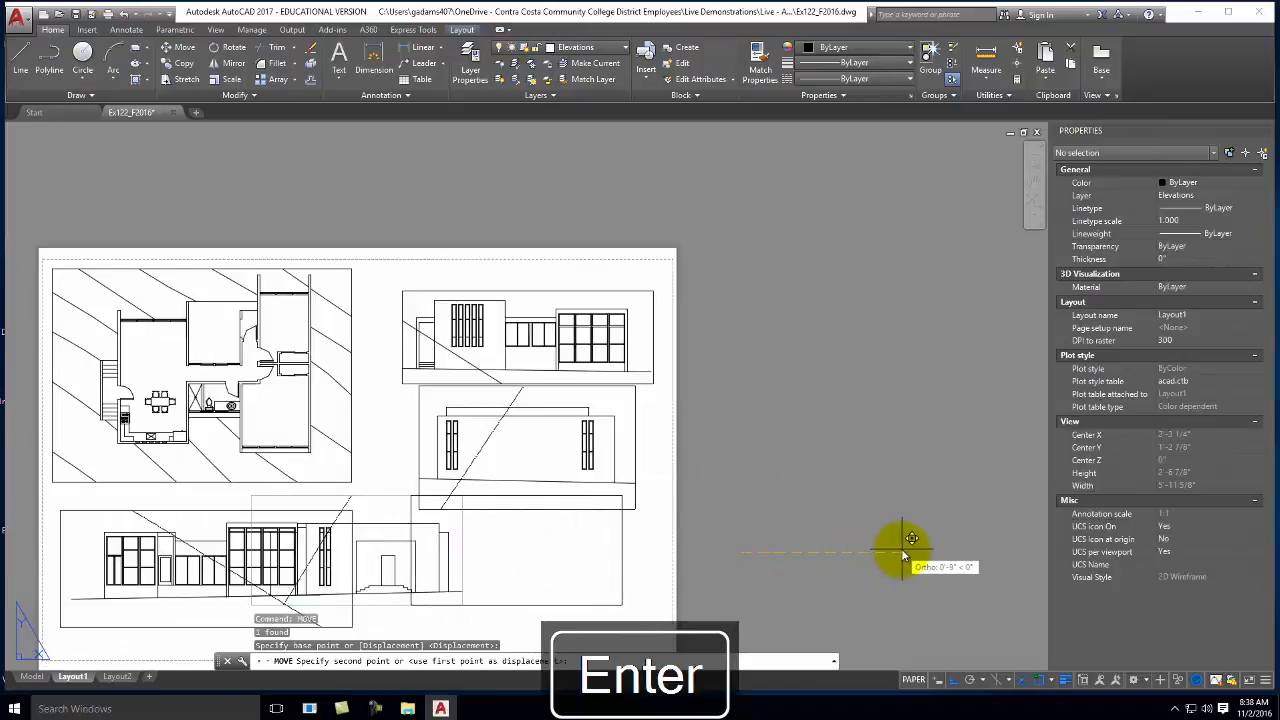
left_click(910, 555)
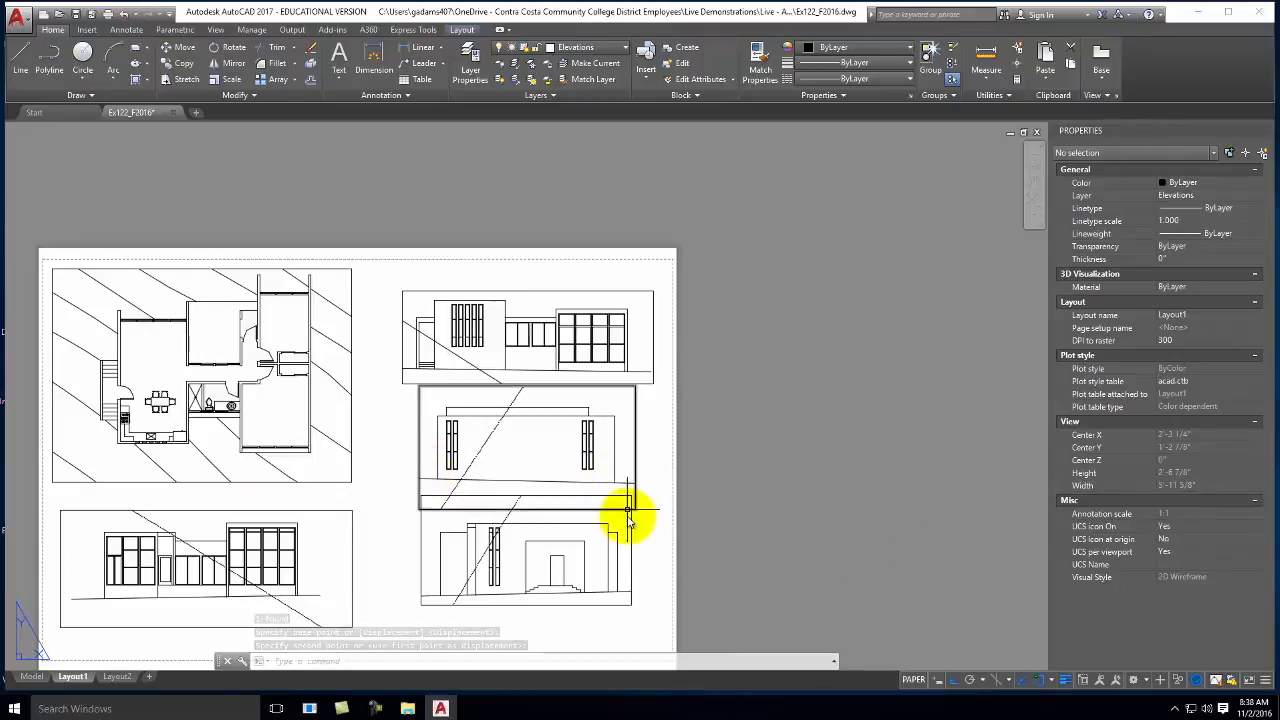
Shift the middle elevation viewport about 1/8" to the right so its right wall lines up with the entrance elevation's outer wall
left_click(606, 474)
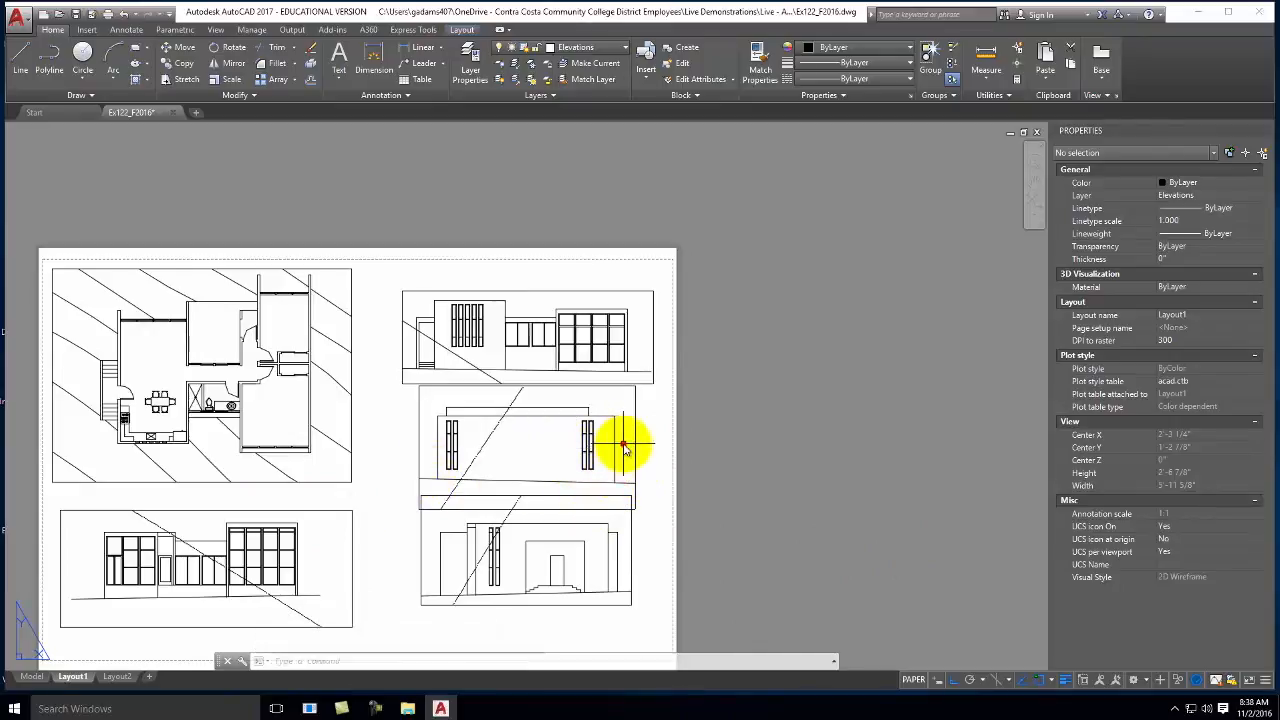
left_click(608, 503)
scroll(608, 512, "up", 4)
key("m")
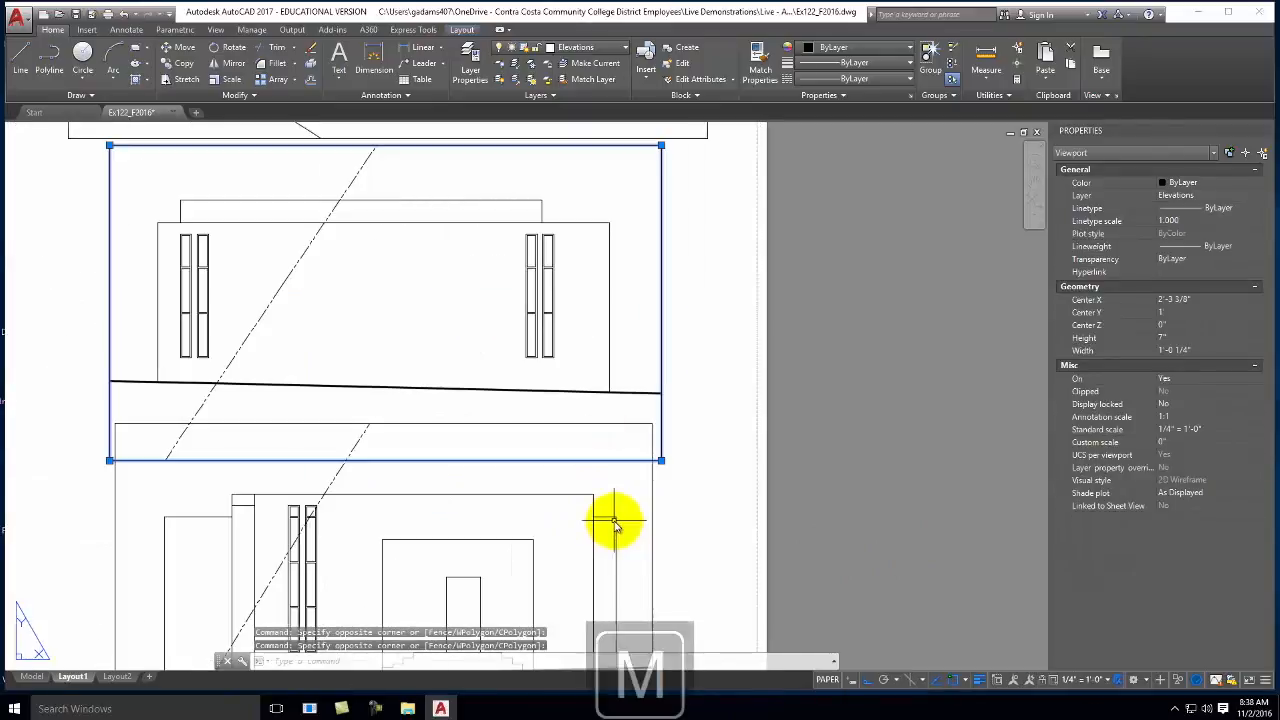
key("Return")
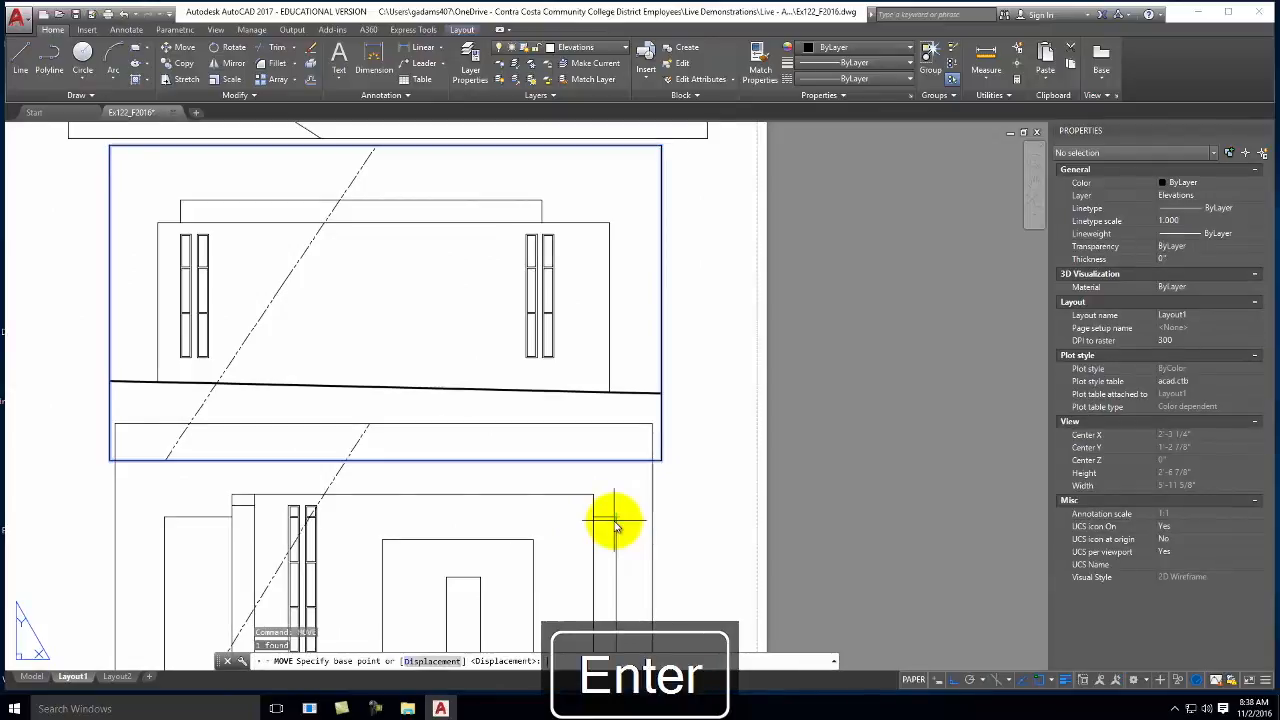
left_click(609, 396)
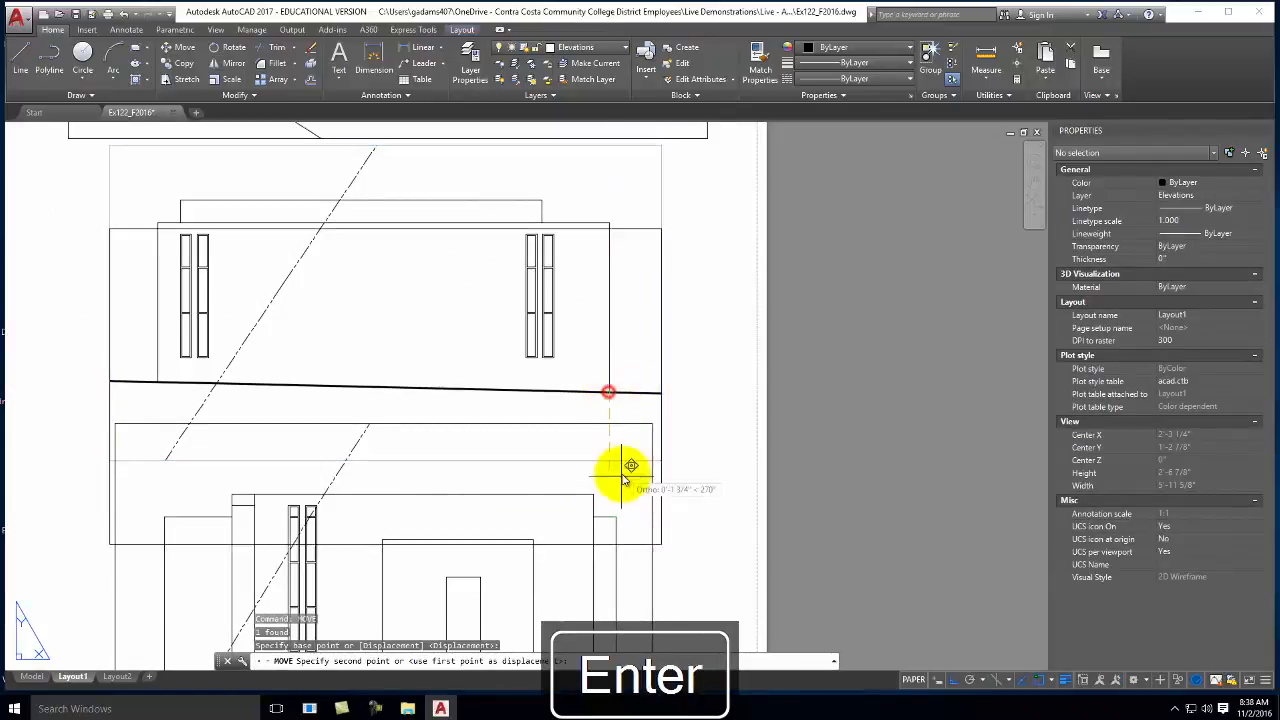
left_click(621, 396)
scroll(489, 509, "down", 4)
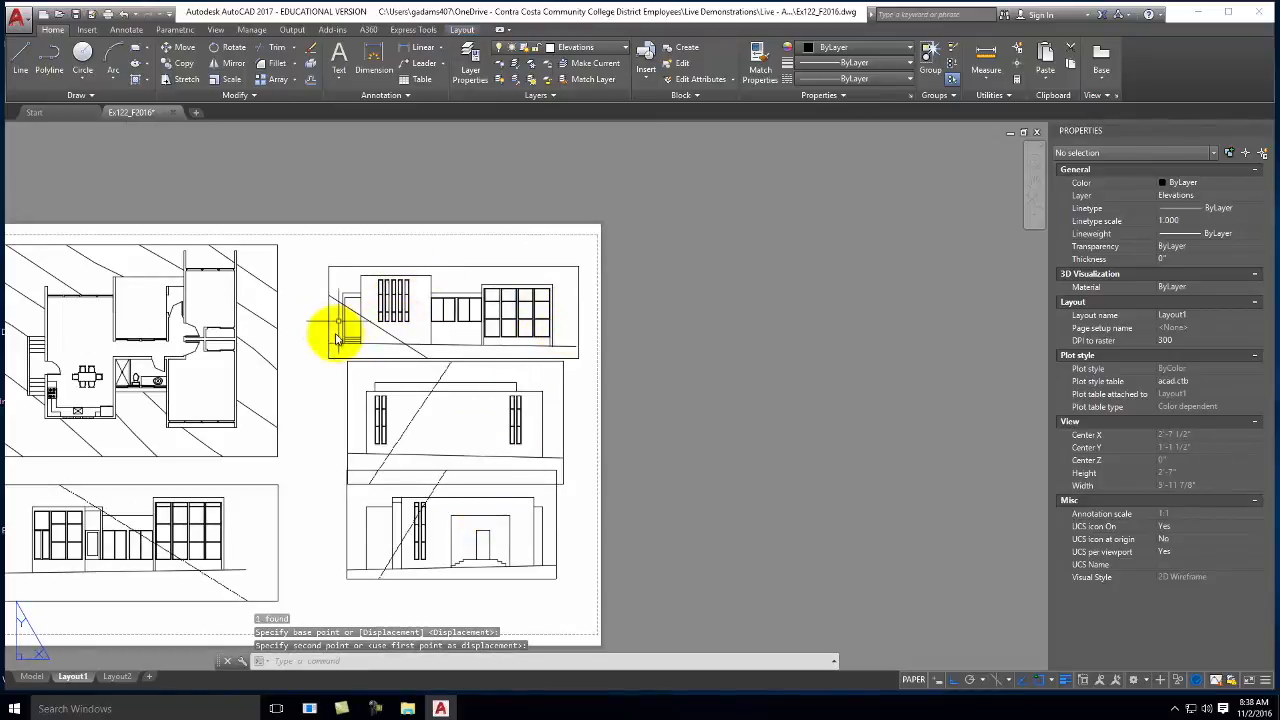
Raise the middle elevation viewport's lower edge to just above the entrance elevation viewport, making it about 5 7/8" tall
left_click(594, 355)
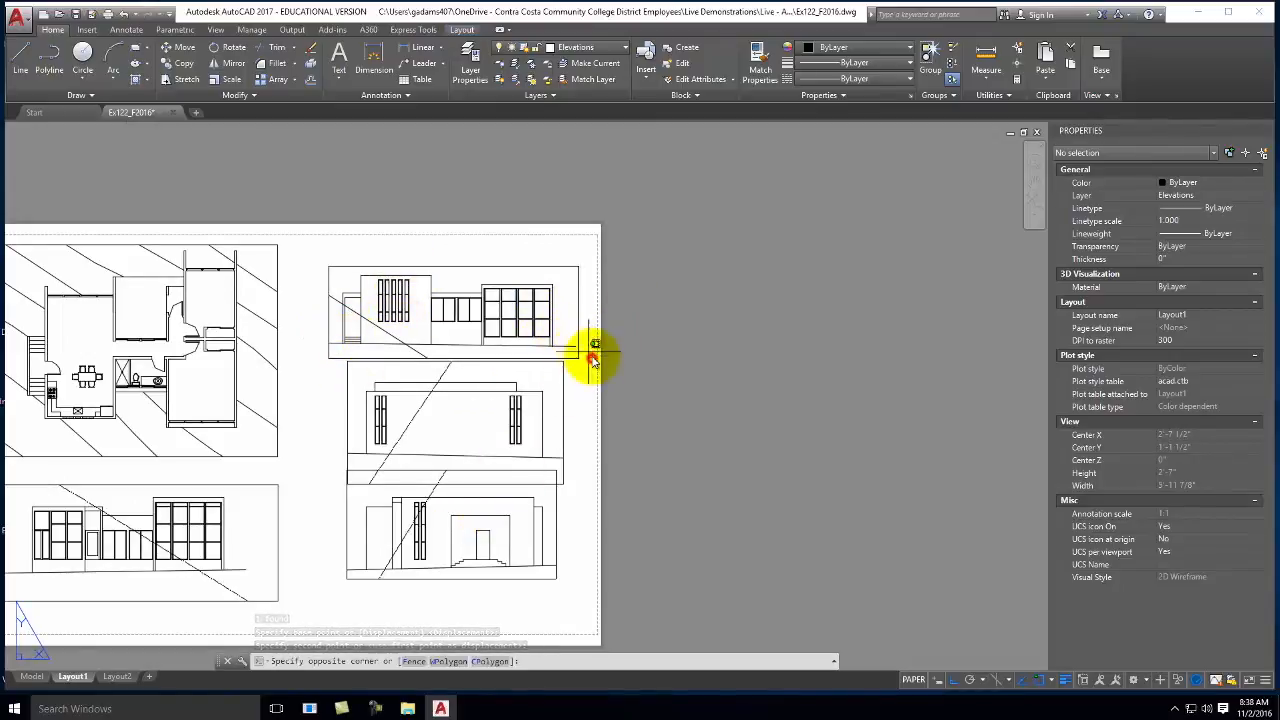
key("Escape")
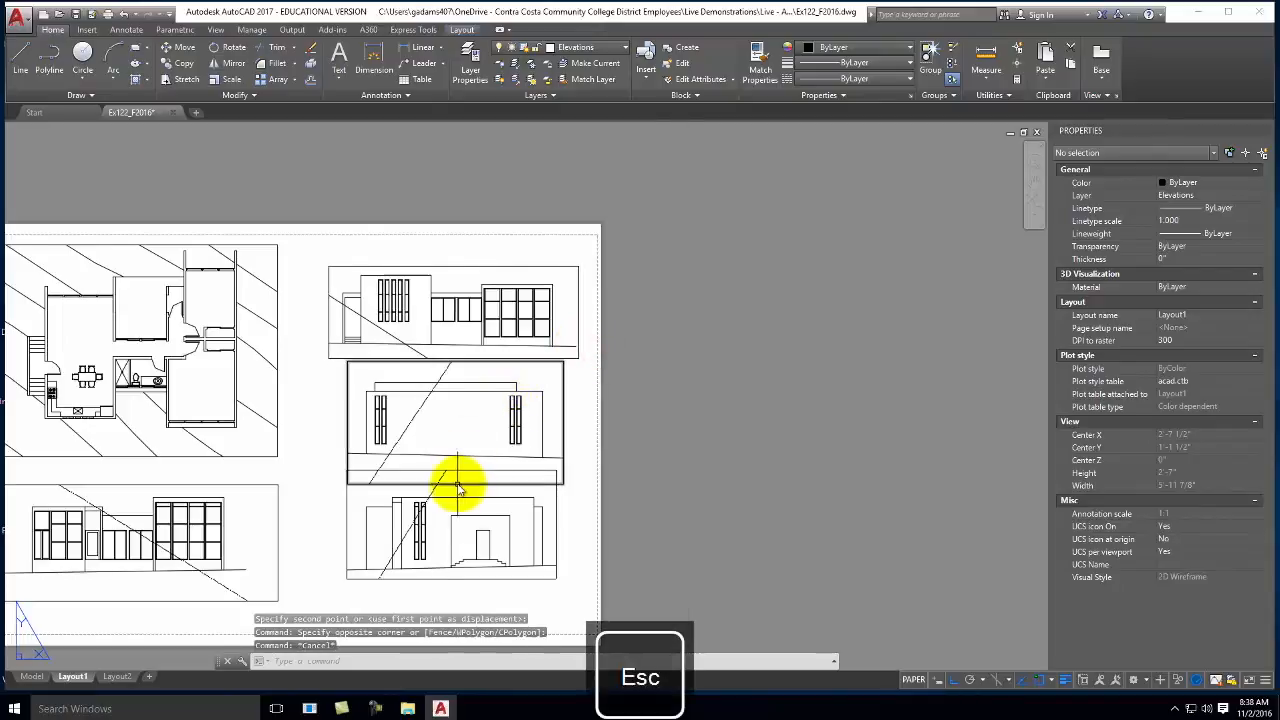
scroll(457, 487, "up", 2)
left_click(298, 484)
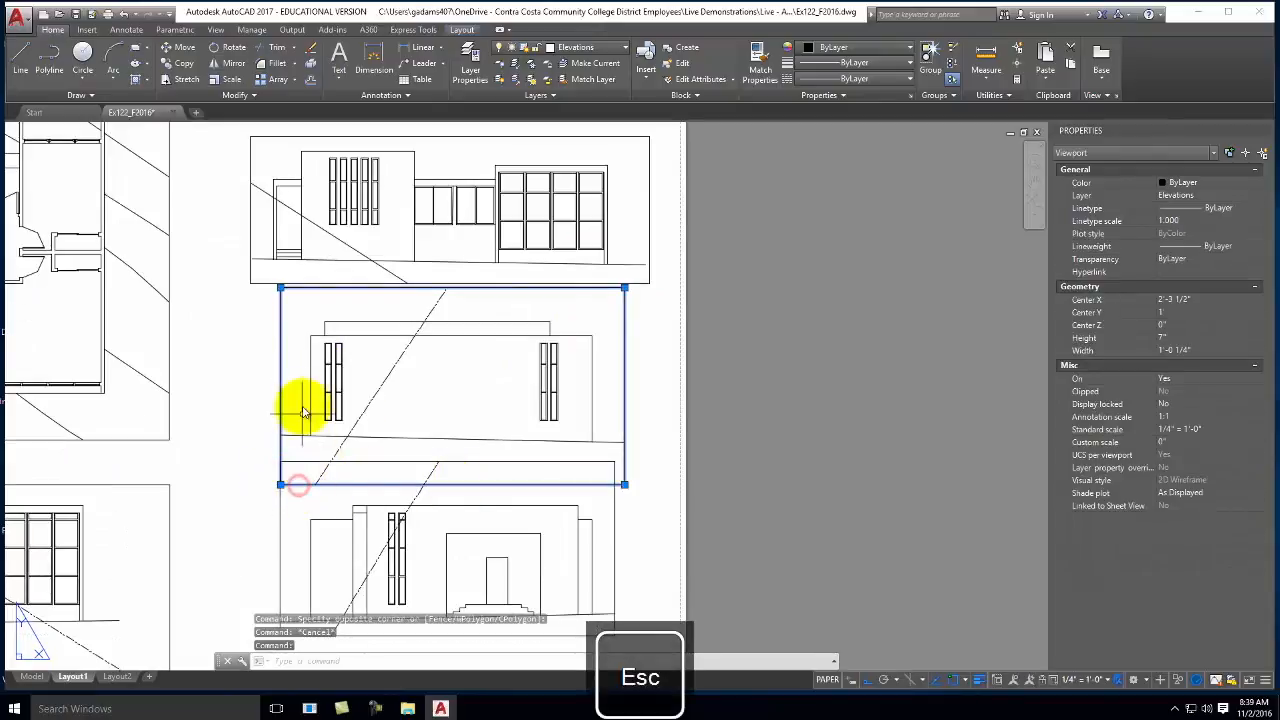
left_click(624, 484)
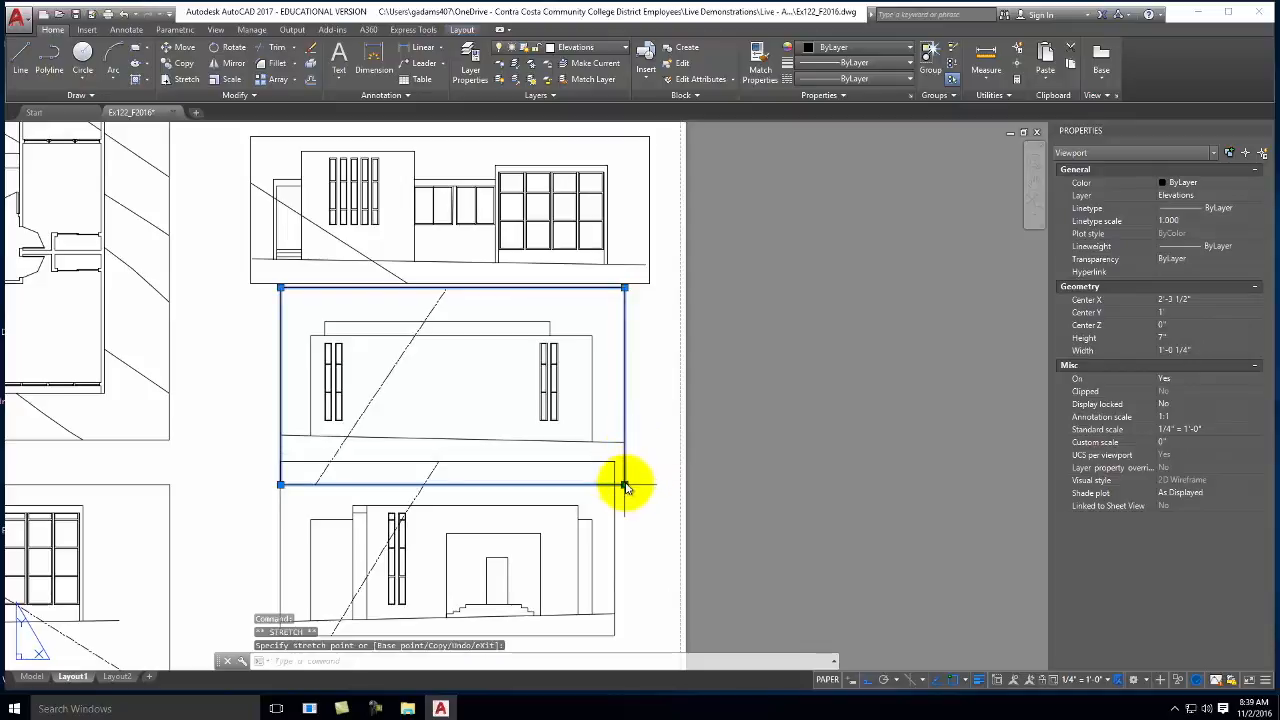
scroll(607, 458, "up", 6)
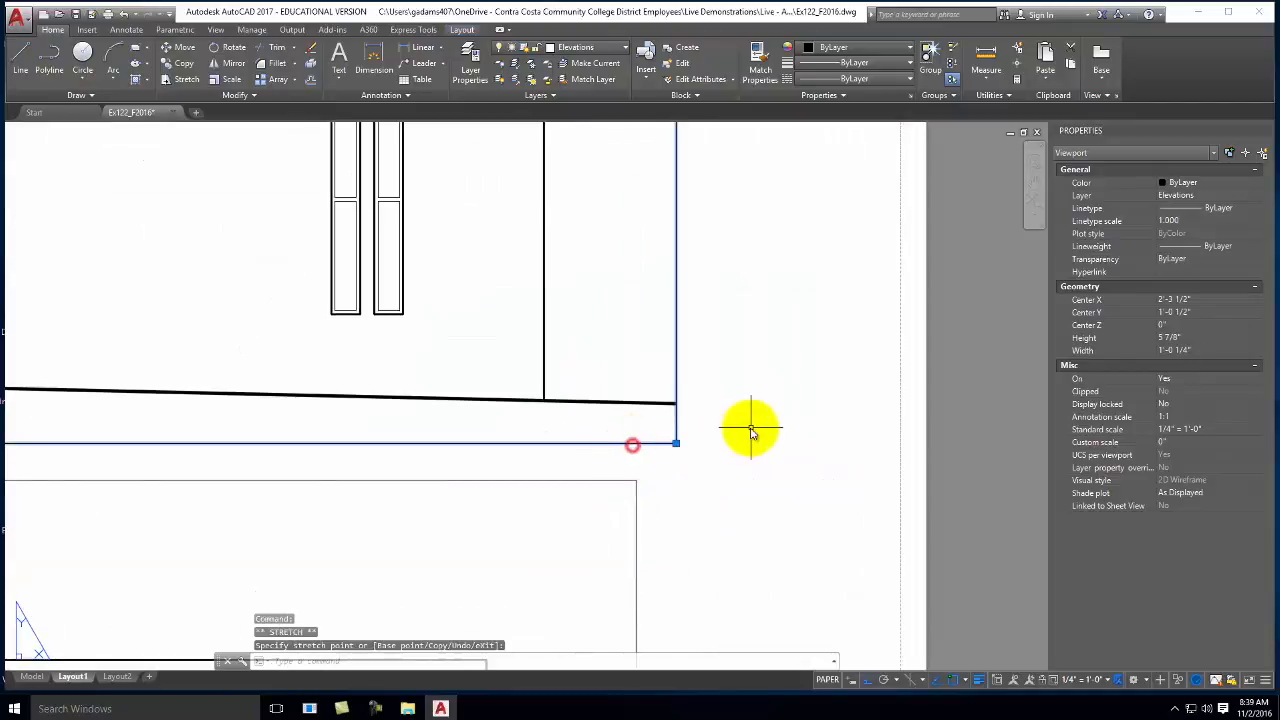
scroll(740, 432, "down", 6)
key("Escape")
scroll(266, 518, "down", 3)
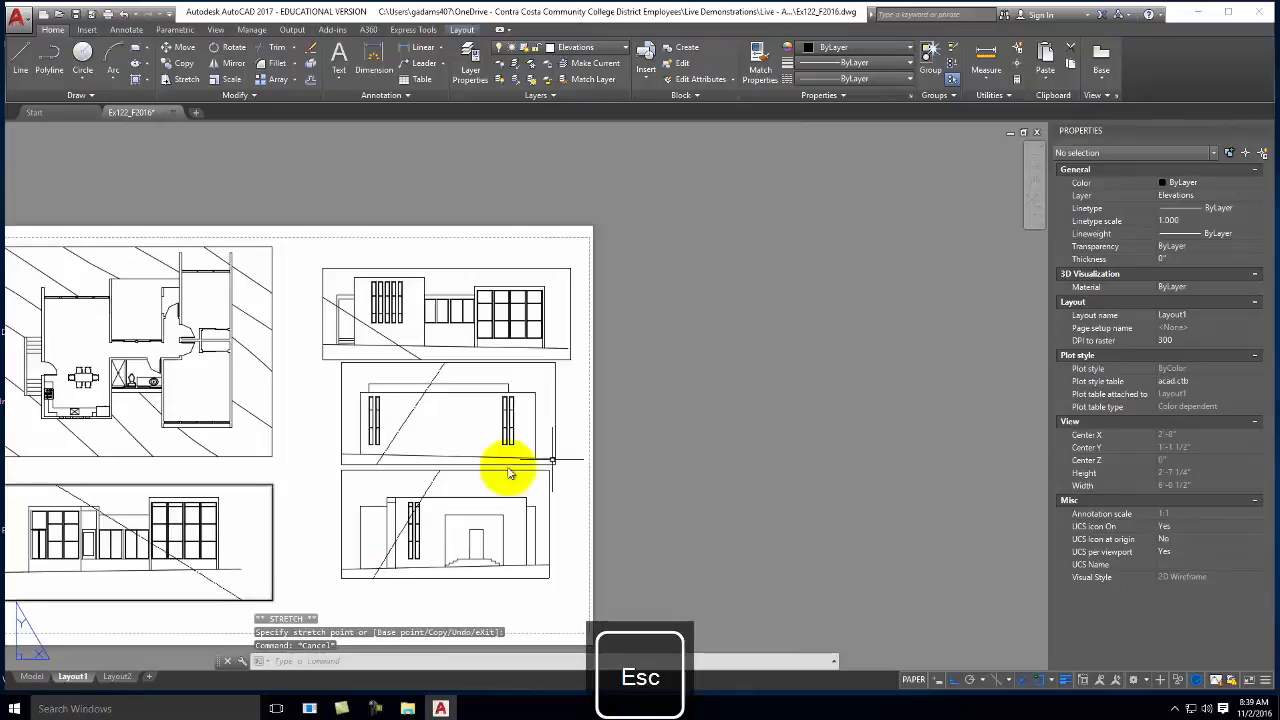
scroll(746, 443, "down", 1)
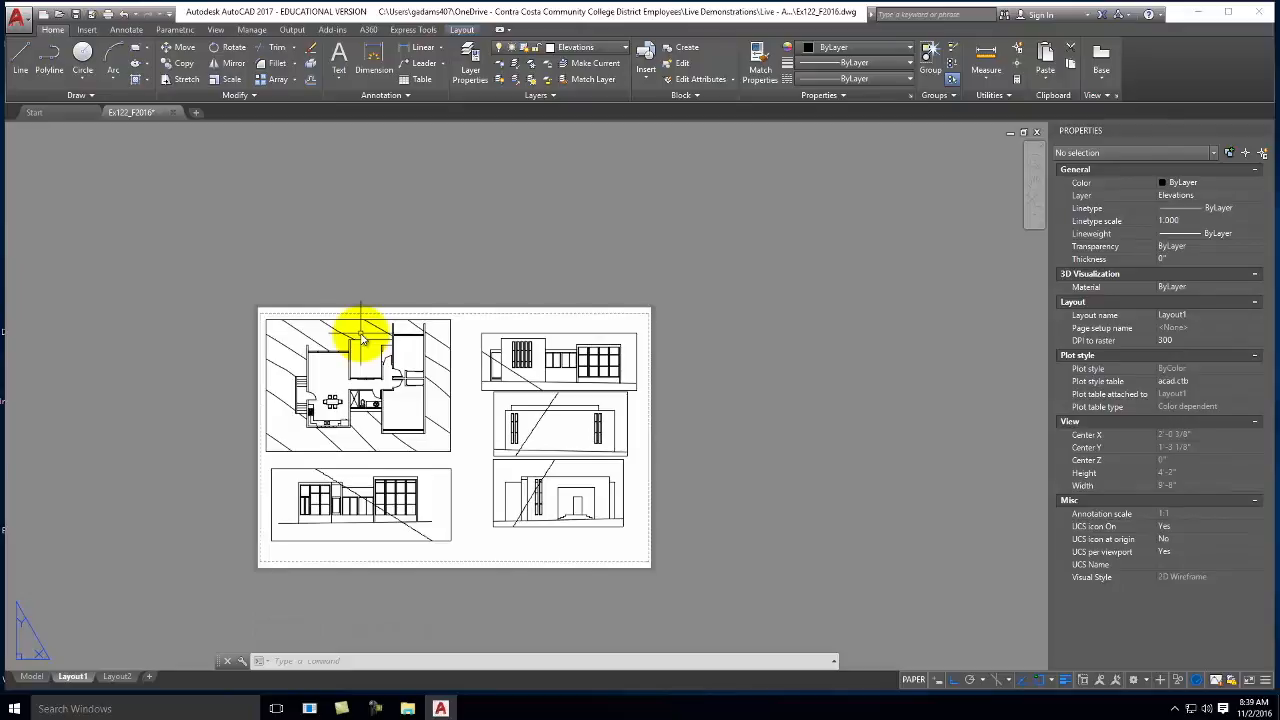
Preview the Layout1 plot on the ARCH D sheet with DWG To PDF.pc3, then leave without plotting
left_click(107, 16)
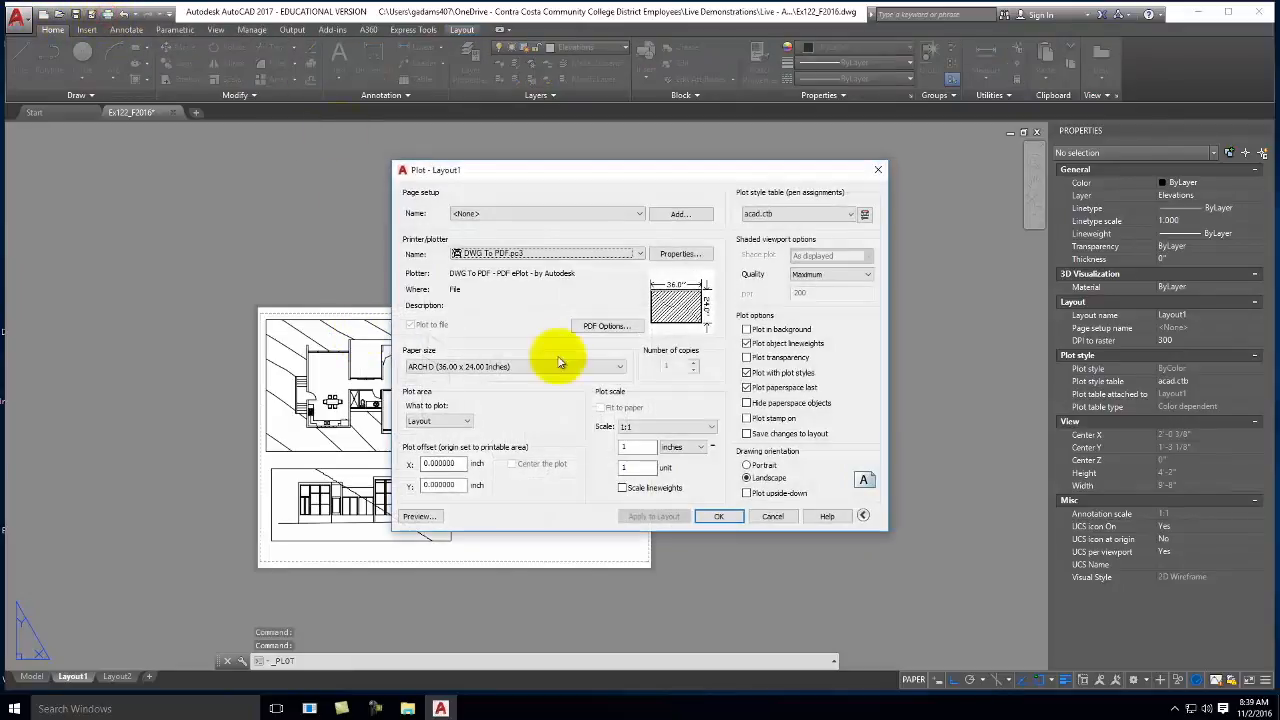
left_click(418, 516)
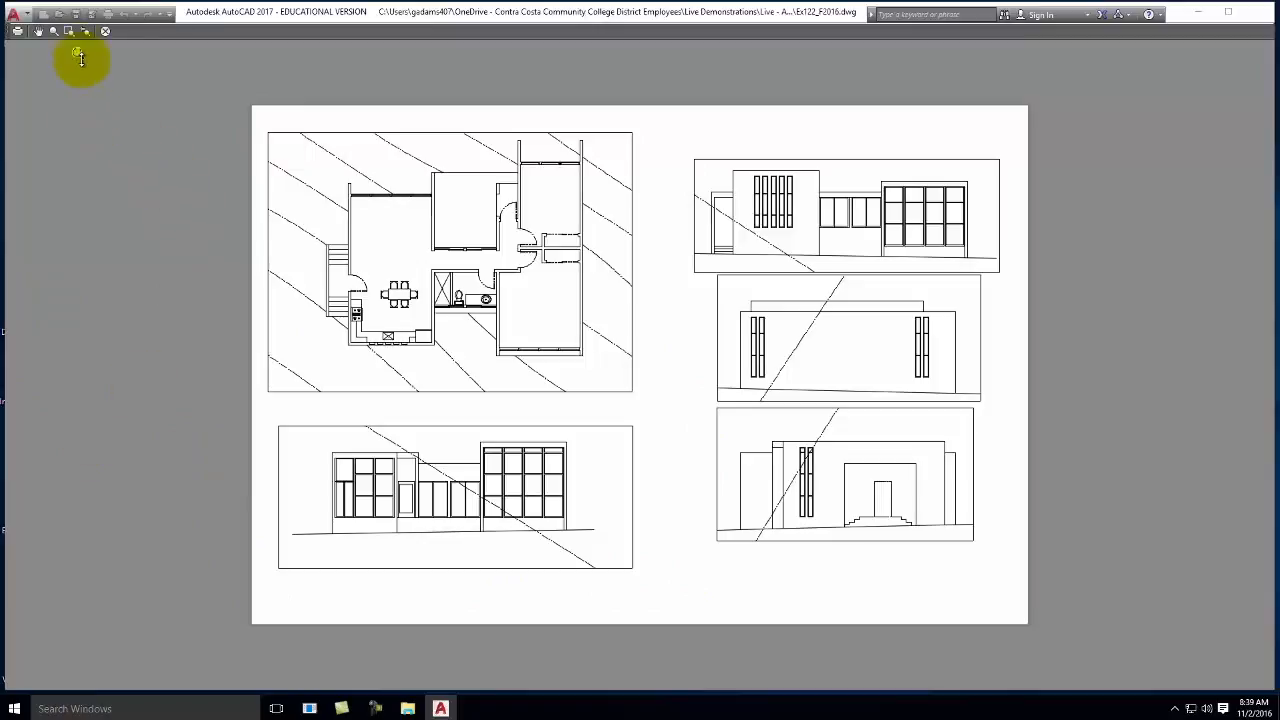
key("Escape")
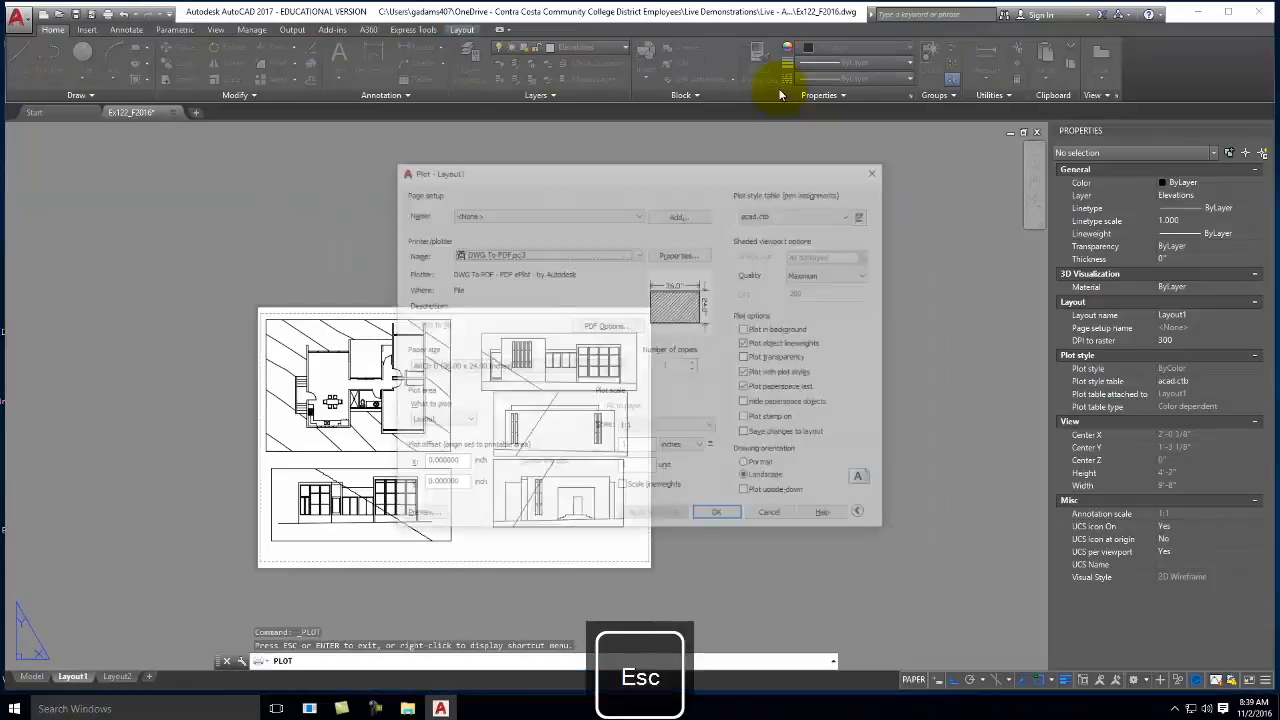
key("Escape")
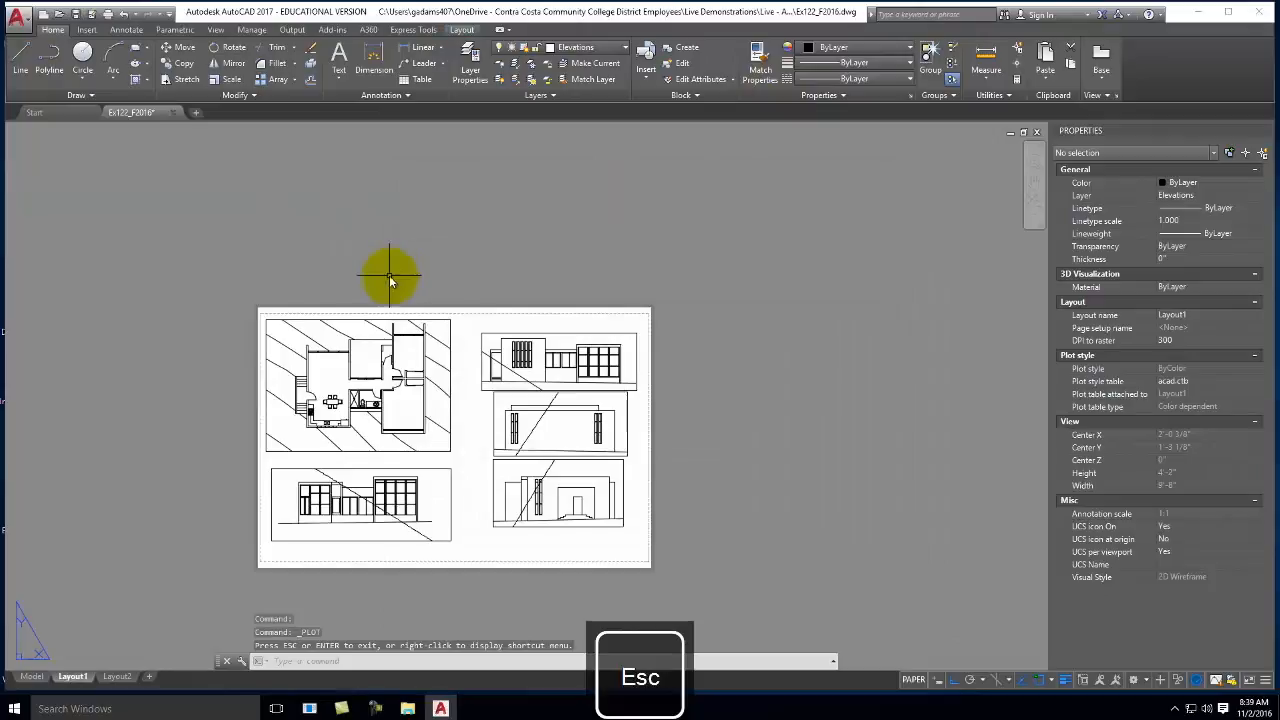
Check which layer the floor plan viewport is on
scroll(305, 468, "up", 2)
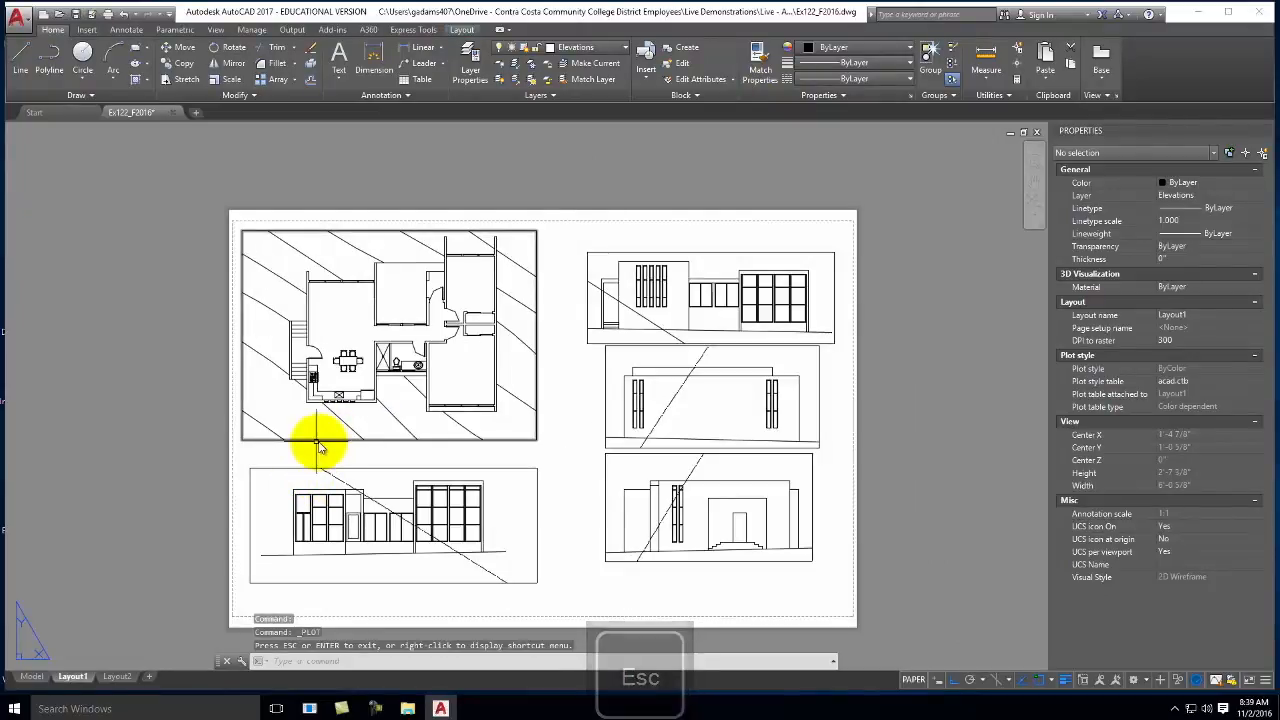
left_click(317, 440)
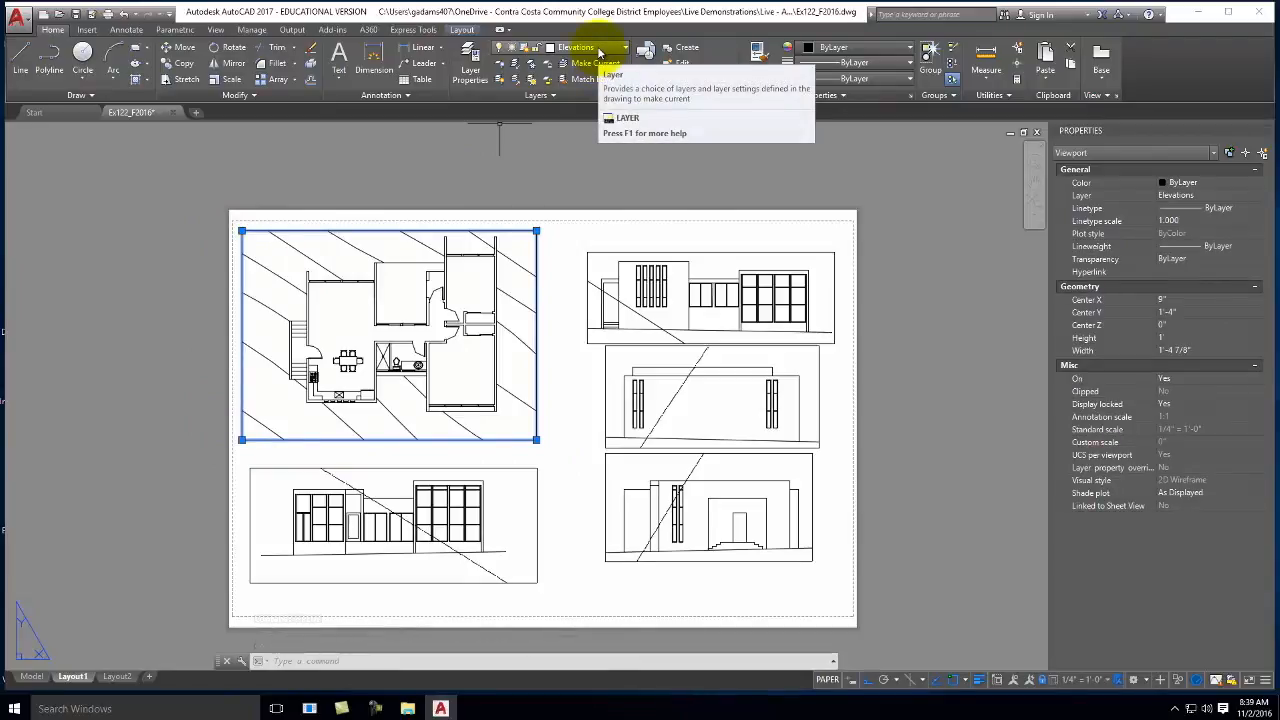
key("Escape")
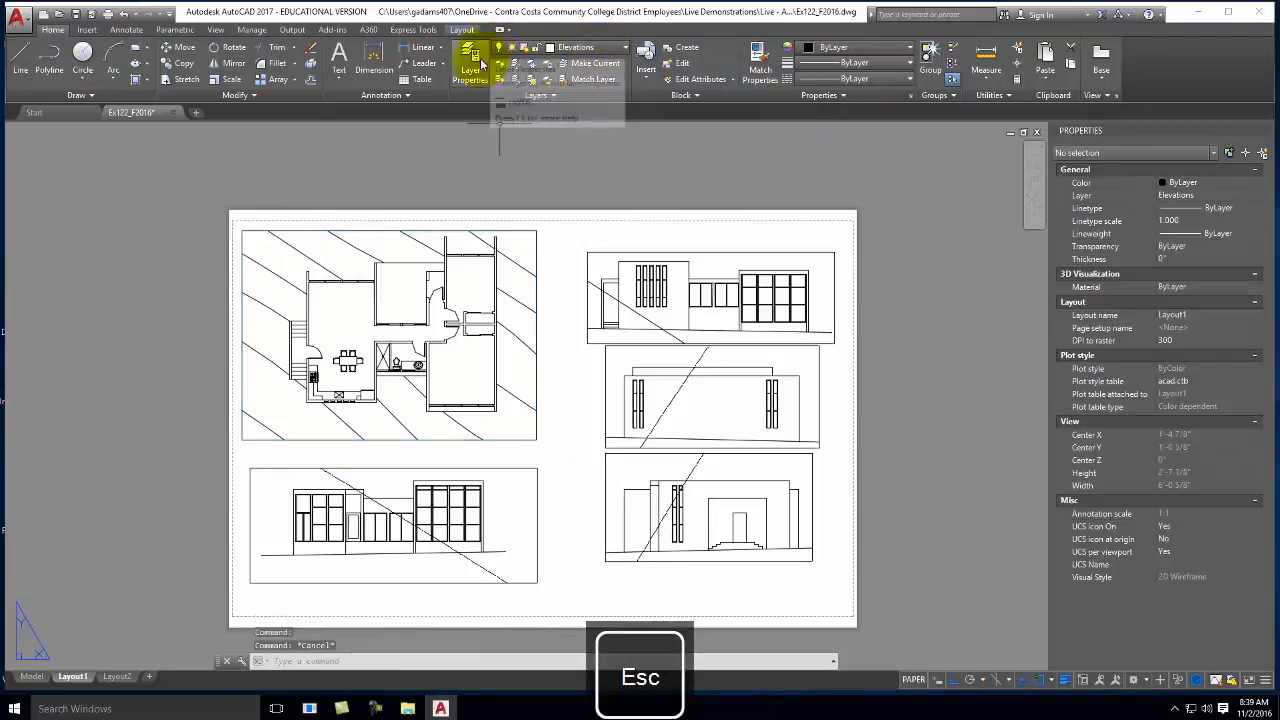
Create a layer named ViewPort, set its color to green and make it non-plotting
left_click(474, 66)
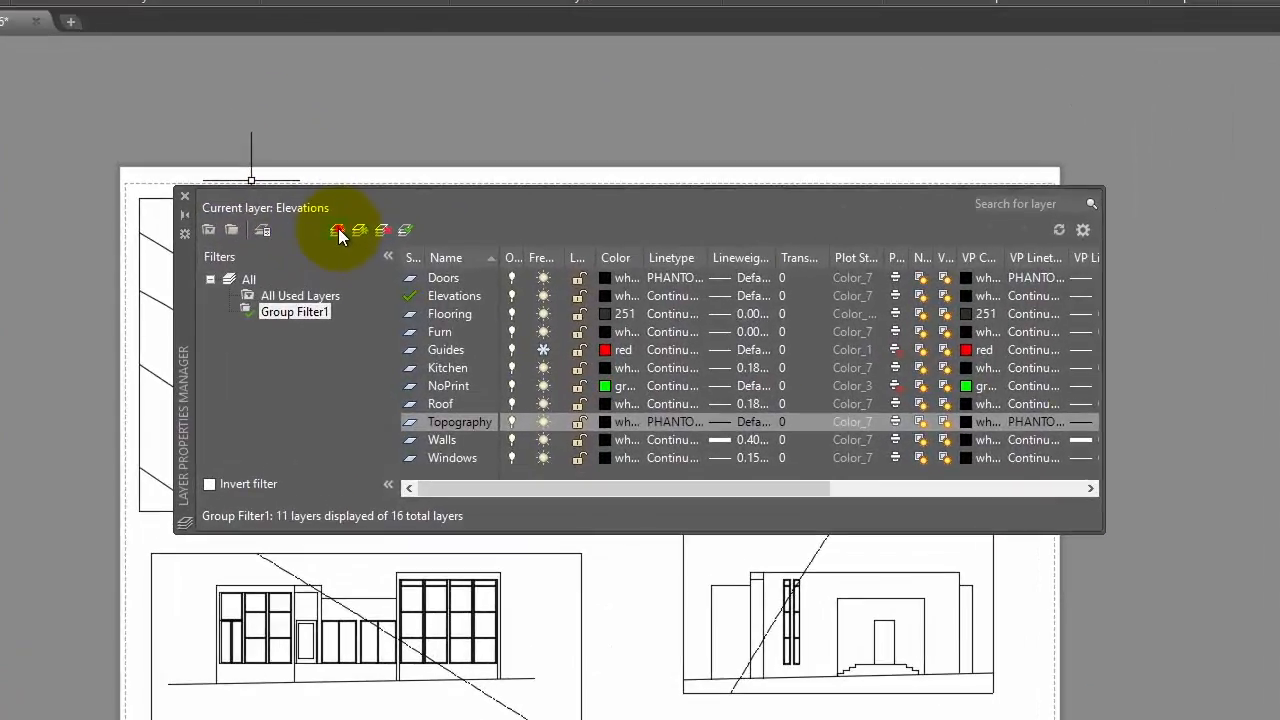
left_click(363, 246)
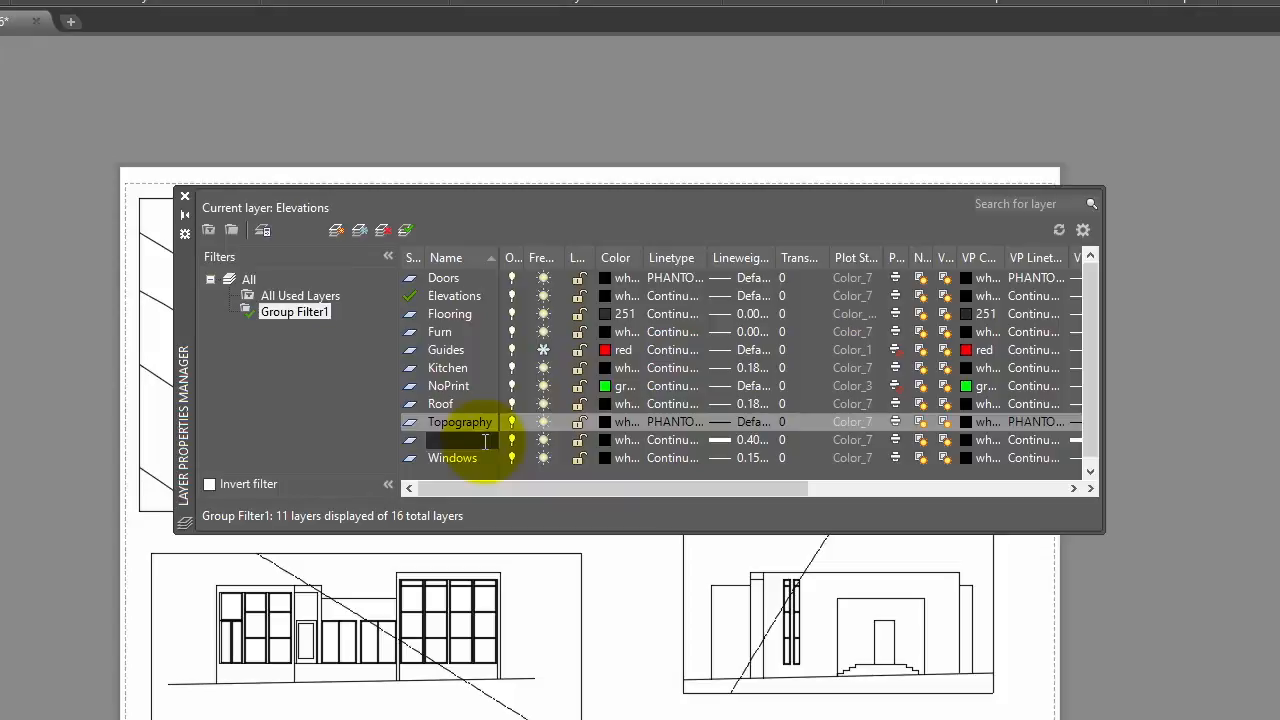
left_click(610, 444)
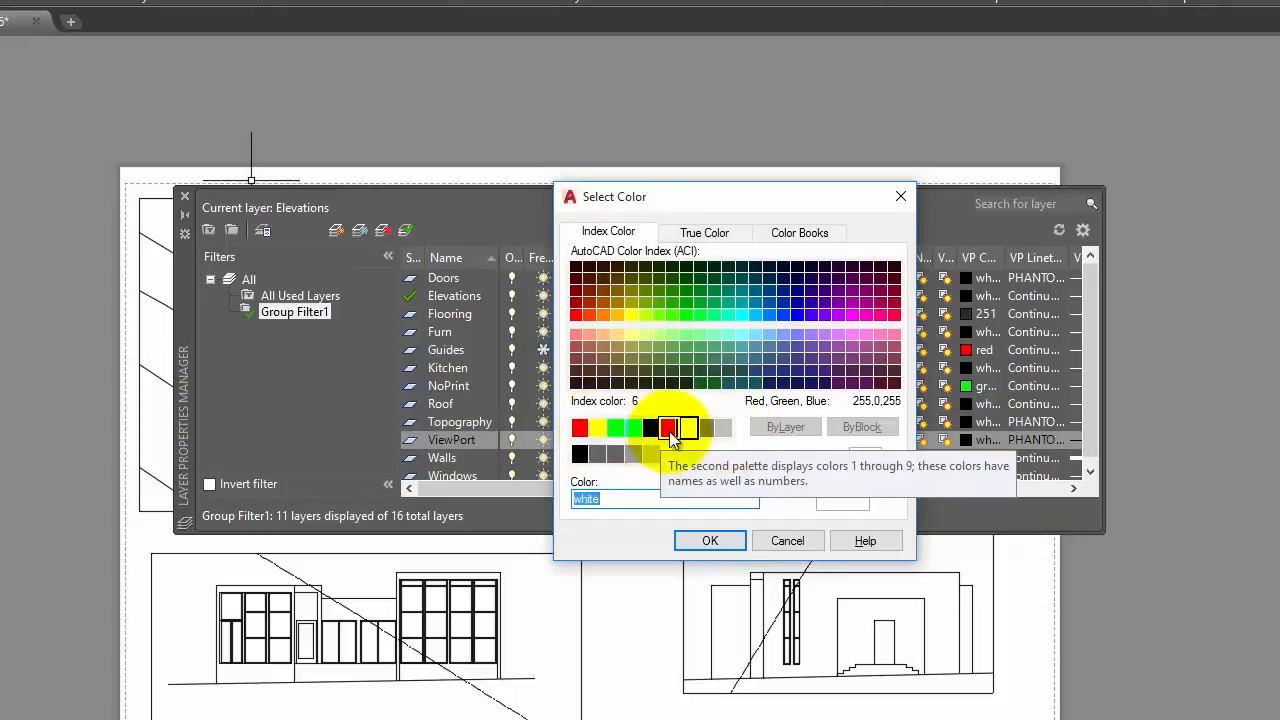
left_click(615, 429)
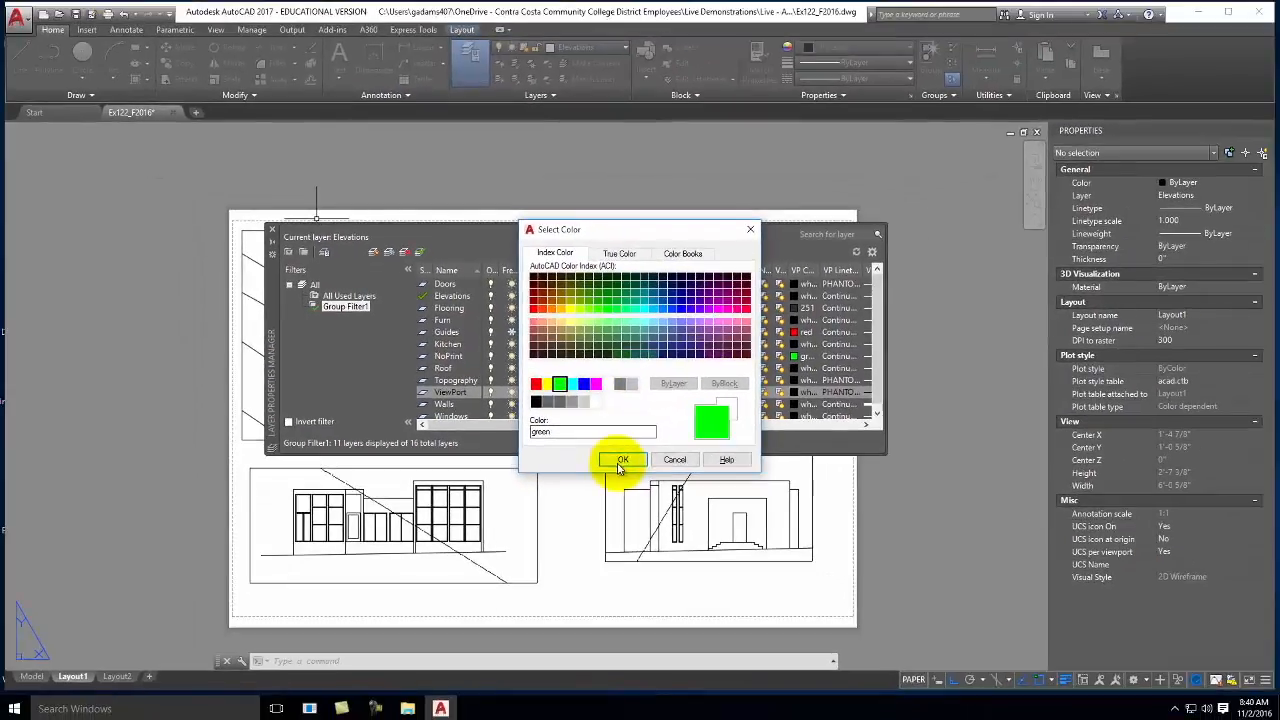
left_click(621, 461)
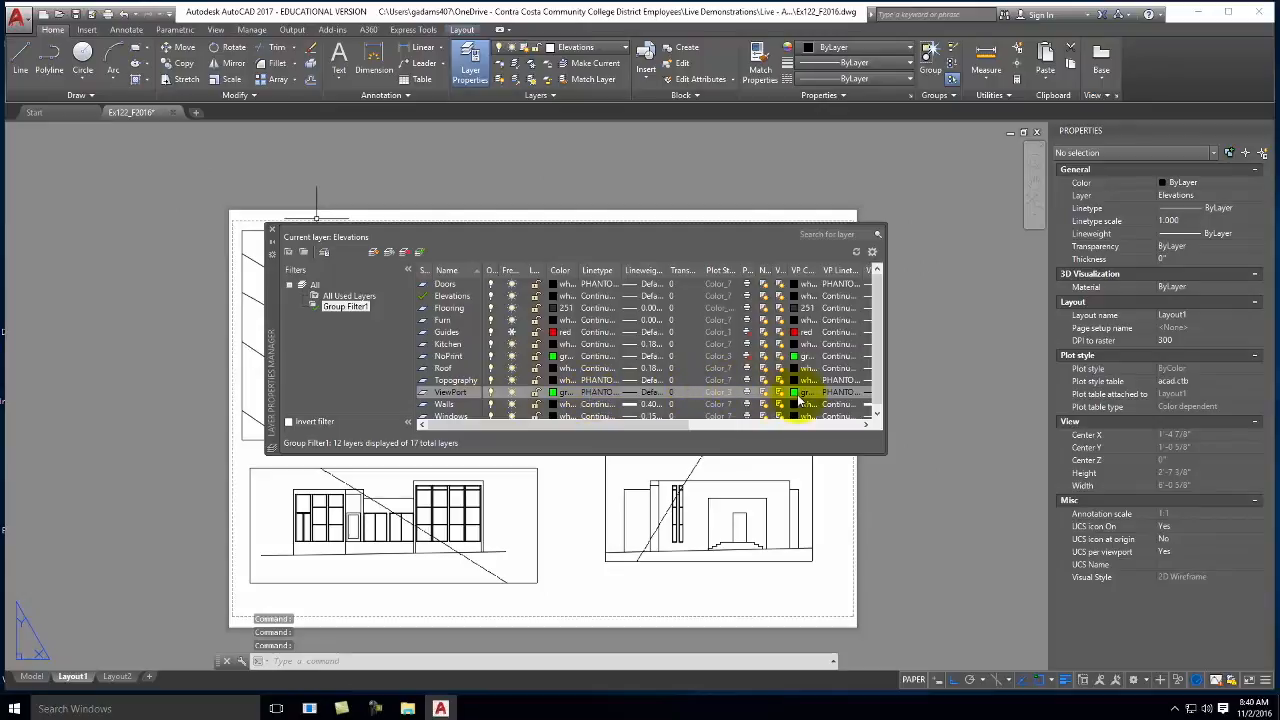
left_click(747, 393)
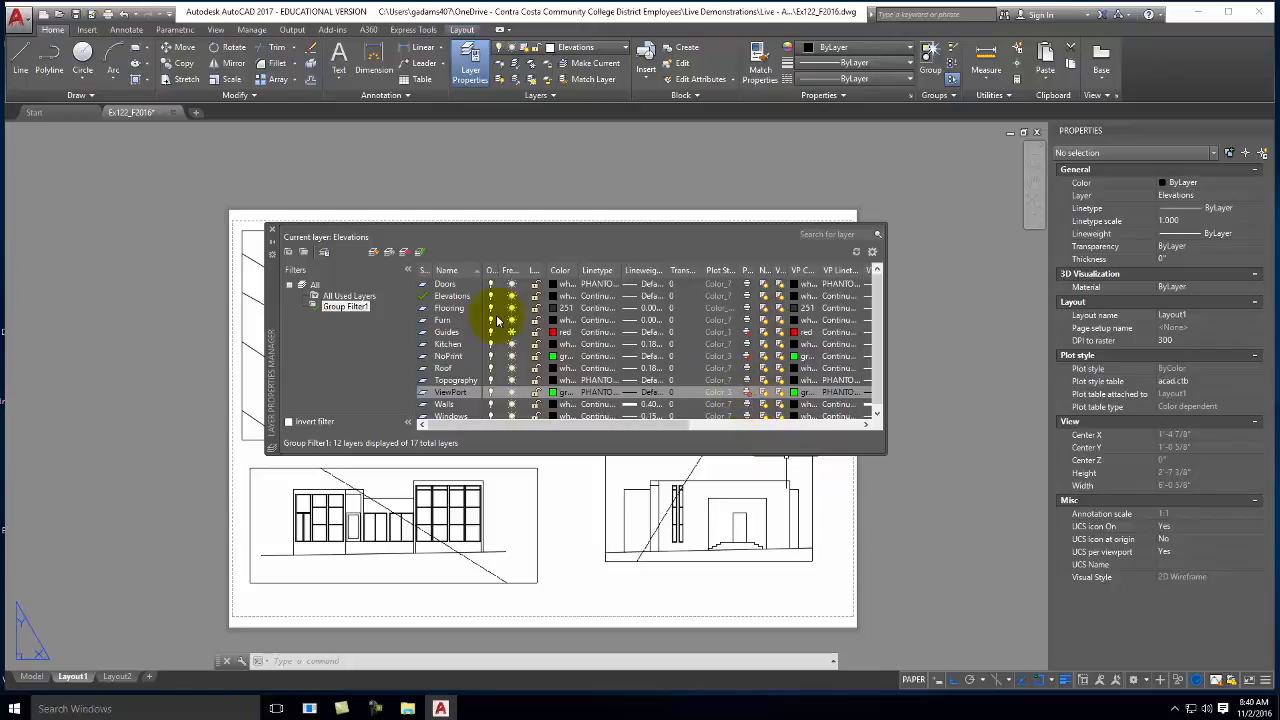
left_click(273, 232)
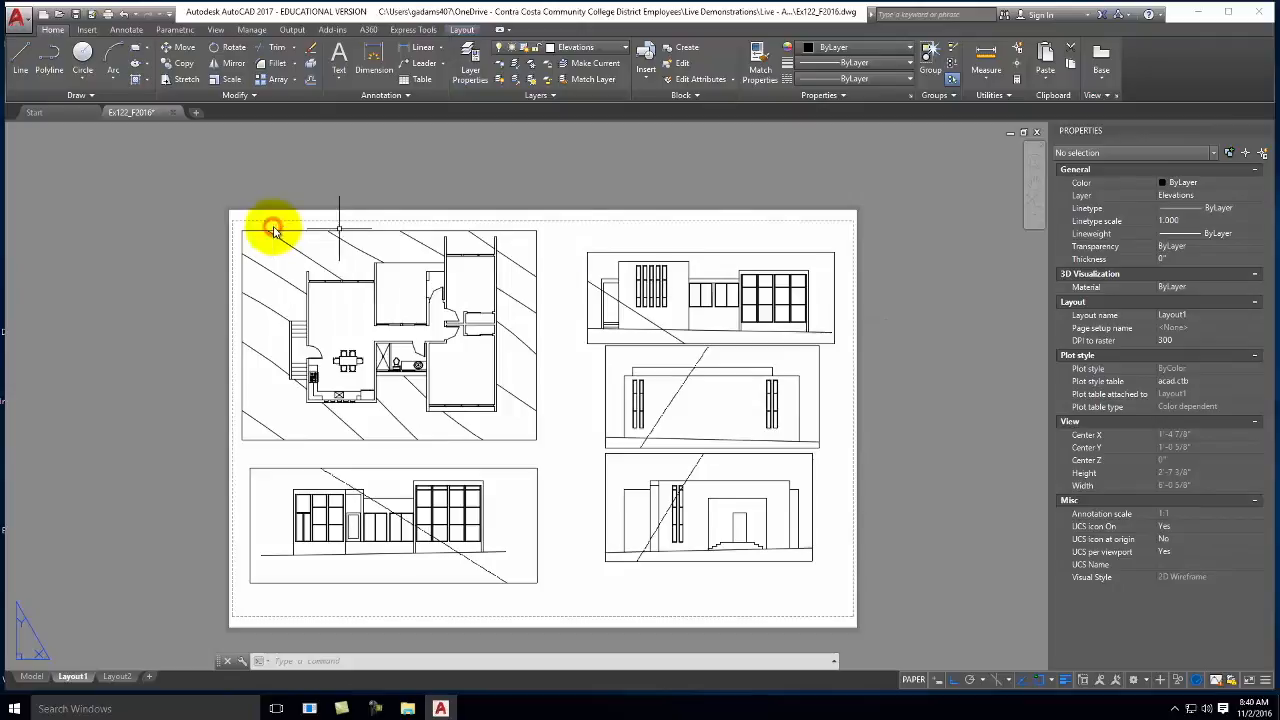
Assign the floor plan viewport and all four elevation viewports to the ViewPort layer
left_click(598, 243)
left_click(532, 288)
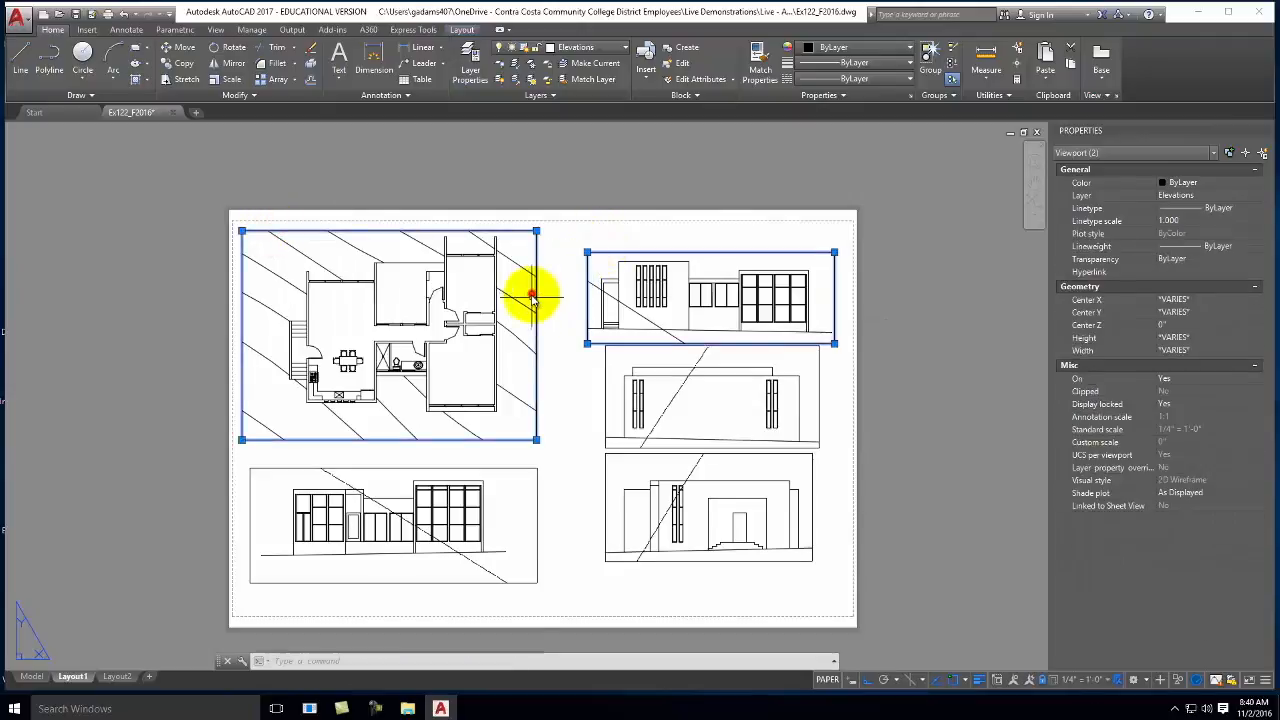
left_click(607, 581)
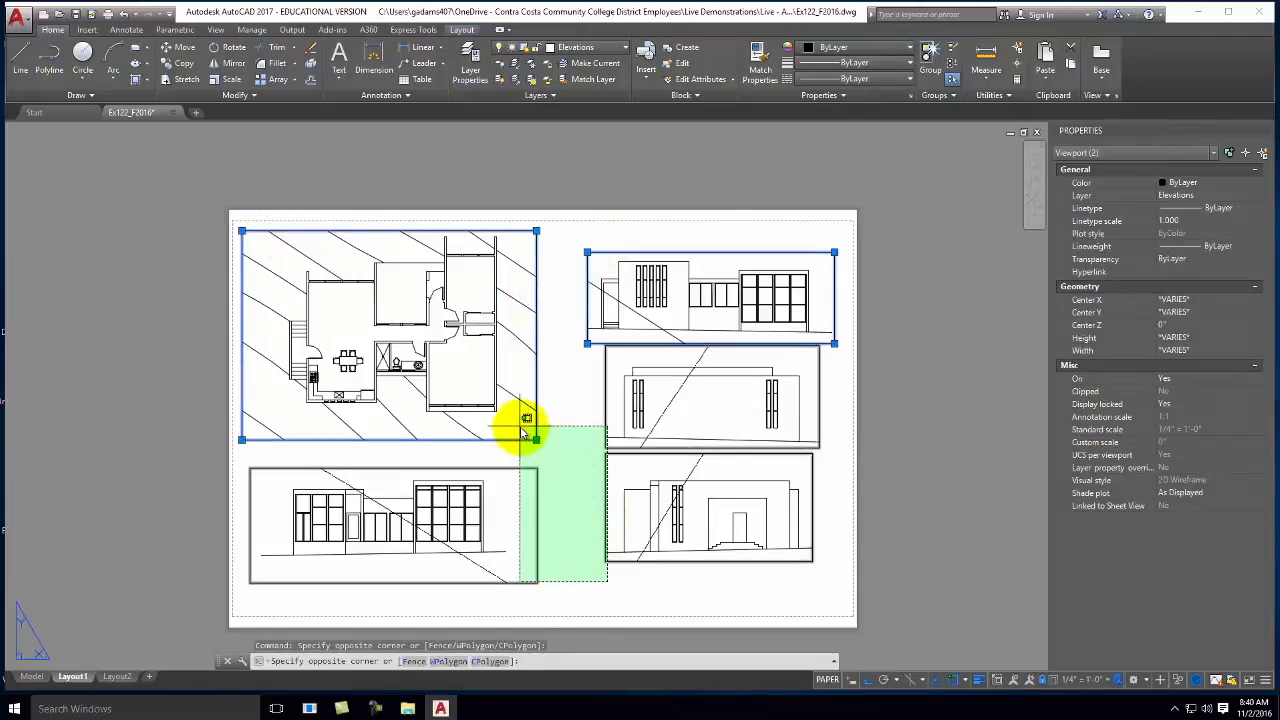
left_click(520, 422)
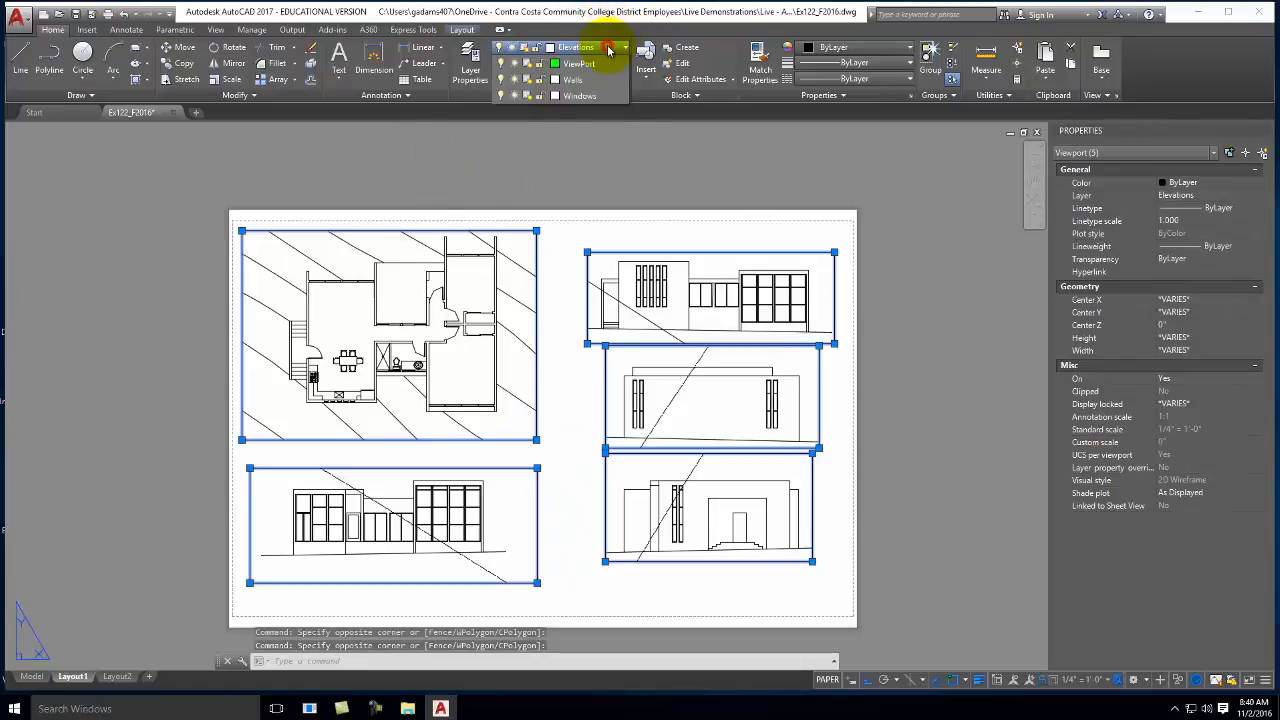
left_click(590, 47)
left_click(579, 208)
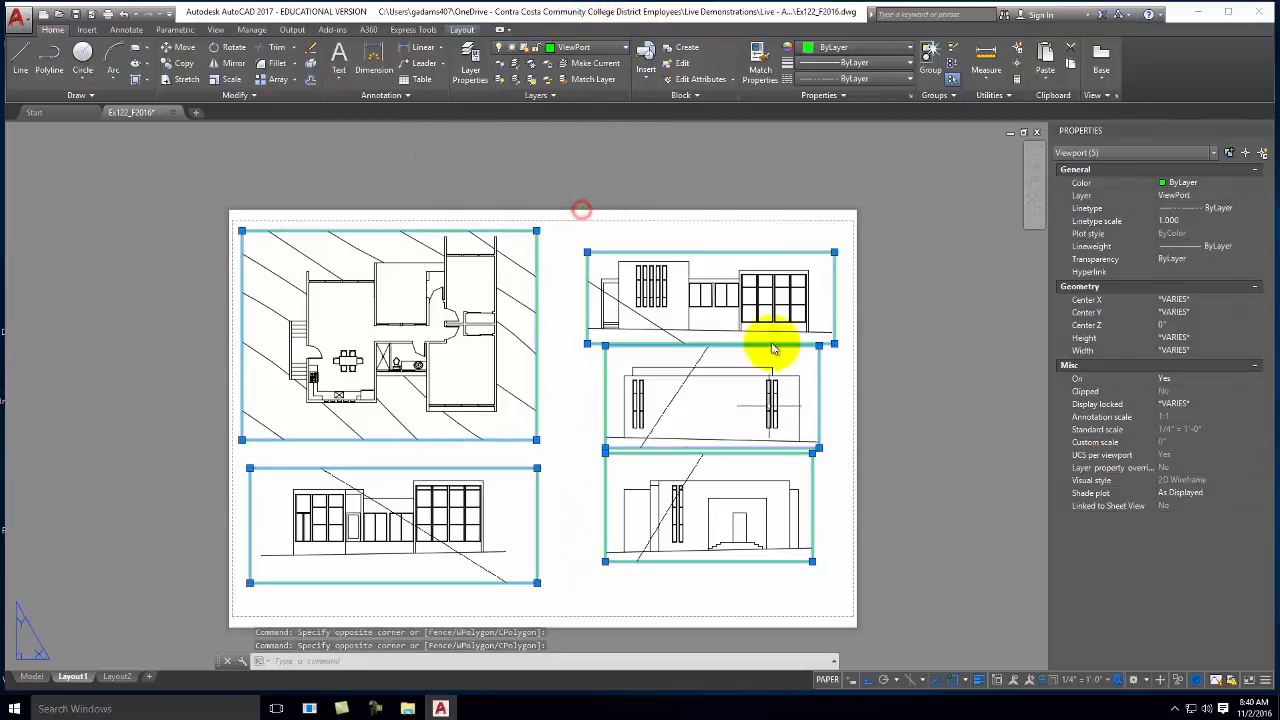
key("Escape")
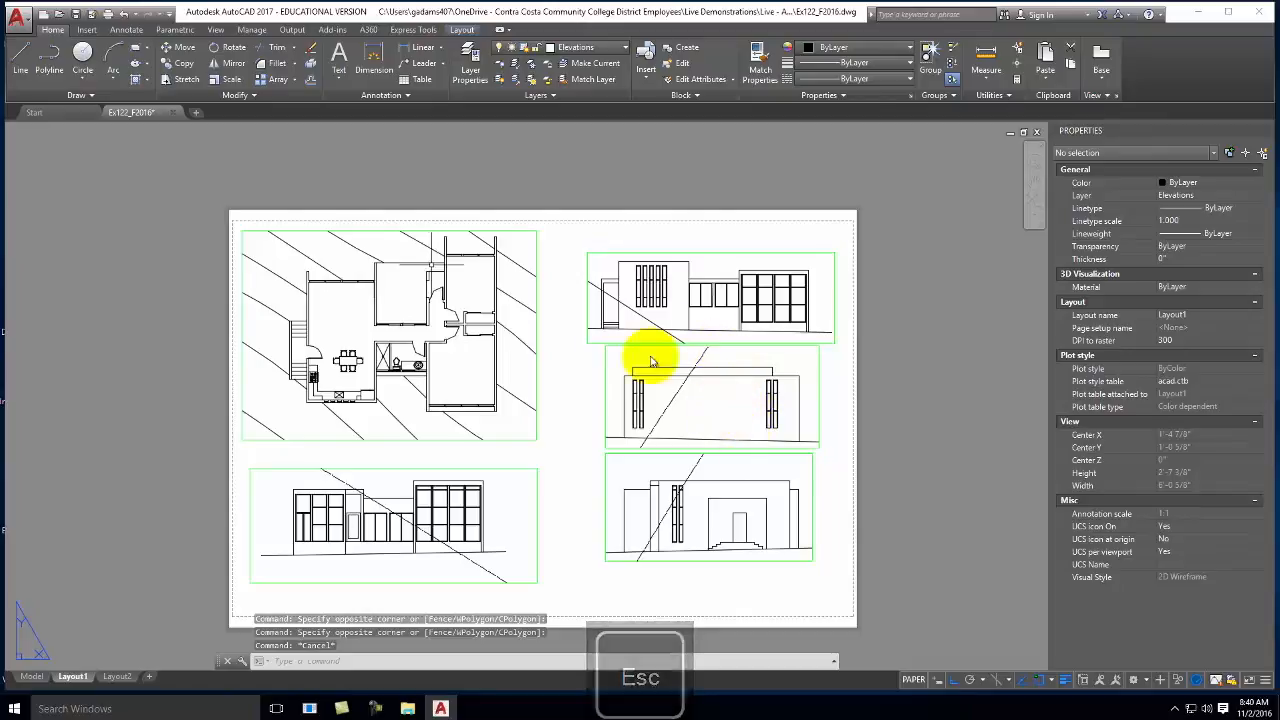
Preview the Layout1 plot to check the viewport borders, then leave without plotting
key("ctrl+p")
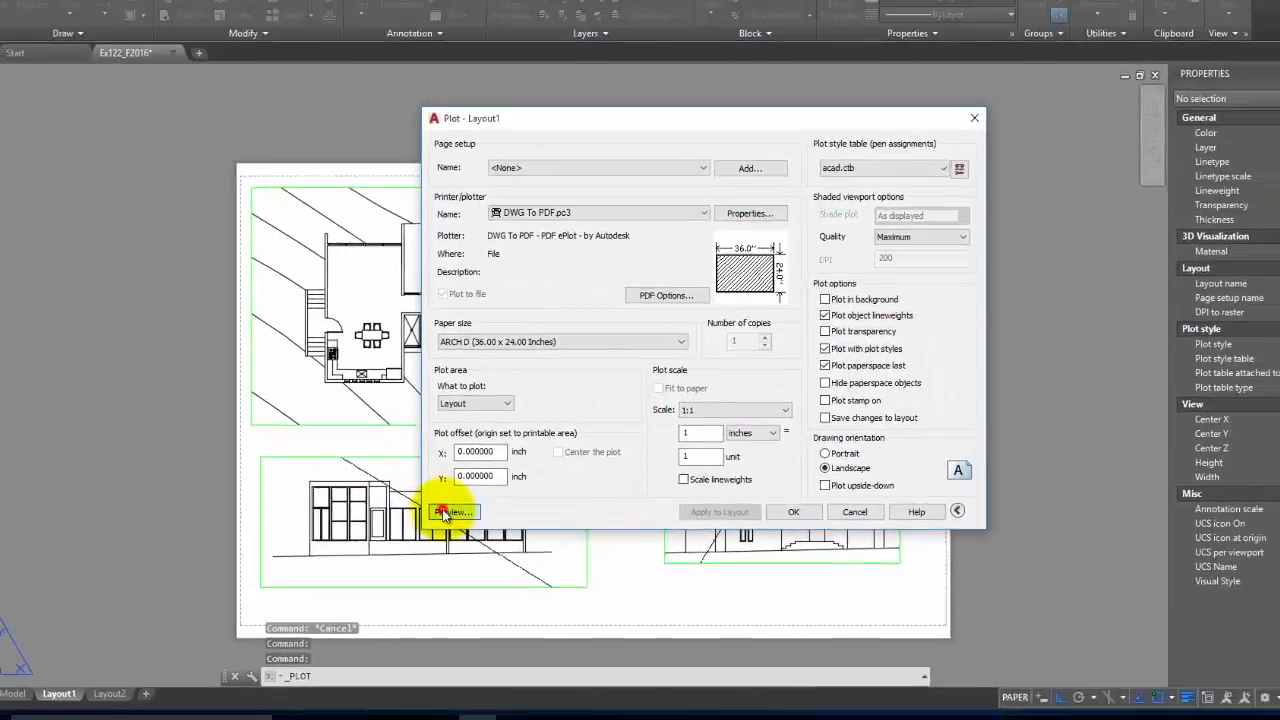
left_click(480, 504)
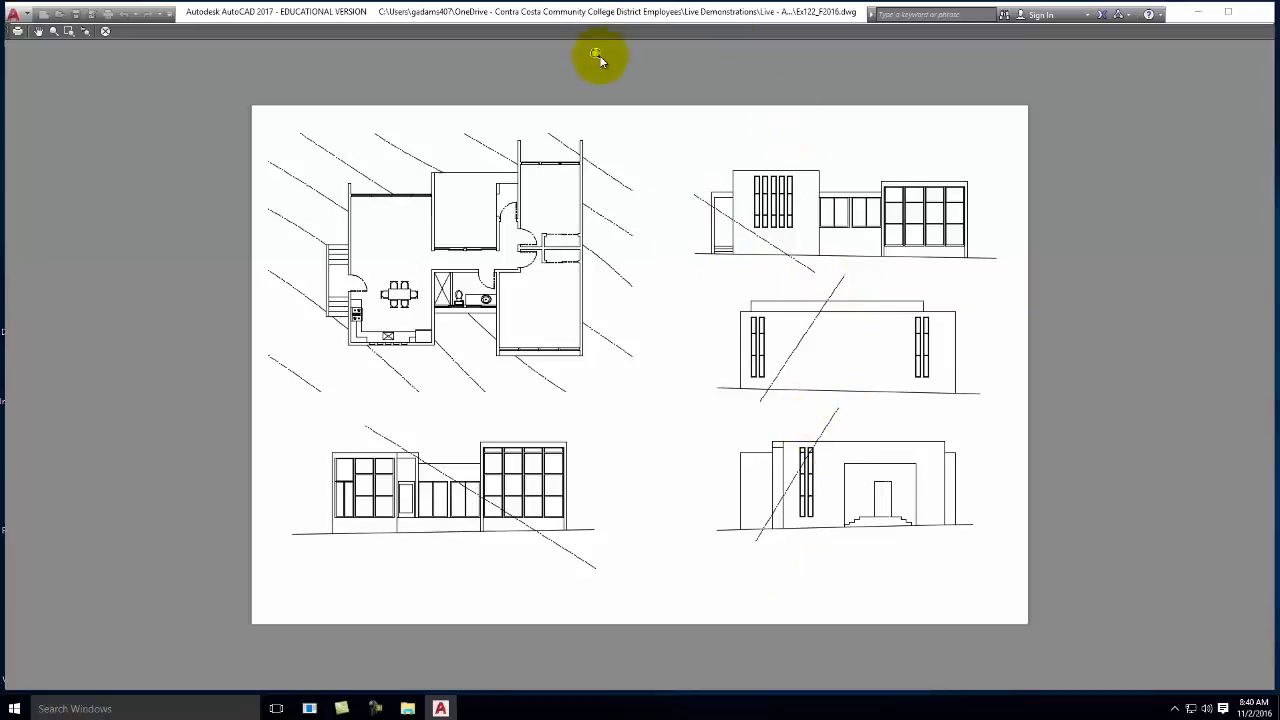
key("Escape")
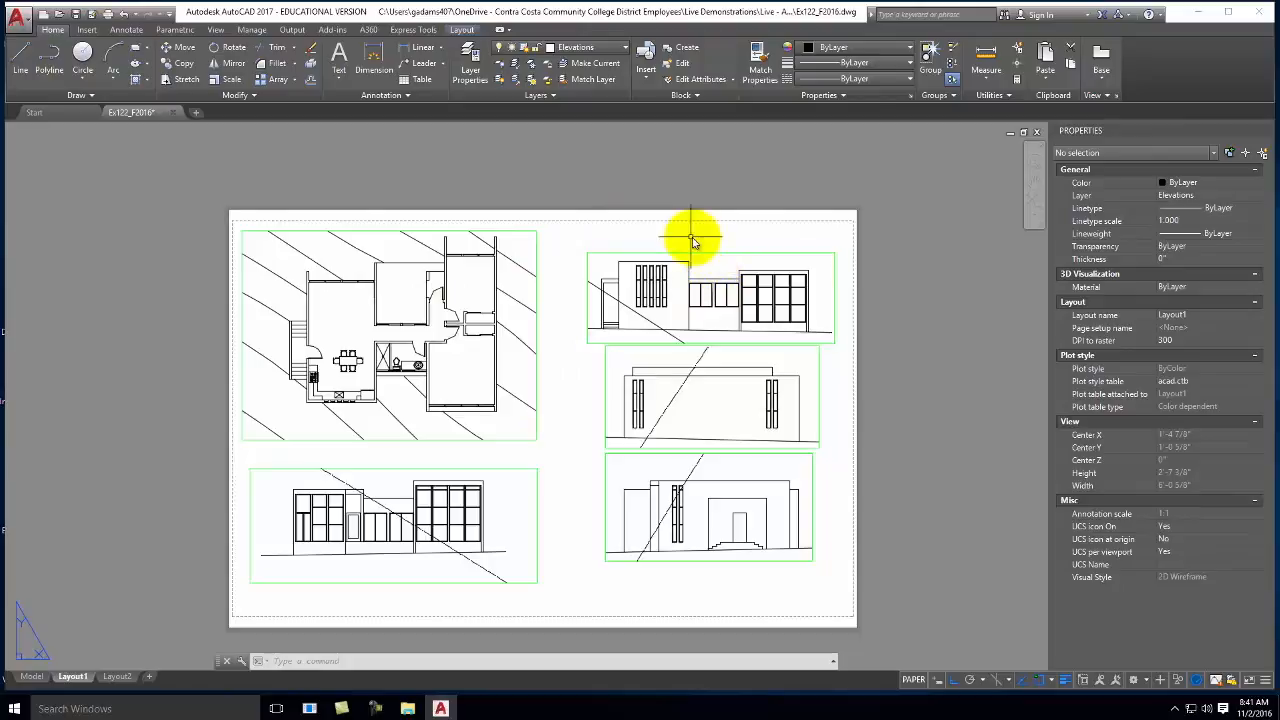
Freeze the Topography layer only in the upper elevation viewport above the other two stacked elevations, then return to paper space
double_click(711, 270)
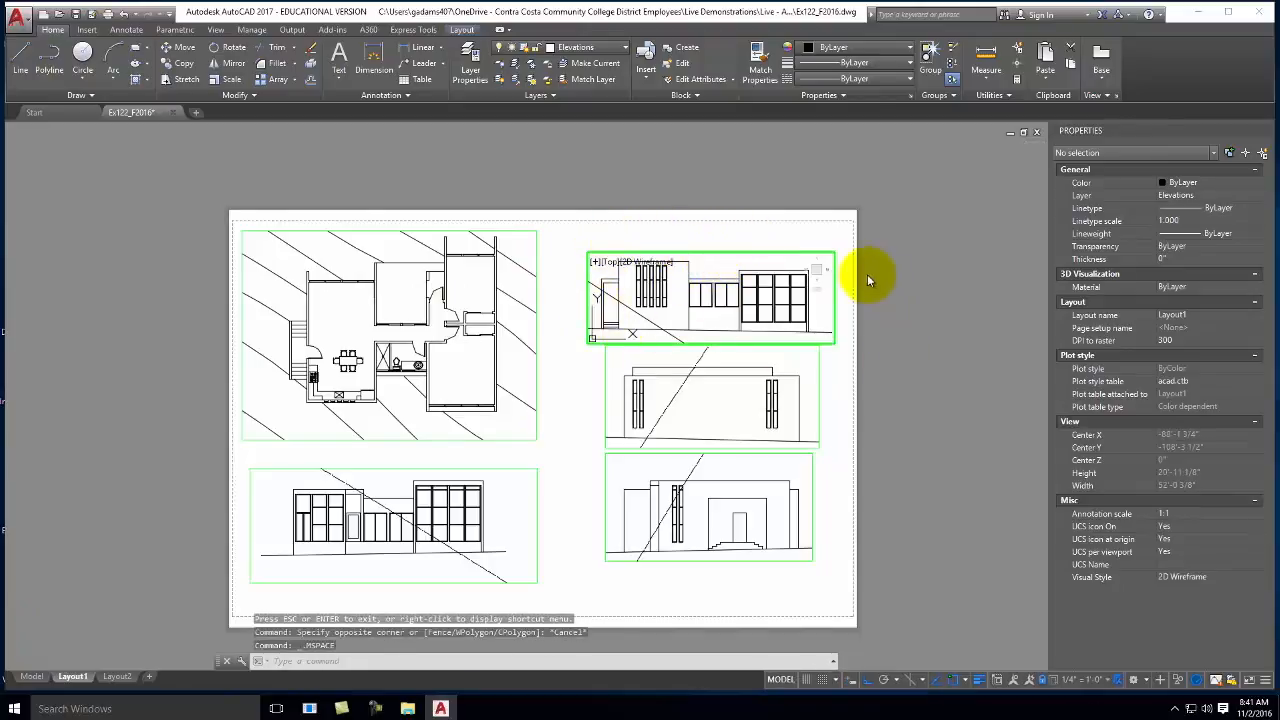
left_click(472, 63)
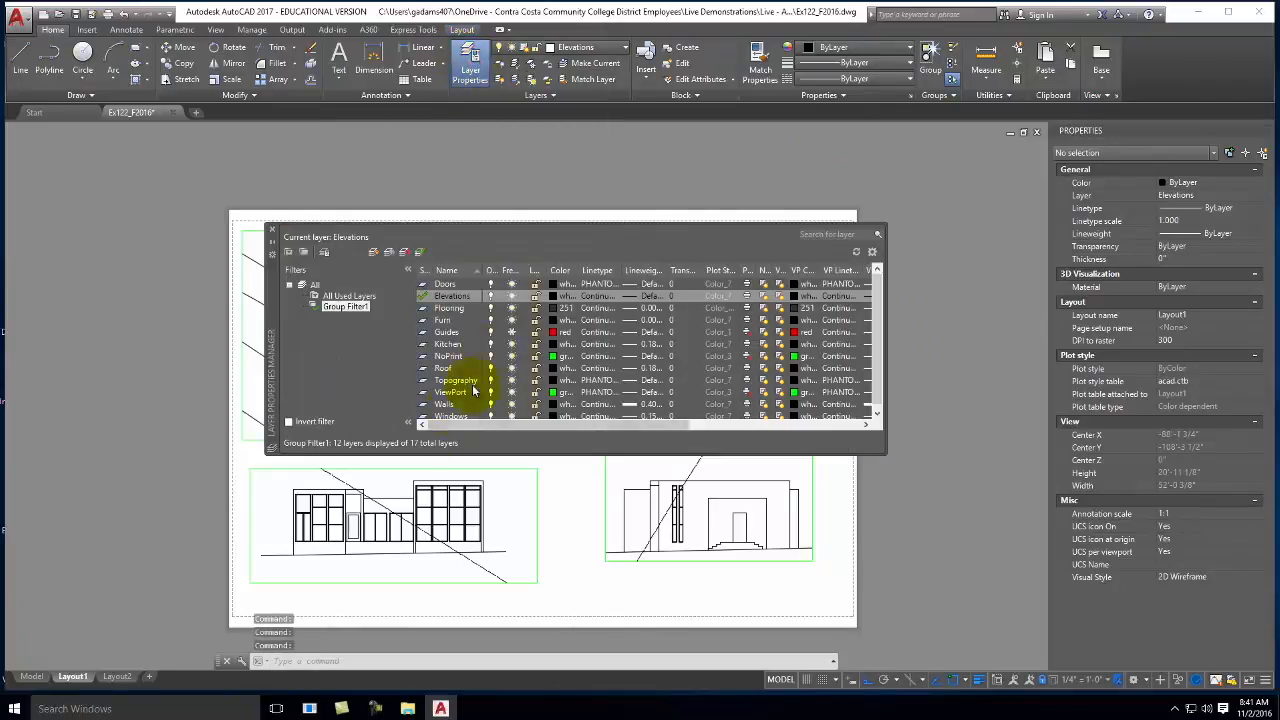
left_click_drag(877, 305, 881, 373)
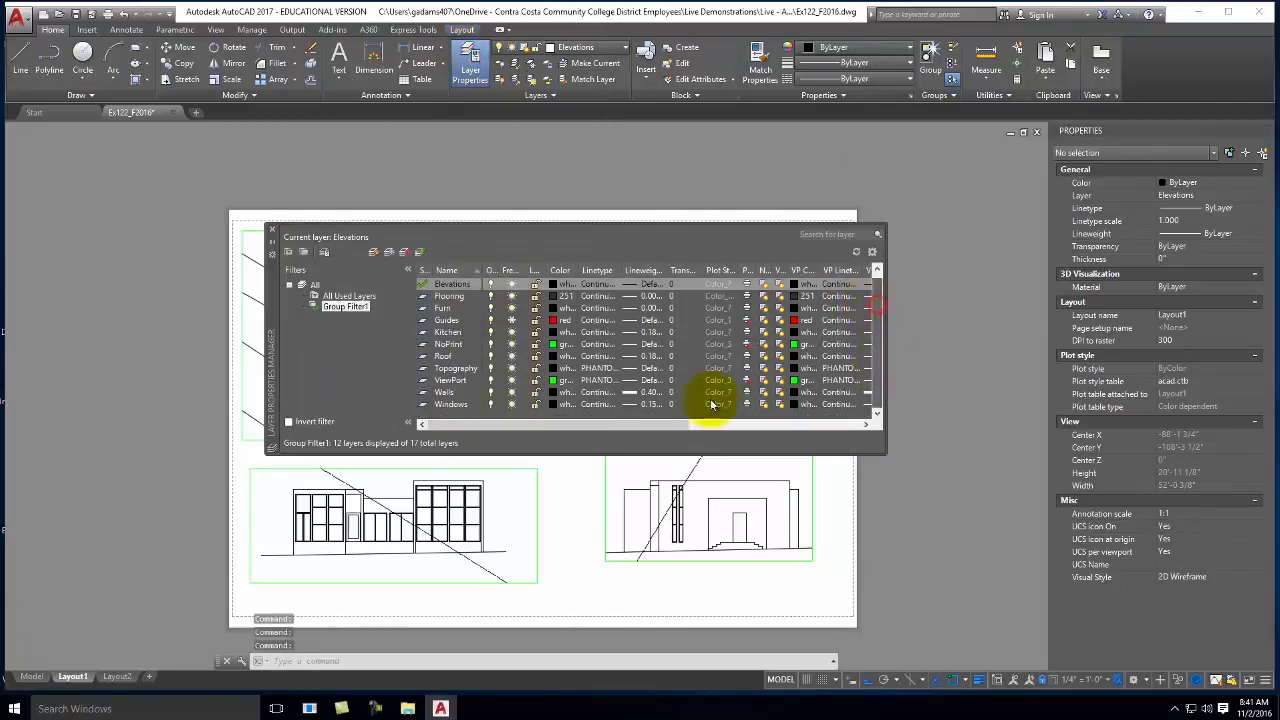
left_click(451, 369)
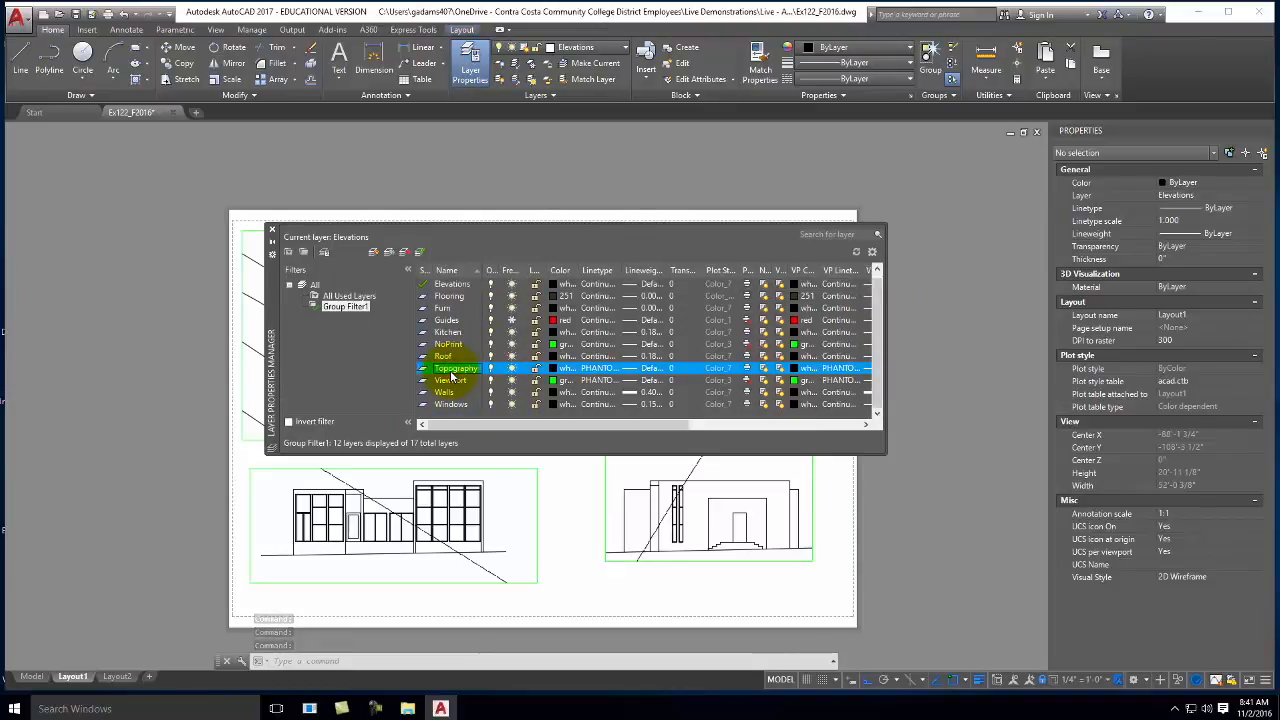
left_click_drag(487, 424, 583, 440)
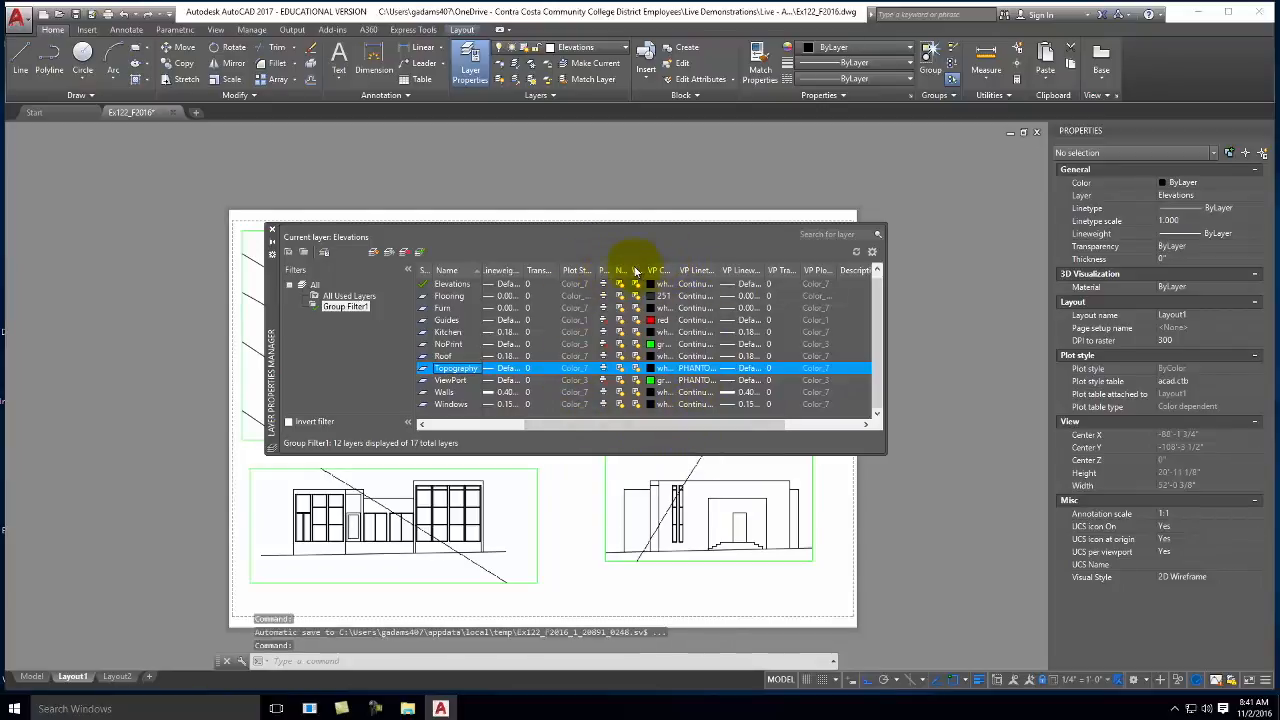
mouse_move(645, 271)
left_mouse_down()
mouse_move(675, 270)
mouse_move(640, 275)
left_mouse_up()
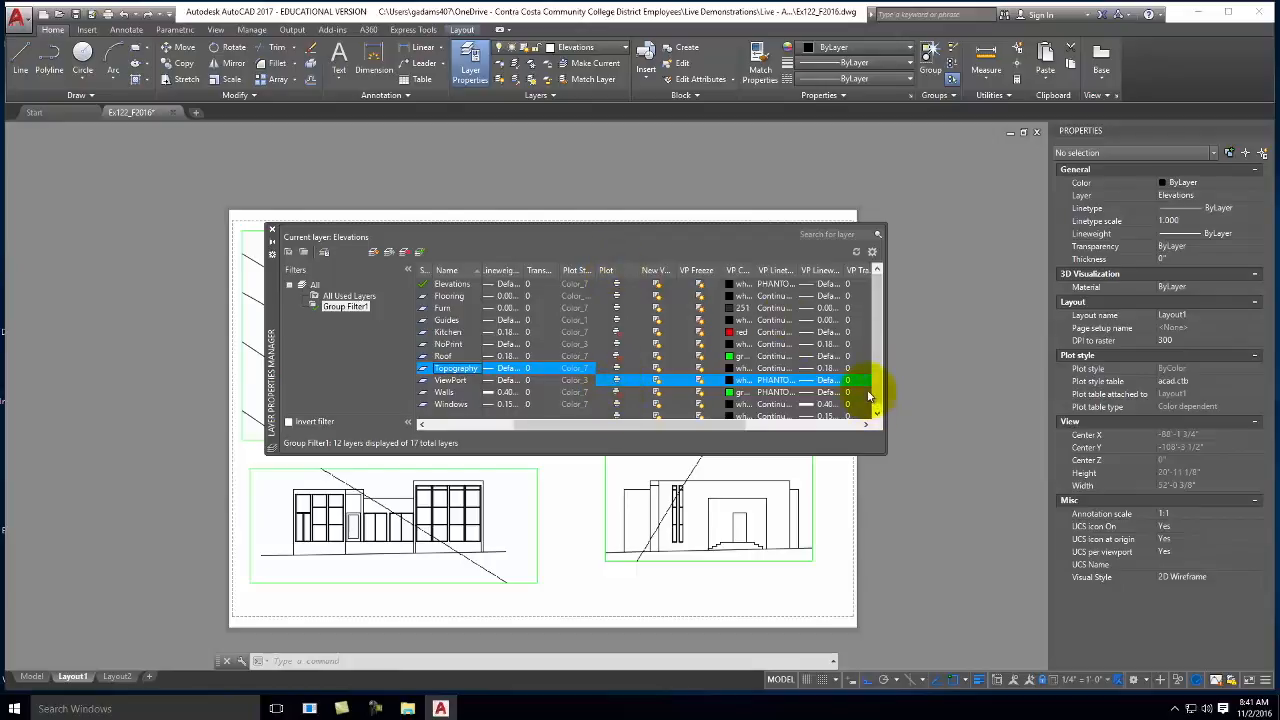
left_click(426, 370)
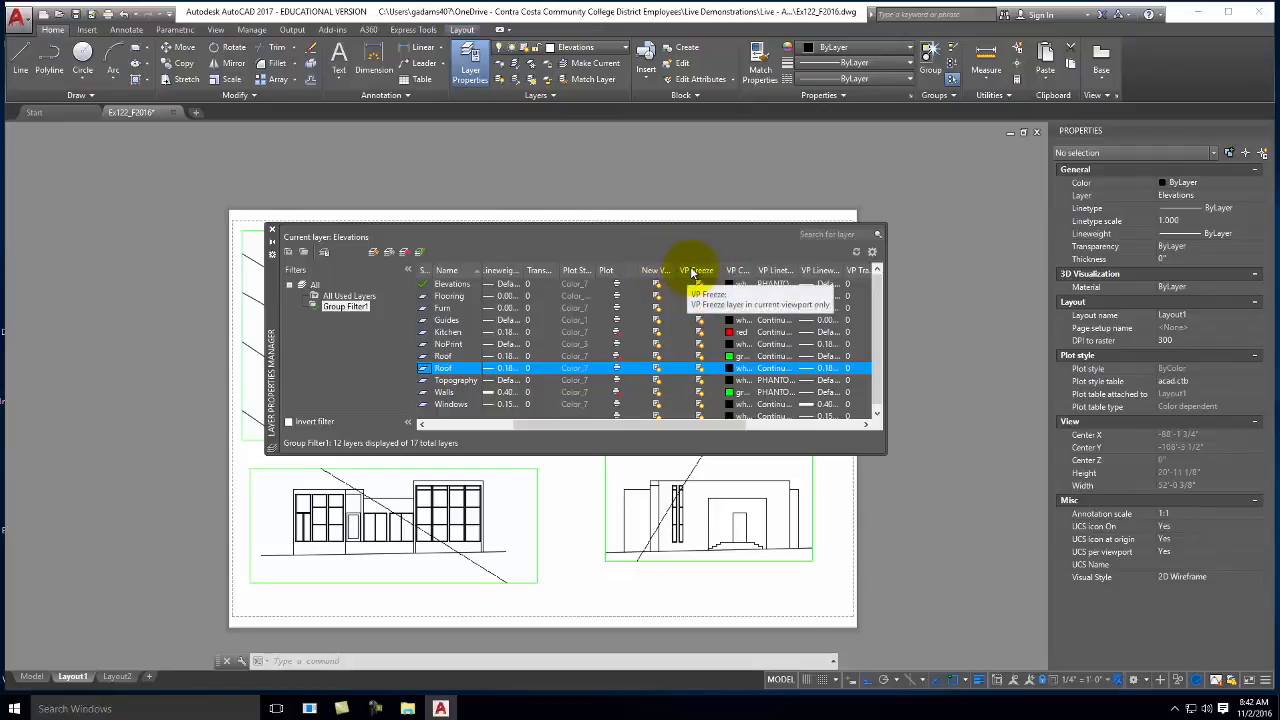
left_click(451, 381)
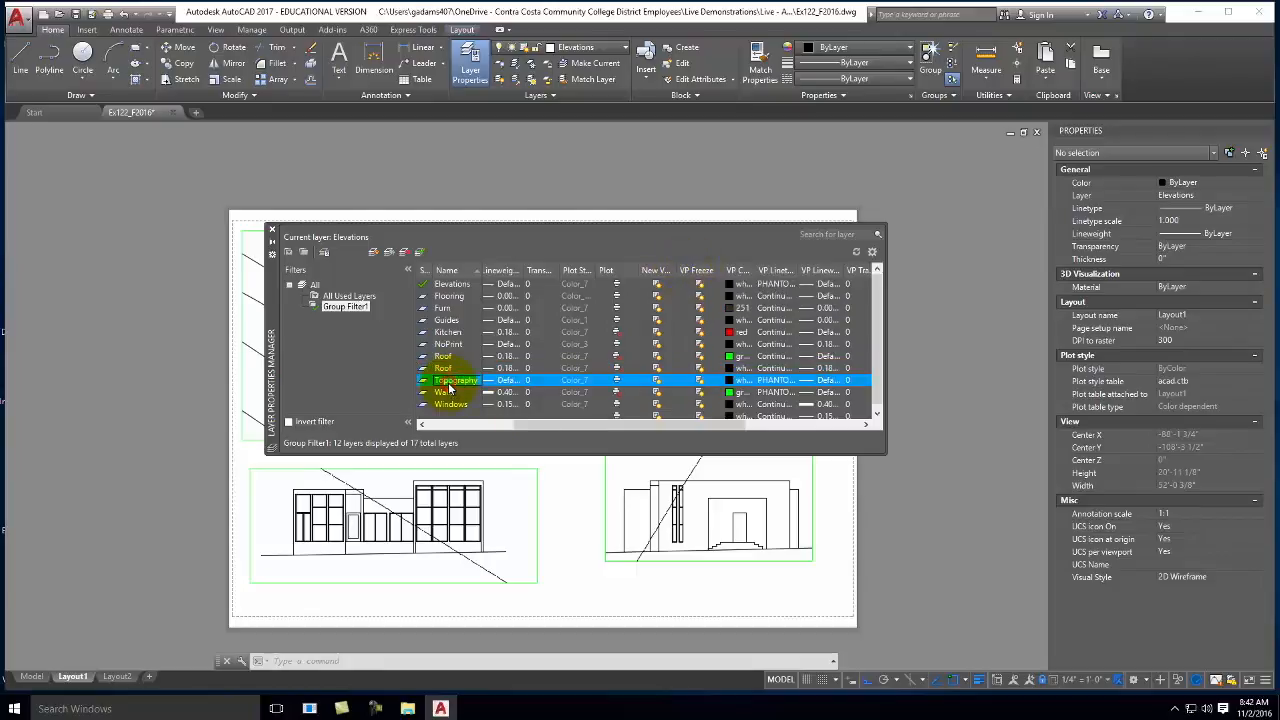
left_click(699, 385)
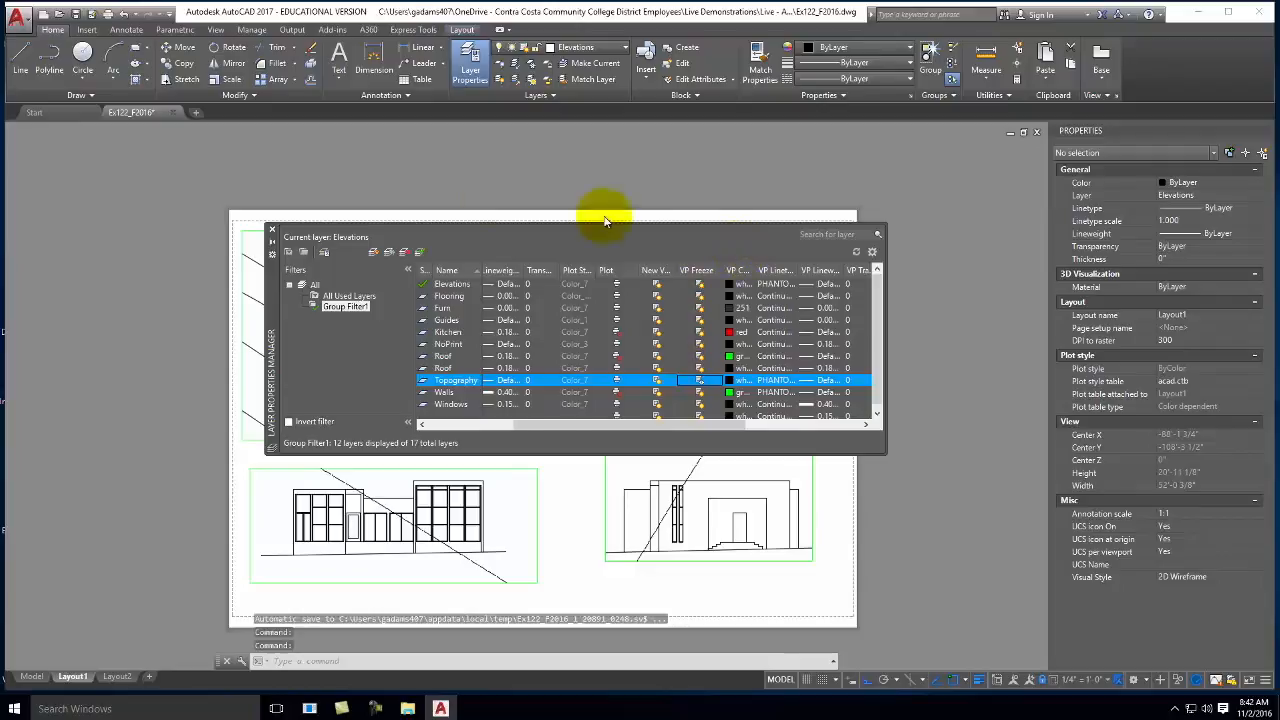
left_click(272, 234)
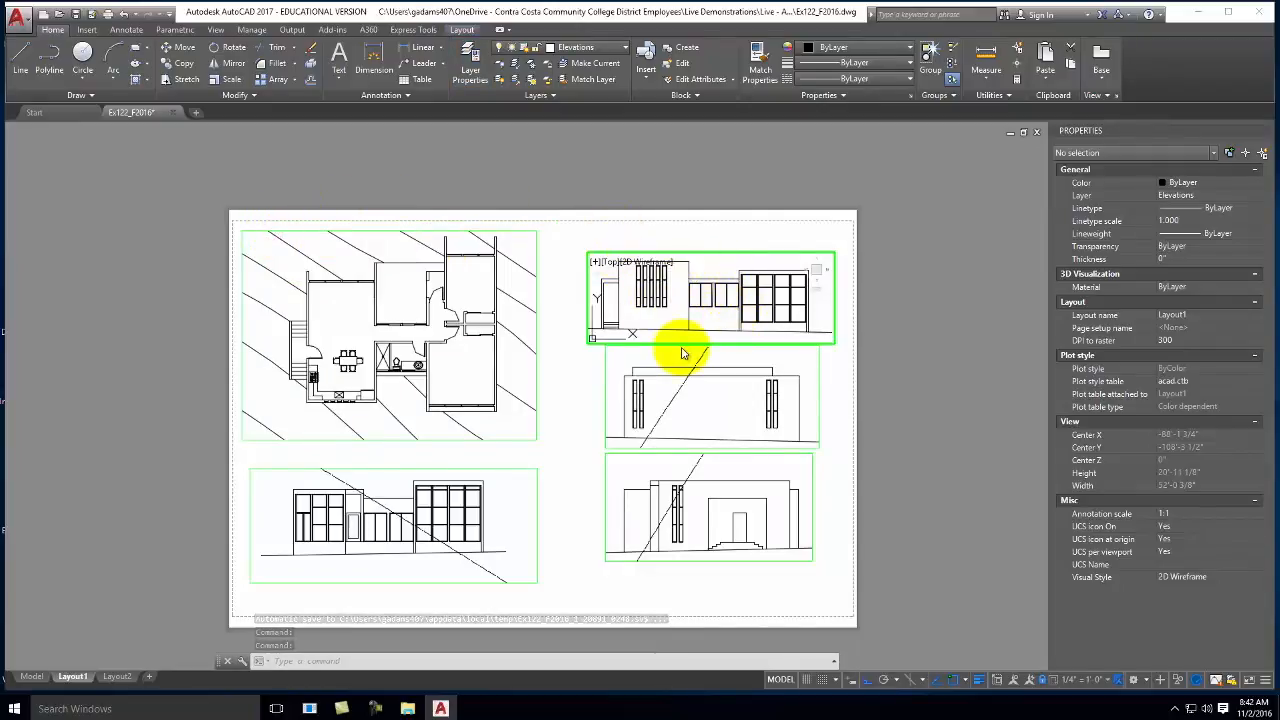
double_click(561, 371)
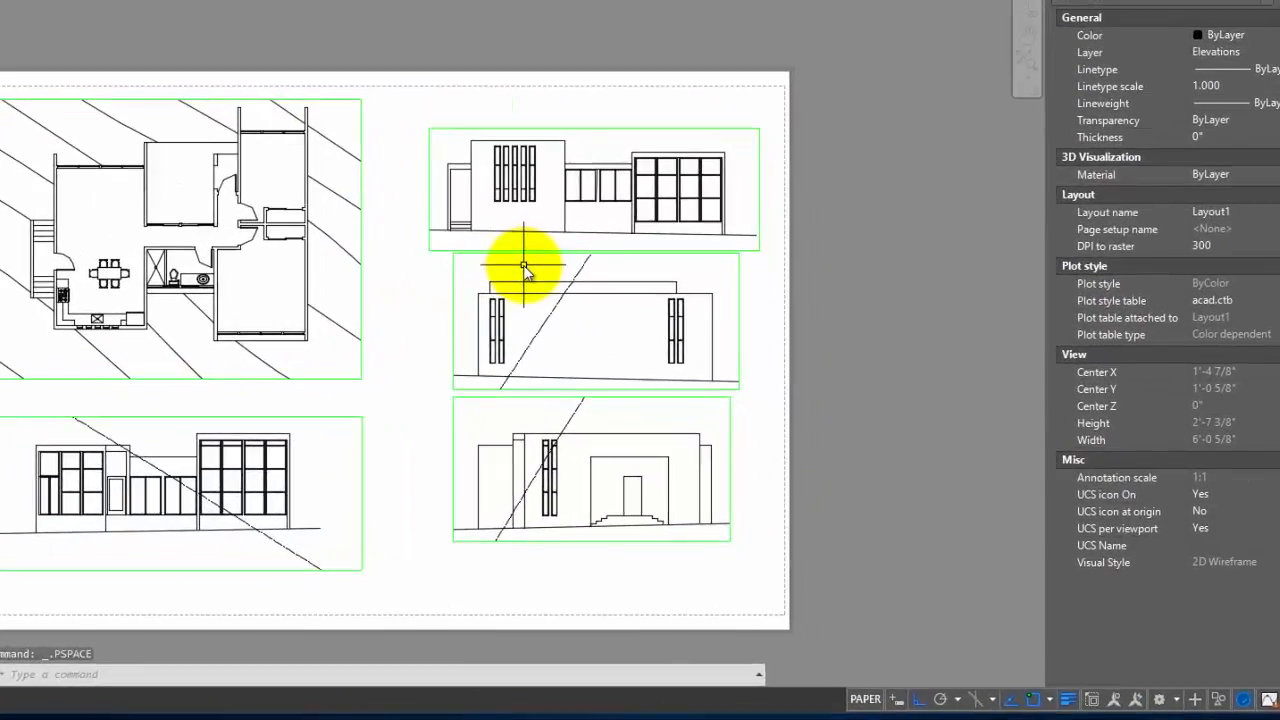
Lock the display of the middle and entrance elevation viewports, and check the display lock of the elevation viewport below the floor plan
left_click(760, 420)
left_click(733, 370)
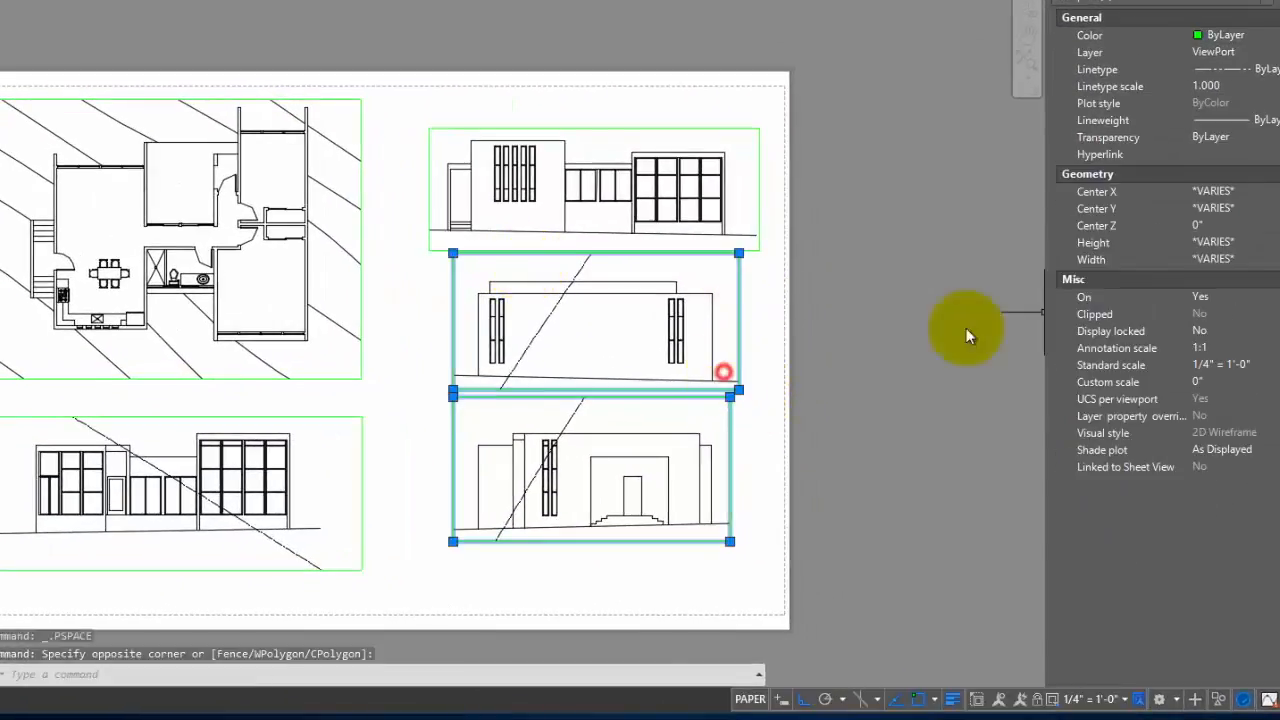
left_click(1220, 331)
left_click(1218, 347)
key("Escape")
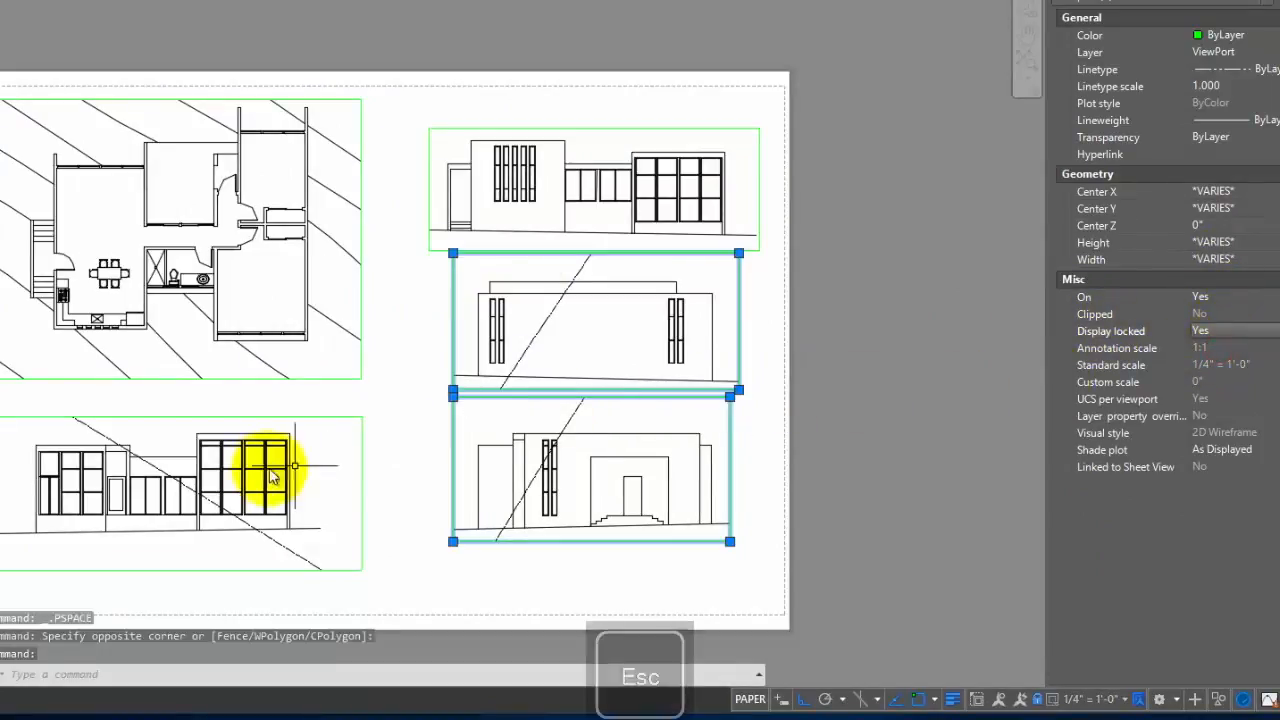
left_click(383, 445)
left_click(345, 431)
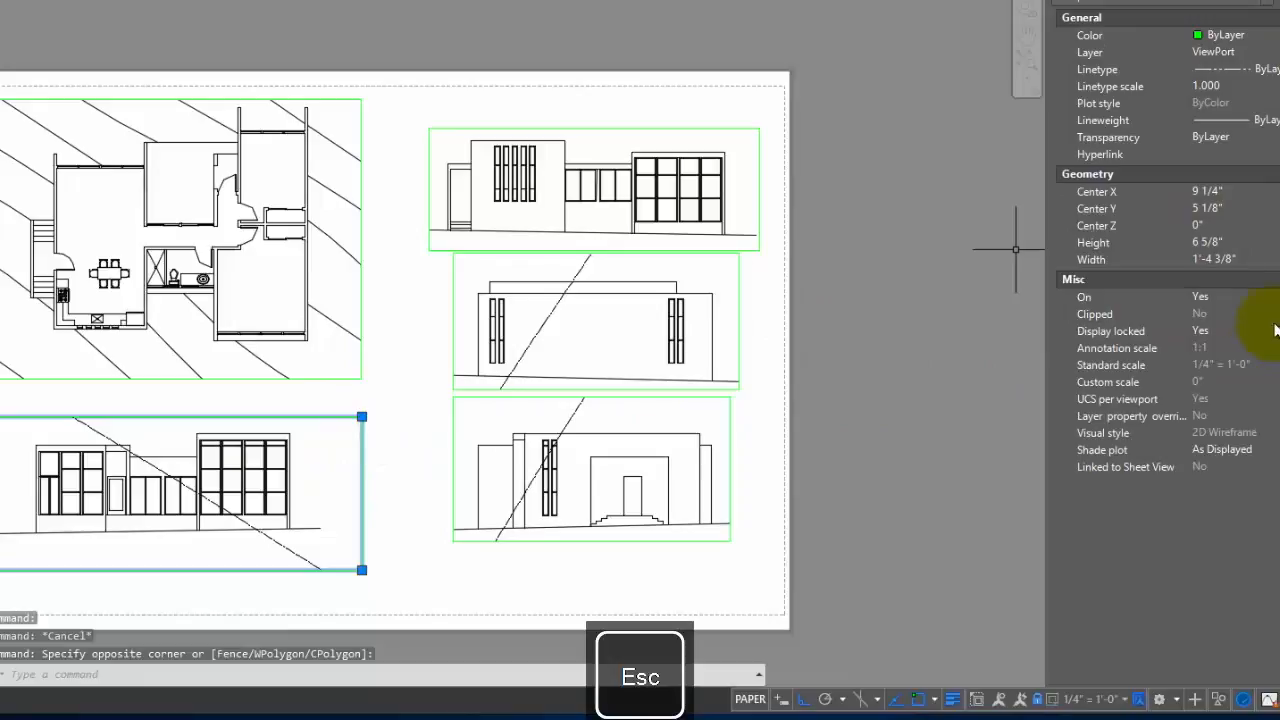
key("Escape")
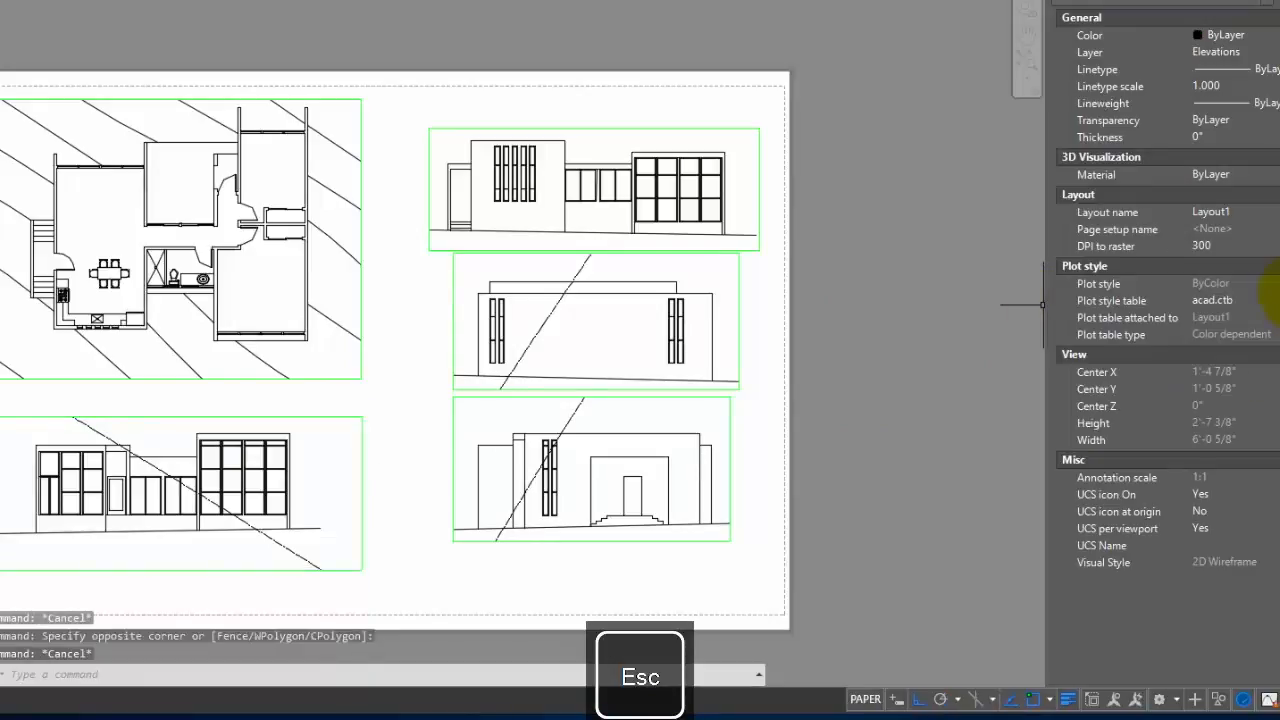
Freeze the Topography layer in the middle elevation viewport only
double_click(604, 268)
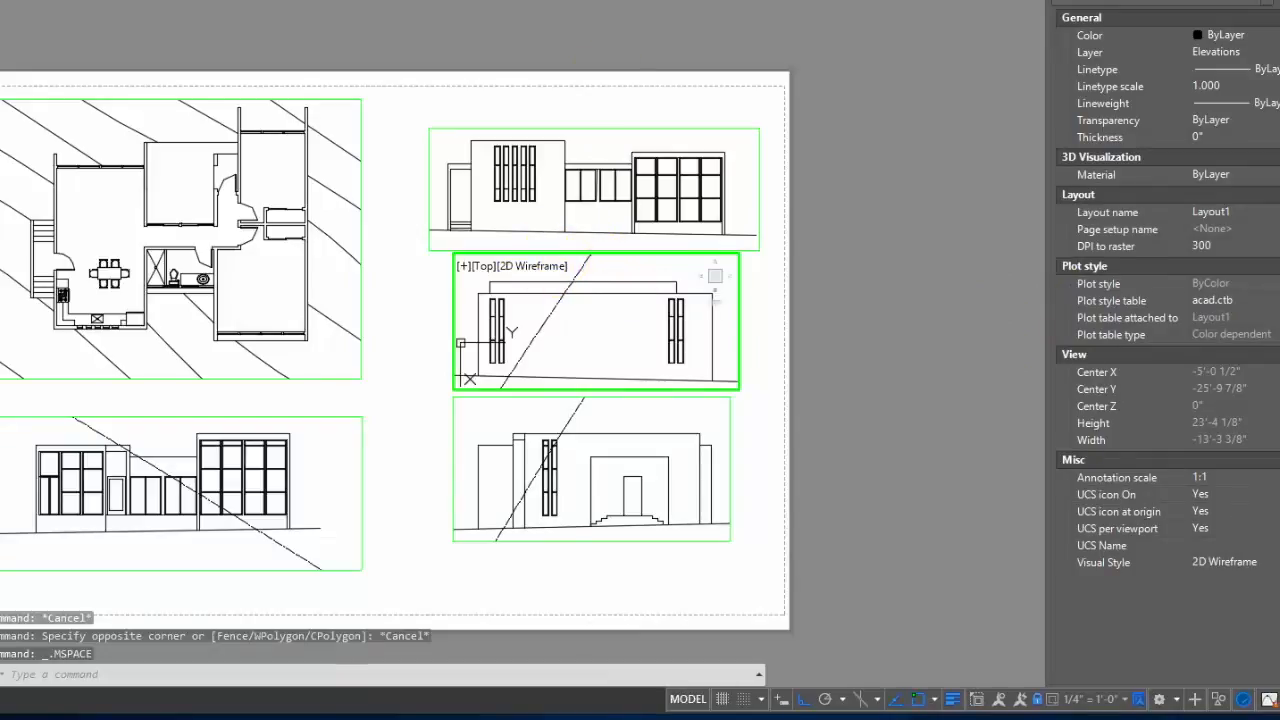
left_click(134, 2)
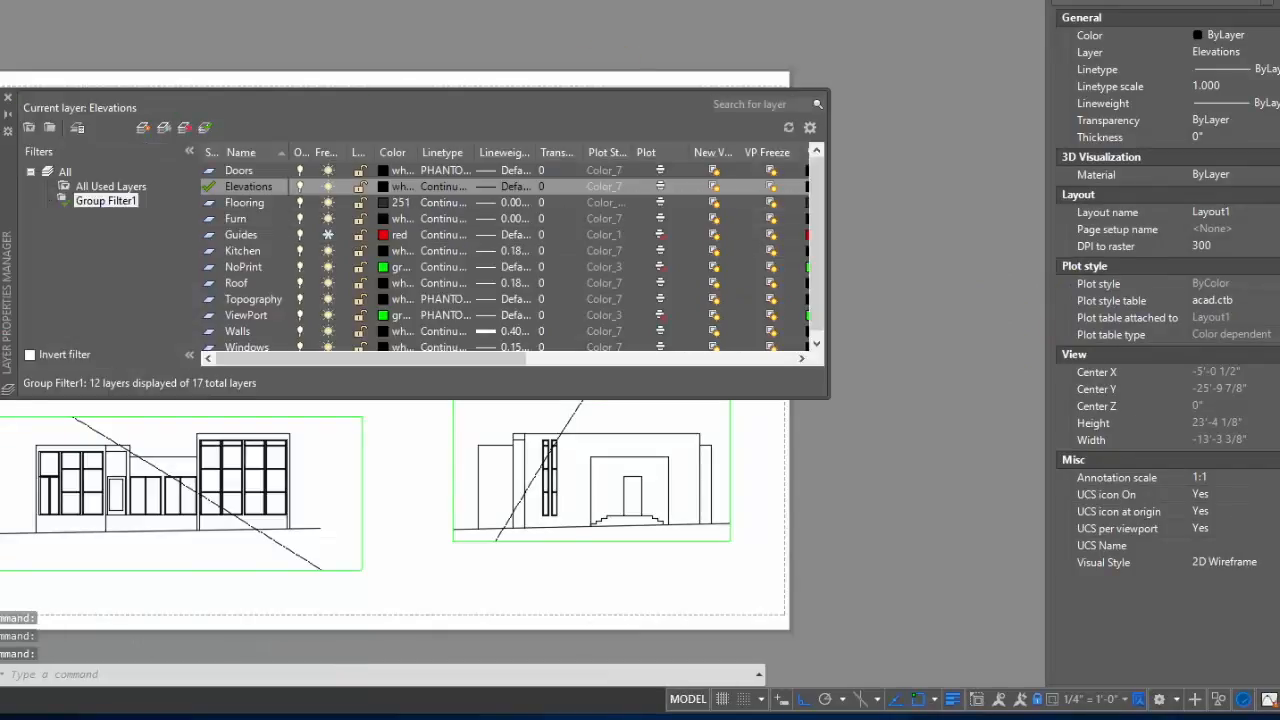
left_click(250, 300)
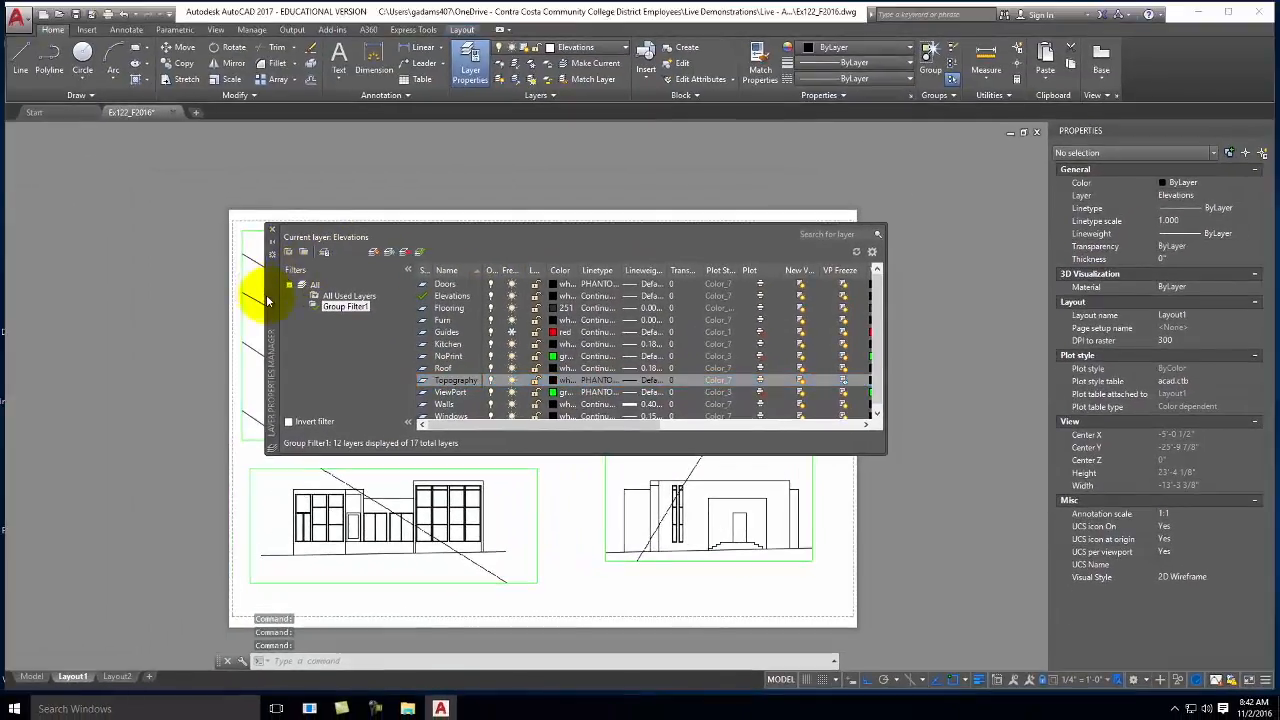
Freeze the Topography layer in the entrance elevation viewport and in the elevation viewport below the floor plan, then return to paper space
left_click_drag(267, 300, 248, 185)
left_click(673, 474)
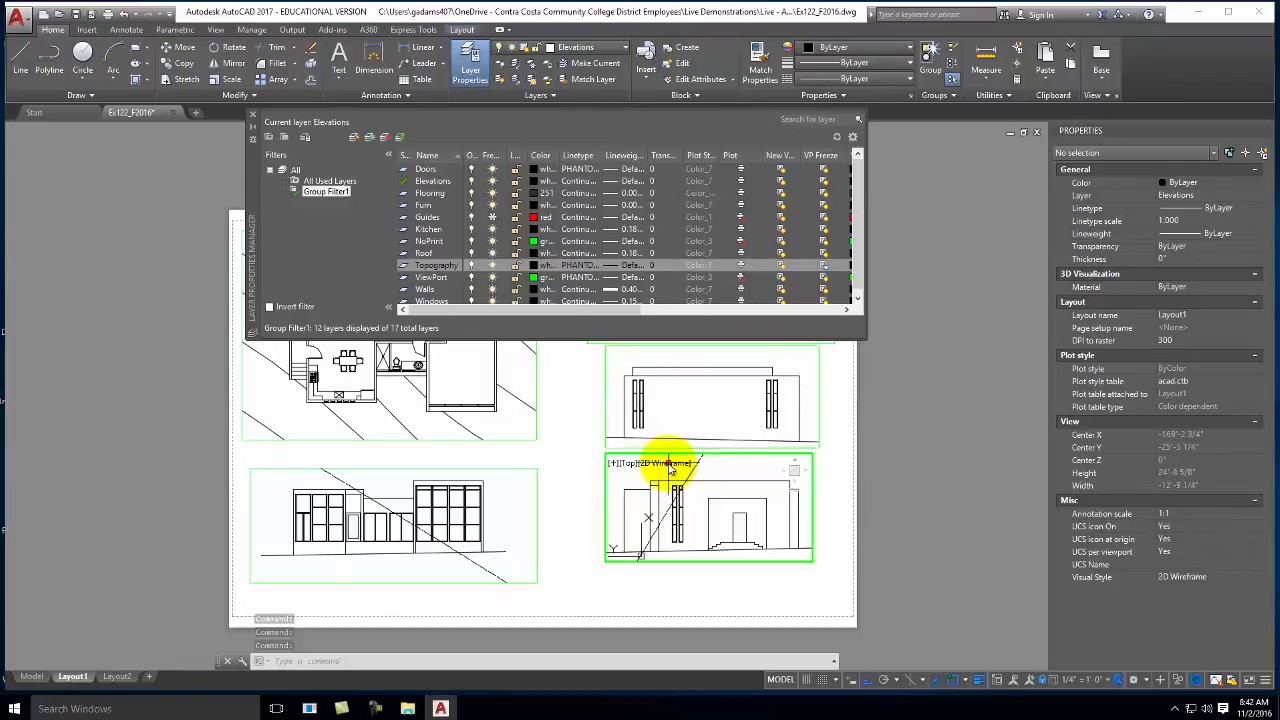
left_click(823, 266)
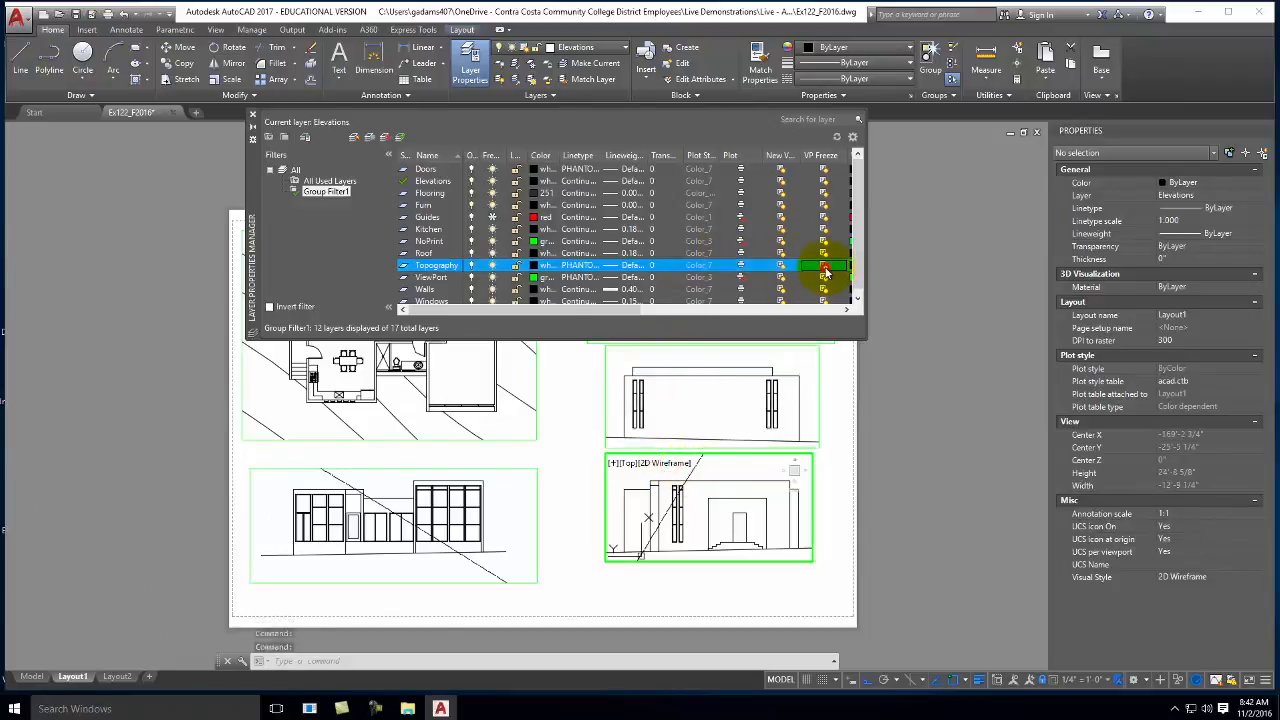
left_click(529, 500)
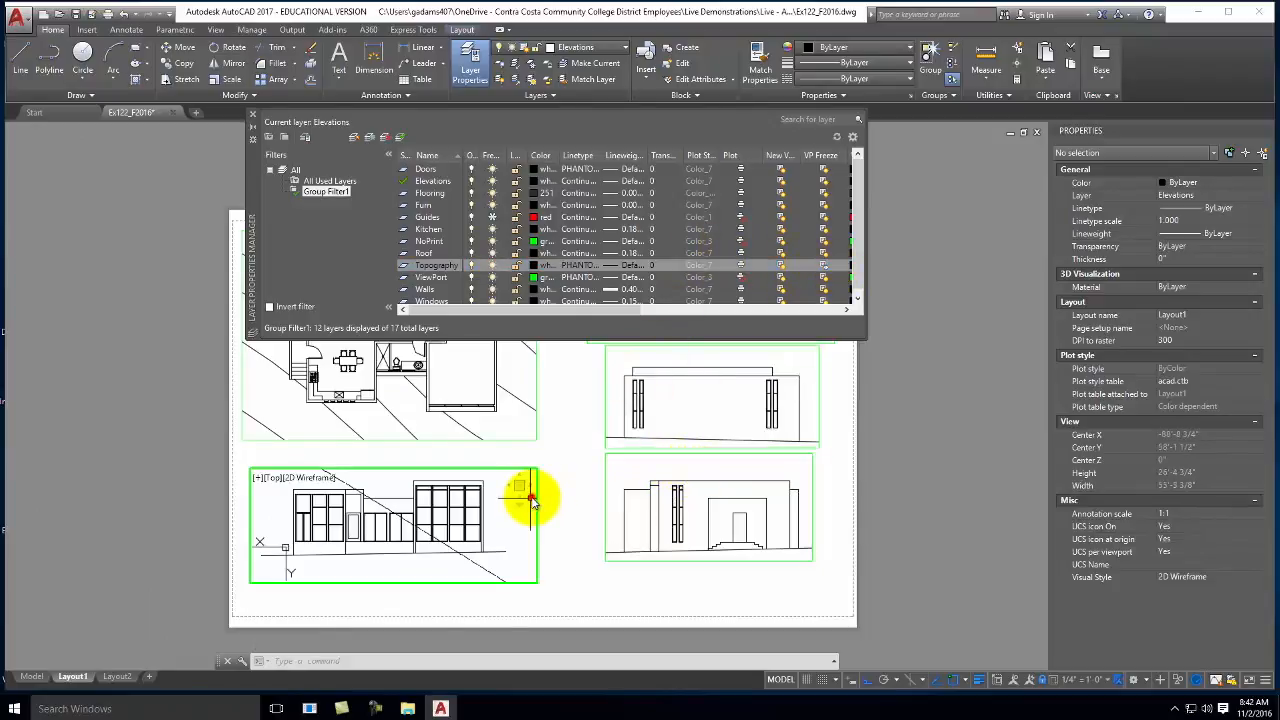
left_click(824, 266)
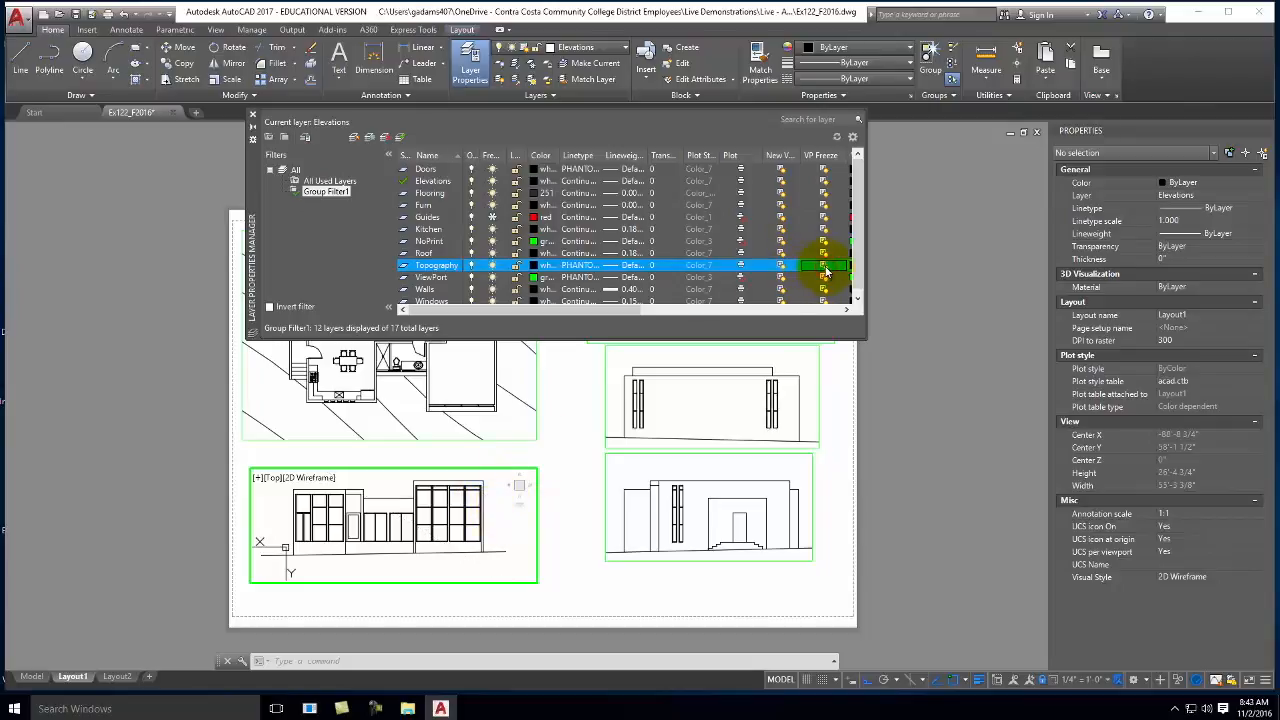
double_click(580, 474)
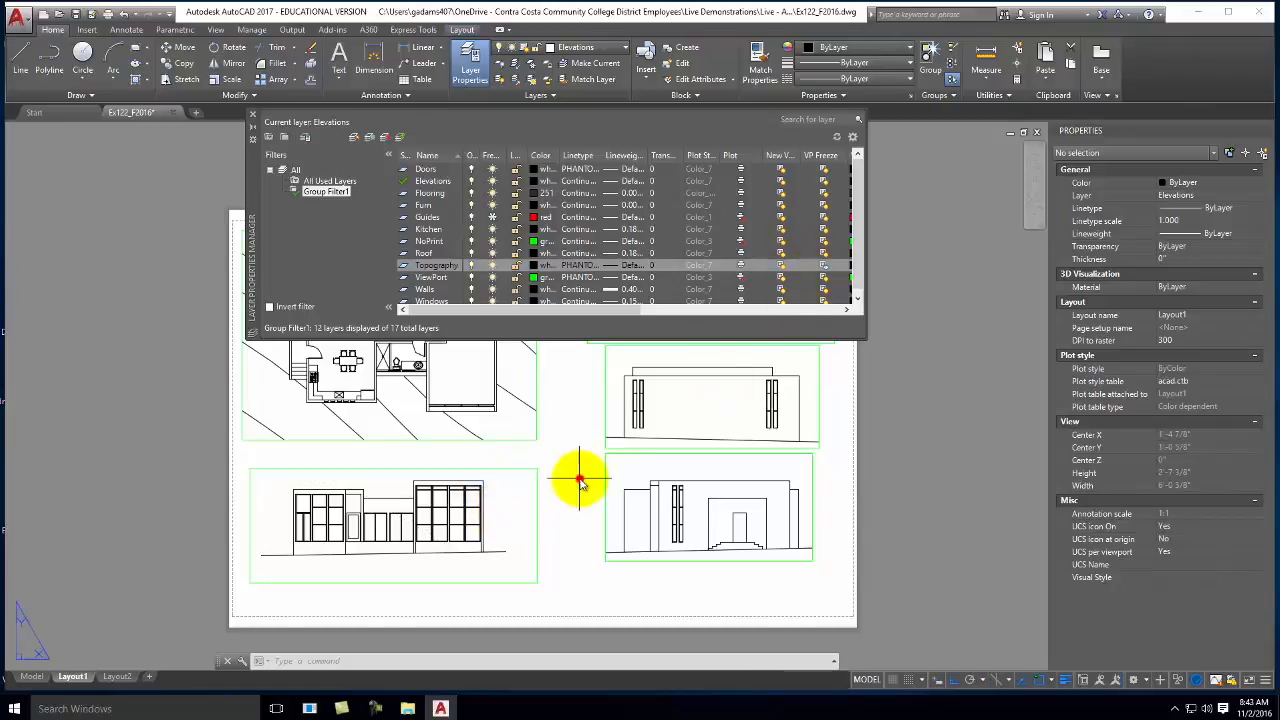
left_click(253, 114)
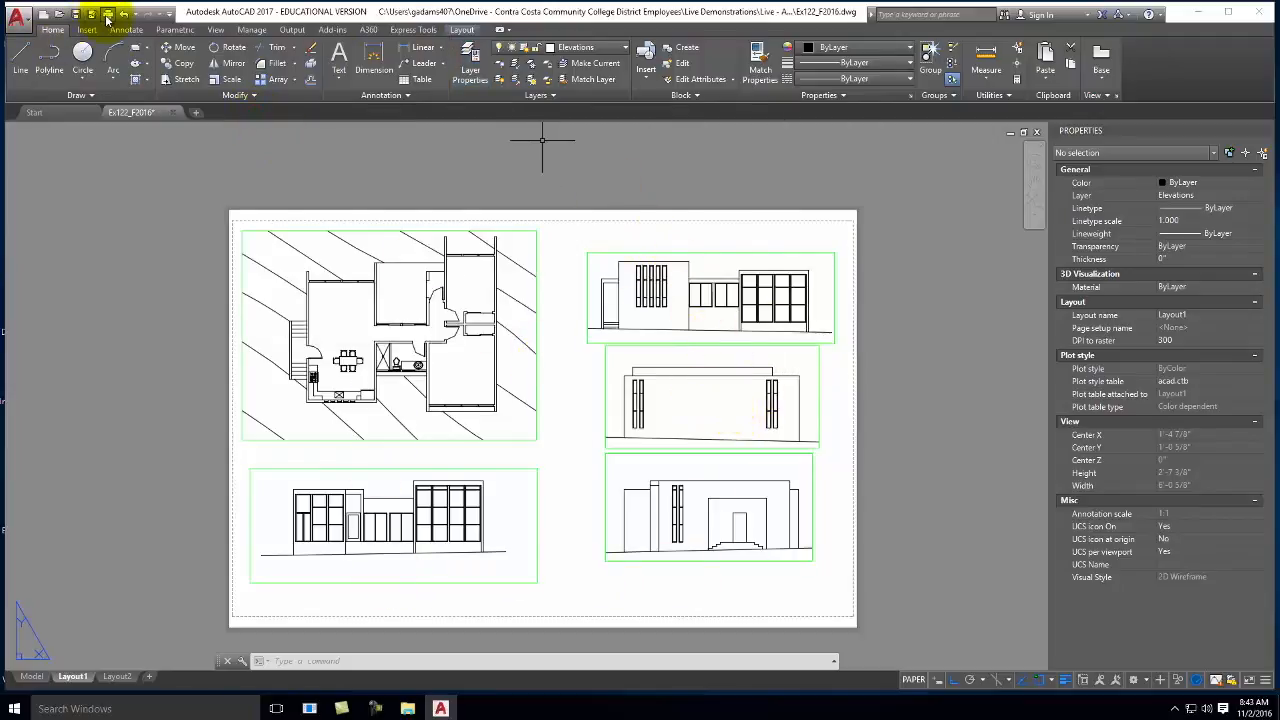
Preview the ARCH D plot of Layout1 to check the elevations without topography lines, then leave without plotting
key("ctrl+p")
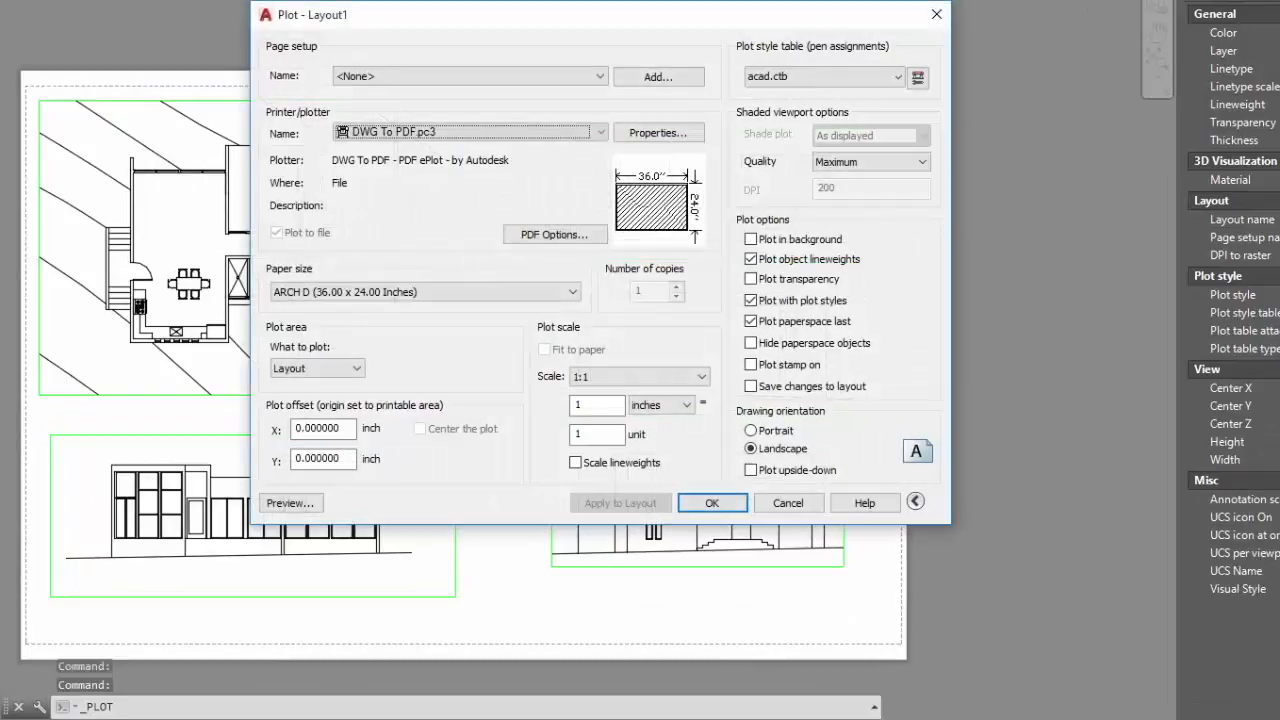
left_click(277, 502)
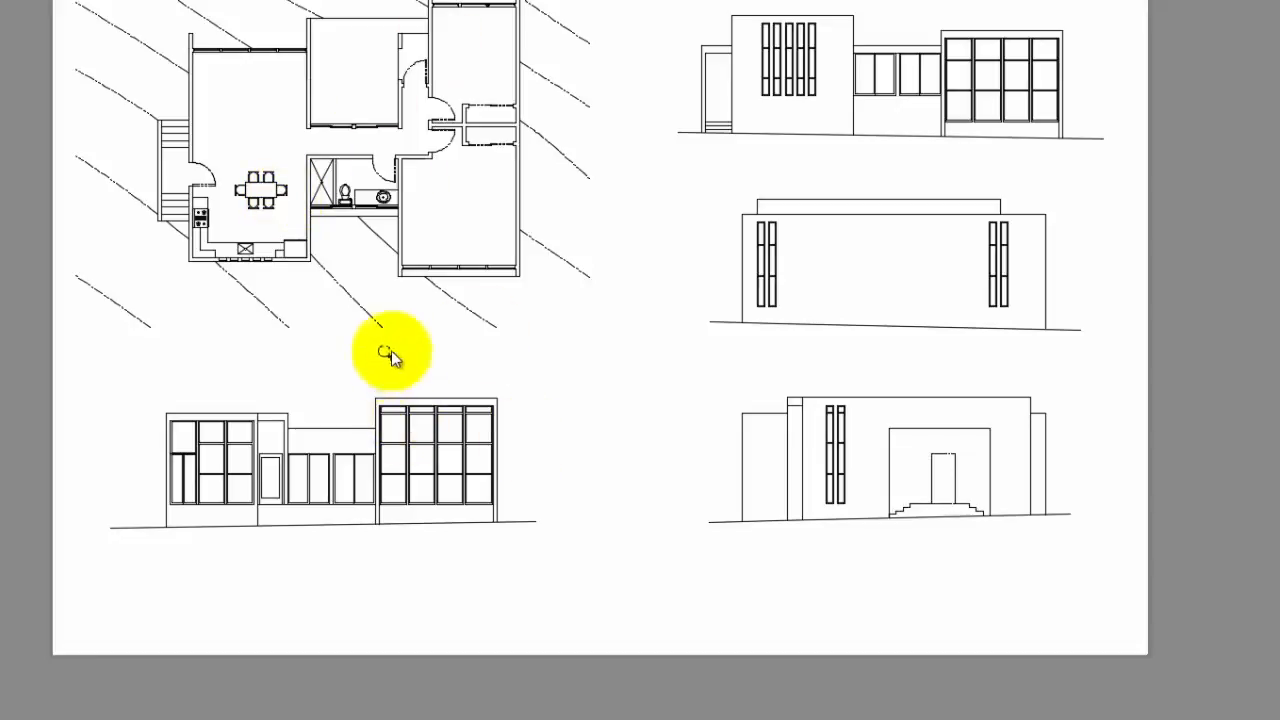
key("Escape")
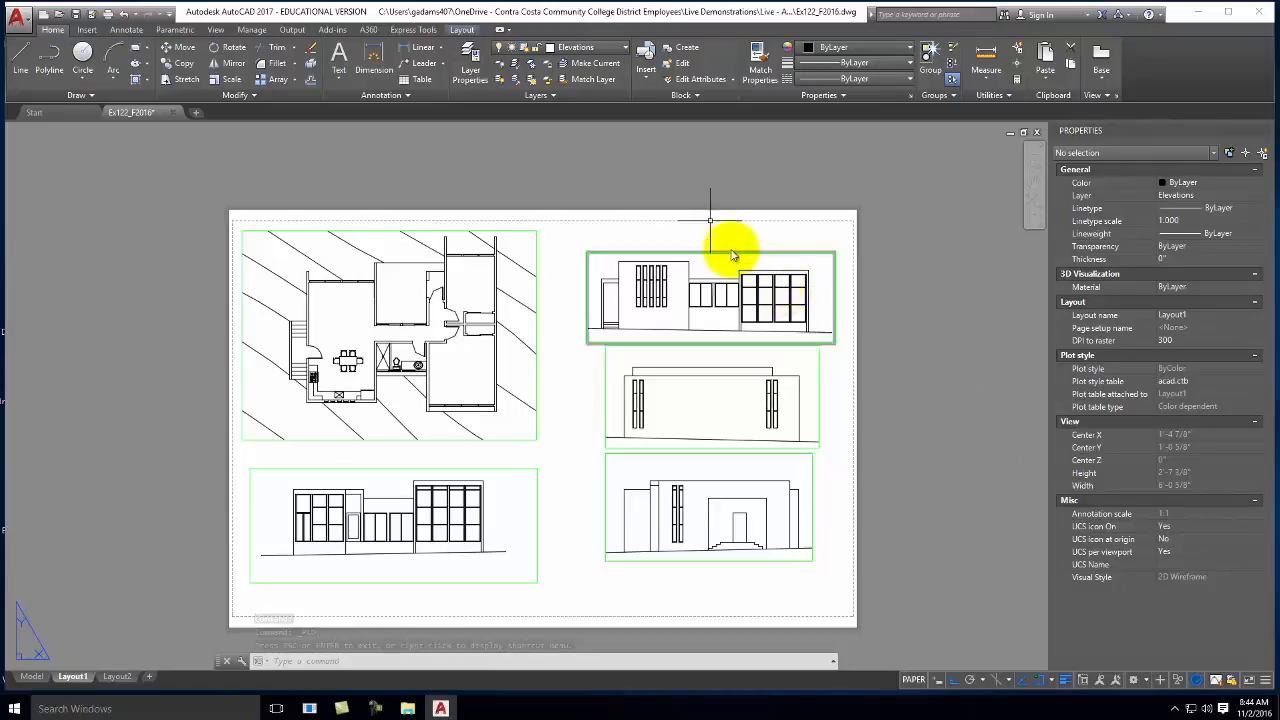
Preview the Layout1 plot, examine the dashed topography, door and closet lines in the floor plan, and leave without plotting
left_click(112, 18)
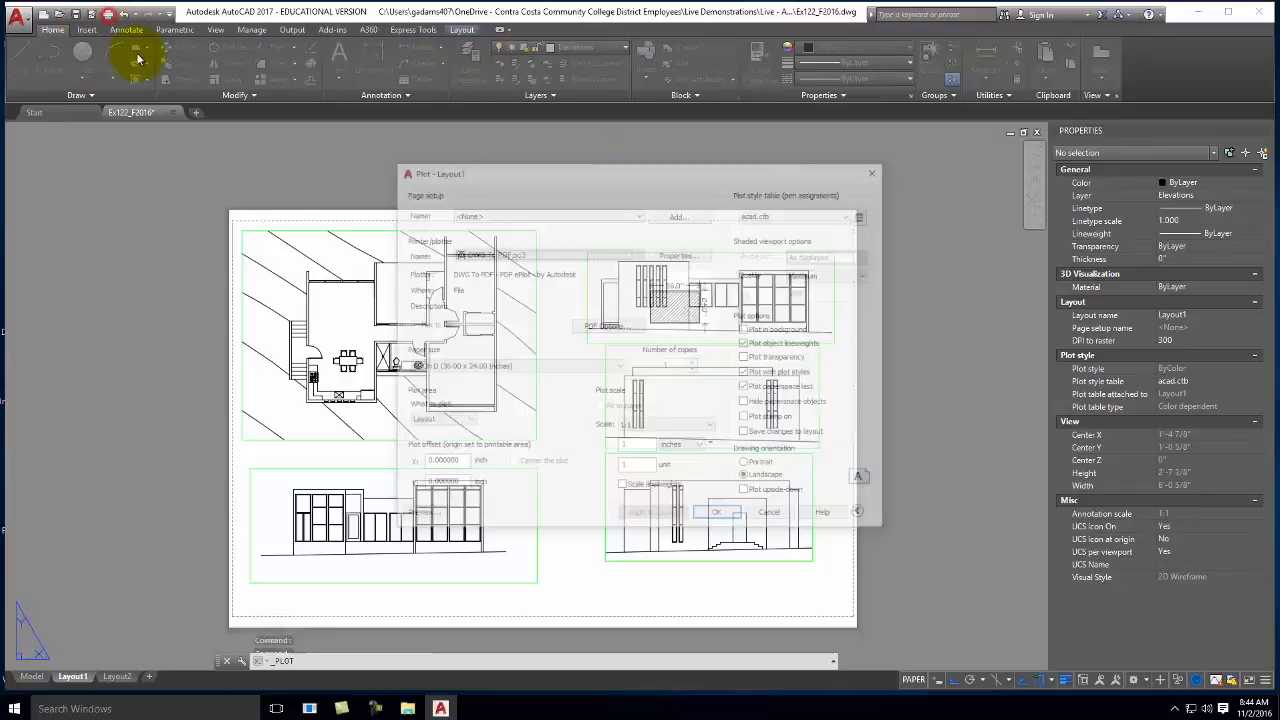
left_click(424, 516)
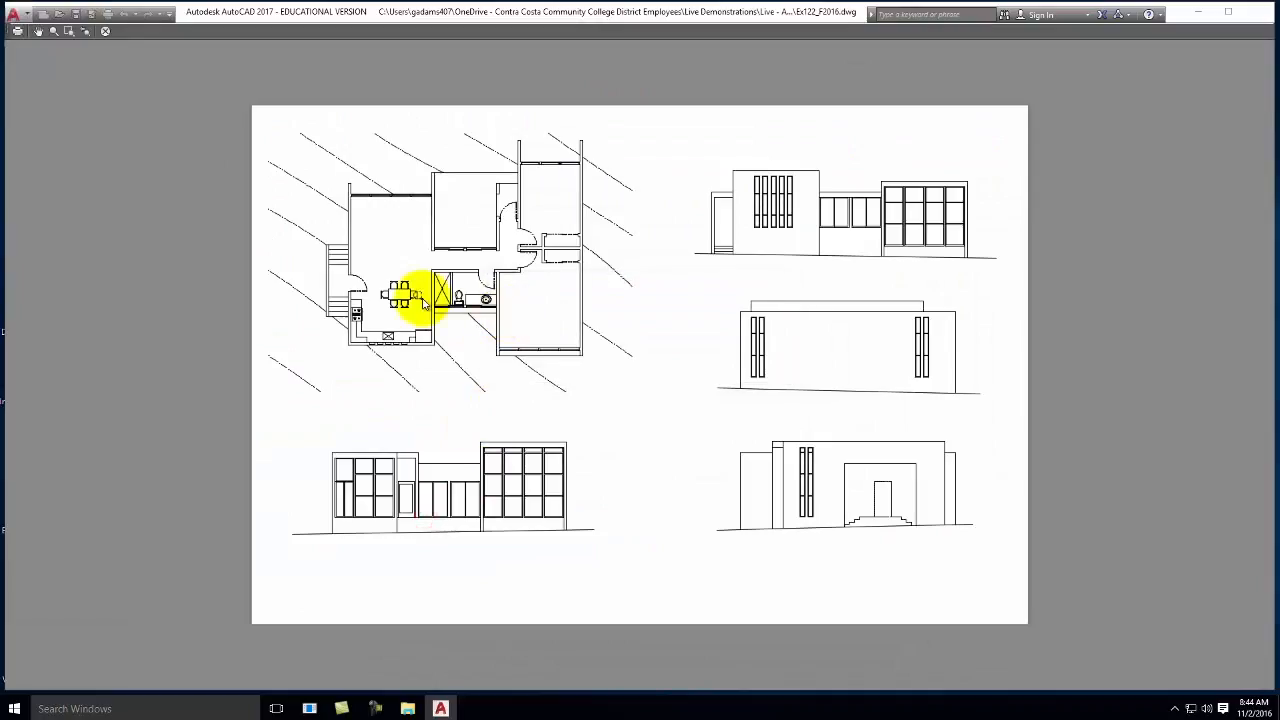
scroll(420, 294, "up", 6)
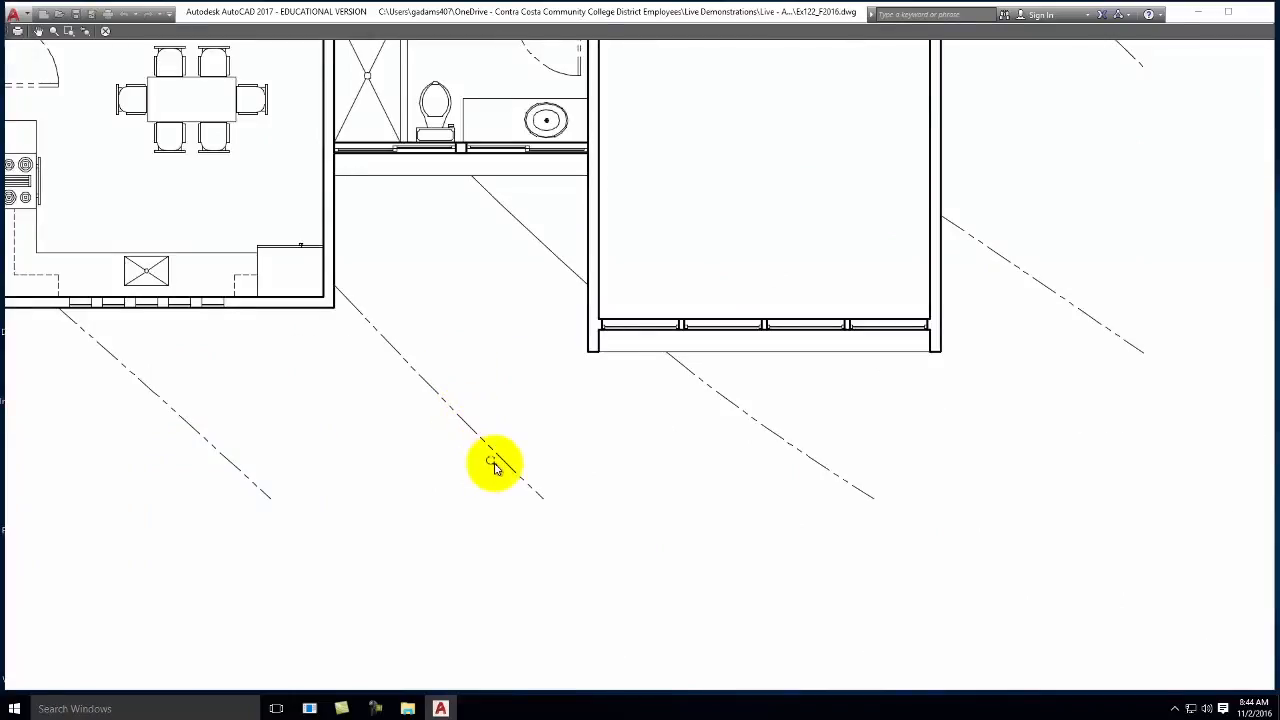
scroll(492, 462, "up", 3)
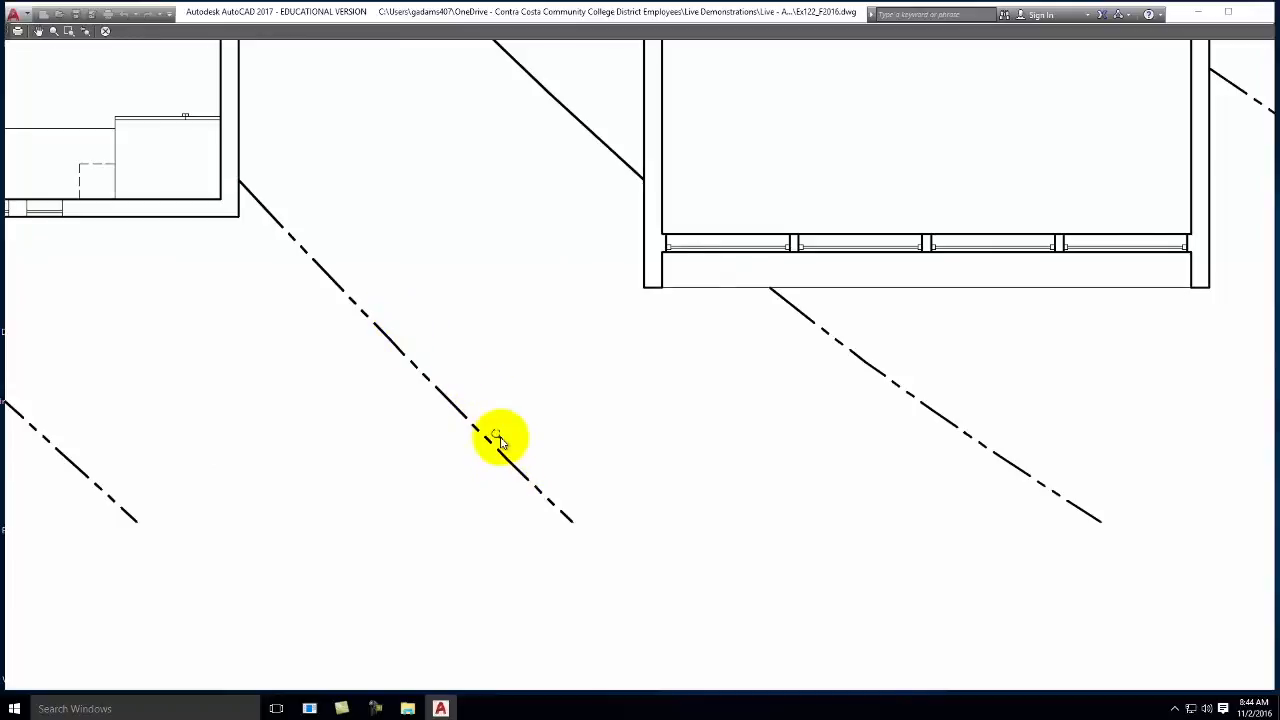
scroll(600, 455, "down", 5)
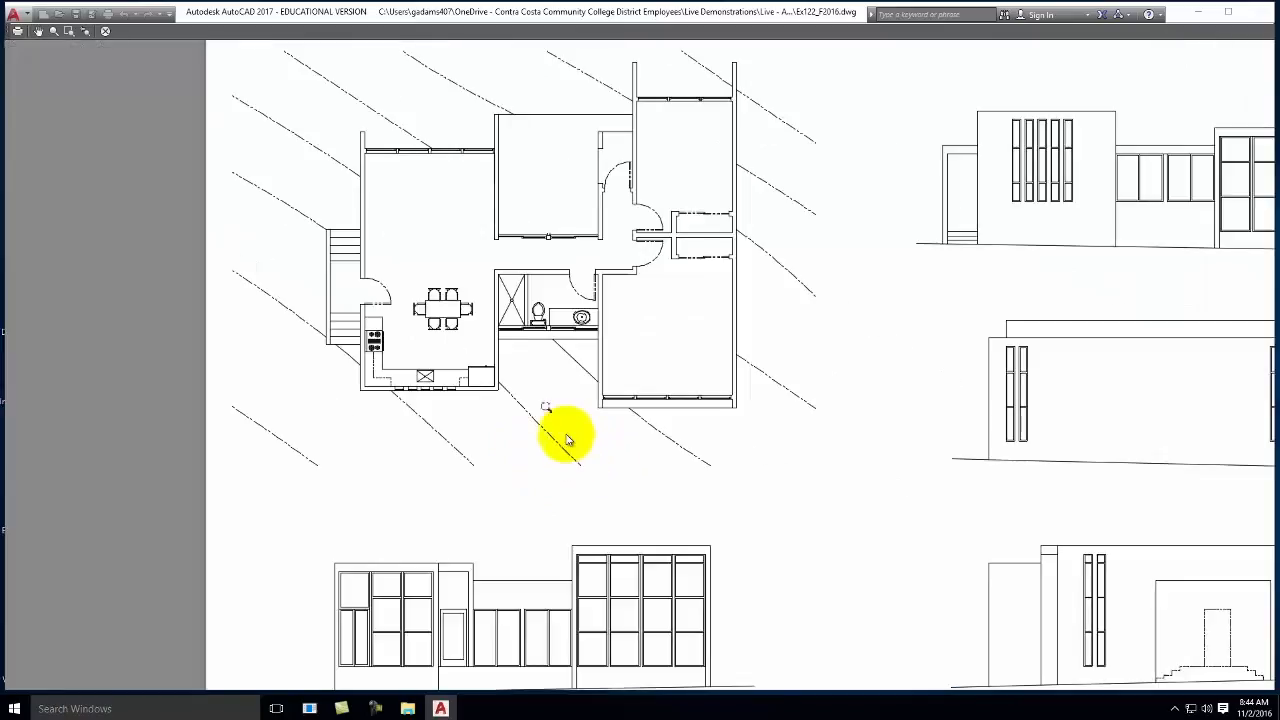
scroll(728, 190, "up", 4)
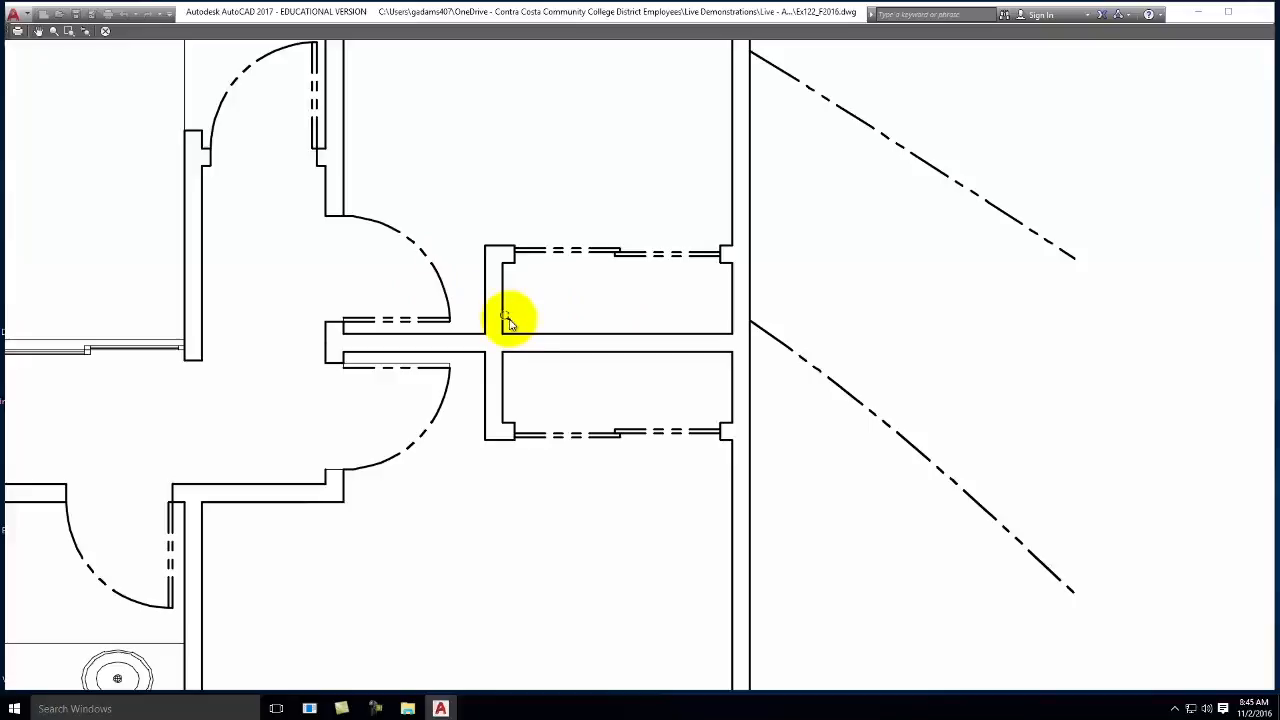
scroll(670, 300, "down", 2)
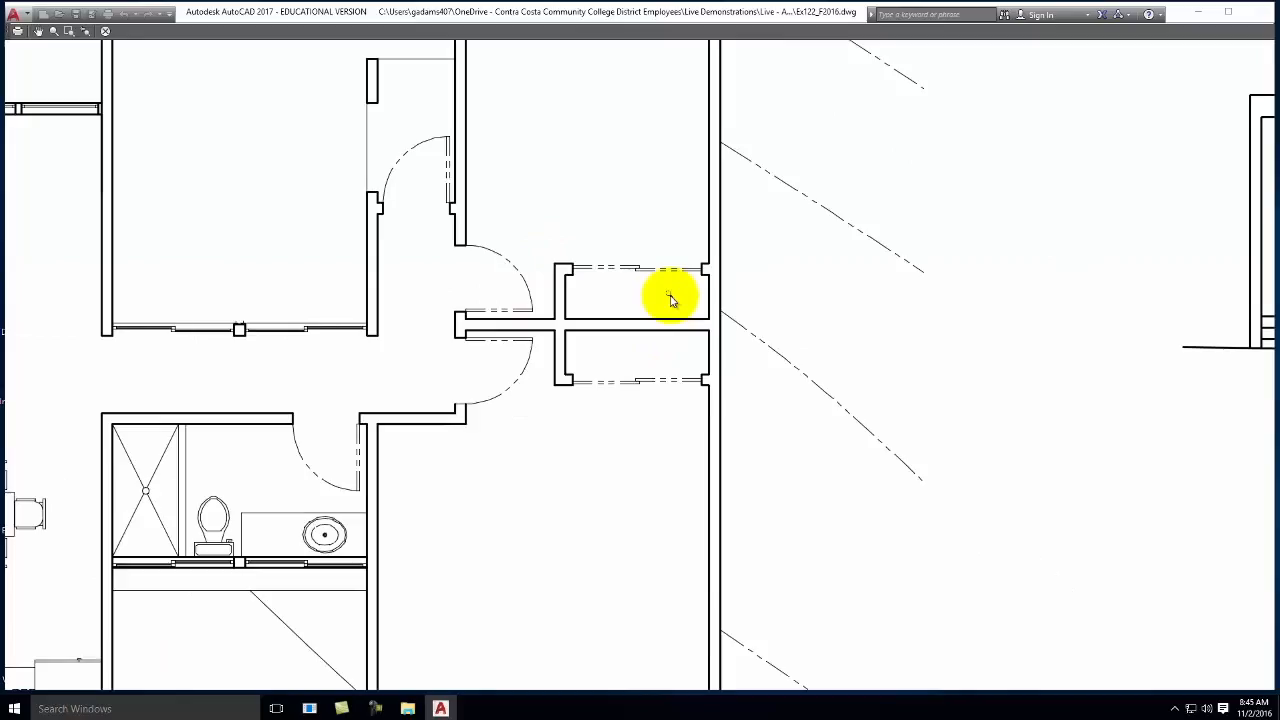
scroll(670, 300, "down", 2)
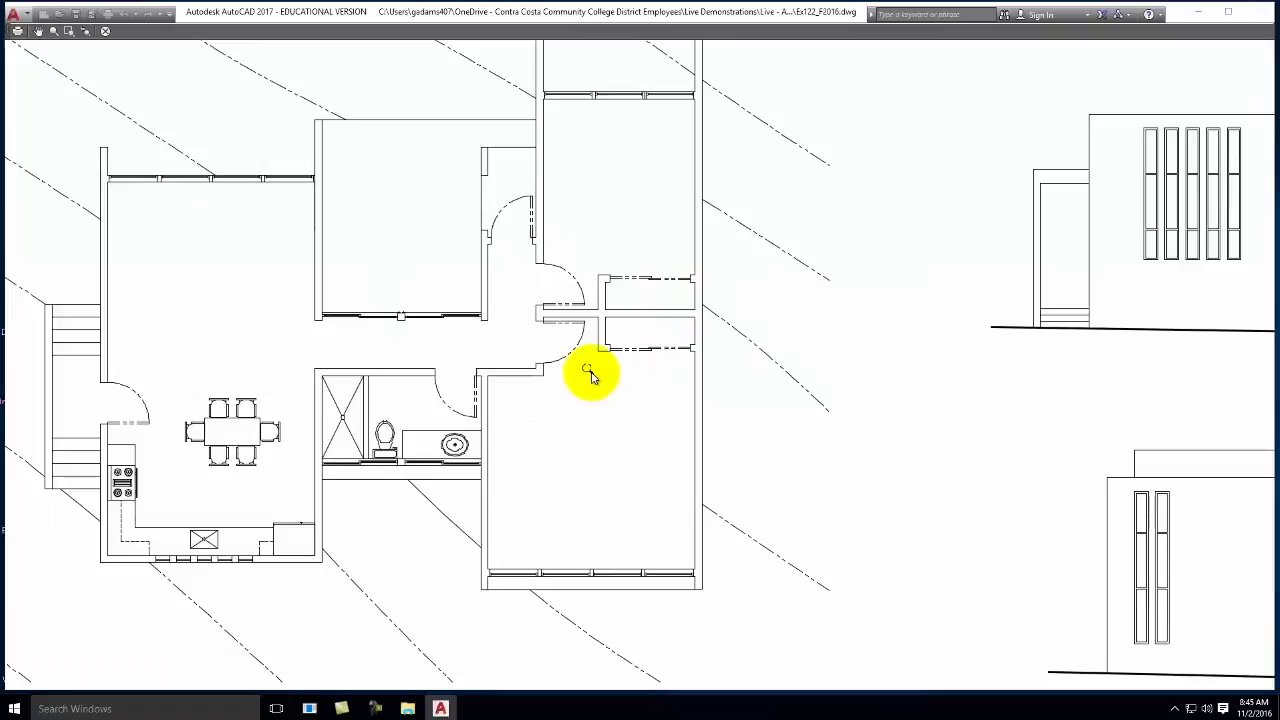
scroll(590, 375, "down", 5)
key("Escape")
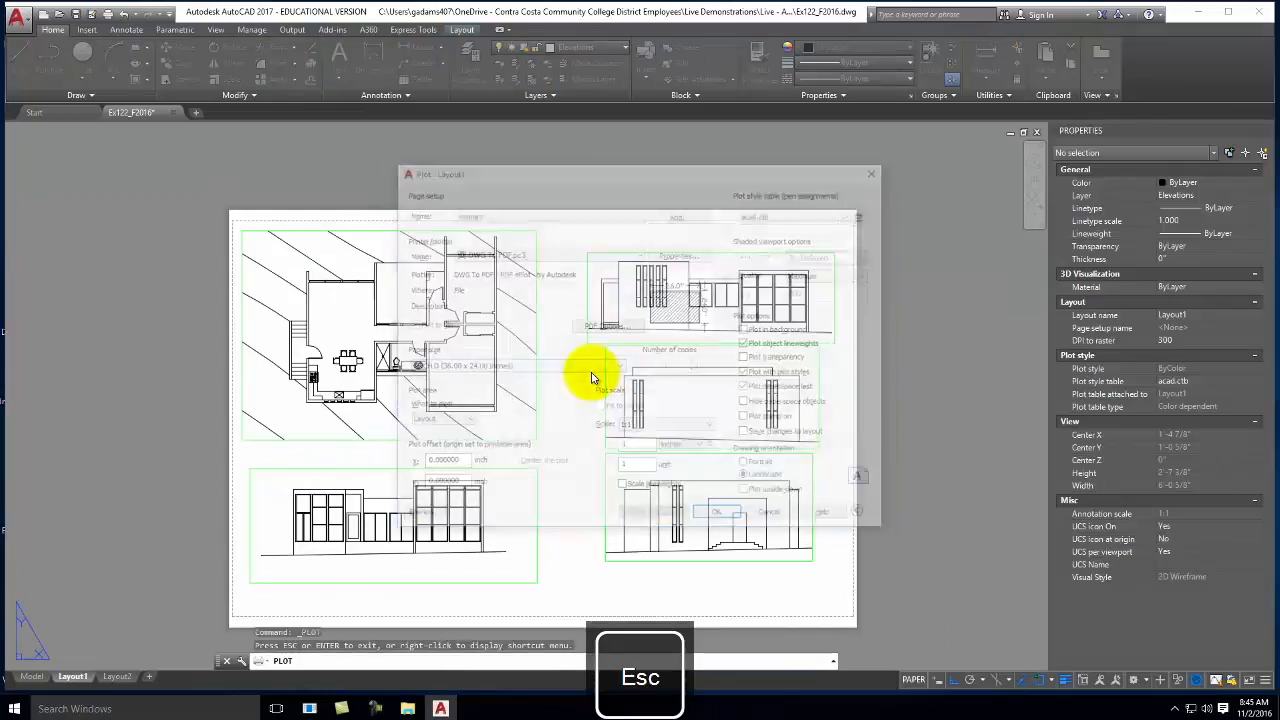
key("Escape")
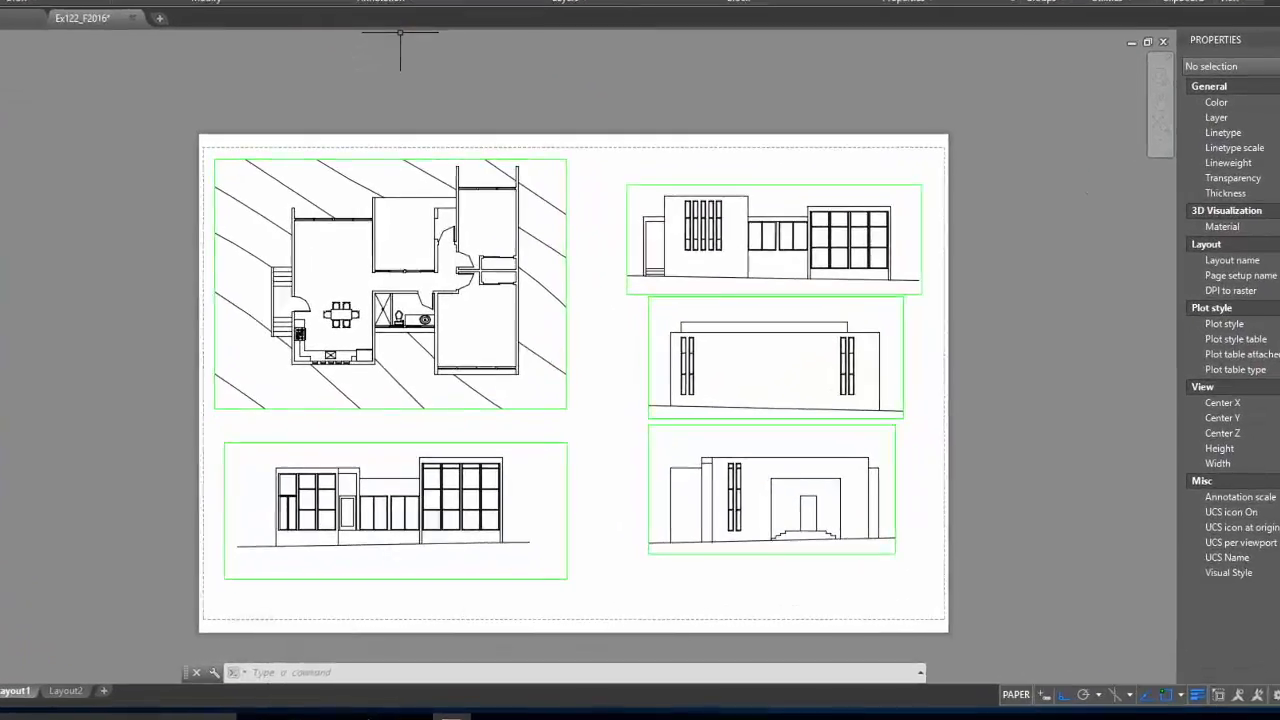
Plot Layout1 to PDF as Ex122_F2016-Layout1.pdf in the Ex122 folder under OneDrive's Live Demonstrations, and close the opened PDF
key("ctrl+p")
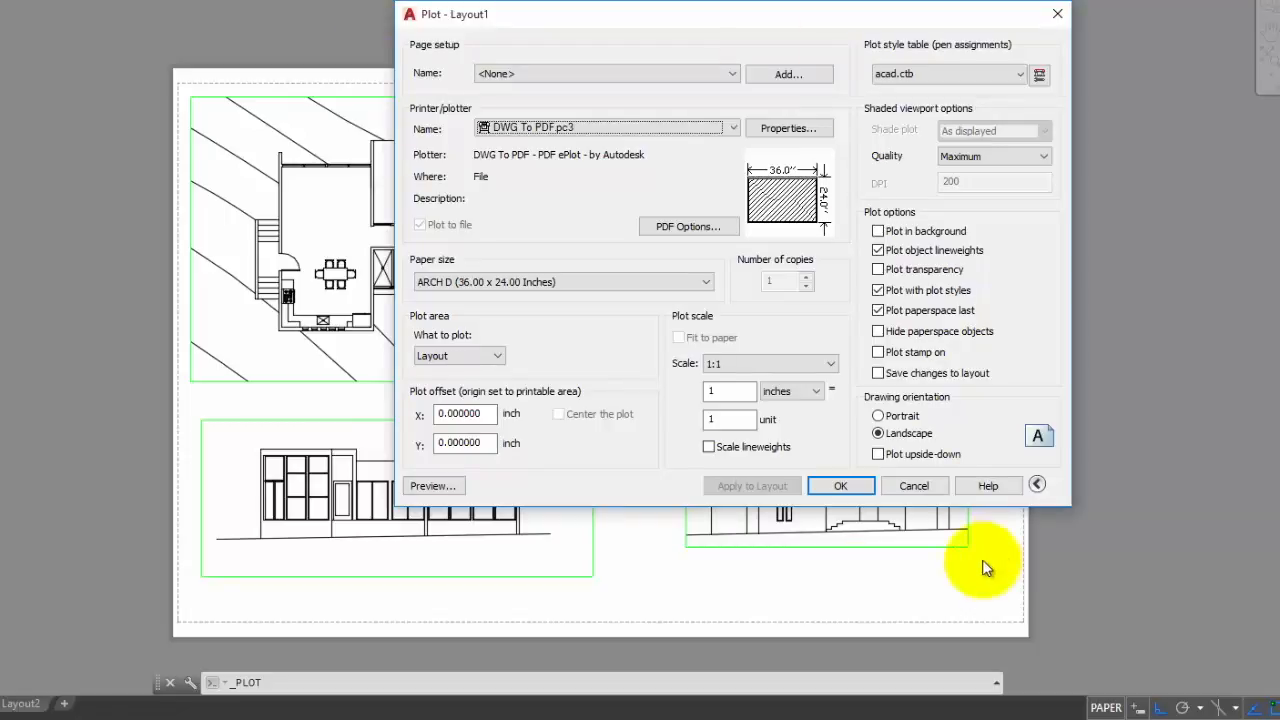
left_click(850, 488)
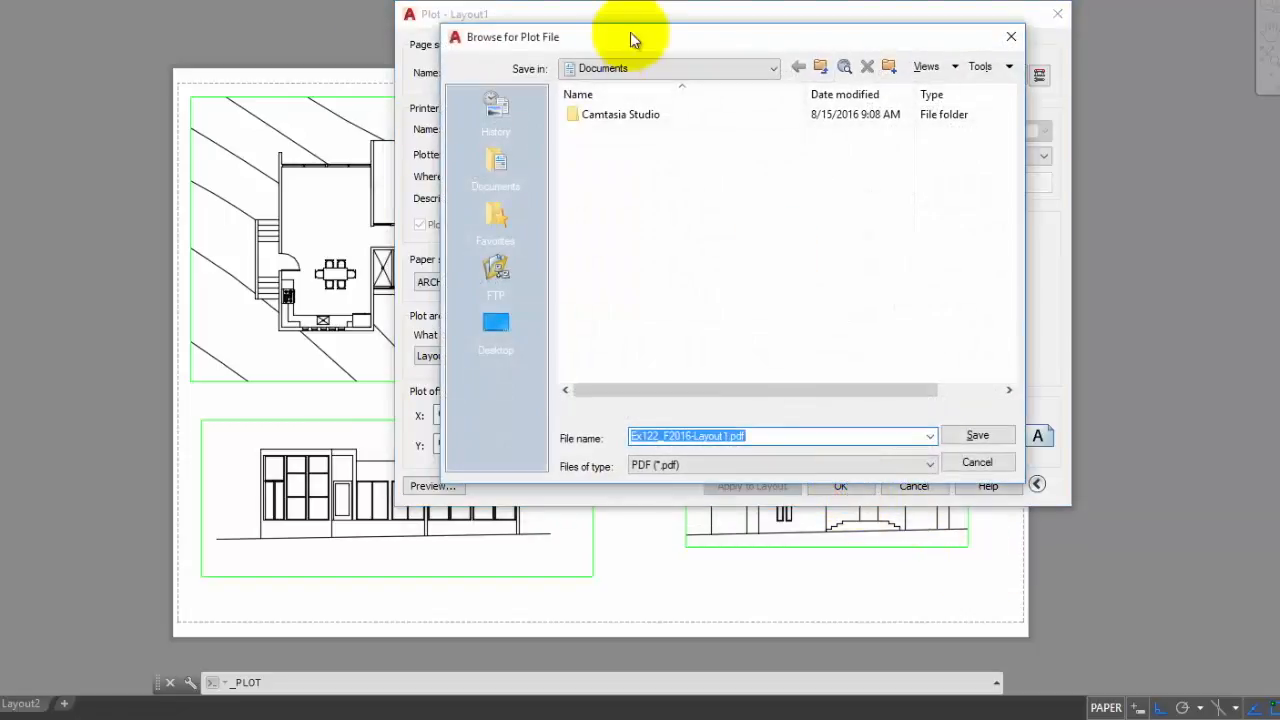
left_click(600, 68)
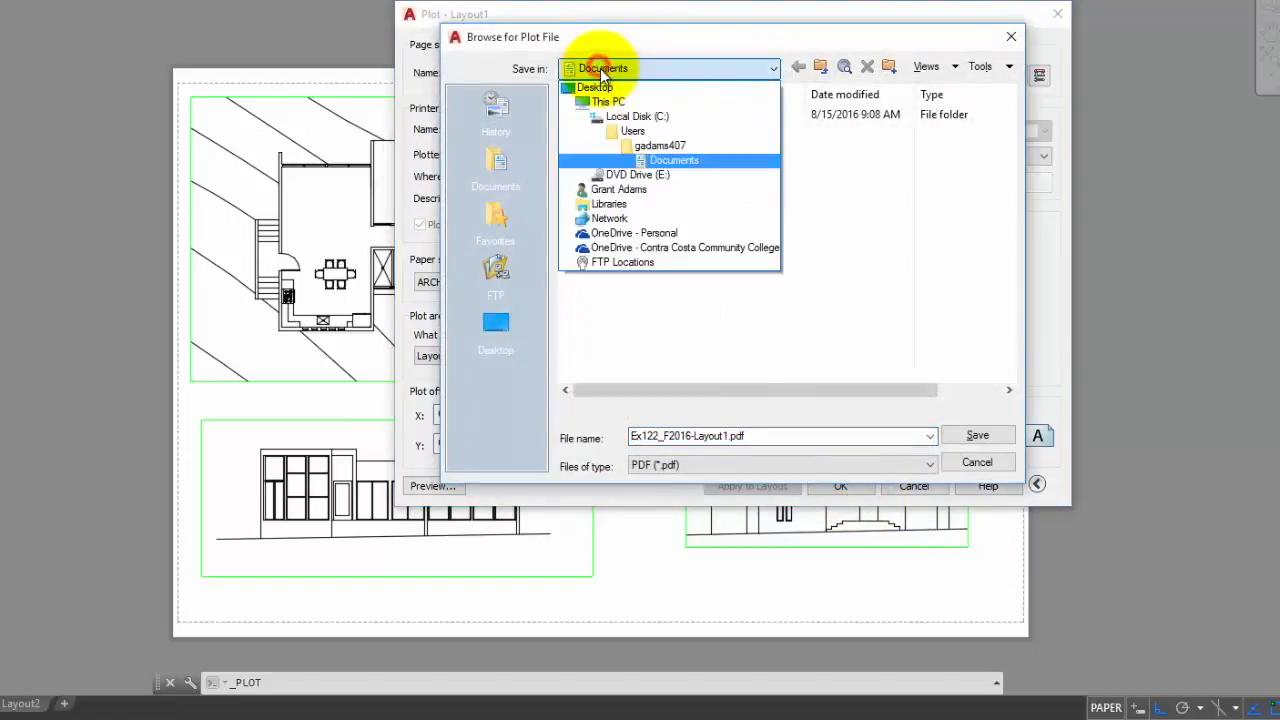
left_click(612, 247)
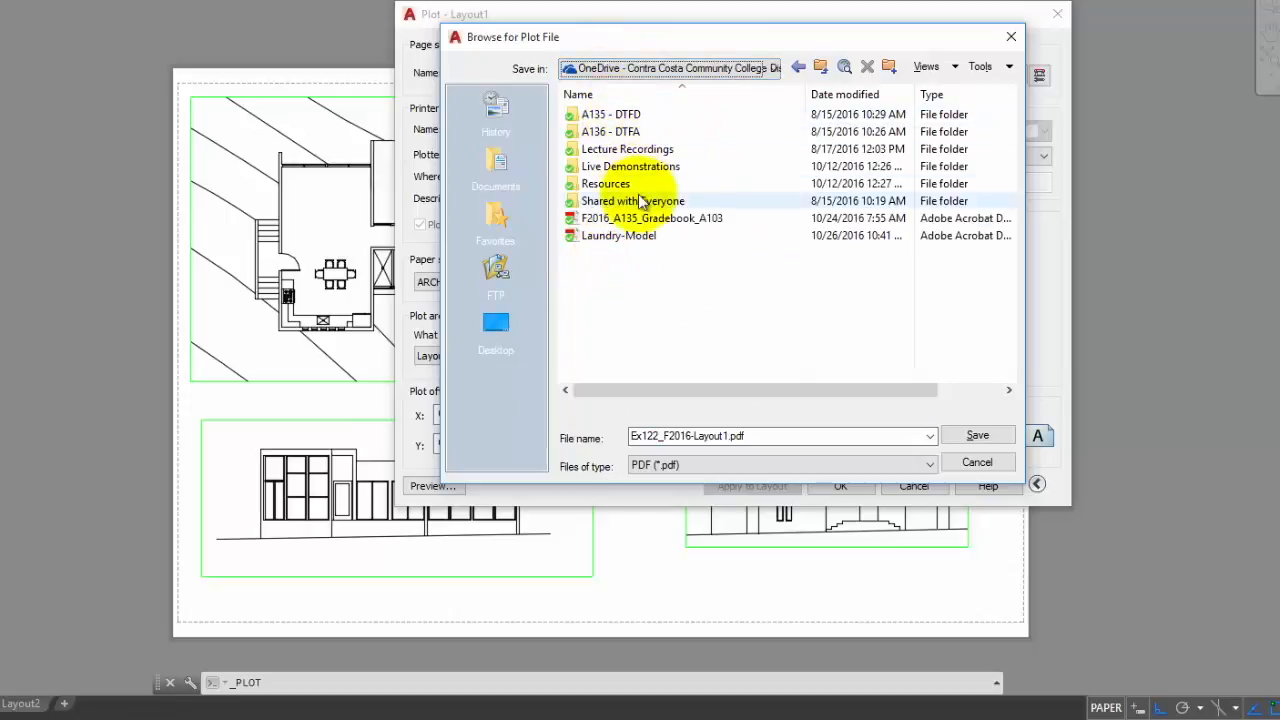
double_click(628, 168)
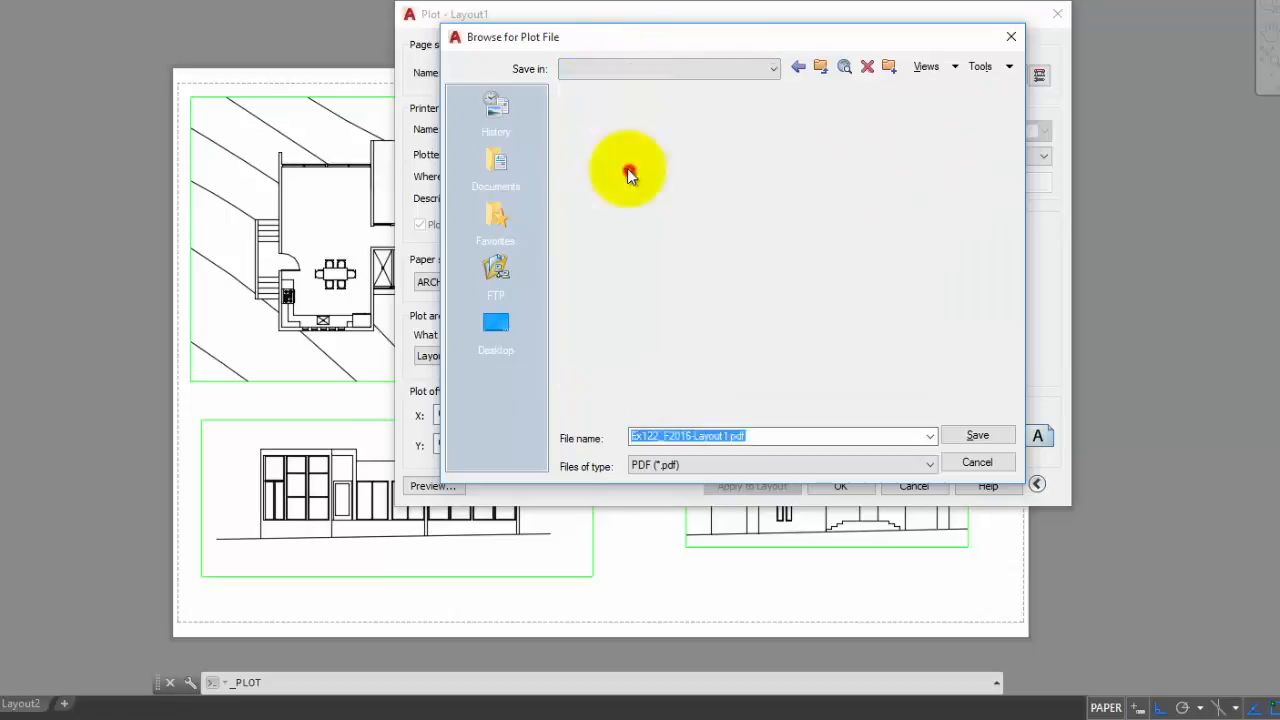
double_click(608, 116)
scroll(625, 300, "down", 2)
scroll(623, 350, "down", 1)
double_click(620, 357)
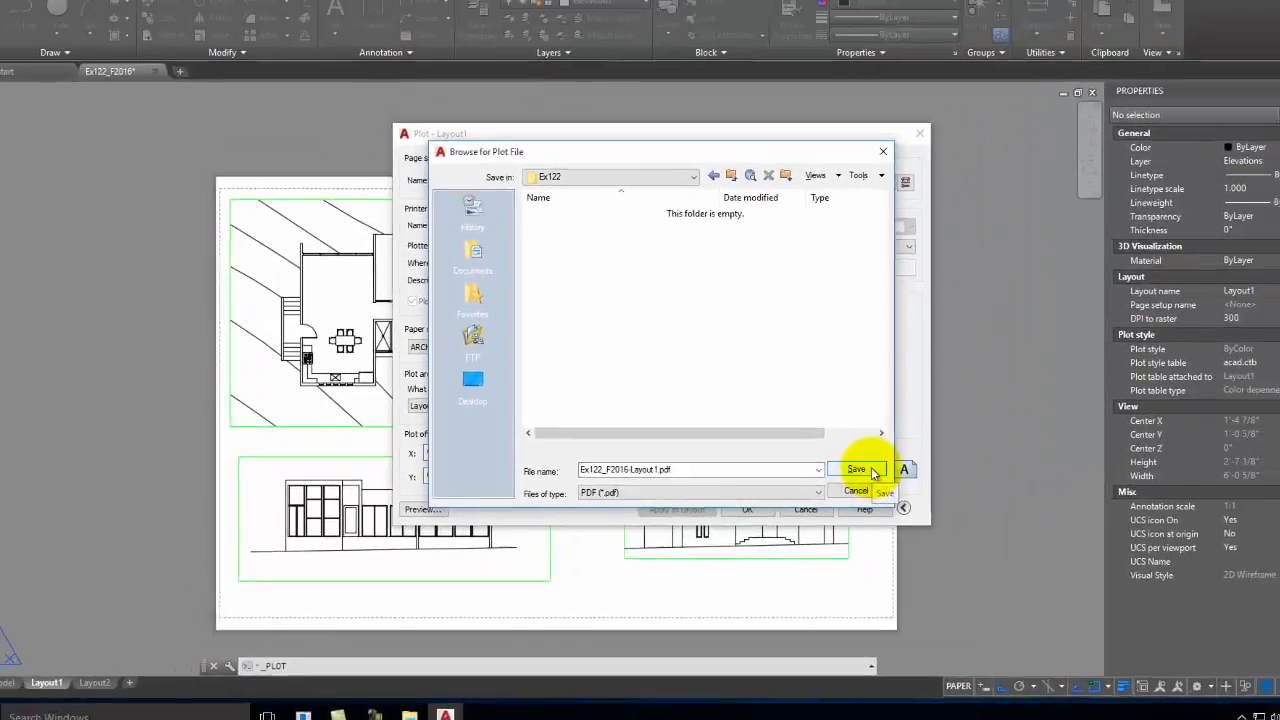
left_click(992, 436)
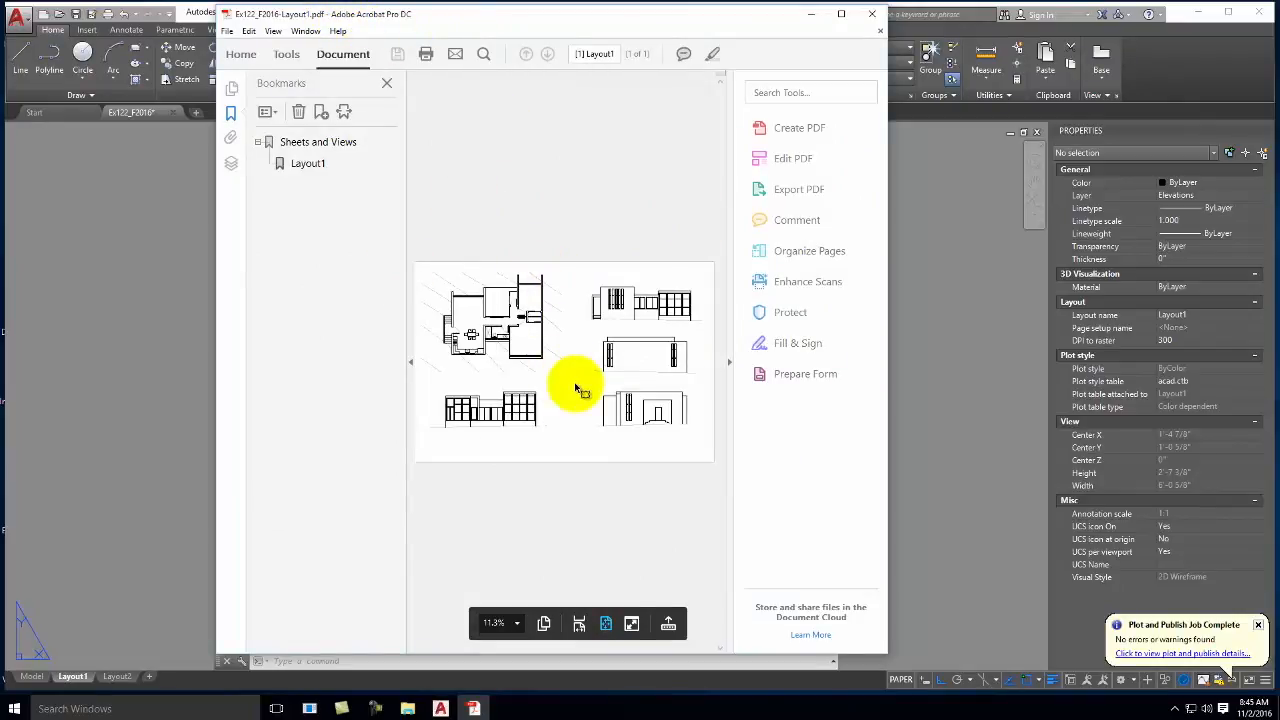
left_click(874, 16)
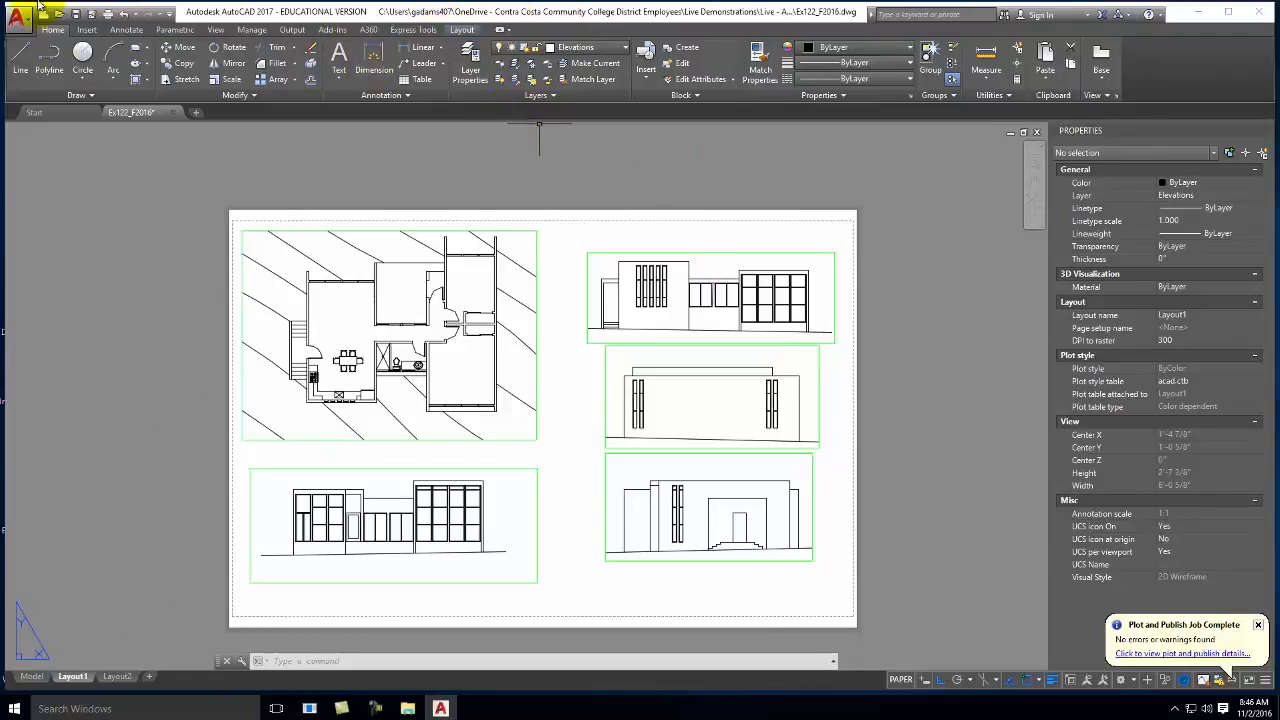
Try plotting Layout1 with PublishToWeb JPG.pc3 at the default Sun Hi-Res (1600.00 x 1280.00 Pixels) paper size, and preview it
left_click(108, 14)
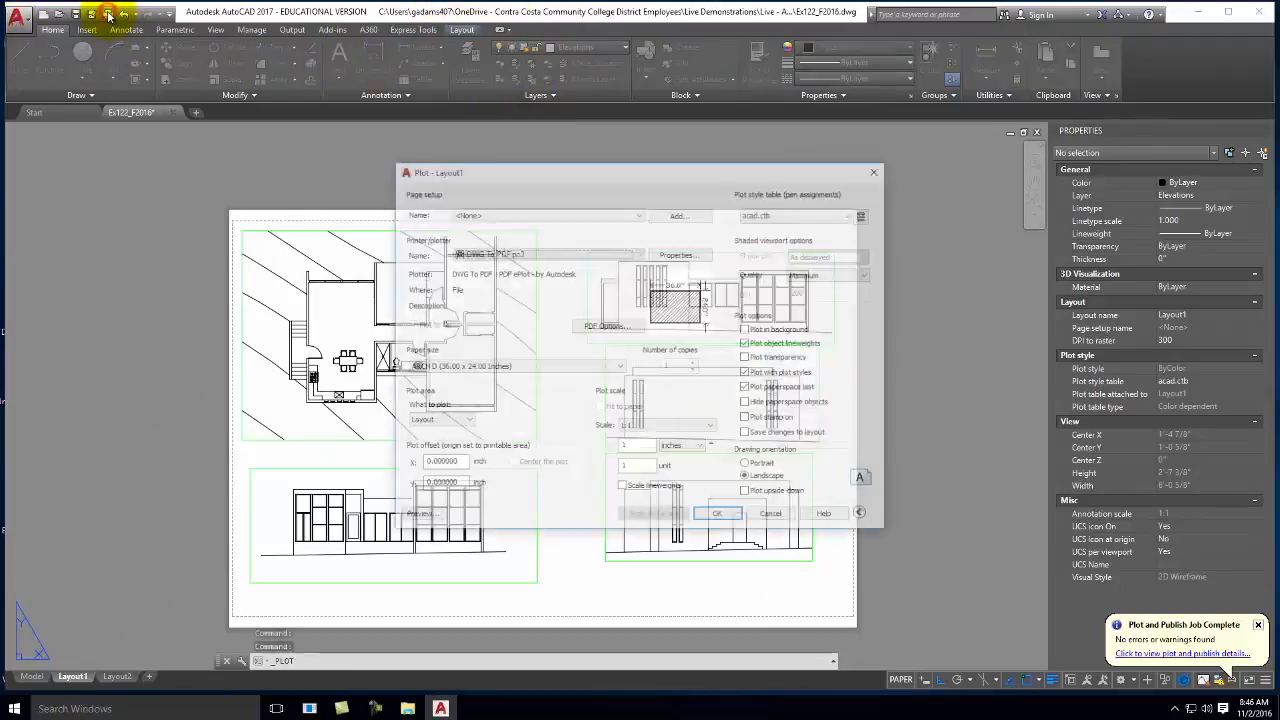
left_click(490, 256)
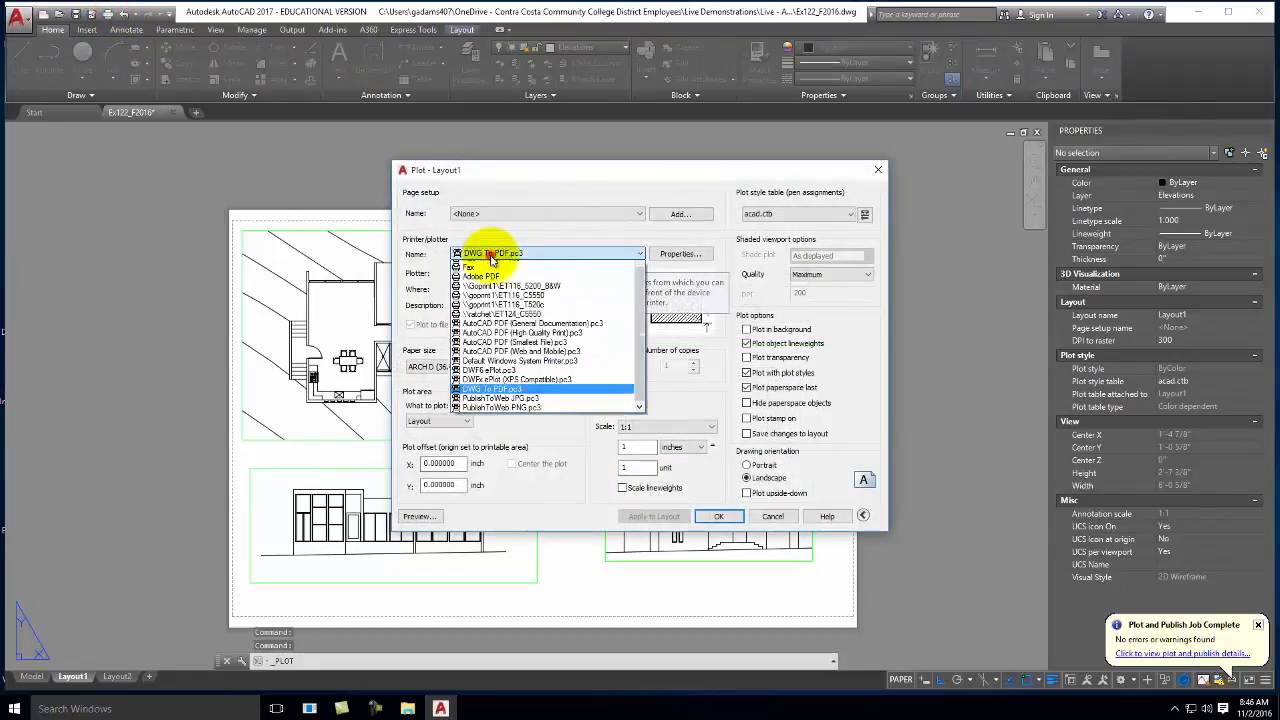
left_click(505, 434)
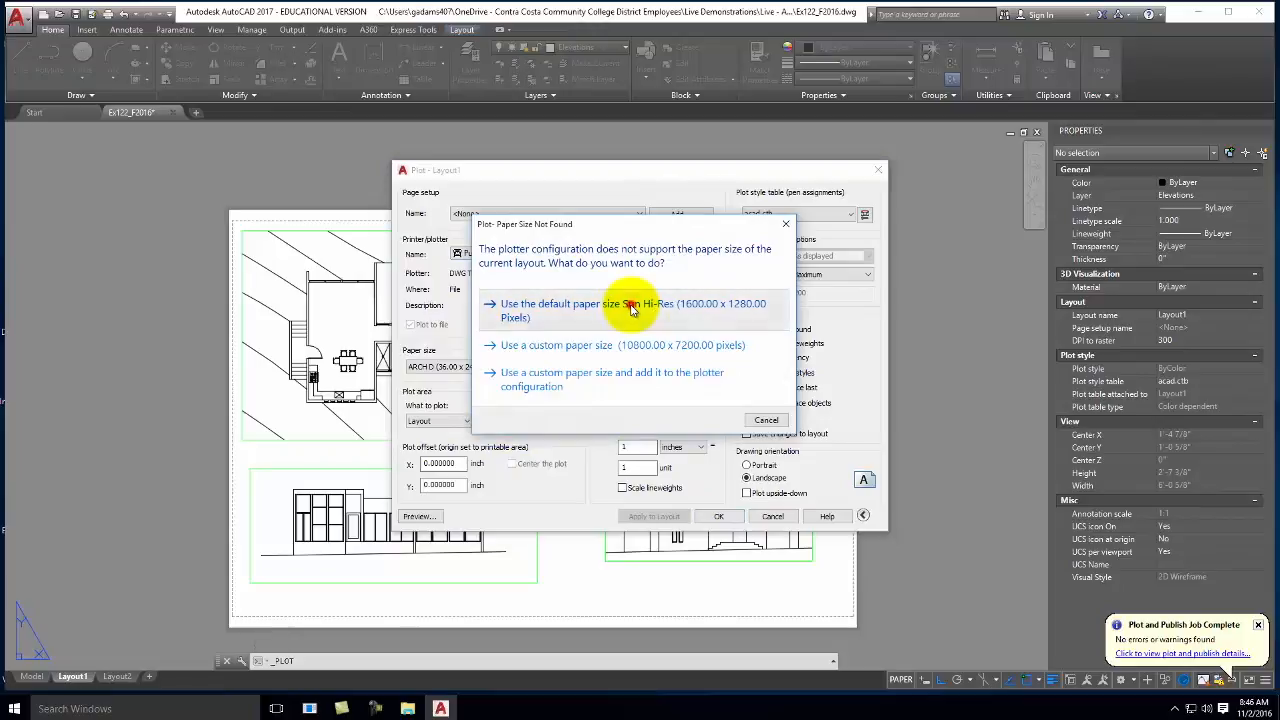
left_click(630, 308)
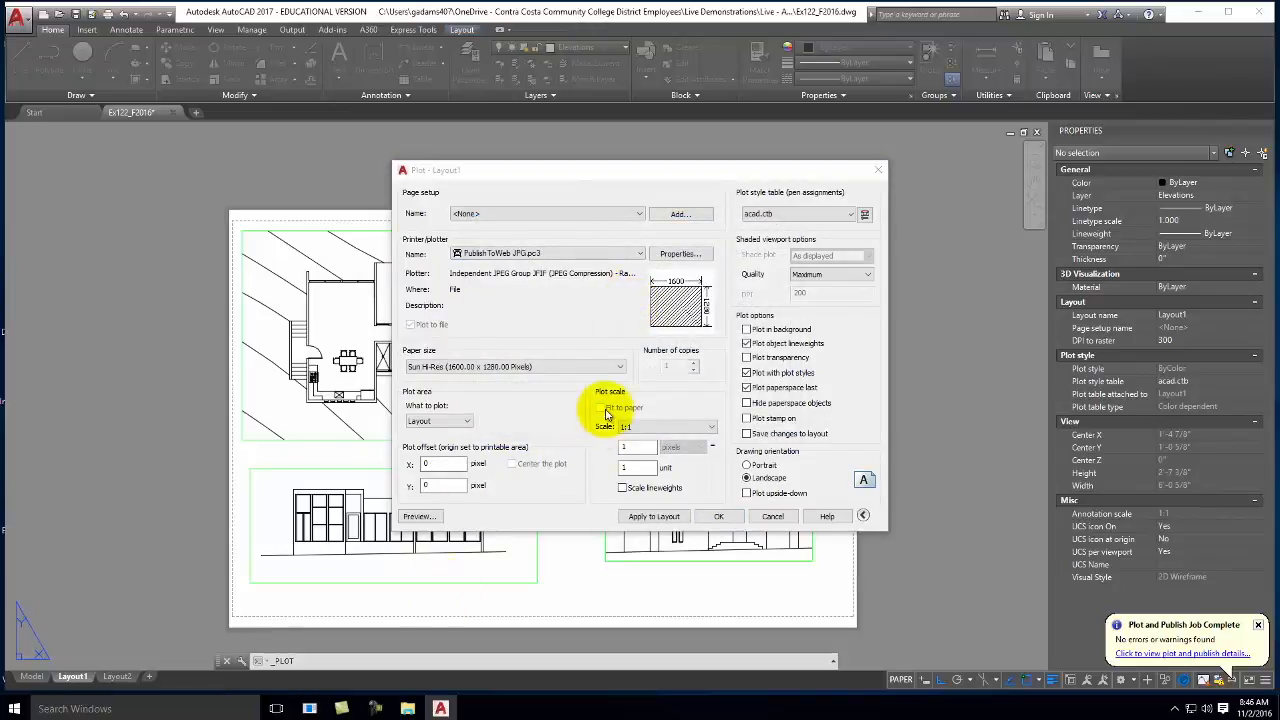
left_click(438, 517)
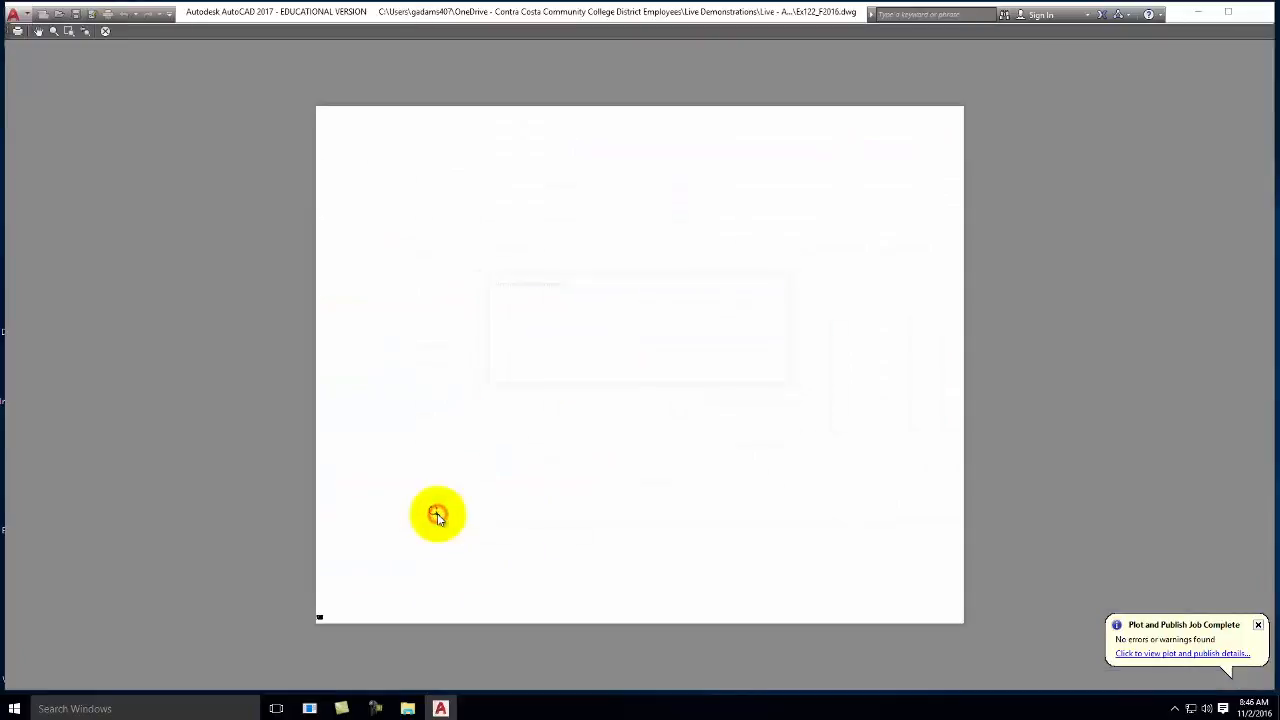
key("Escape")
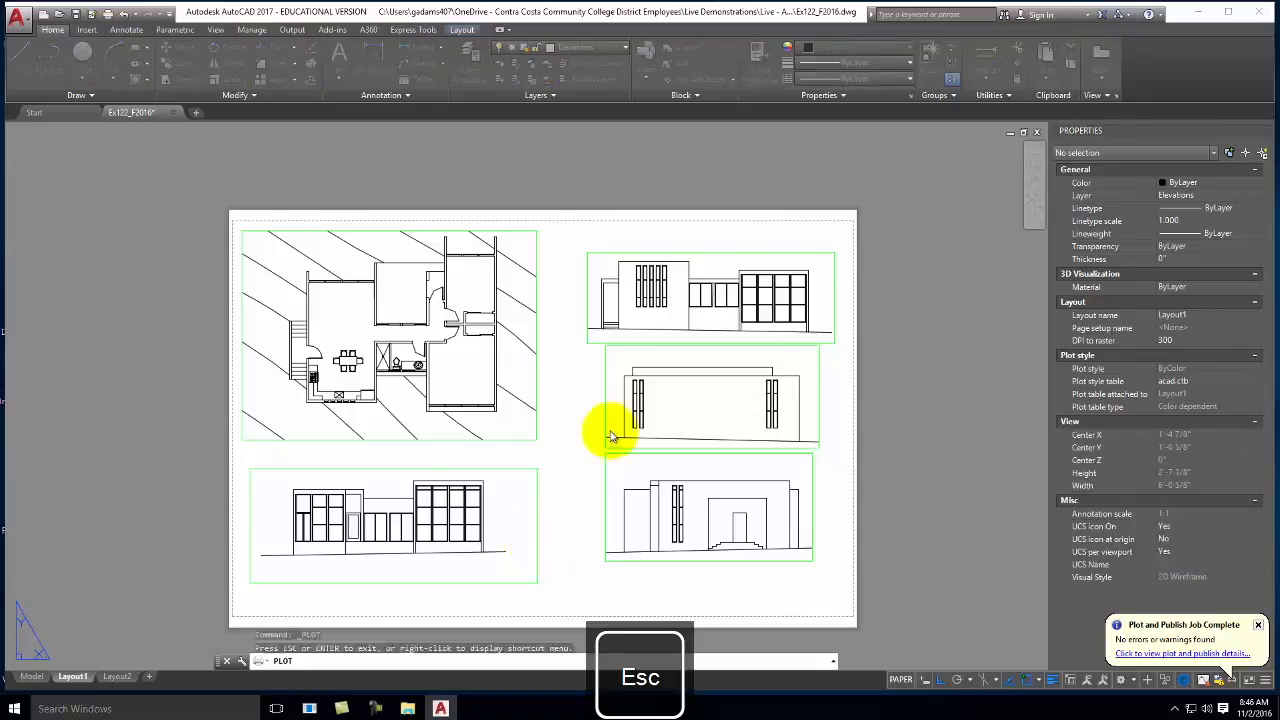
Try a Window plot area around the whole sheet for the JPG output, preview it, and cancel the plot
left_click(600, 408)
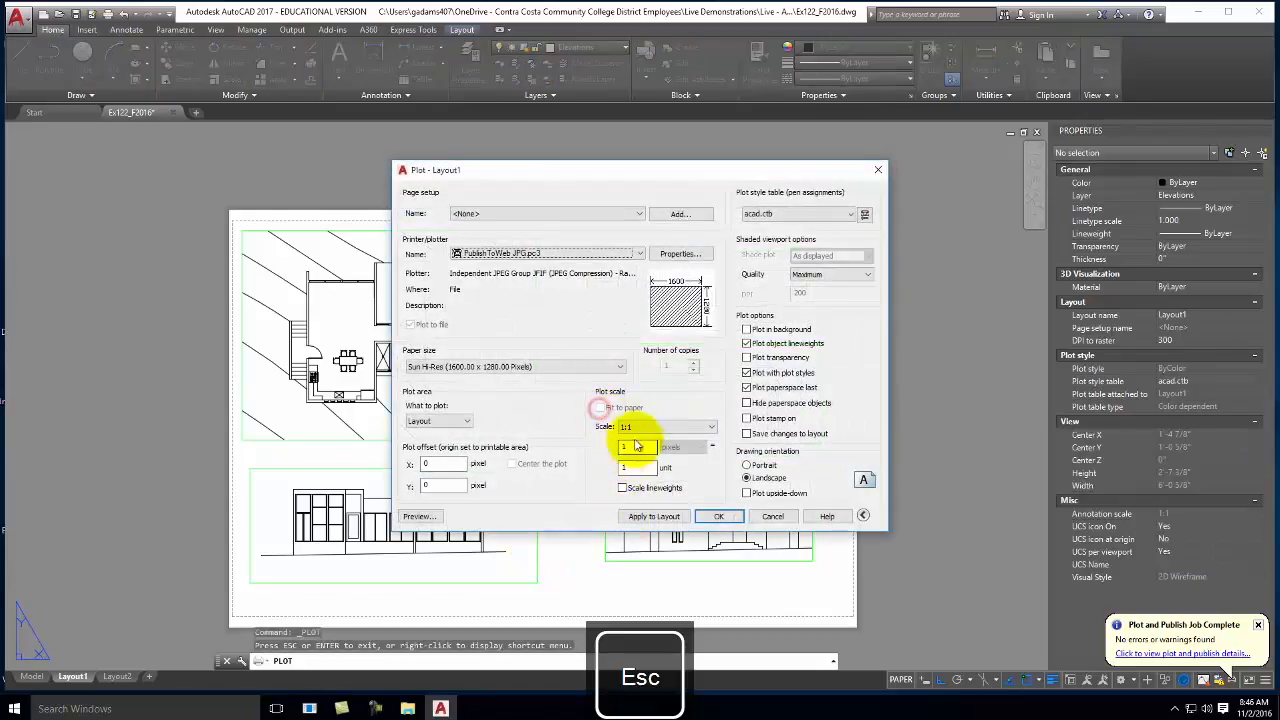
left_click(650, 427)
left_click(650, 430)
left_click(641, 429)
left_click(638, 443)
left_click(428, 421)
left_click(425, 459)
left_click(235, 218)
left_click(832, 620)
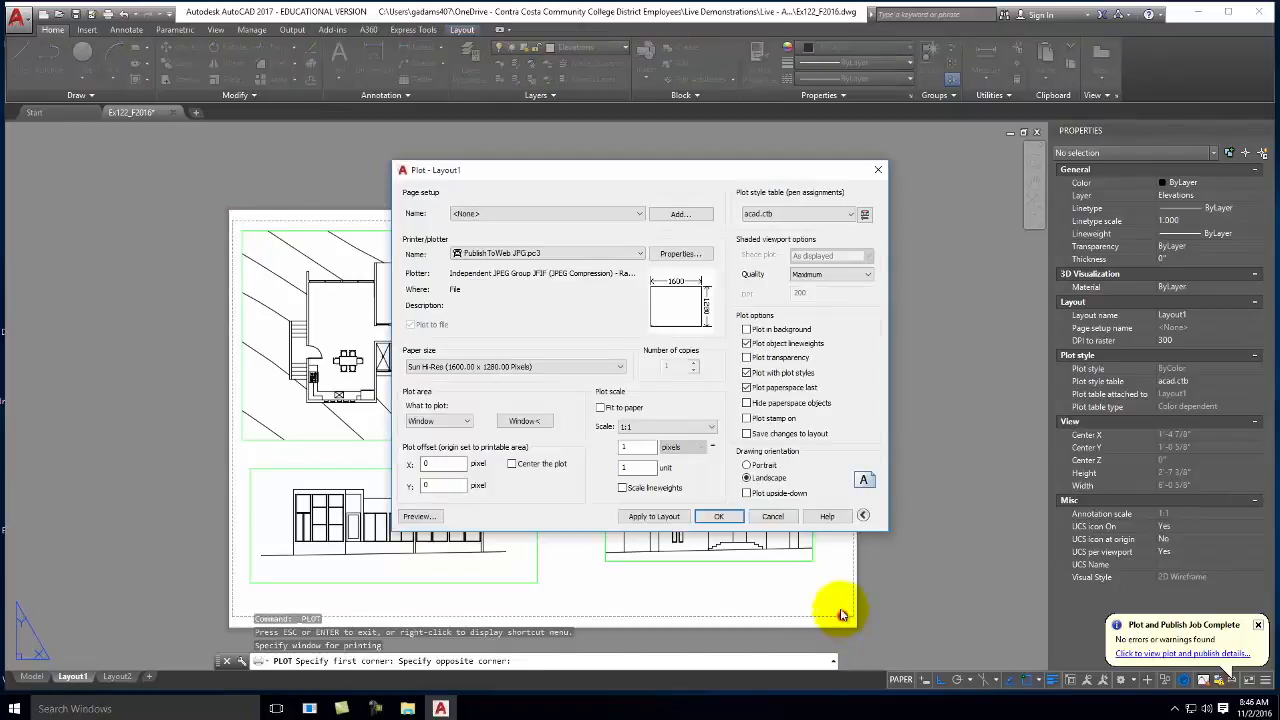
left_click(412, 516)
key("Escape")
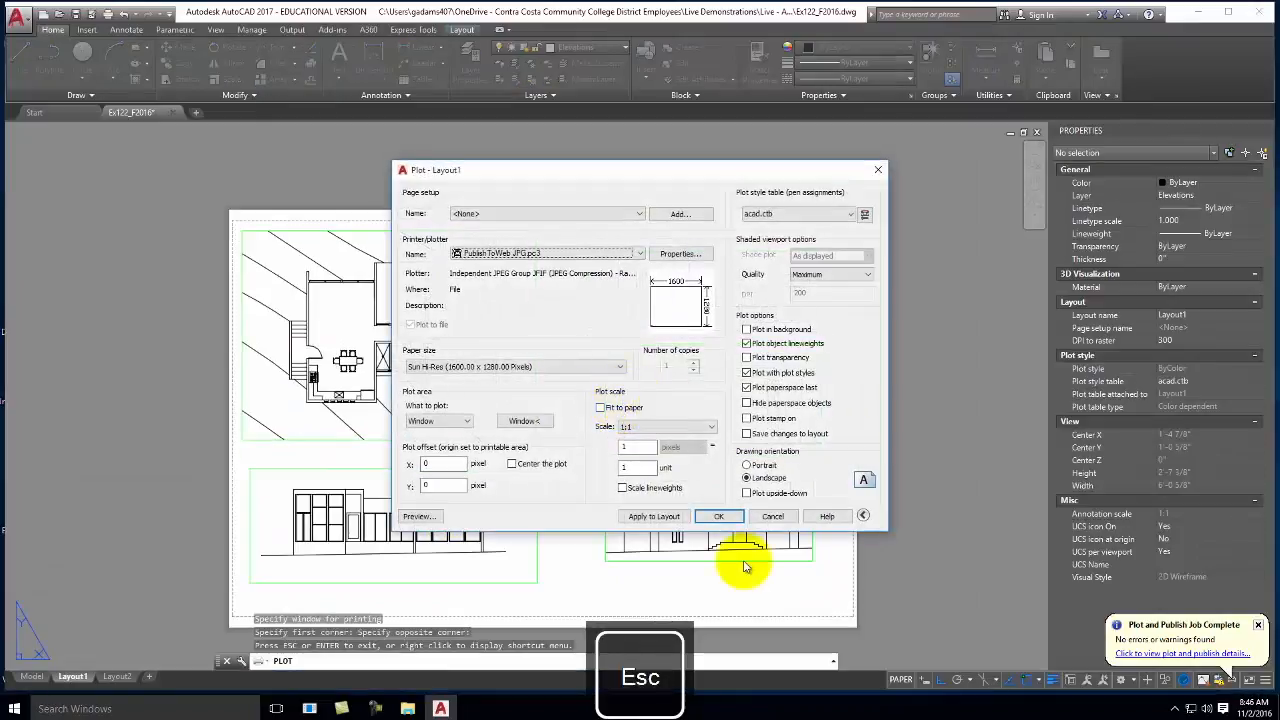
left_click(773, 517)
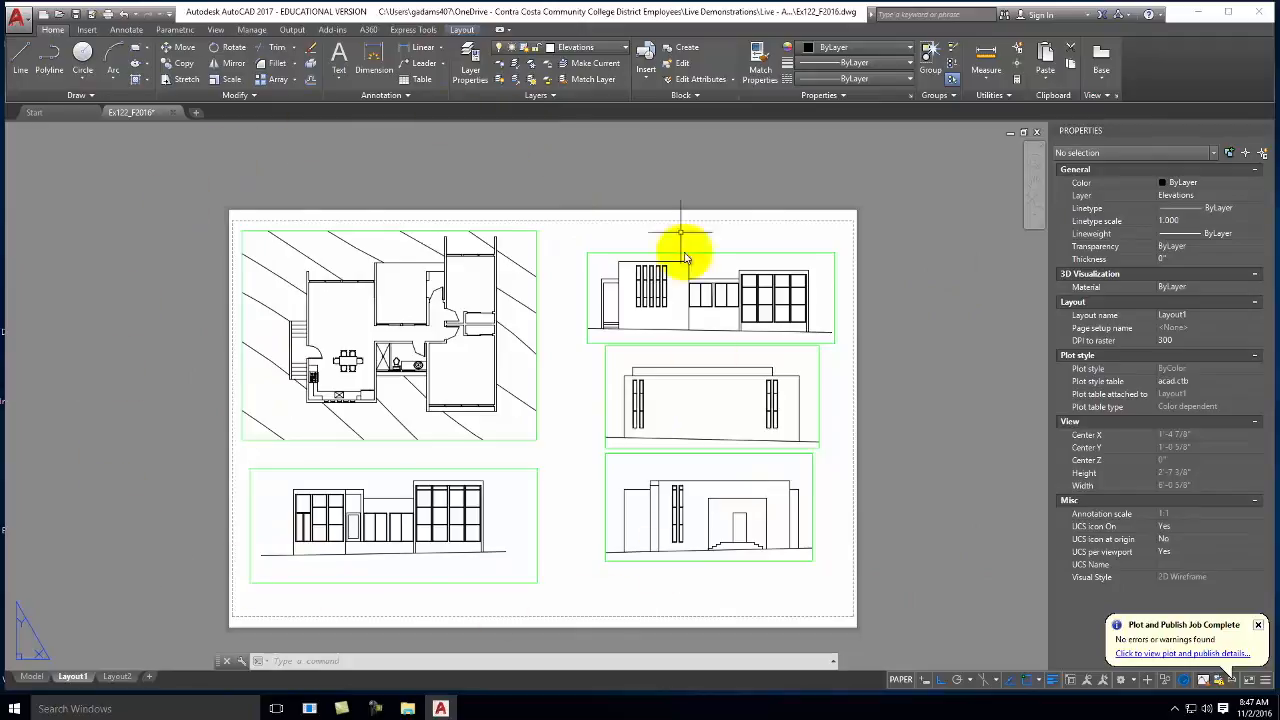
Start a hatch in model space for the elevation east of the floor plan, using the AR-B816C brick pattern
left_click(35, 678)
scroll(771, 480, "down", 4)
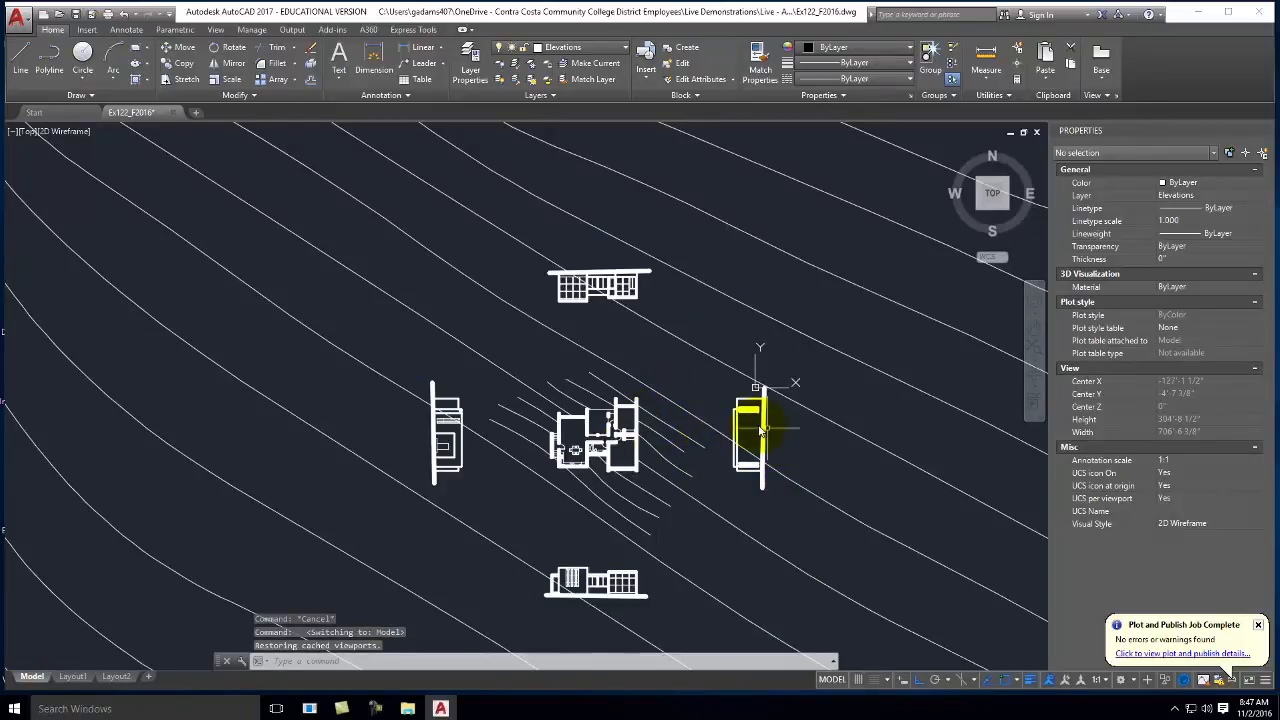
scroll(789, 437, "up", 6)
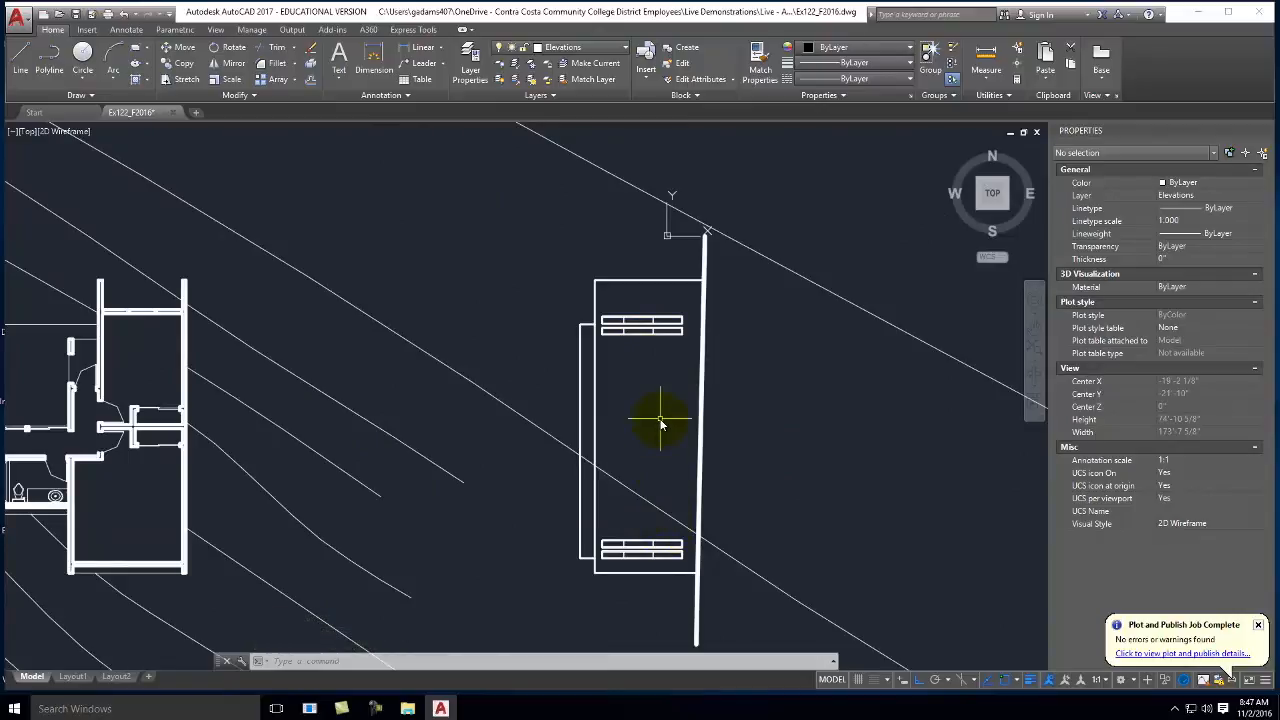
type("b")
key("BackSpace")
type("hatch")
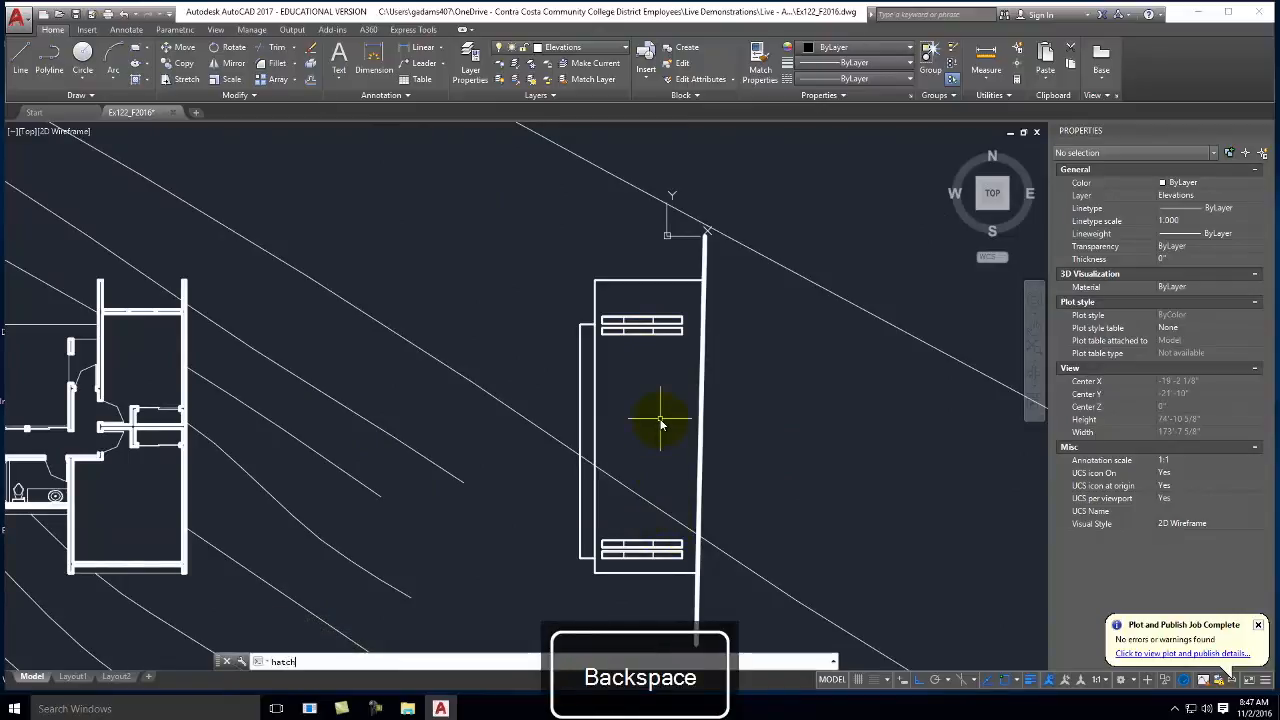
key("Return")
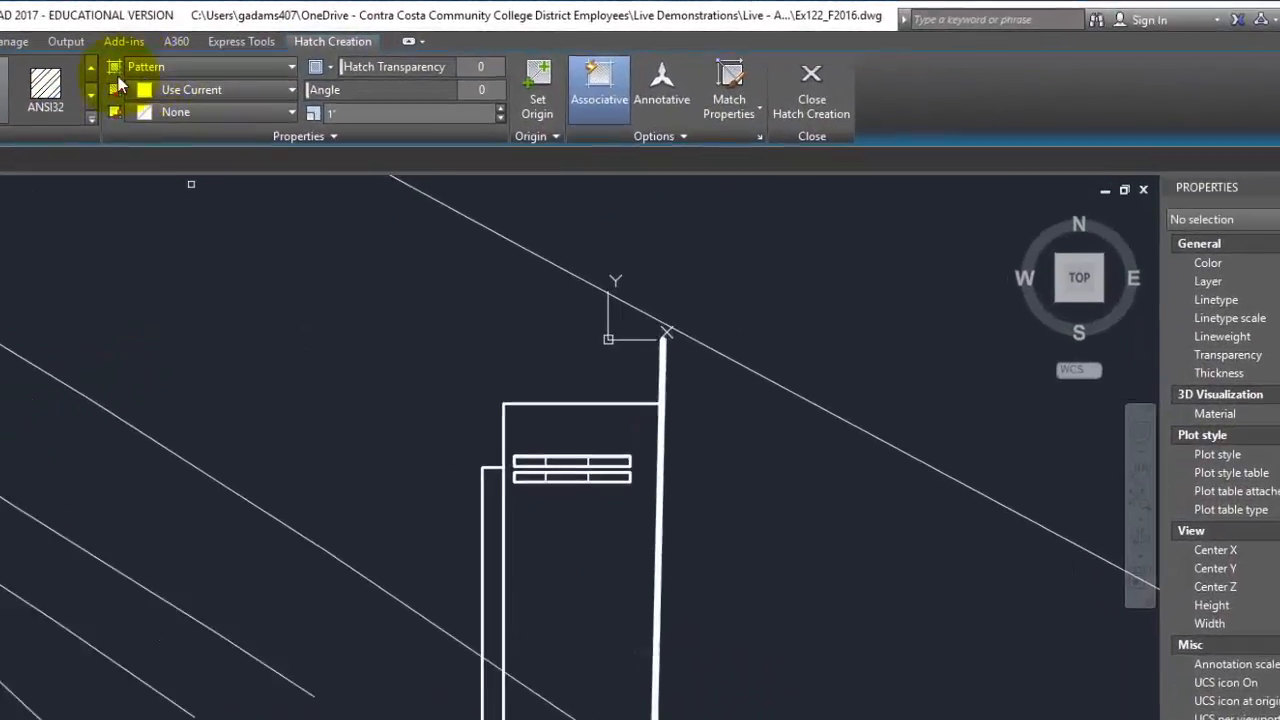
left_click(66, 121)
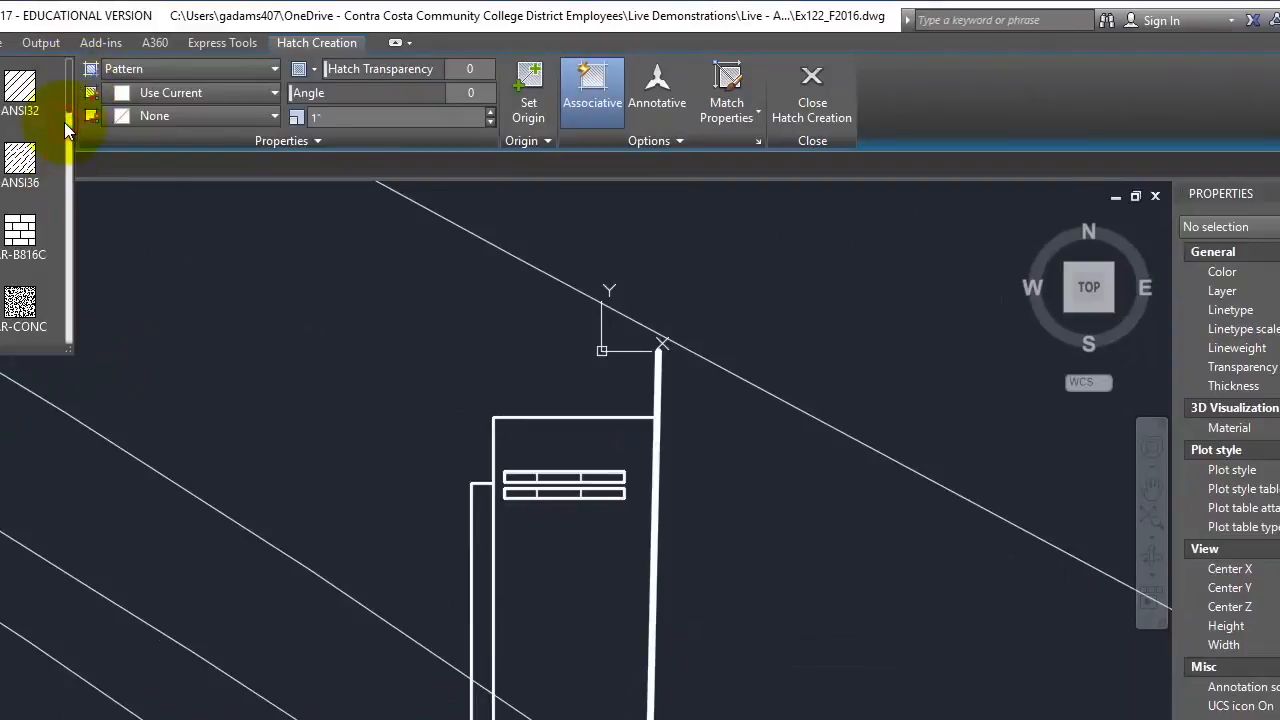
left_click(31, 242)
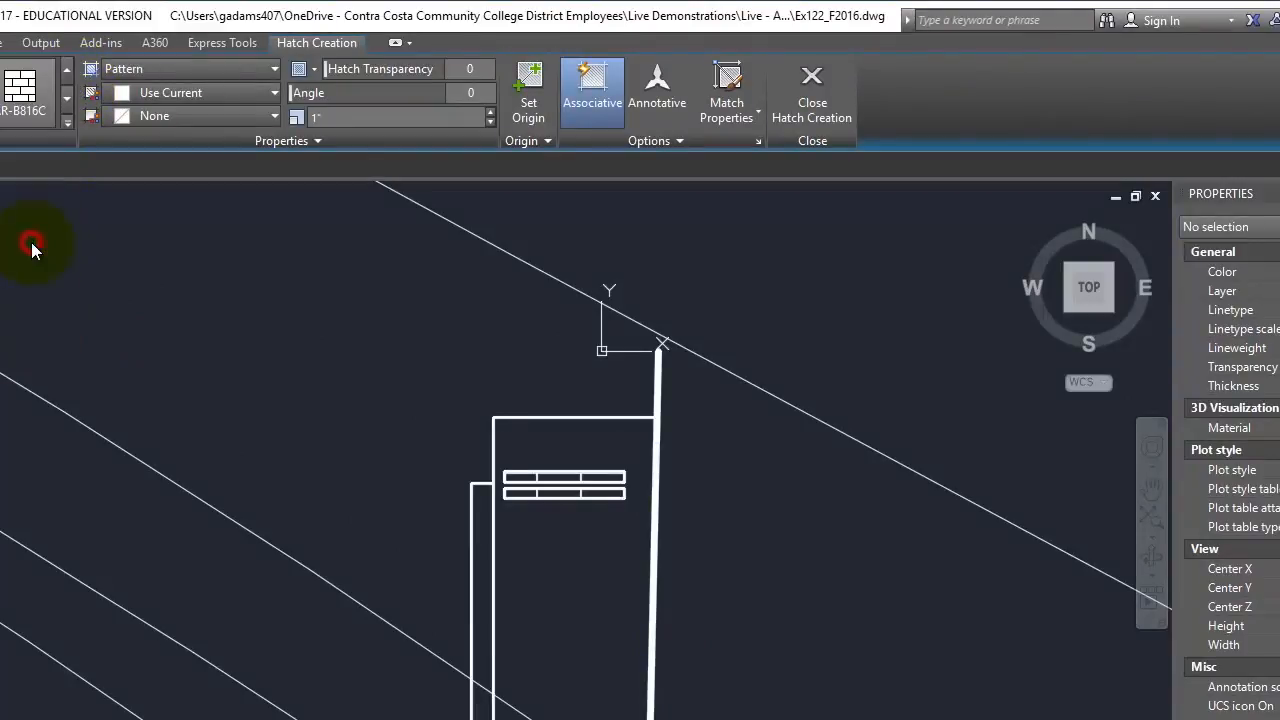
Fill the east elevation's main wall with the hatch by picking internal points on both sides of the crossing contour line
left_click(591, 624)
left_click(599, 635)
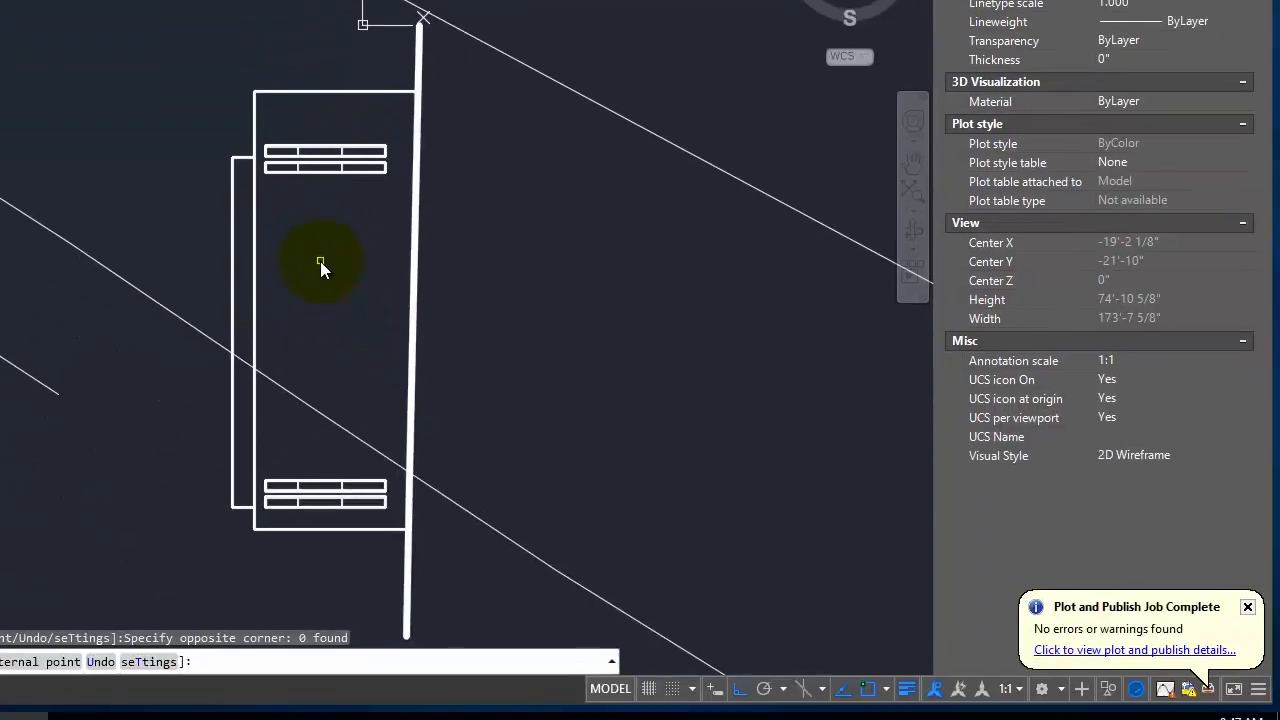
left_click(18, 662)
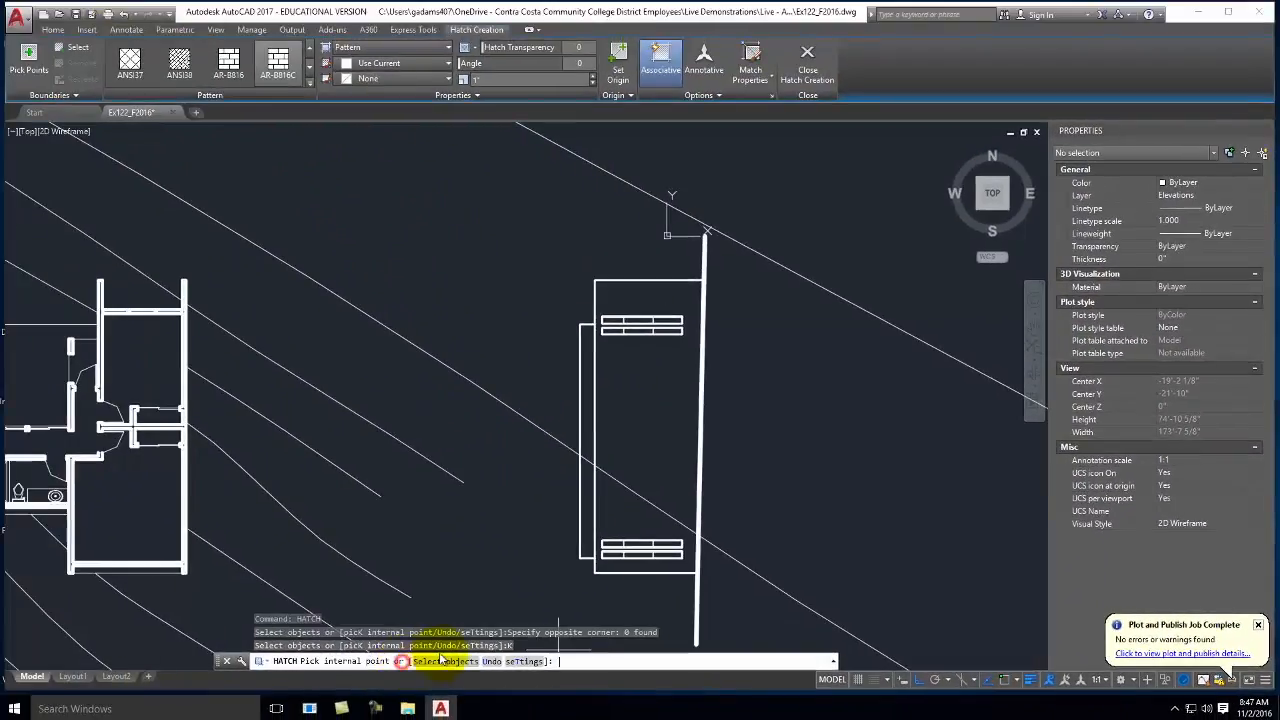
left_click(666, 411)
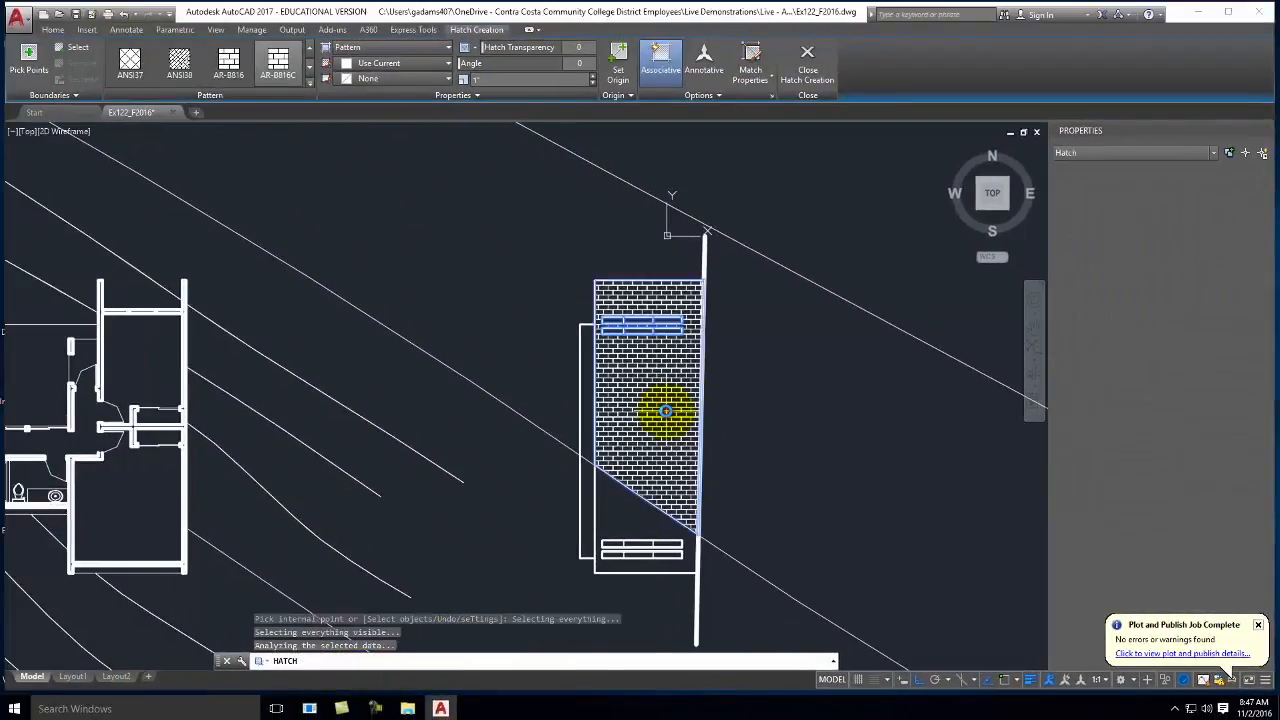
left_click(617, 514)
left_click(681, 322)
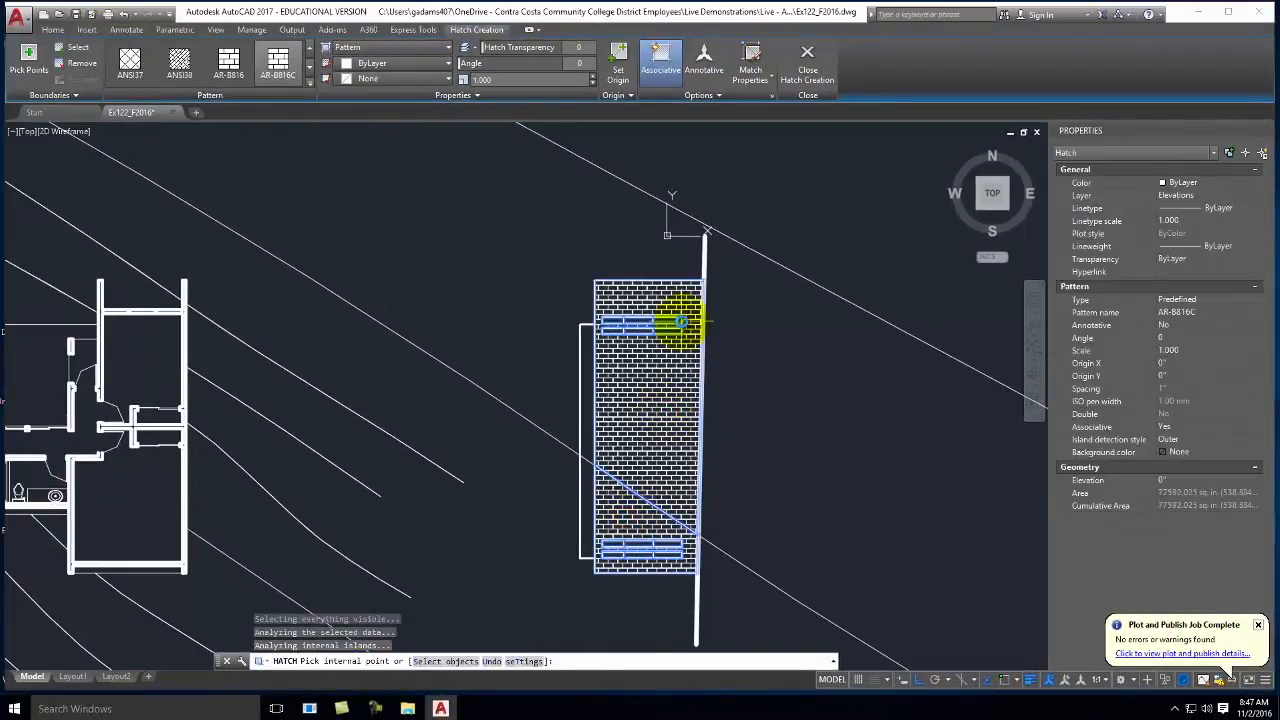
Set the brick hatch angle to 90 and finish the hatch
left_click(583, 67)
type("0")
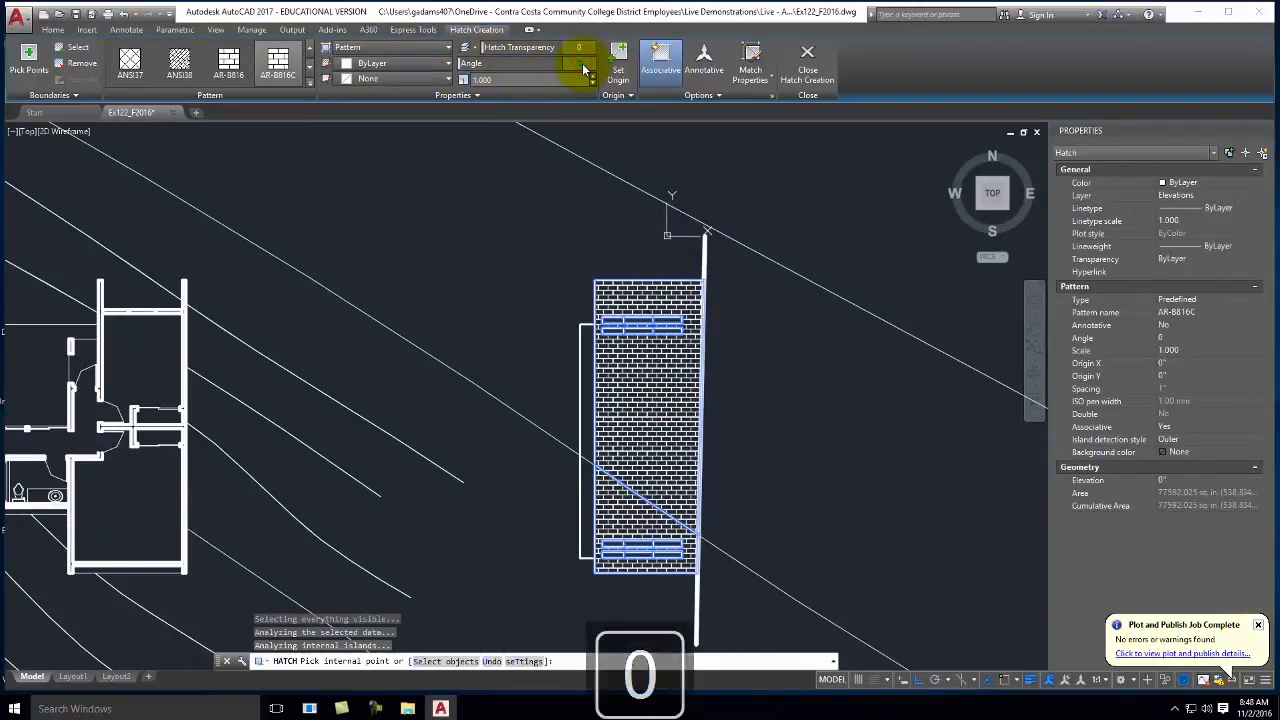
key("Tab")
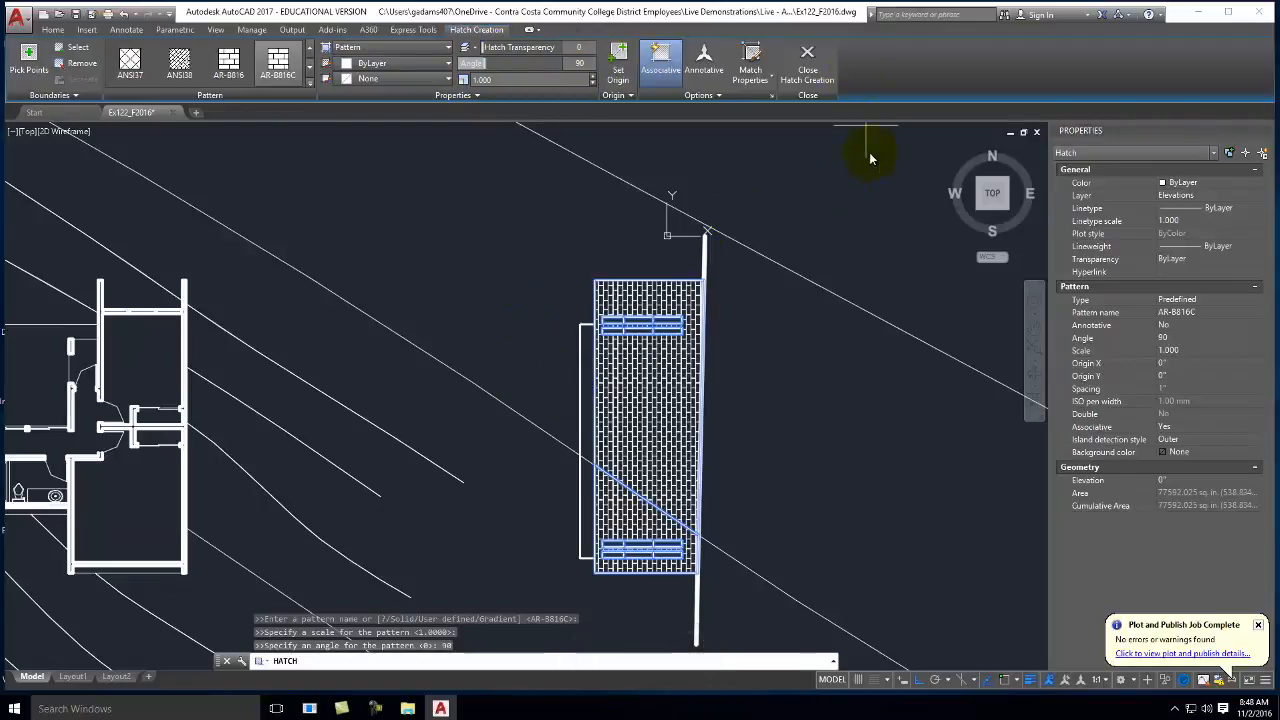
left_click(803, 62)
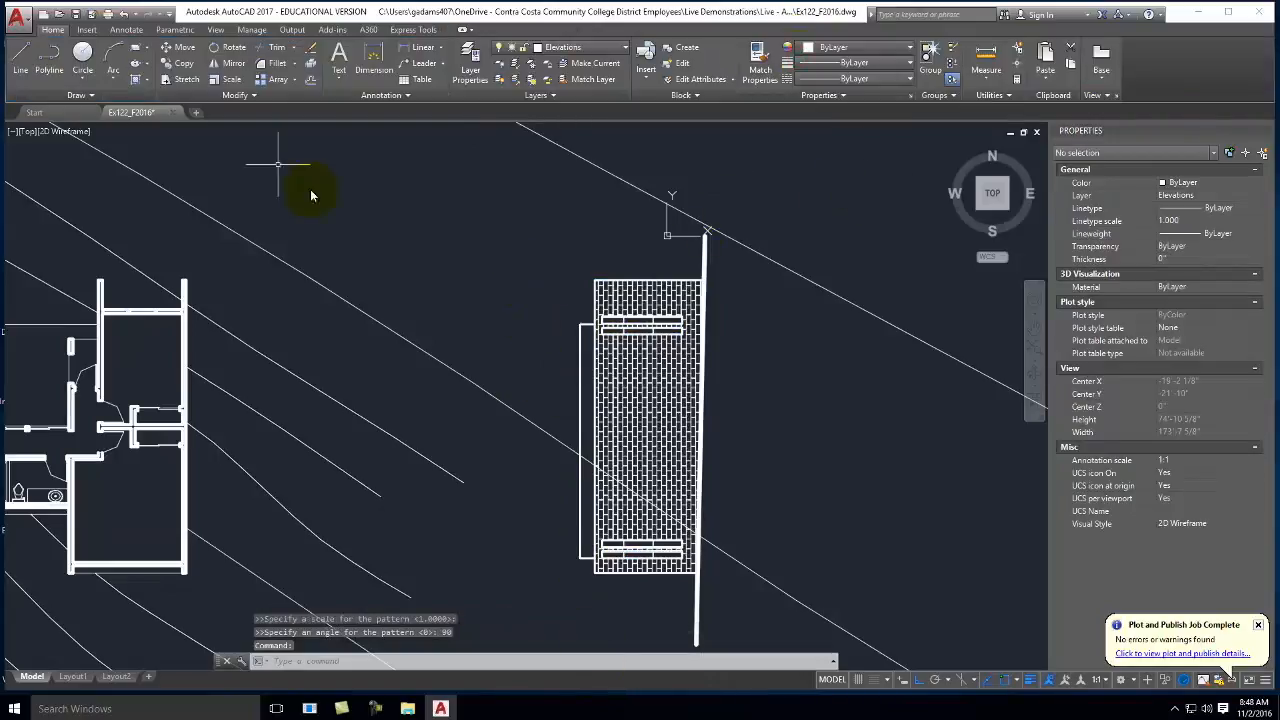
Examine the brick-hatched elevation in its Layout1 viewport and return to model space
left_click(72, 676)
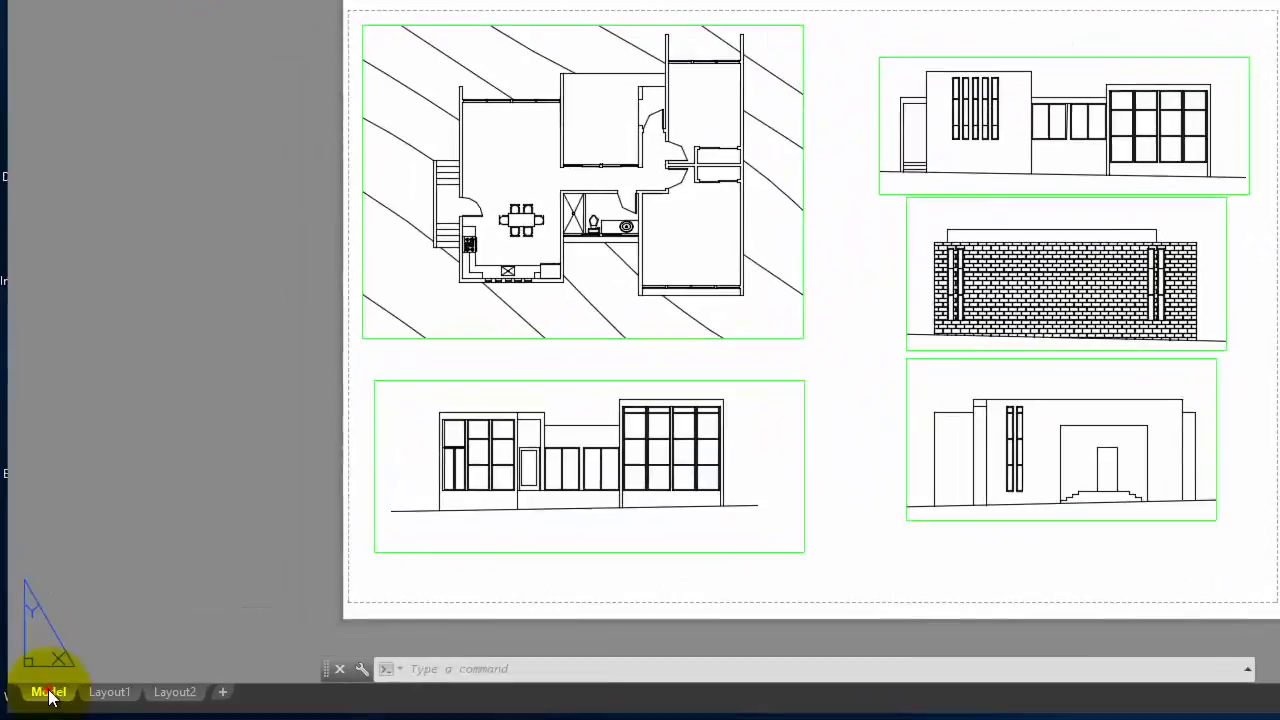
left_click(40, 685)
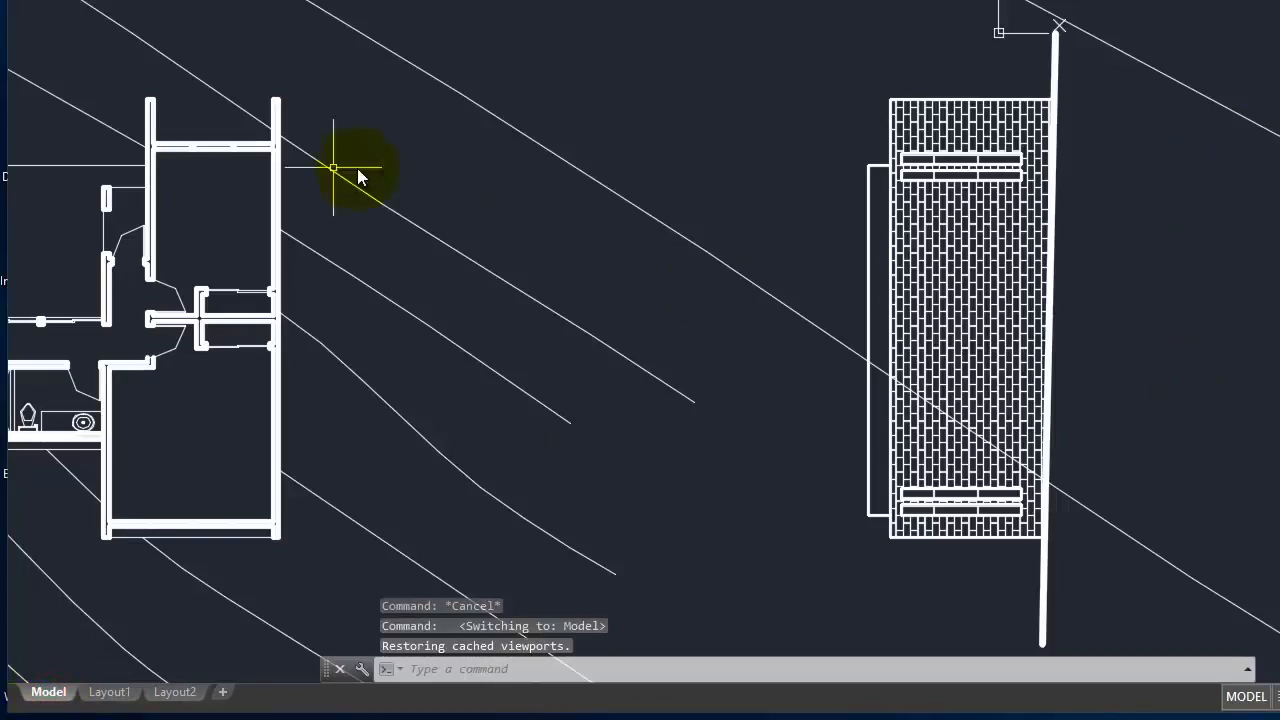
mouse_move(973, 176)
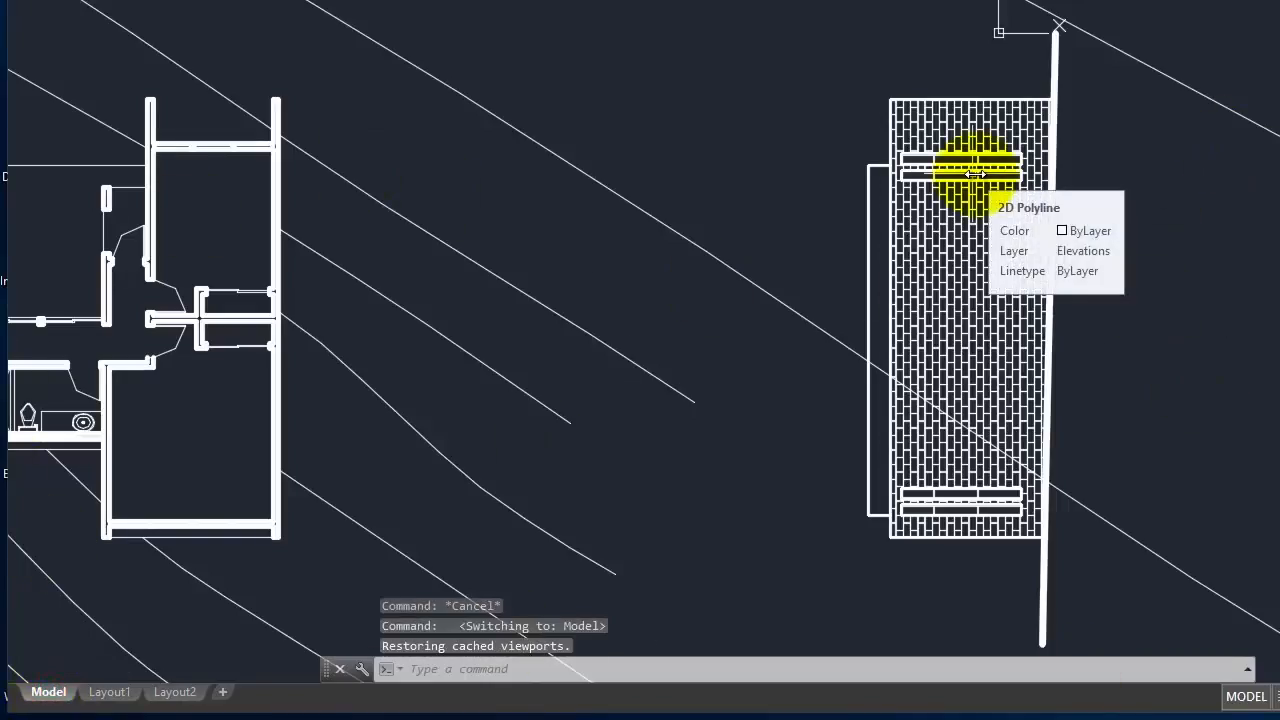